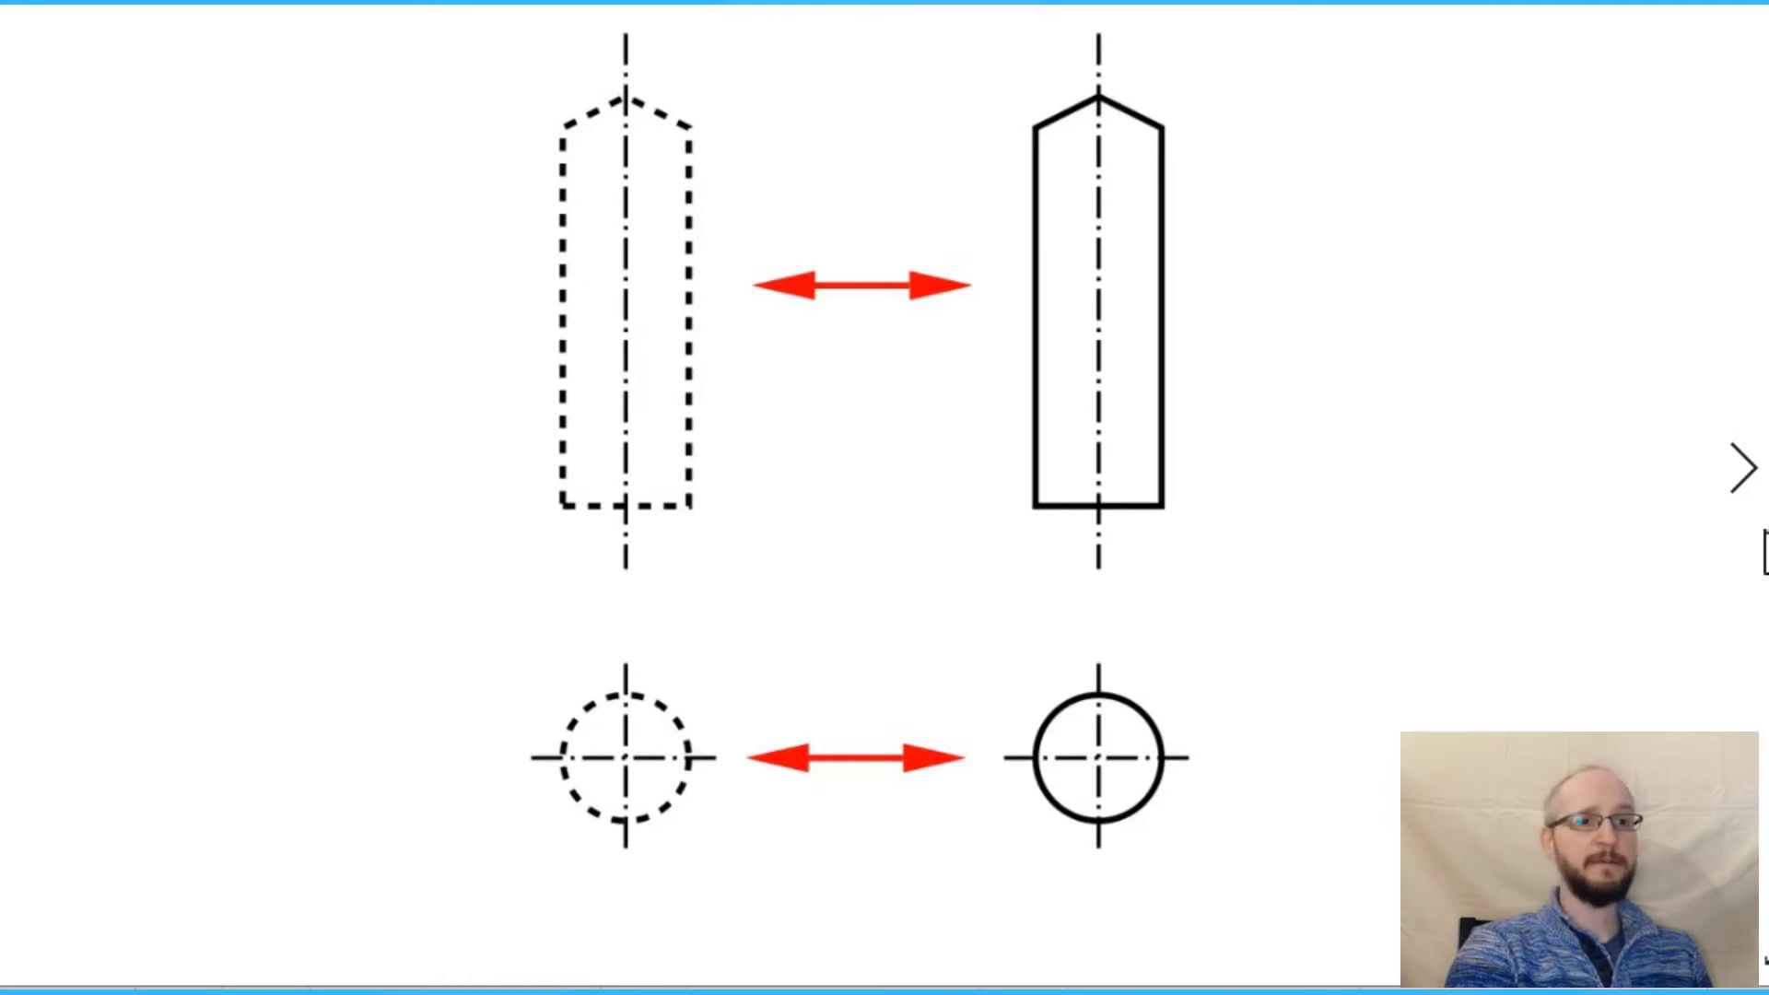
Advance to the T-shaped part slide showing a chamfered pin on a slotted base block.
click(1732, 488)
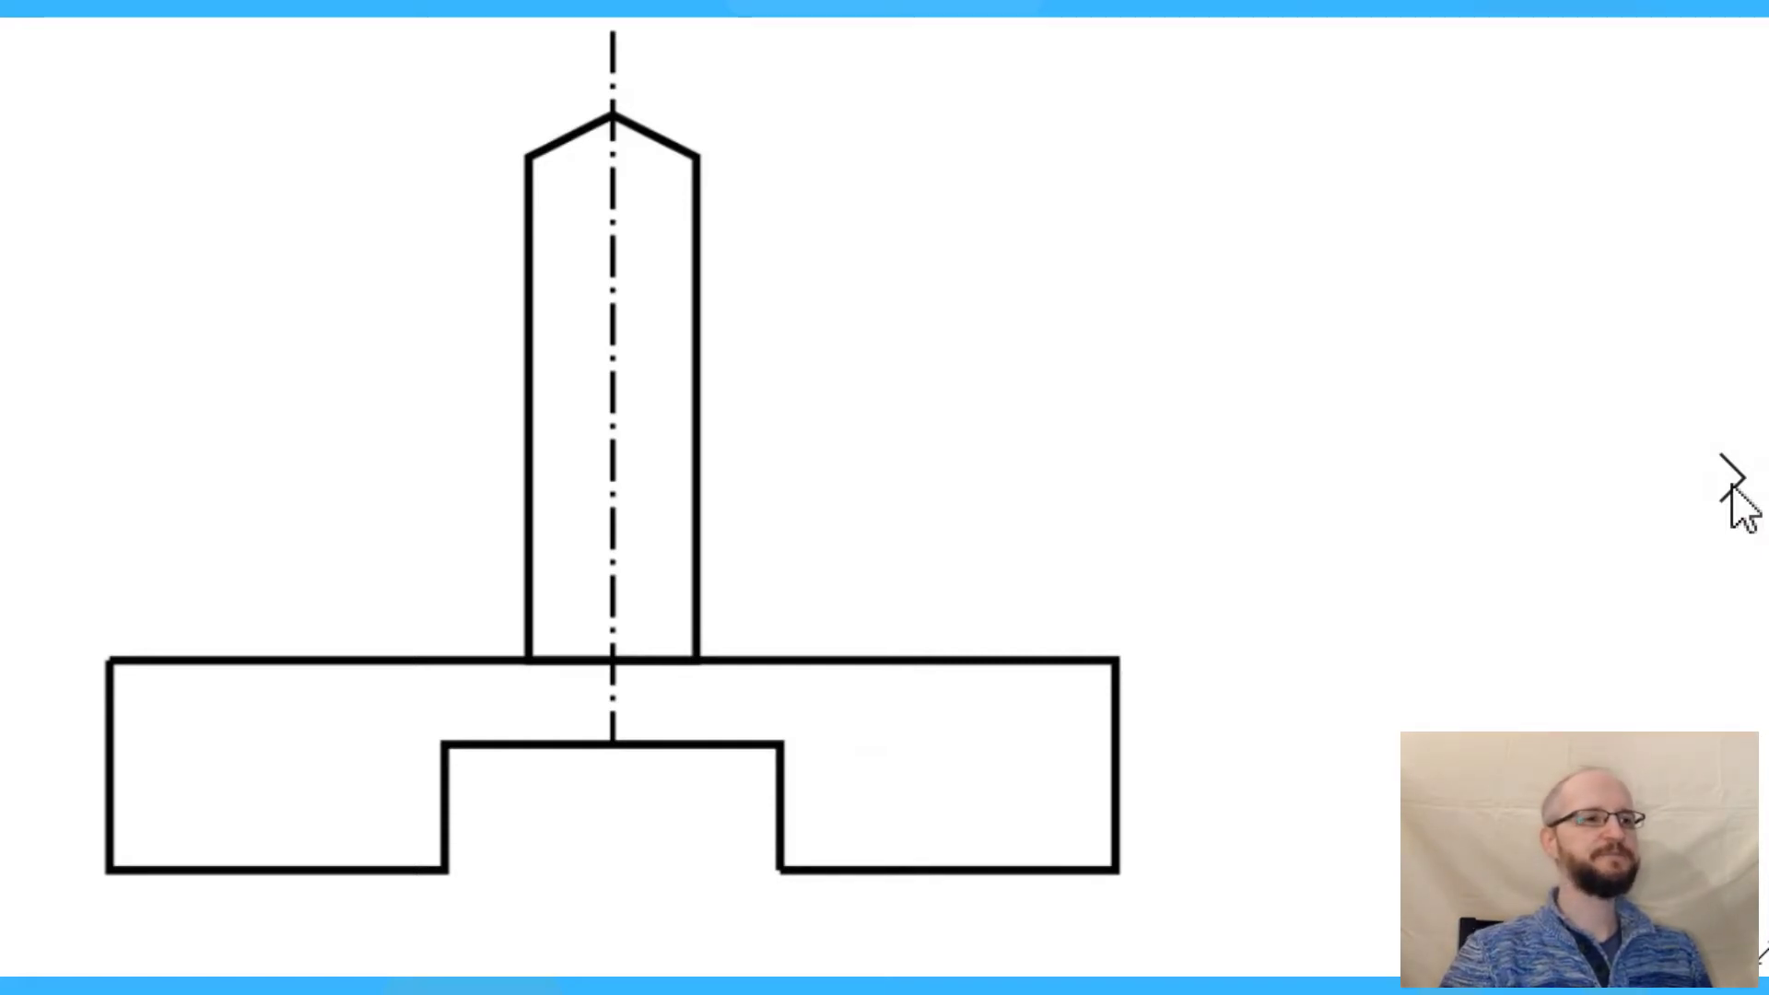
Move on to the crank linkage slide with disc, connecting link and sliding block.
key(Right)
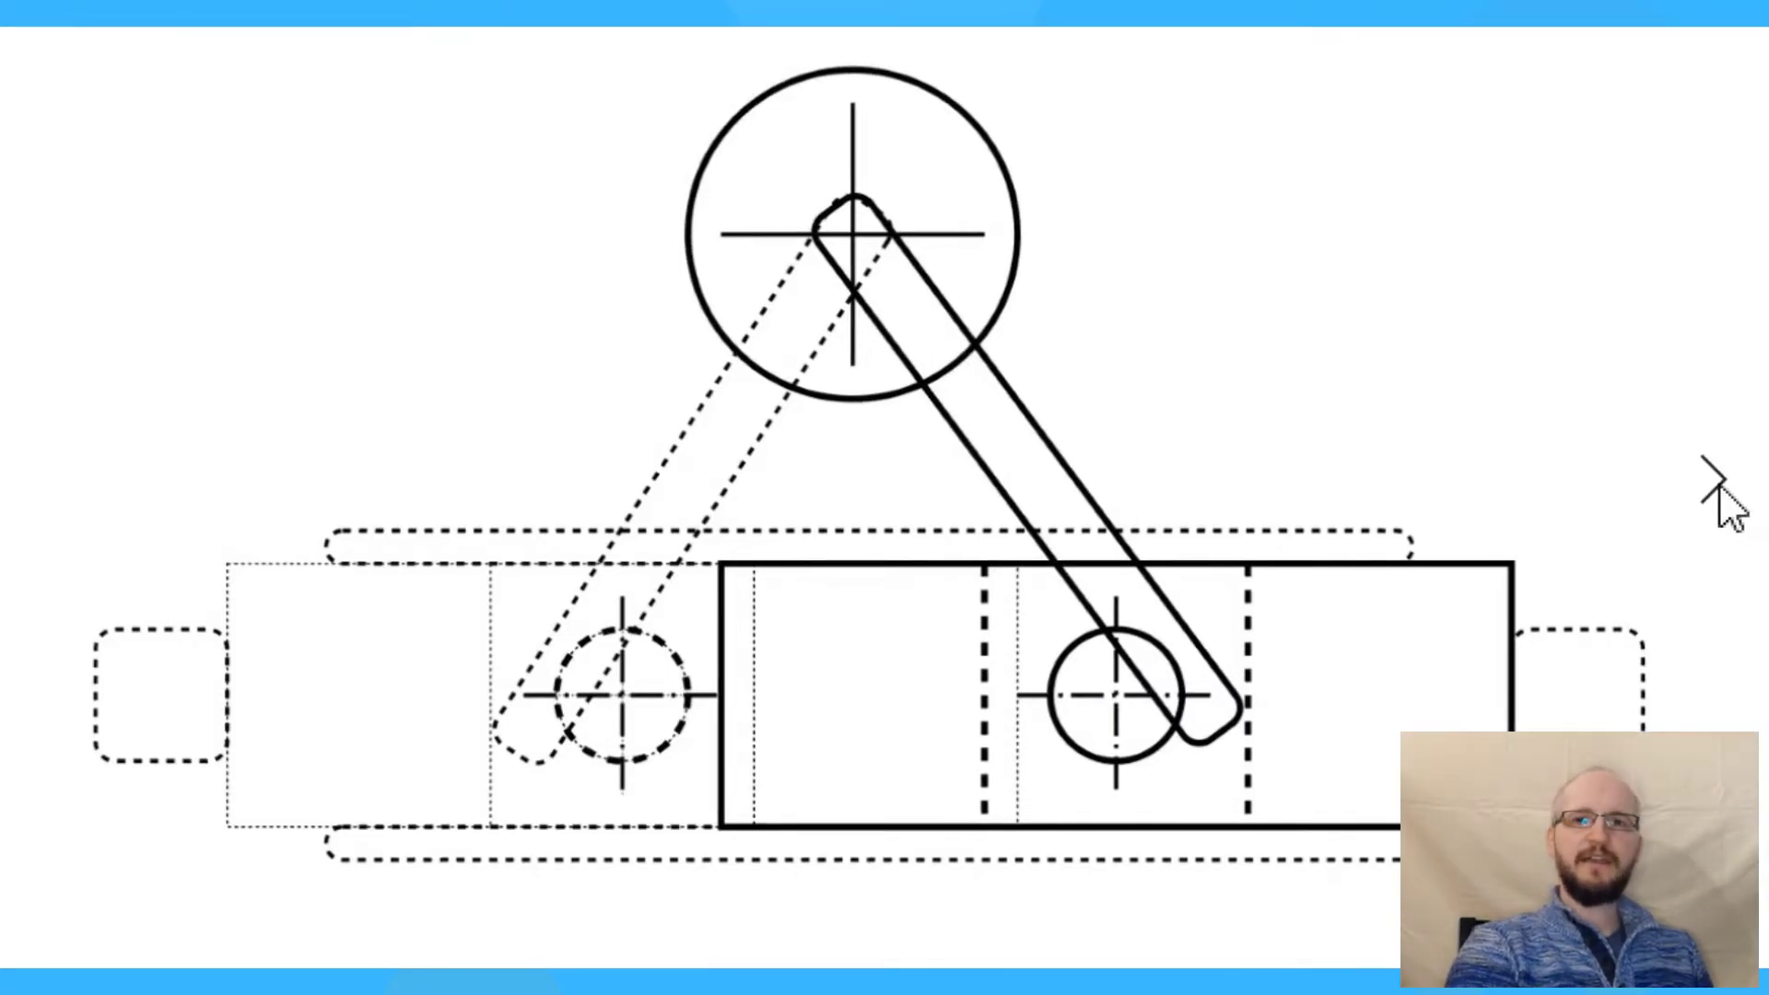
Advance to the slide of the threaded-rod slide assembly with its upright pin.
click(1720, 485)
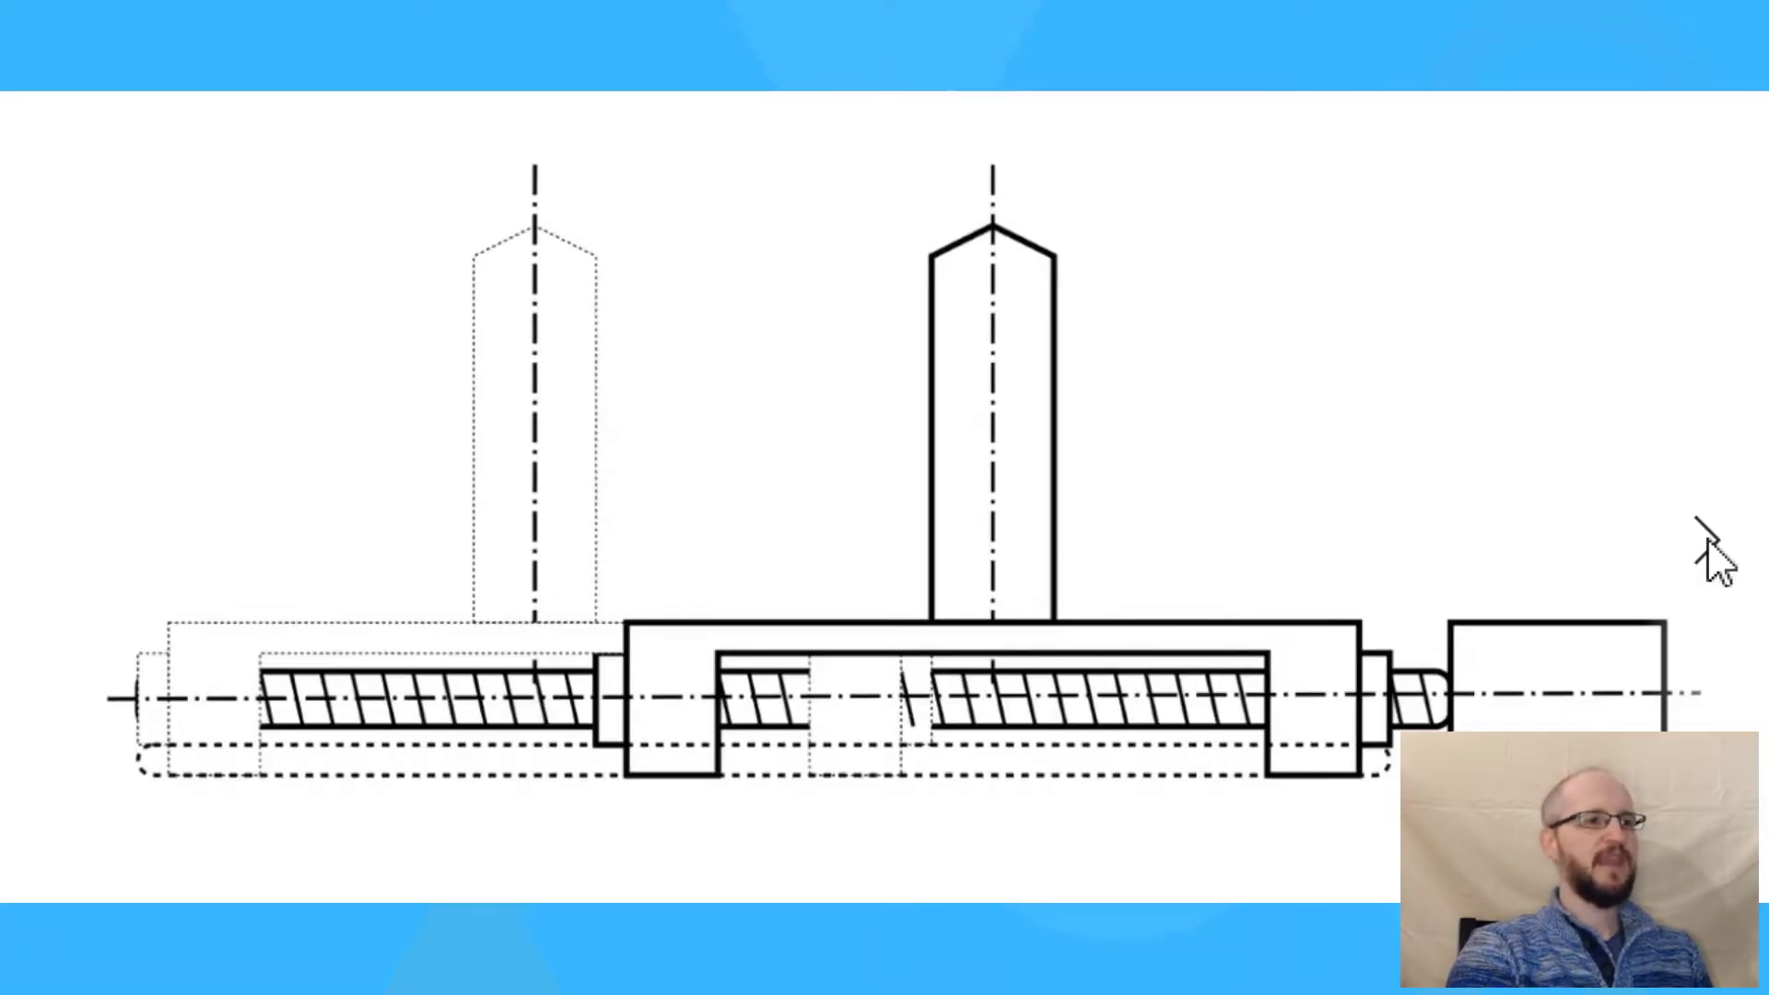
Advance to the slide where a large cylinder drives the slide block through a rod.
click(1706, 540)
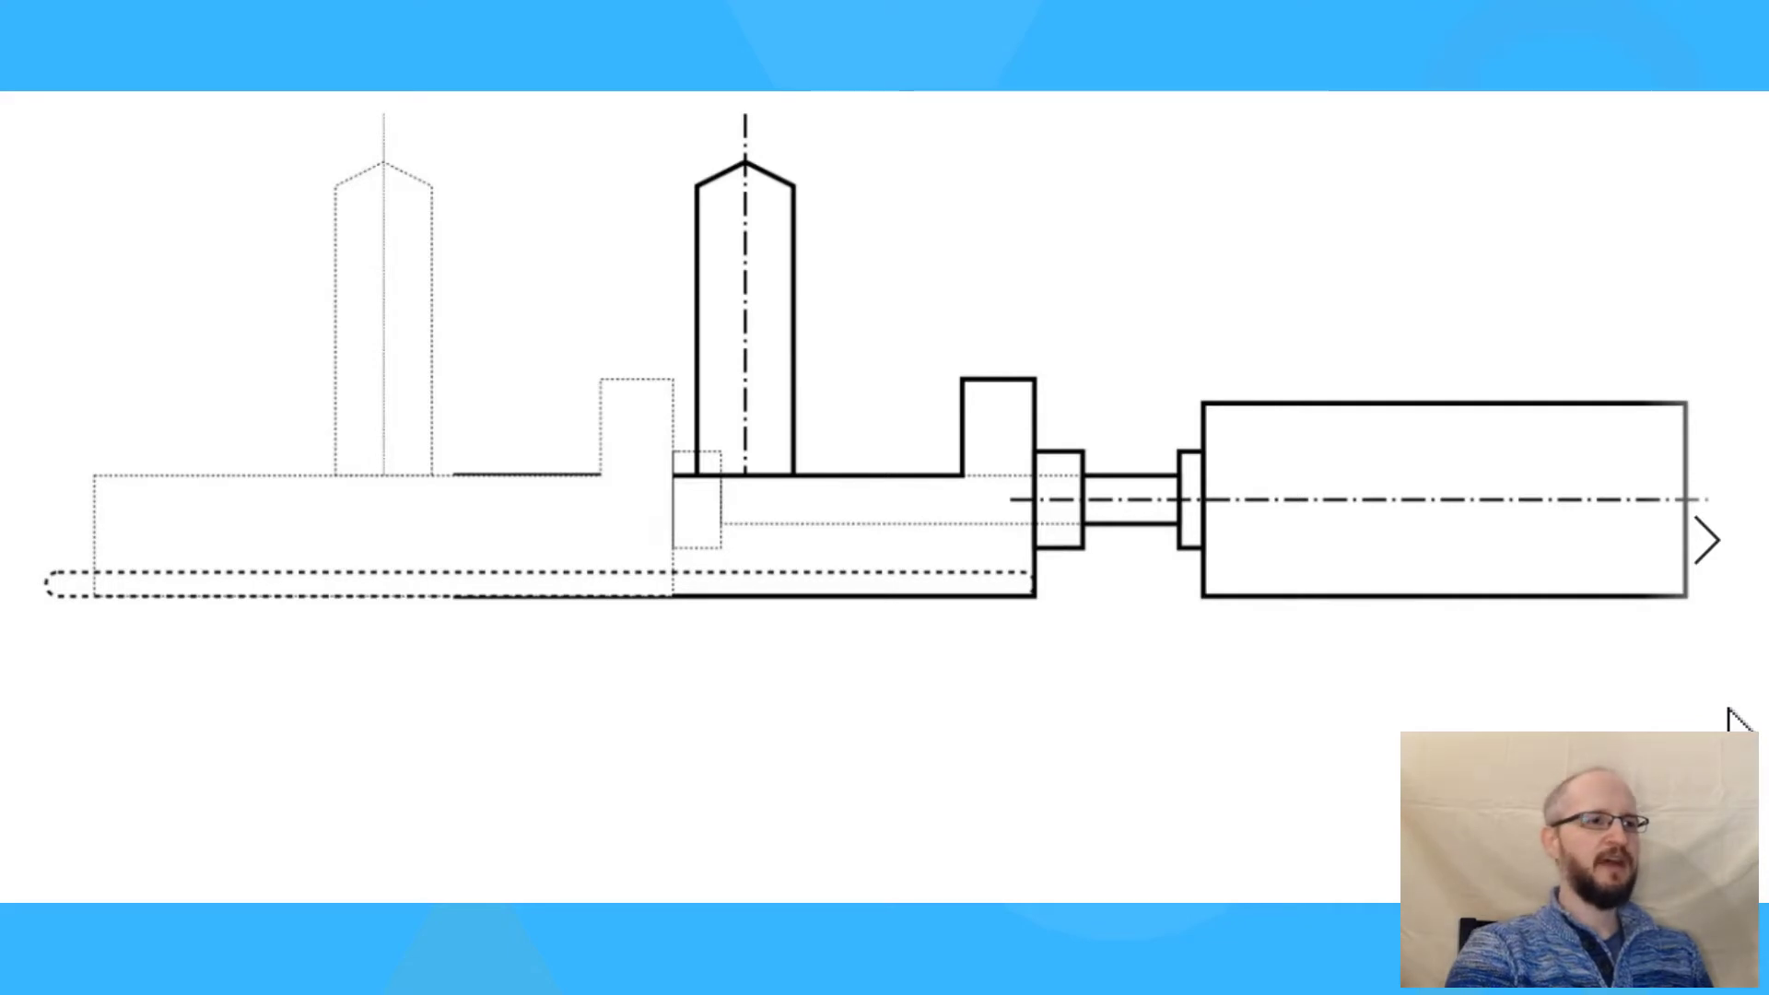
Advance past the cylinder sketch to the list of advantages.
key(Right)
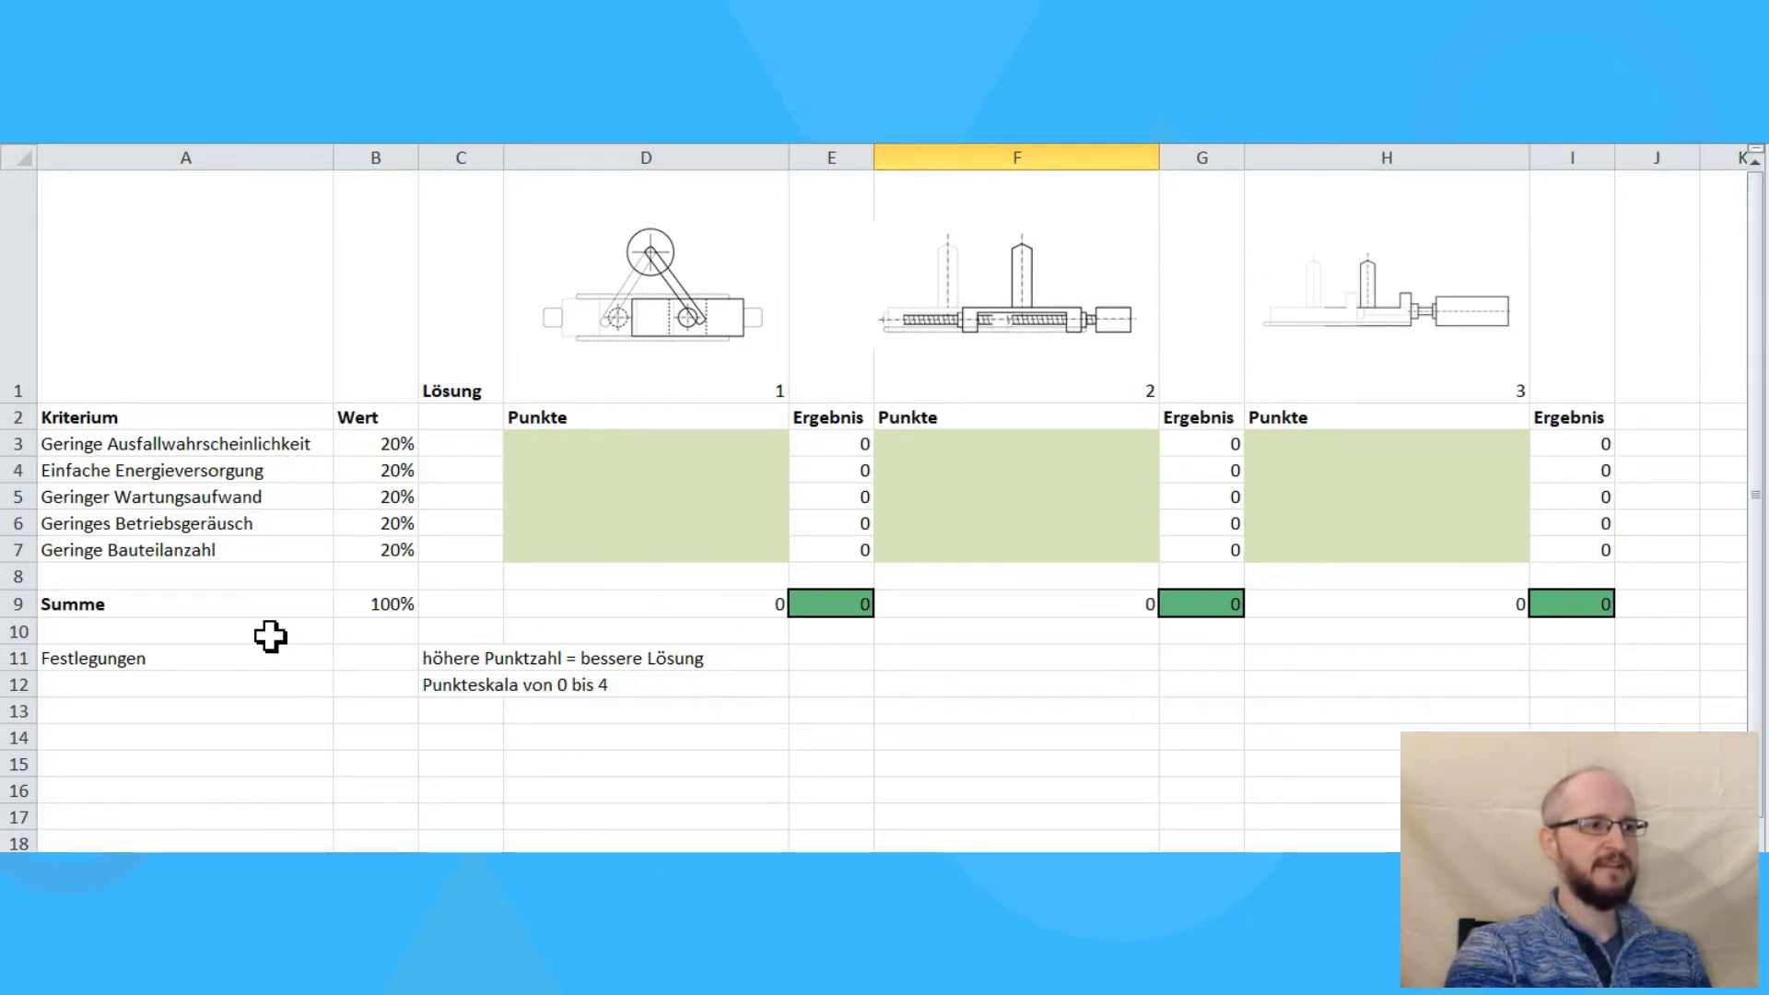
drag(165, 445, 150, 553)
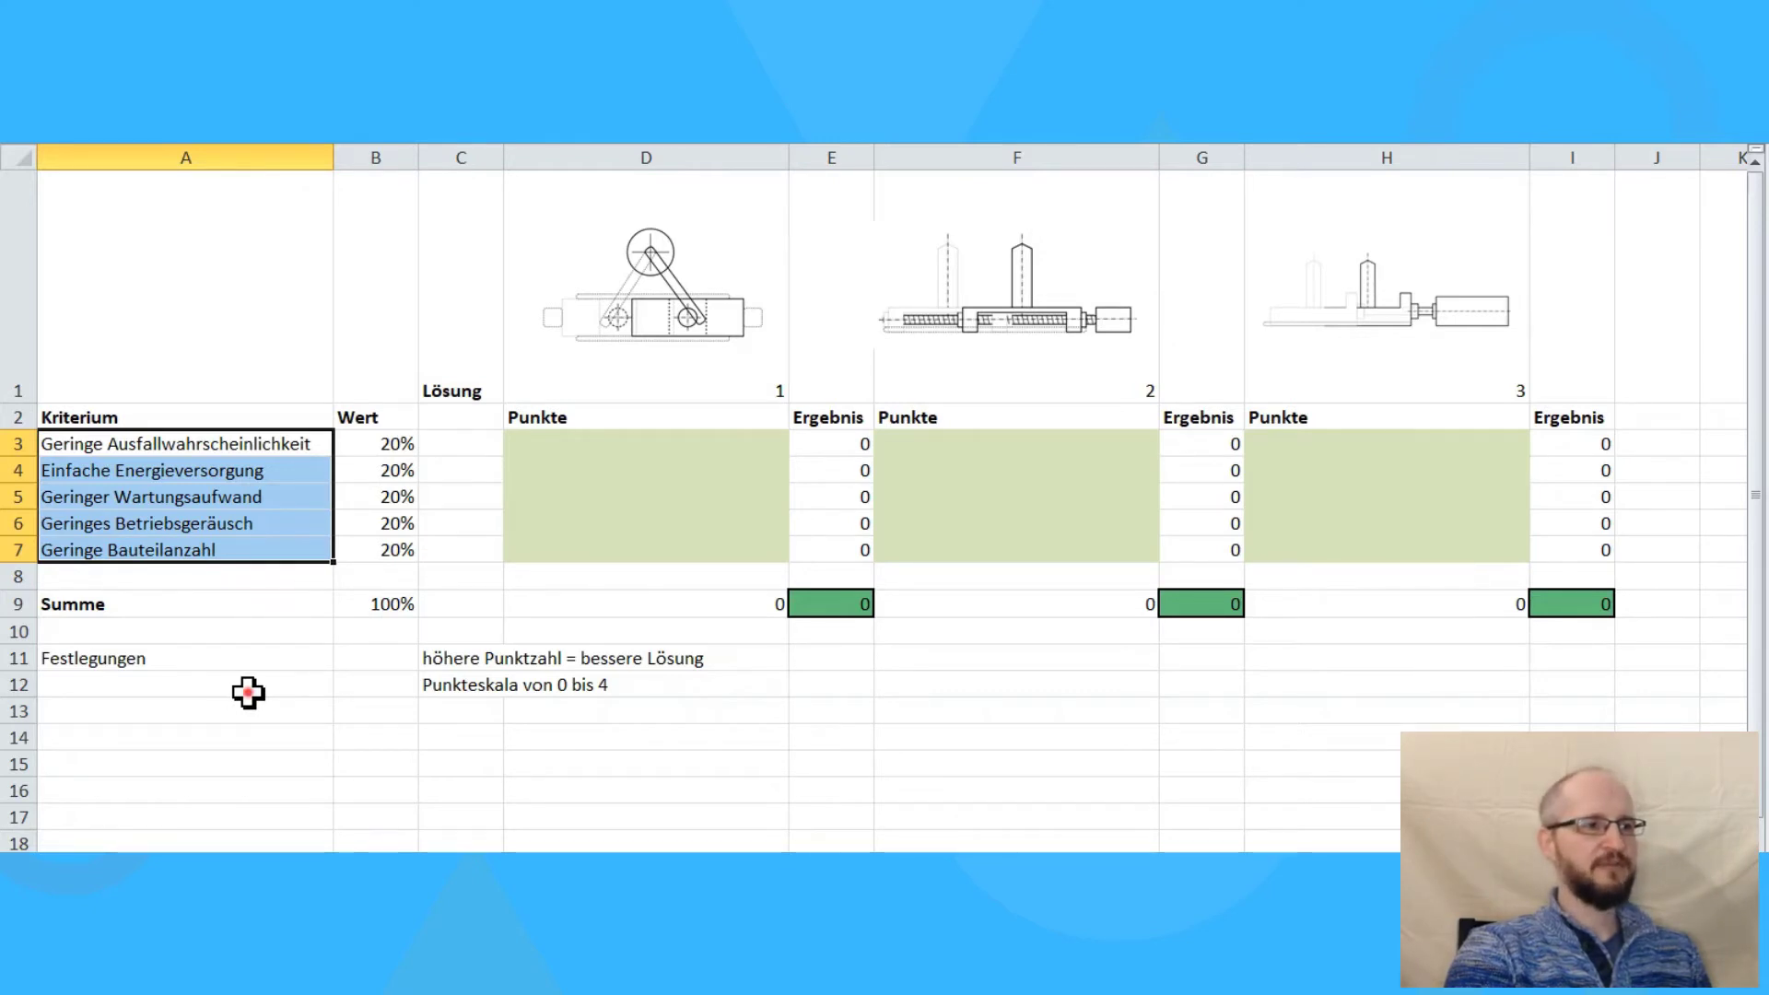
click(248, 694)
click(359, 415)
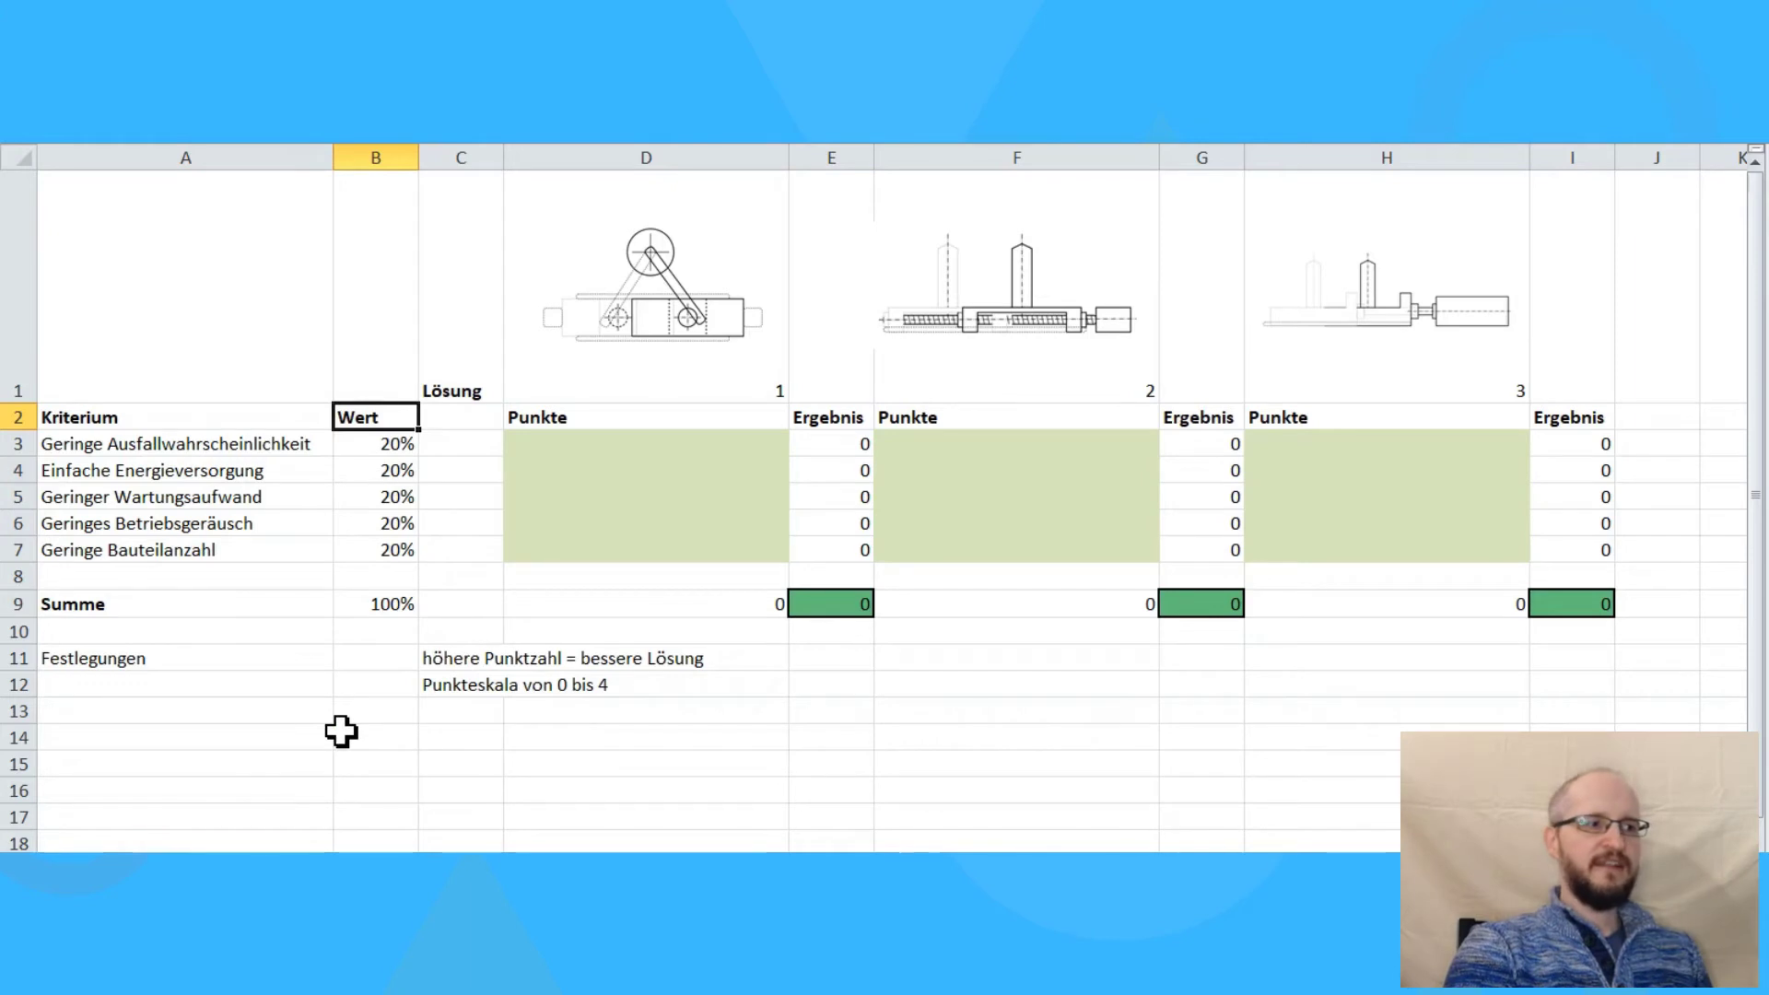
drag(229, 446, 226, 553)
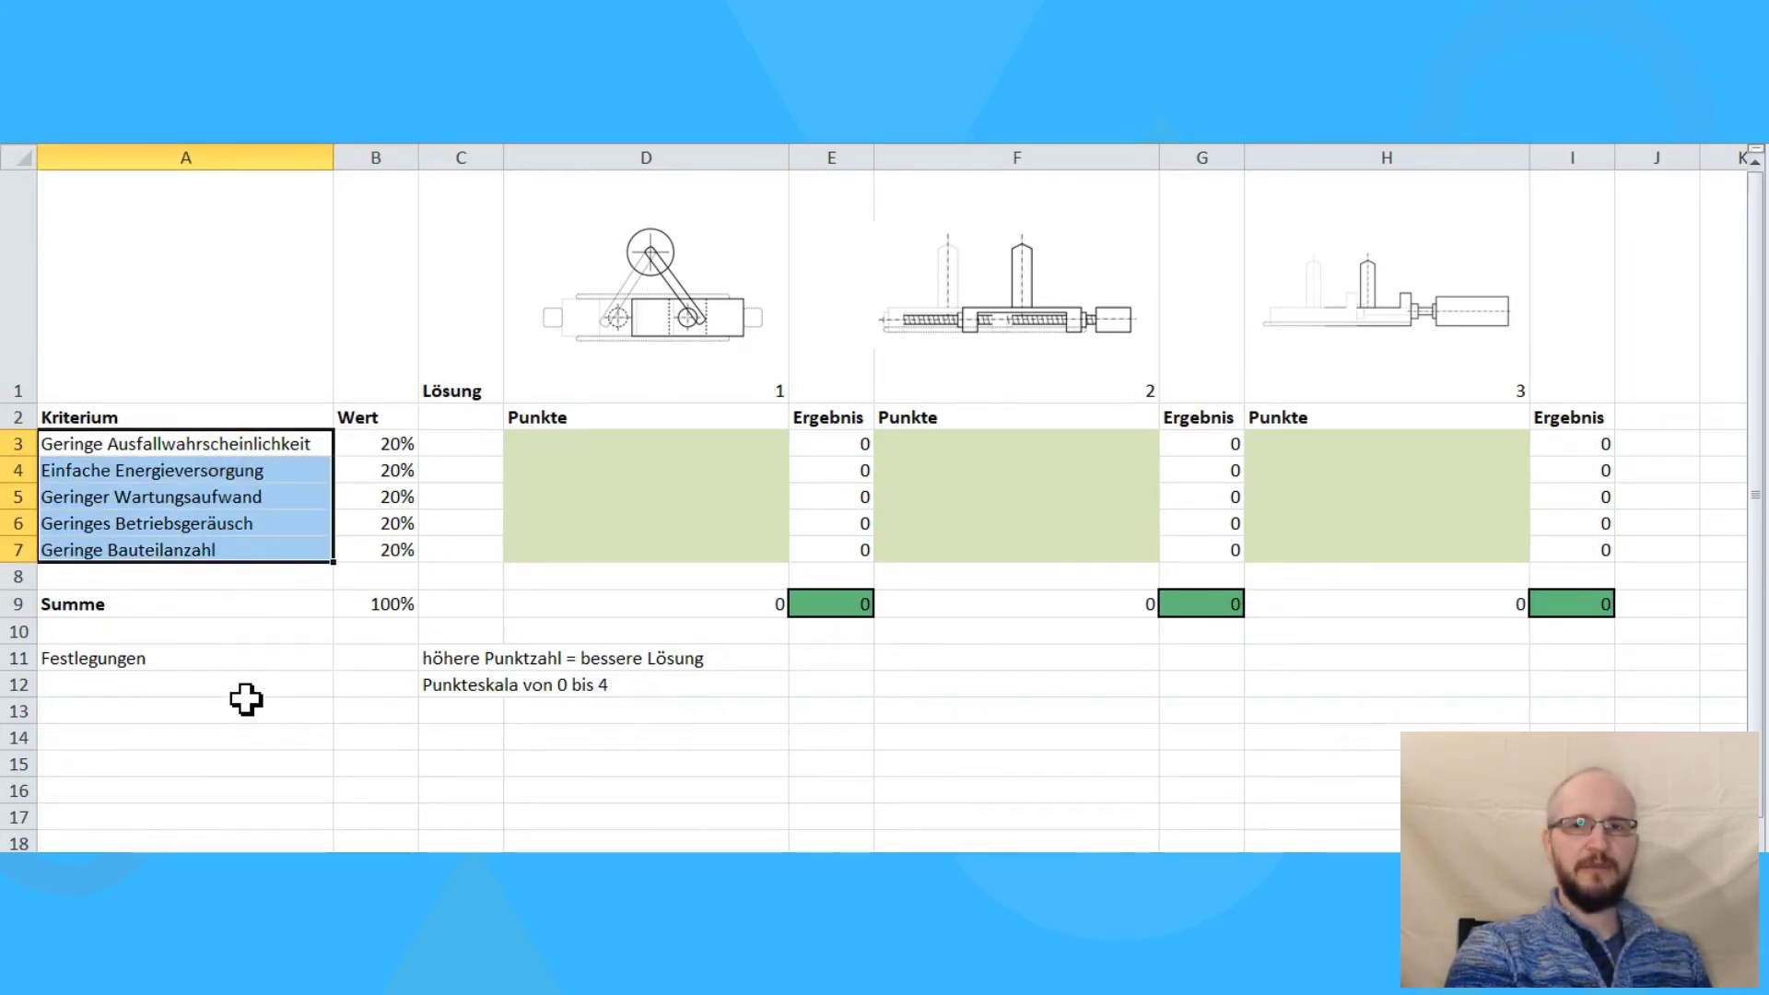
click(195, 525)
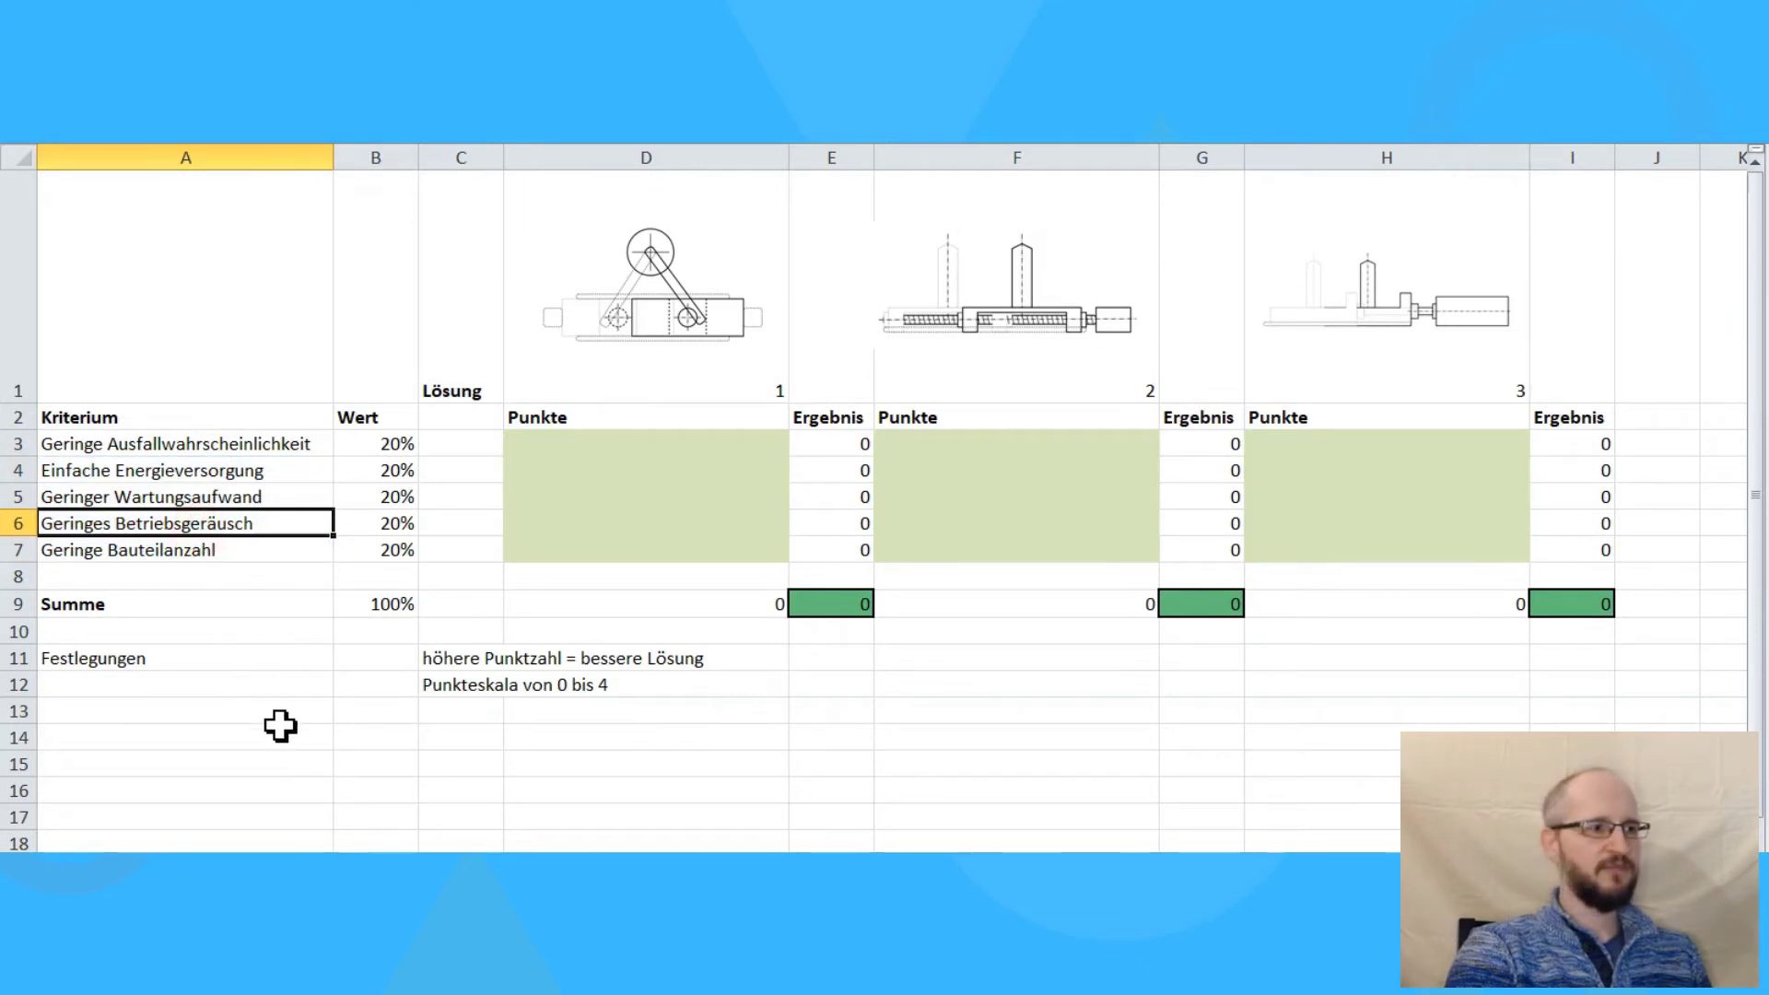
click(221, 446)
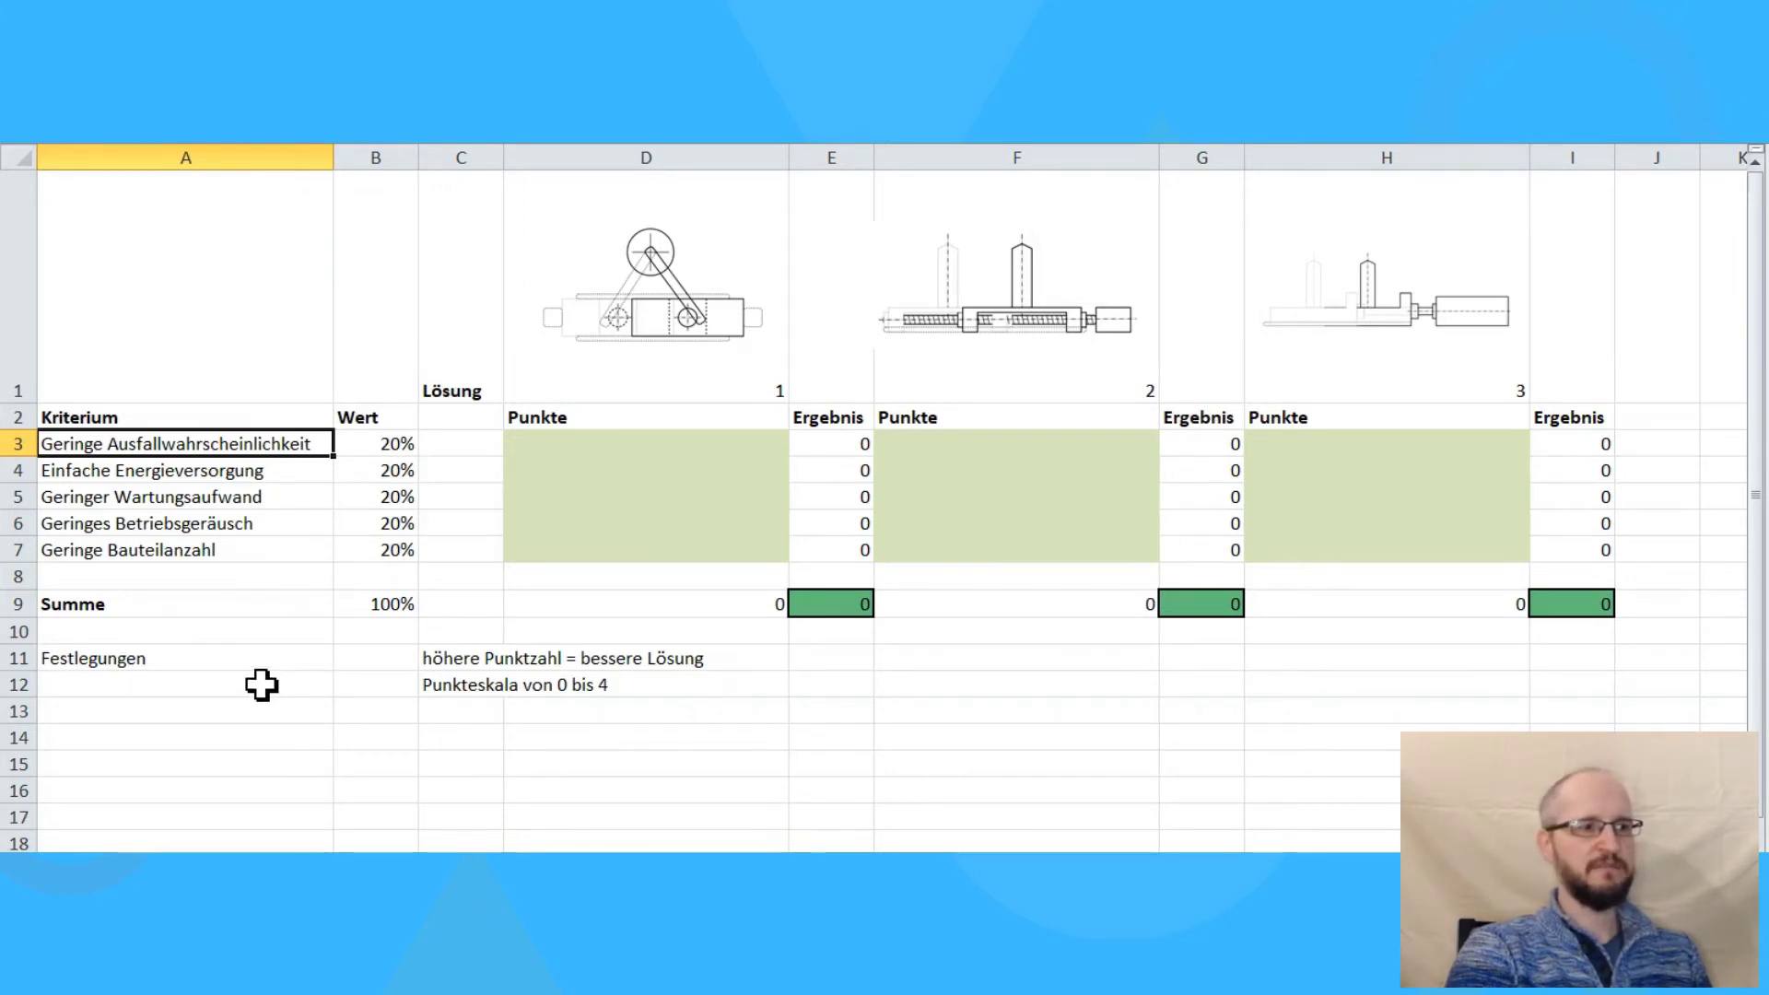
Enter 30 for Einfache Energieversorgung and 10 for Geringe Ausfallwahrscheinlichkeit, checking the Summe total.
click(387, 468)
text(30)
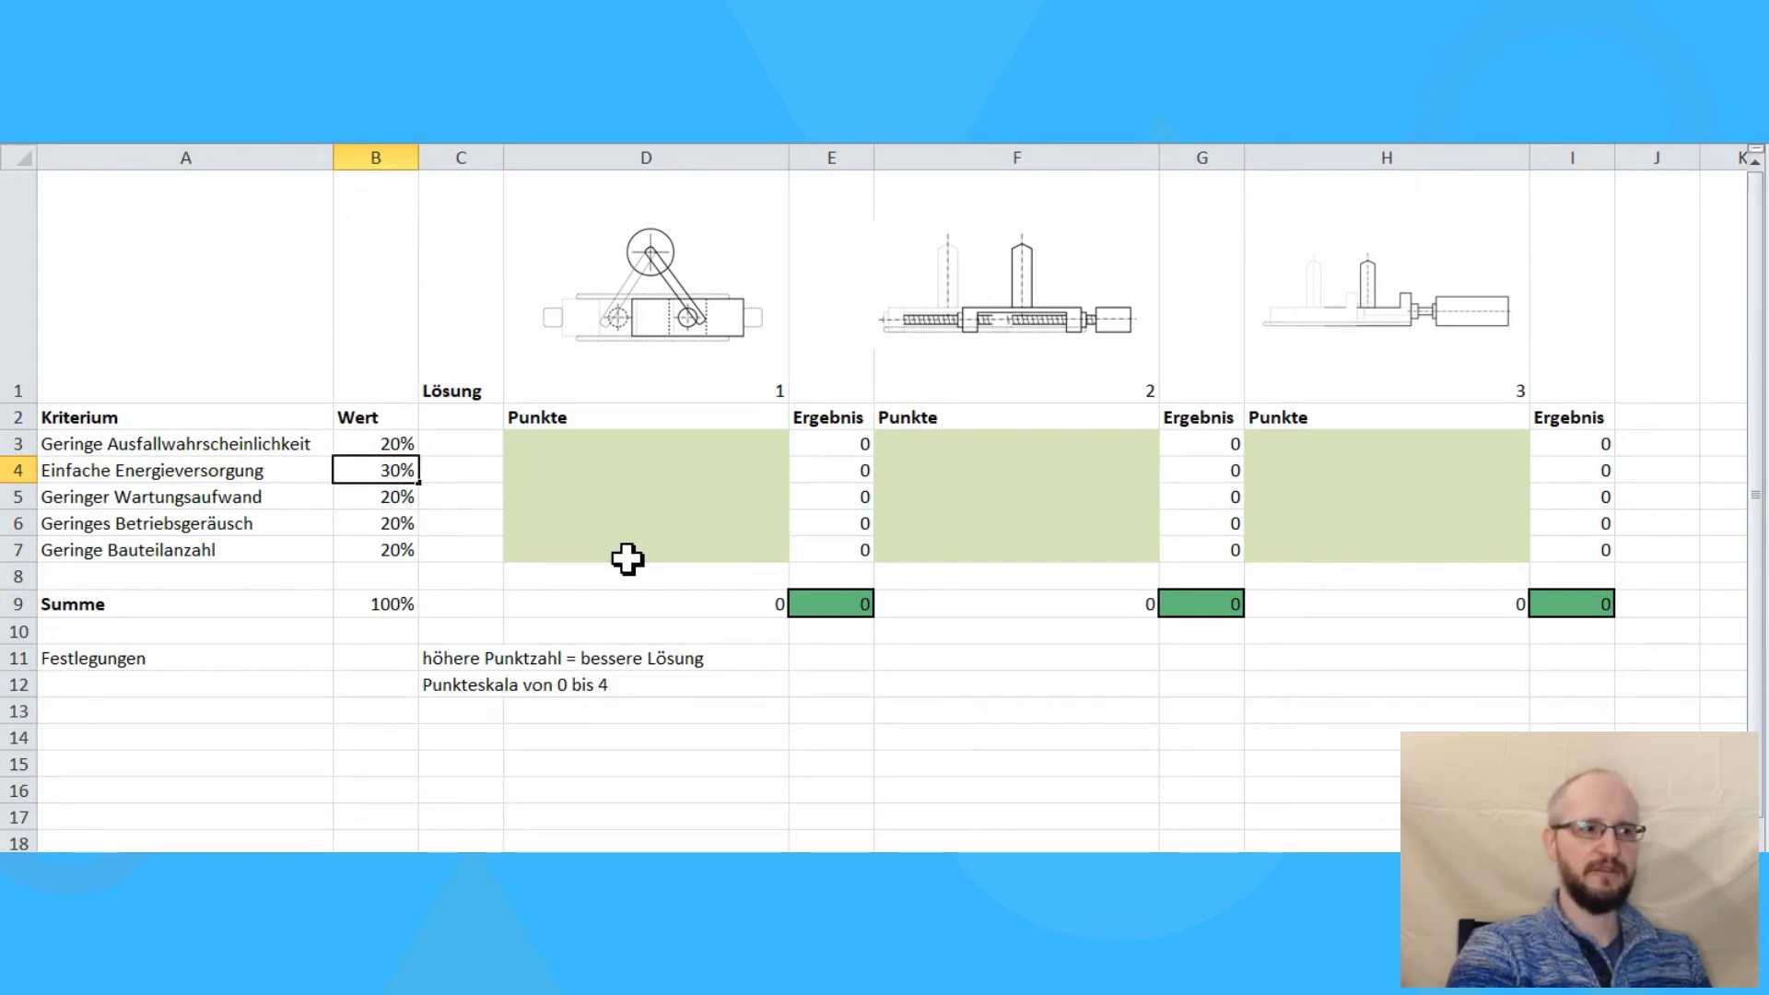
key(Return)
click(398, 603)
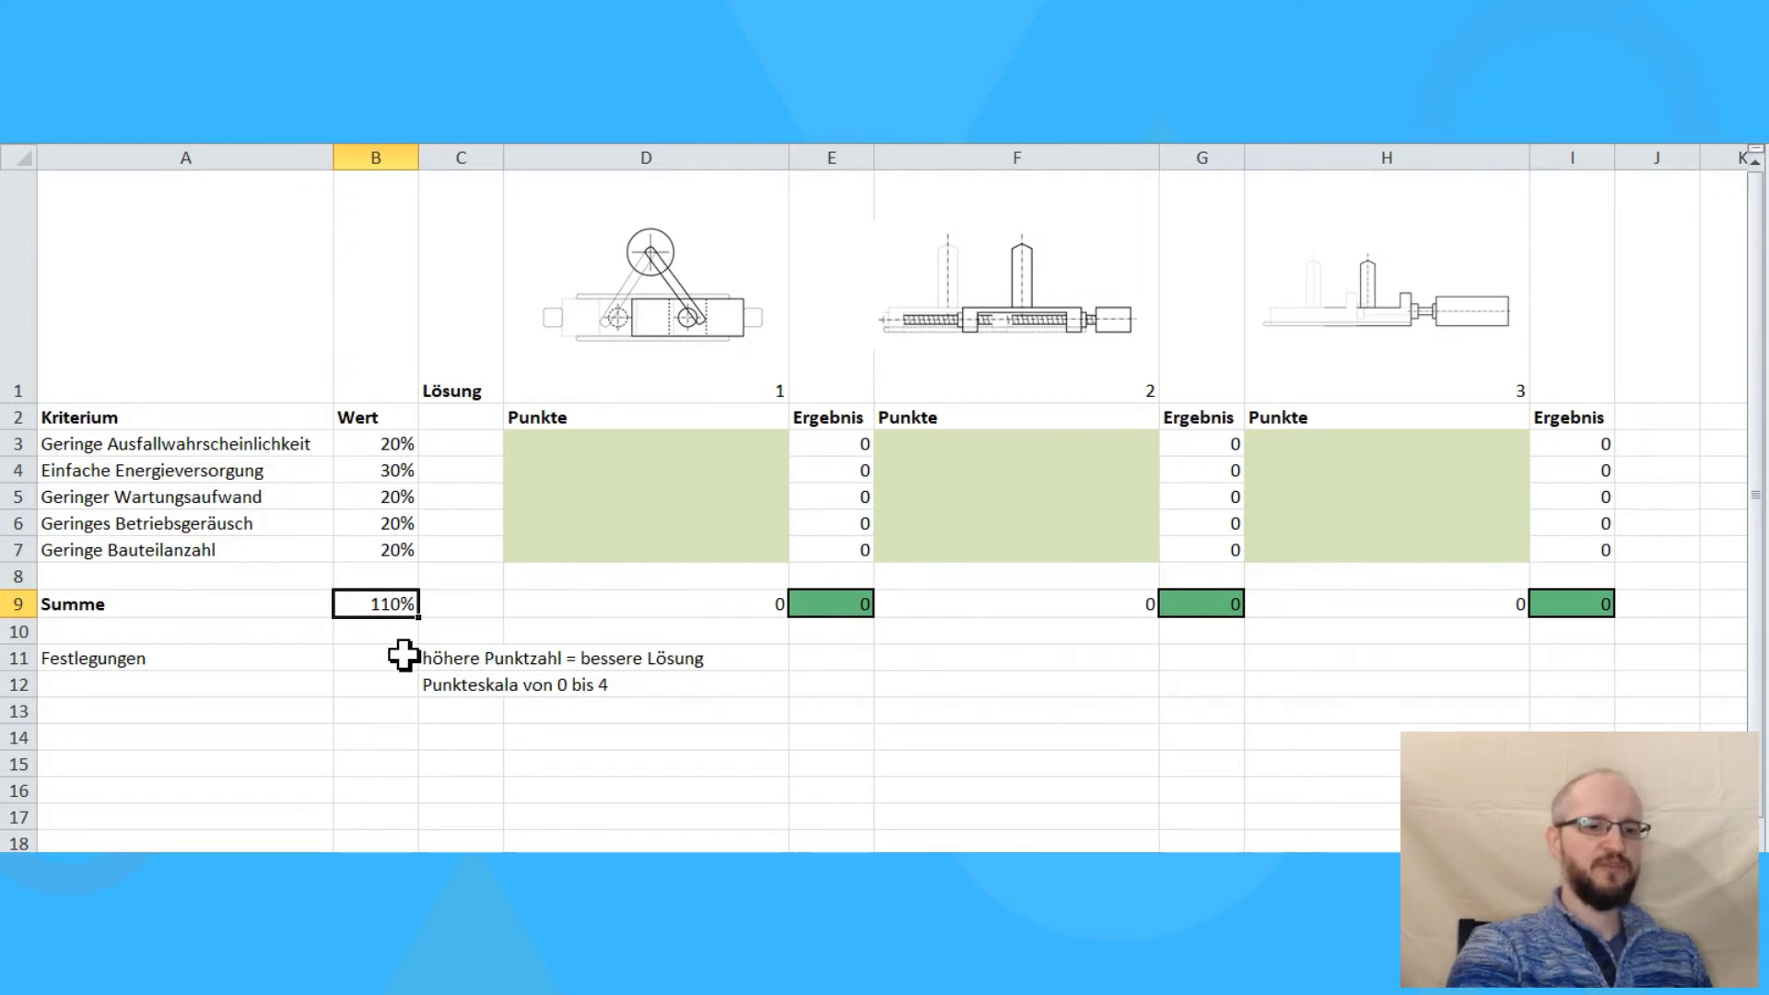
click(378, 446)
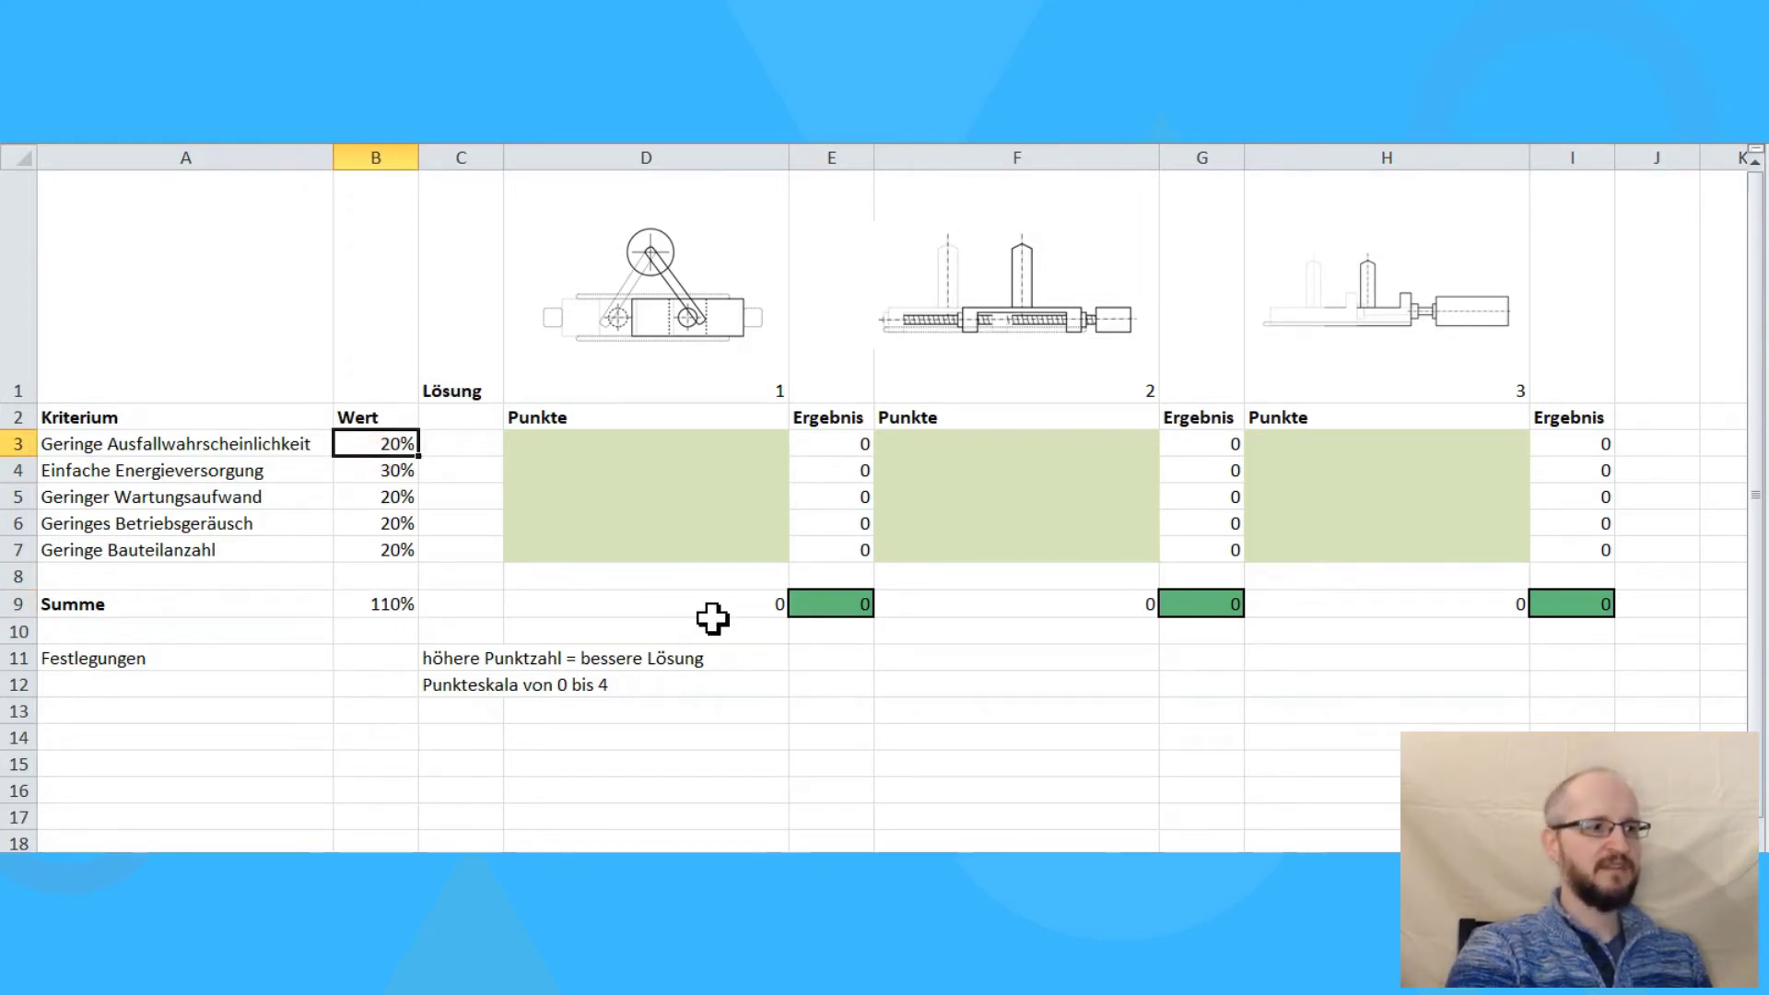
text(10)
key(Return)
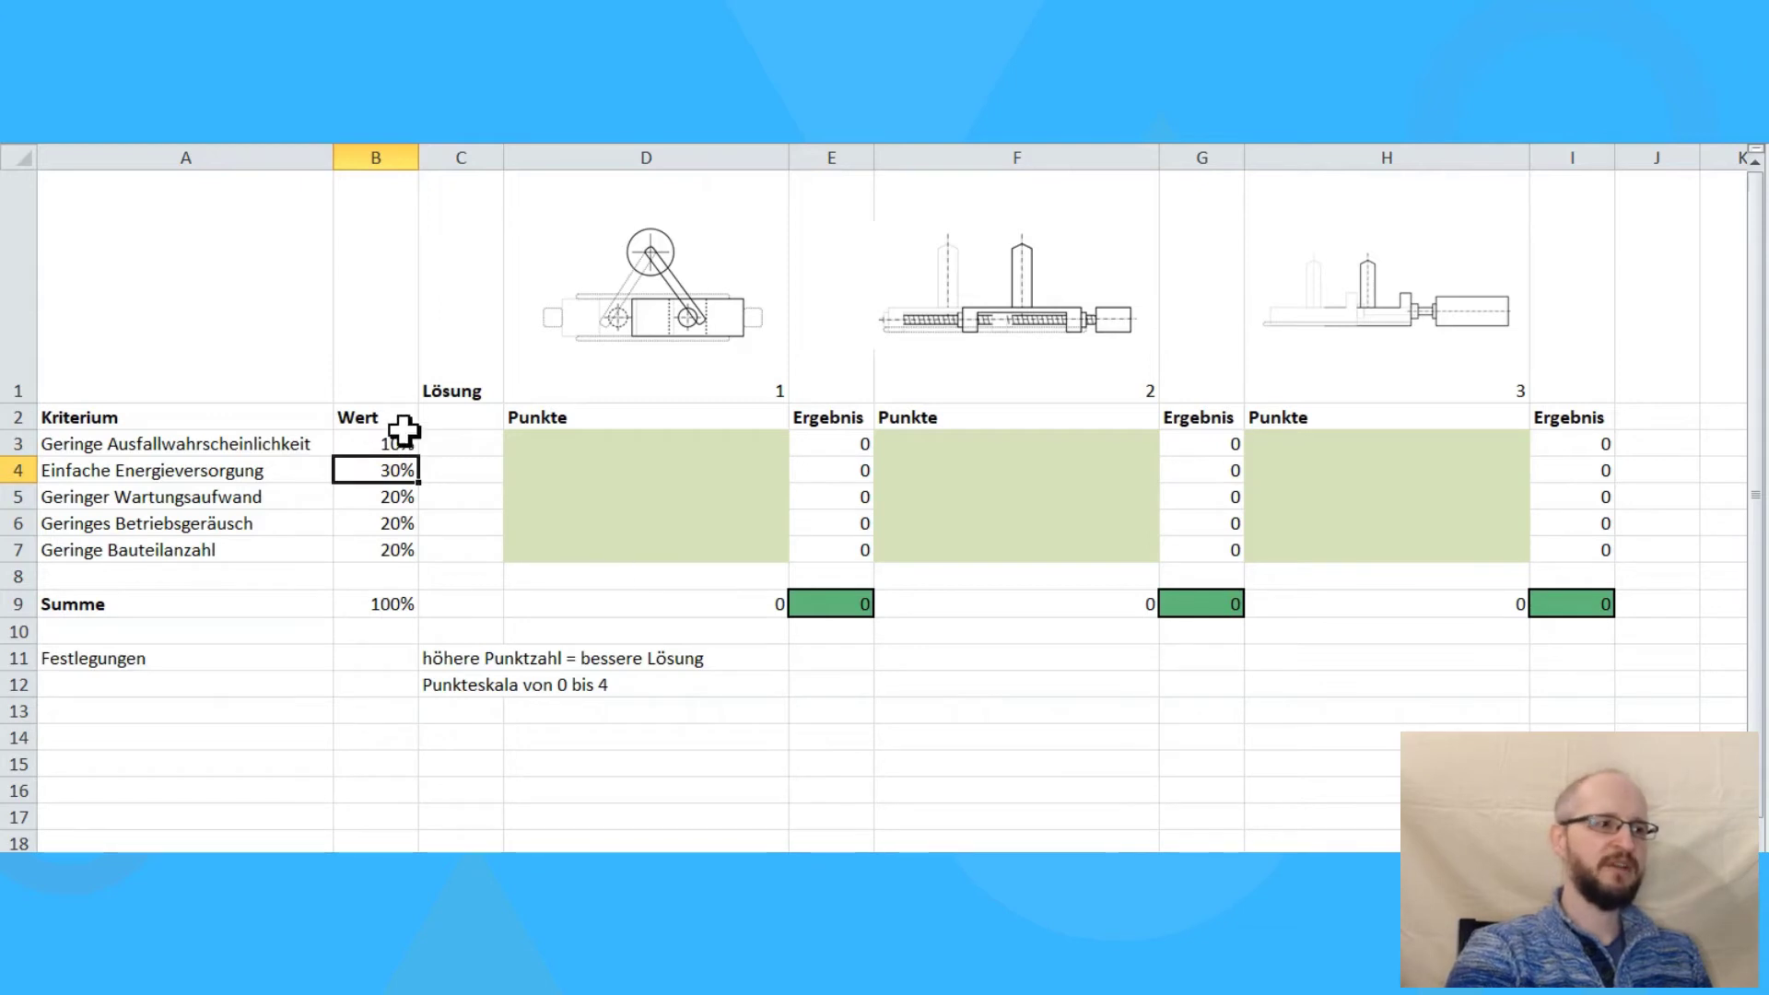
Correct the weights to 30% for Geringe Ausfallwahrscheinlichkeit and 10% for Einfache Energieversorgung.
click(401, 442)
text(30)
key(Return)
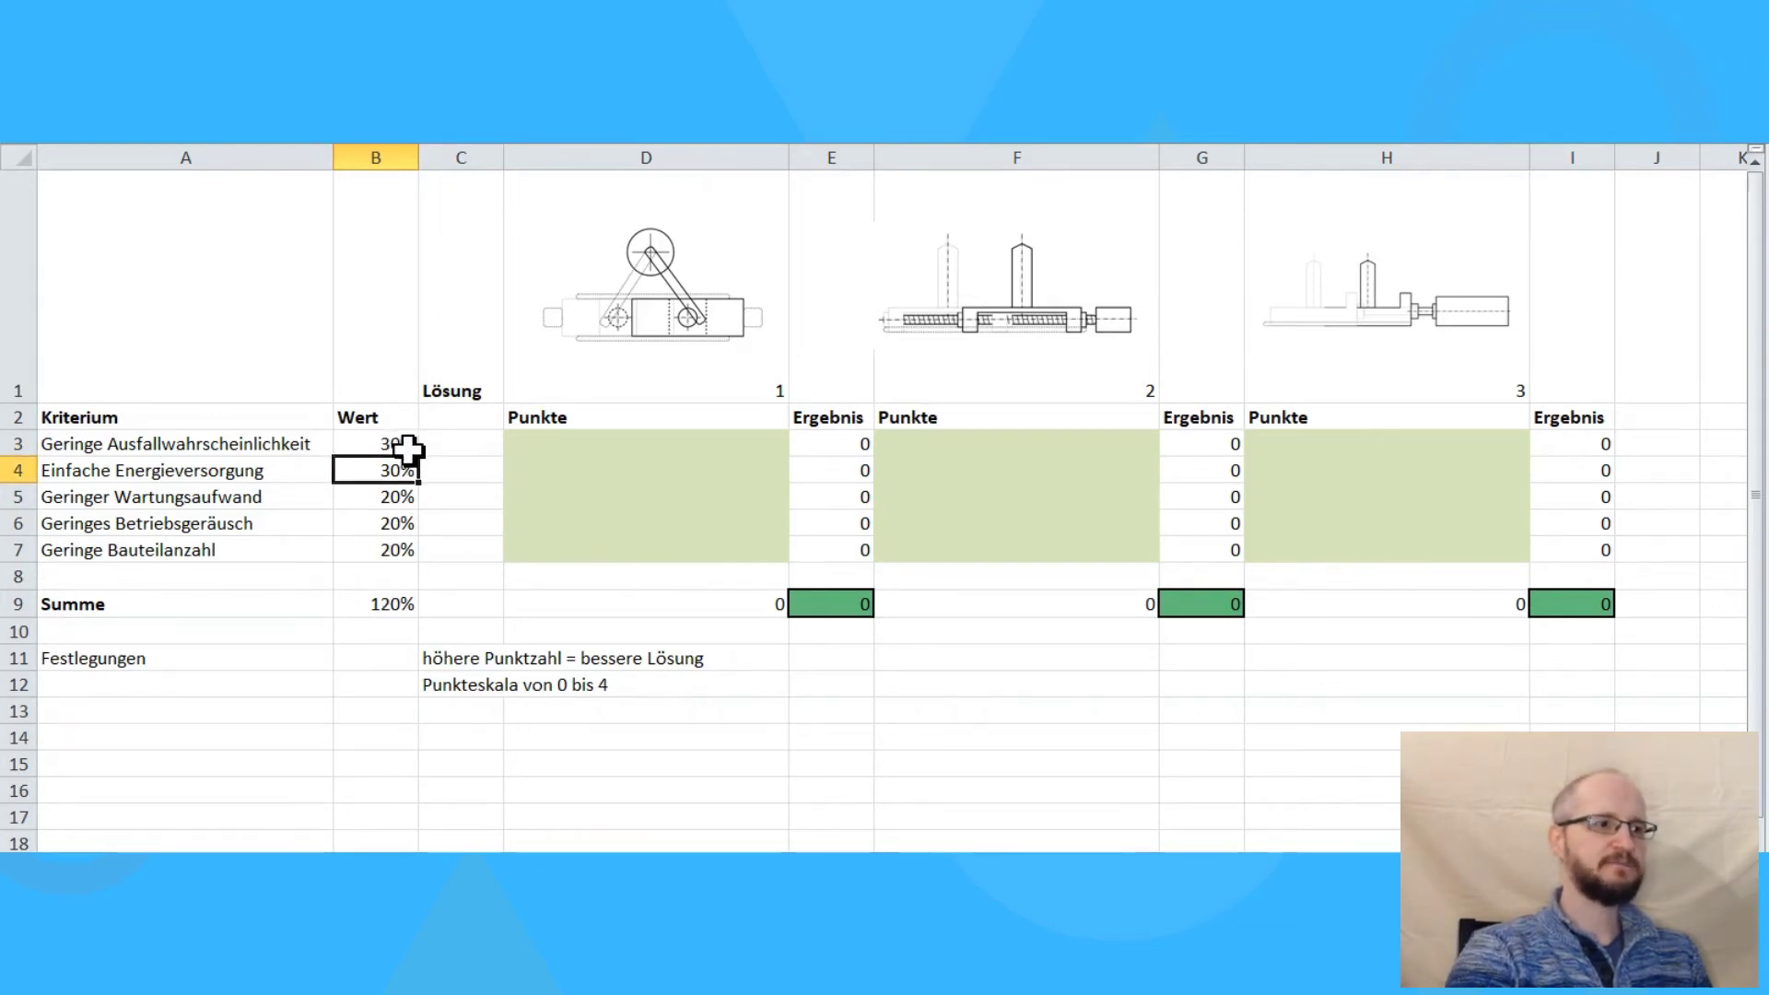
text(1)
key(Return)
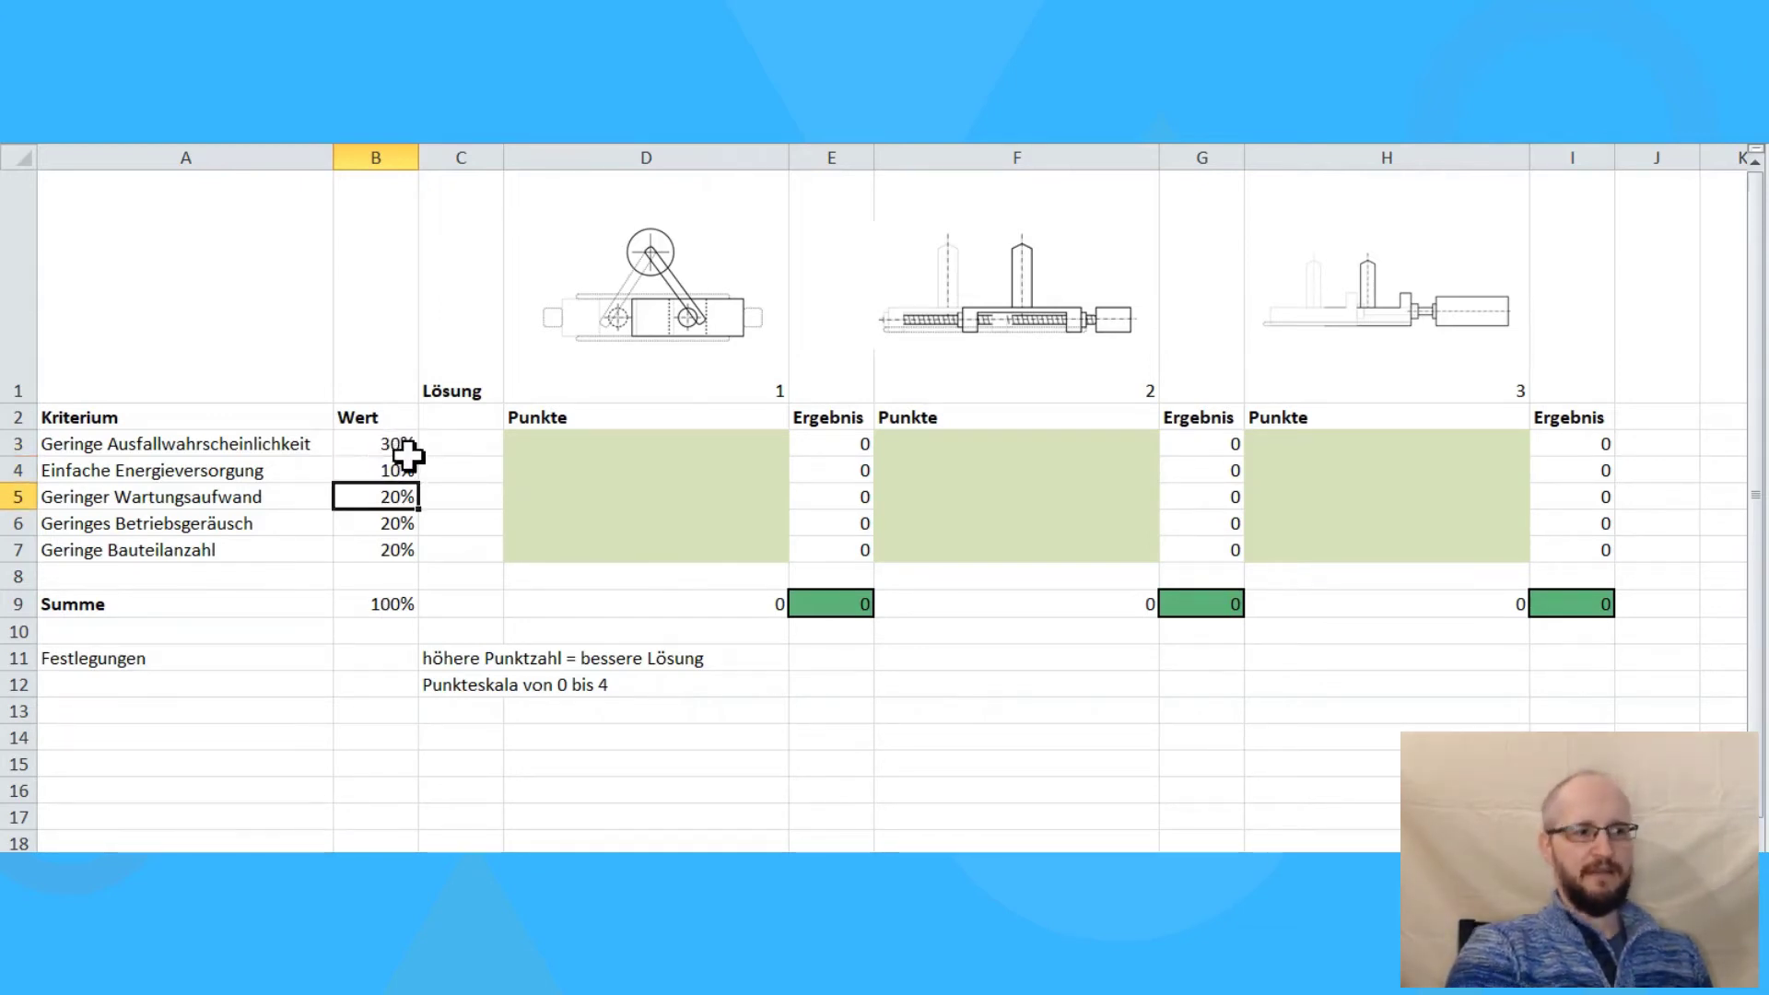
click(257, 577)
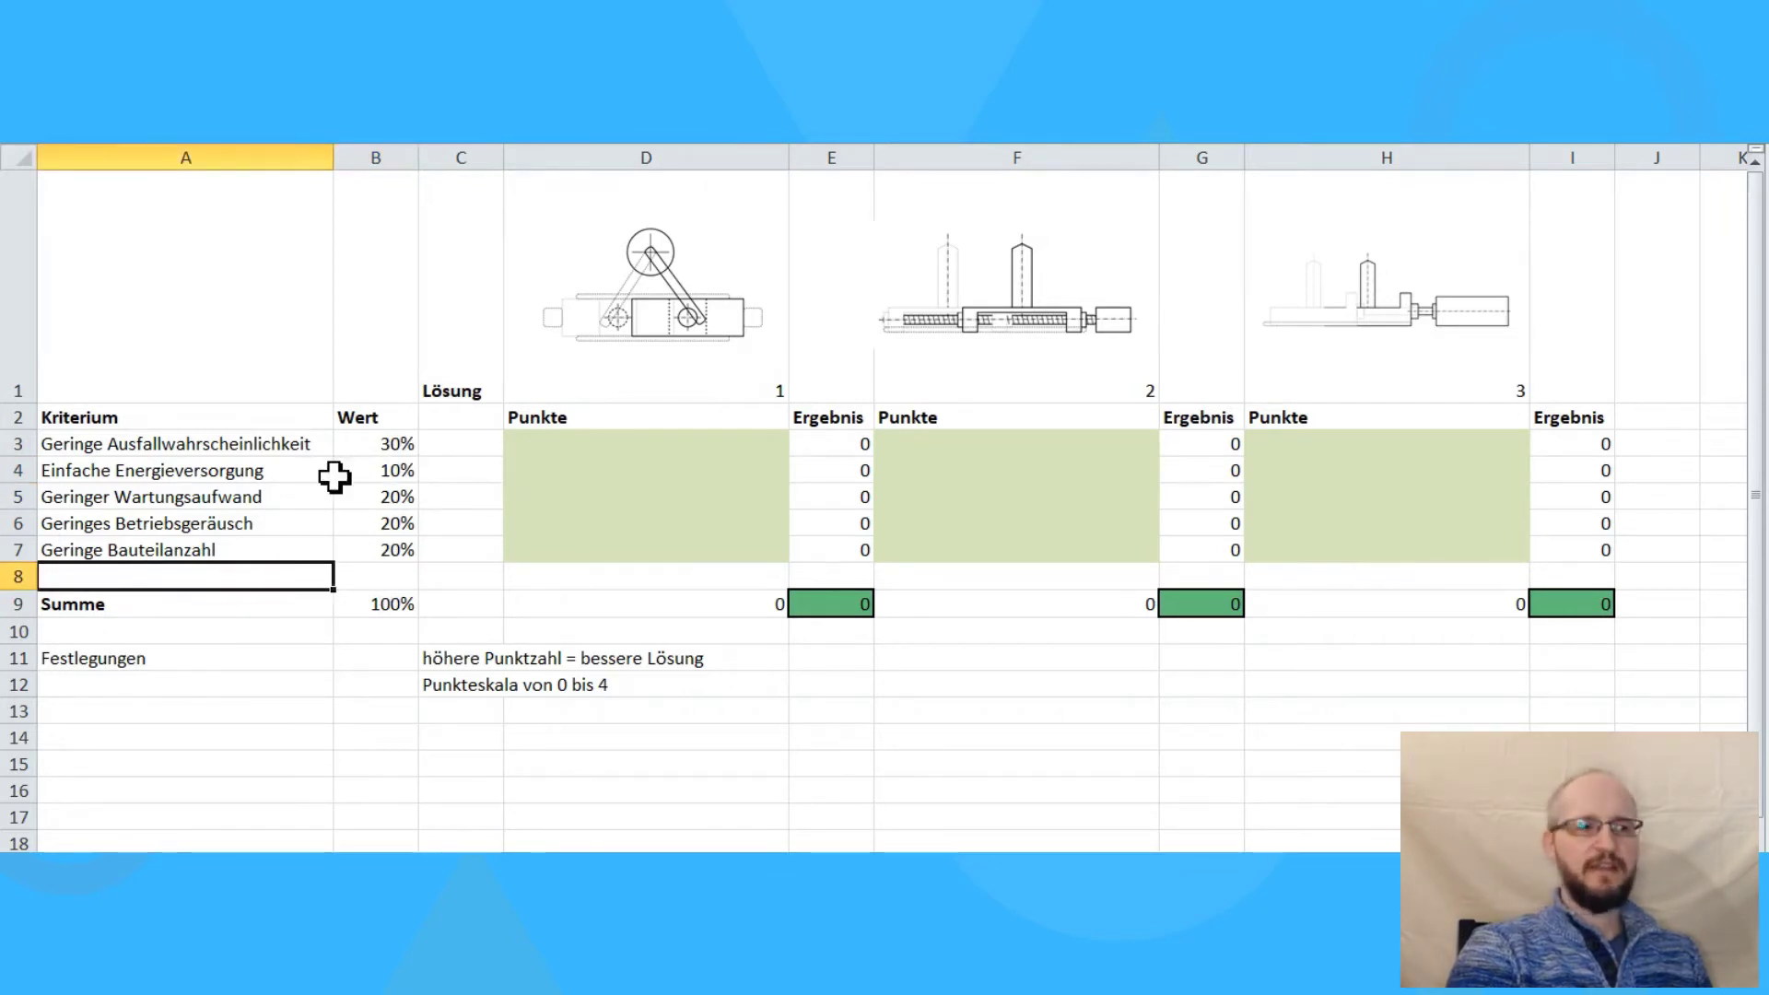
key(Down)
key(Down)
key(Down)
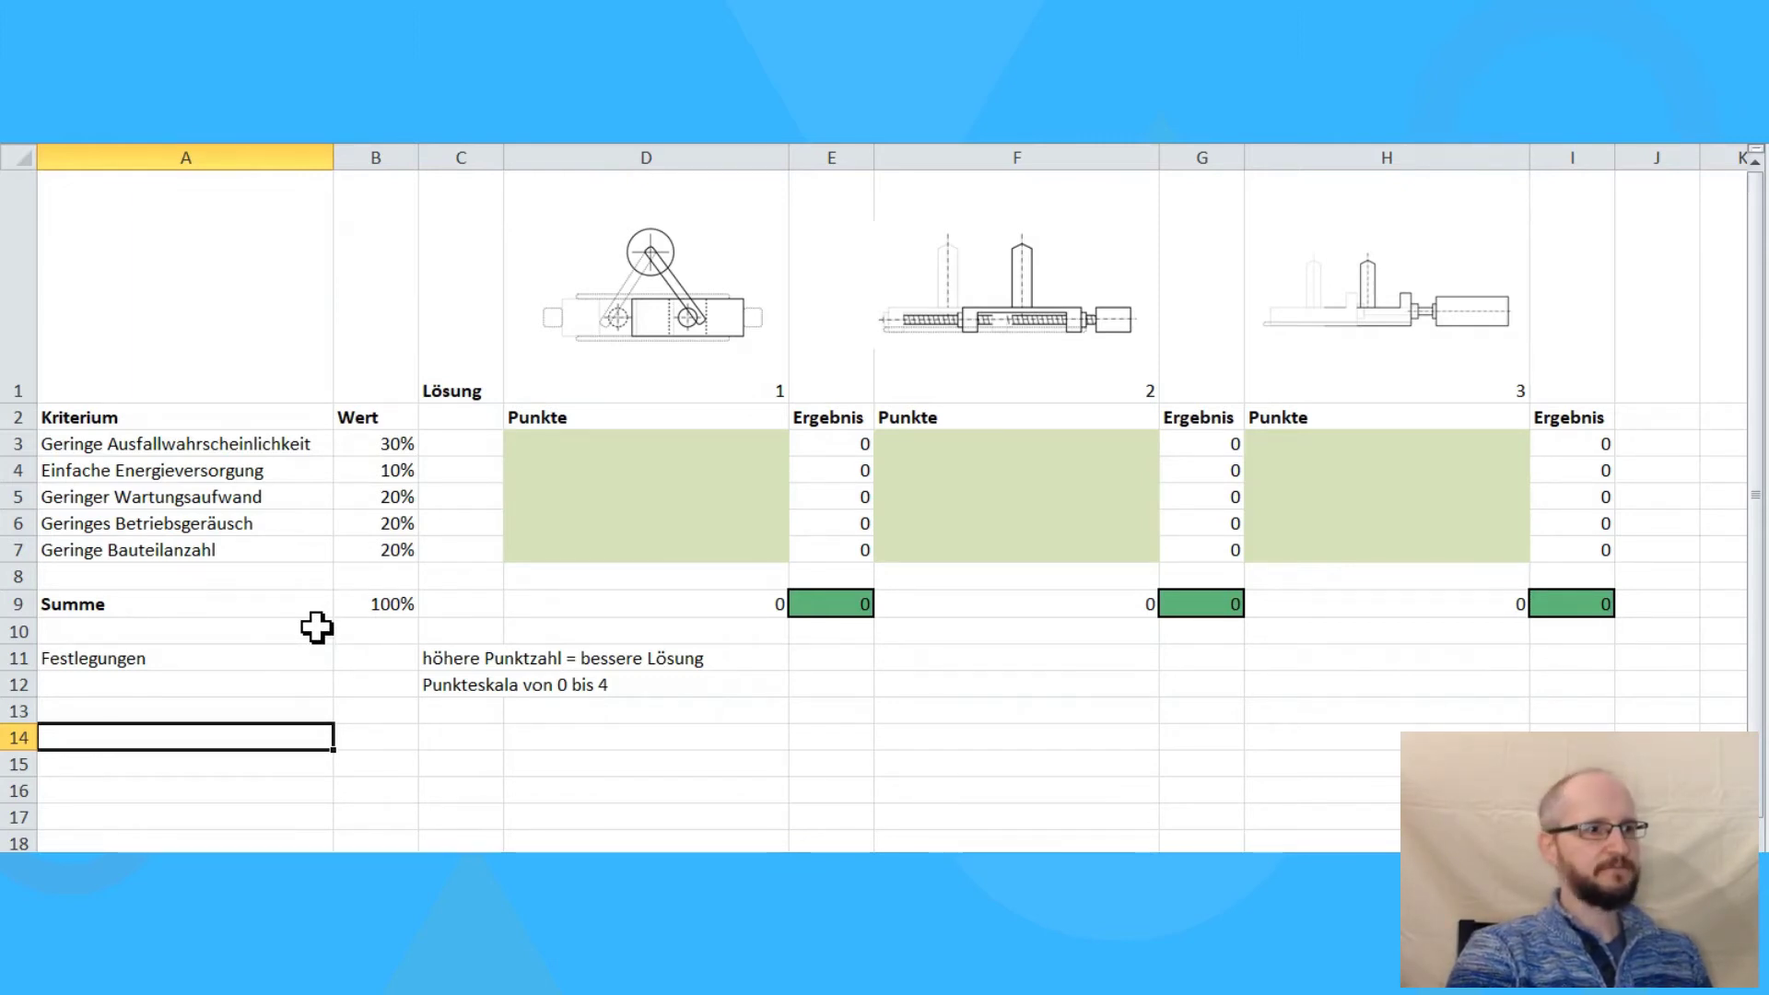
Step through each criterion cell, comparing it against Geringe Ausfallwahrscheinlichkeit.
click(230, 448)
click(235, 470)
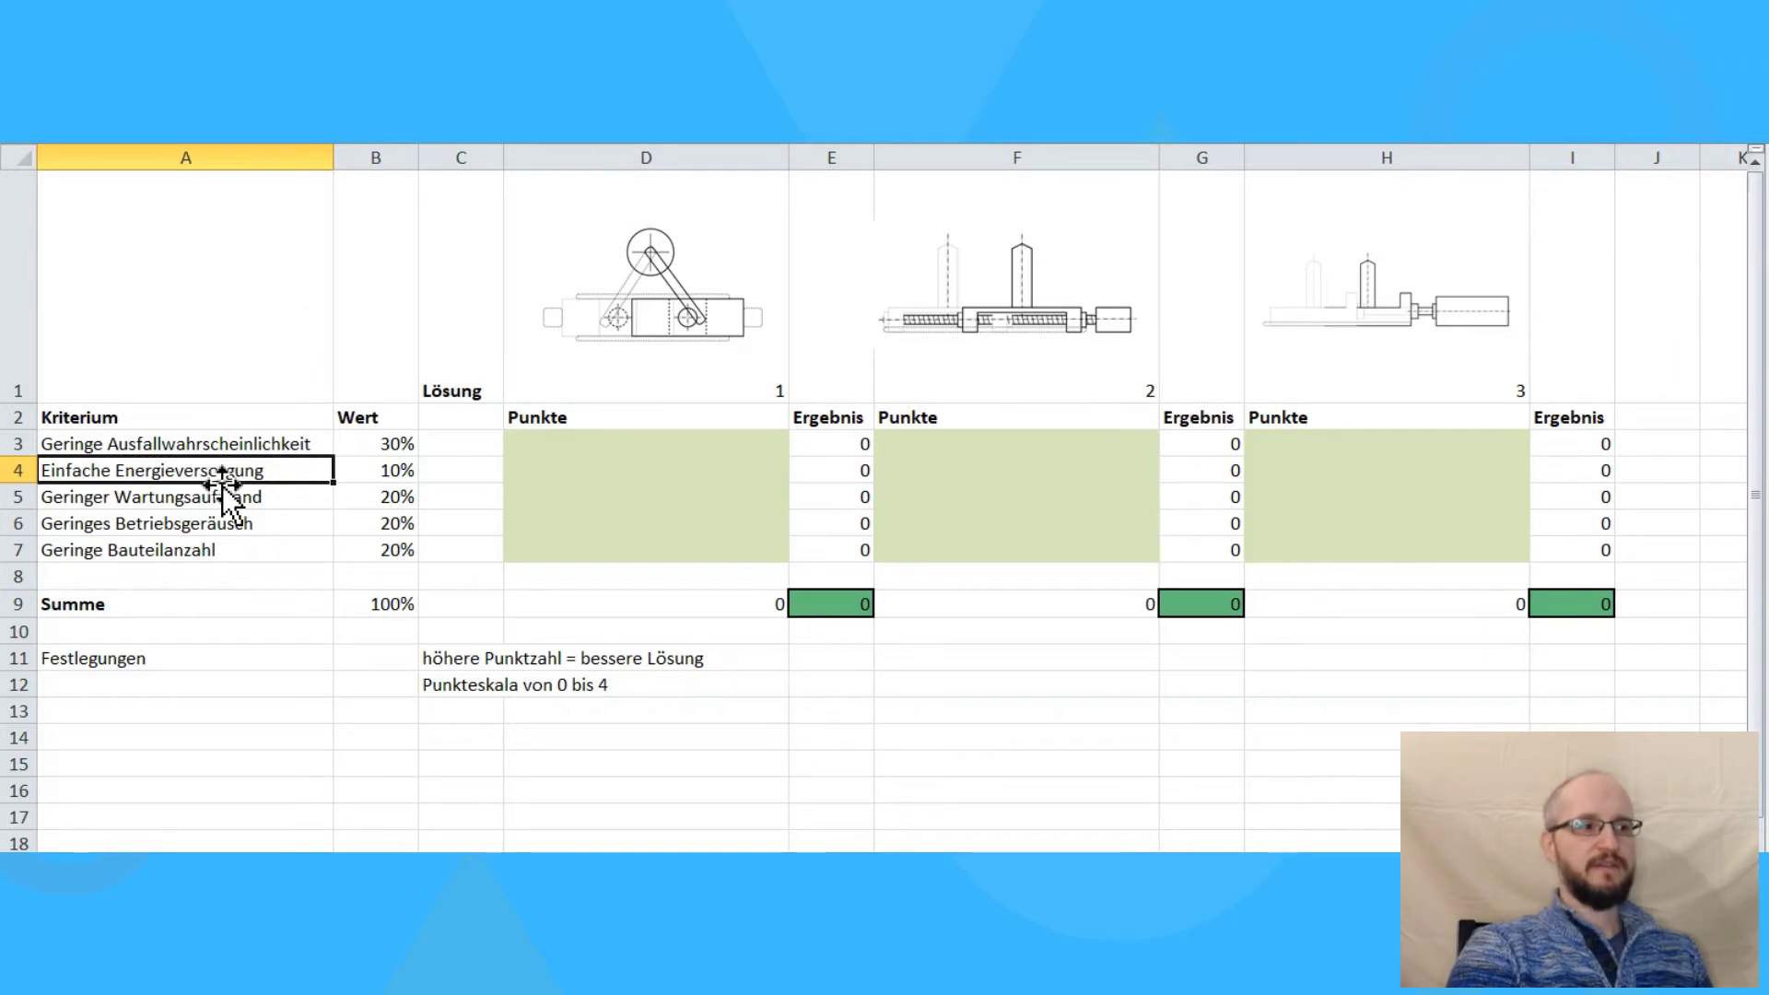
click(214, 439)
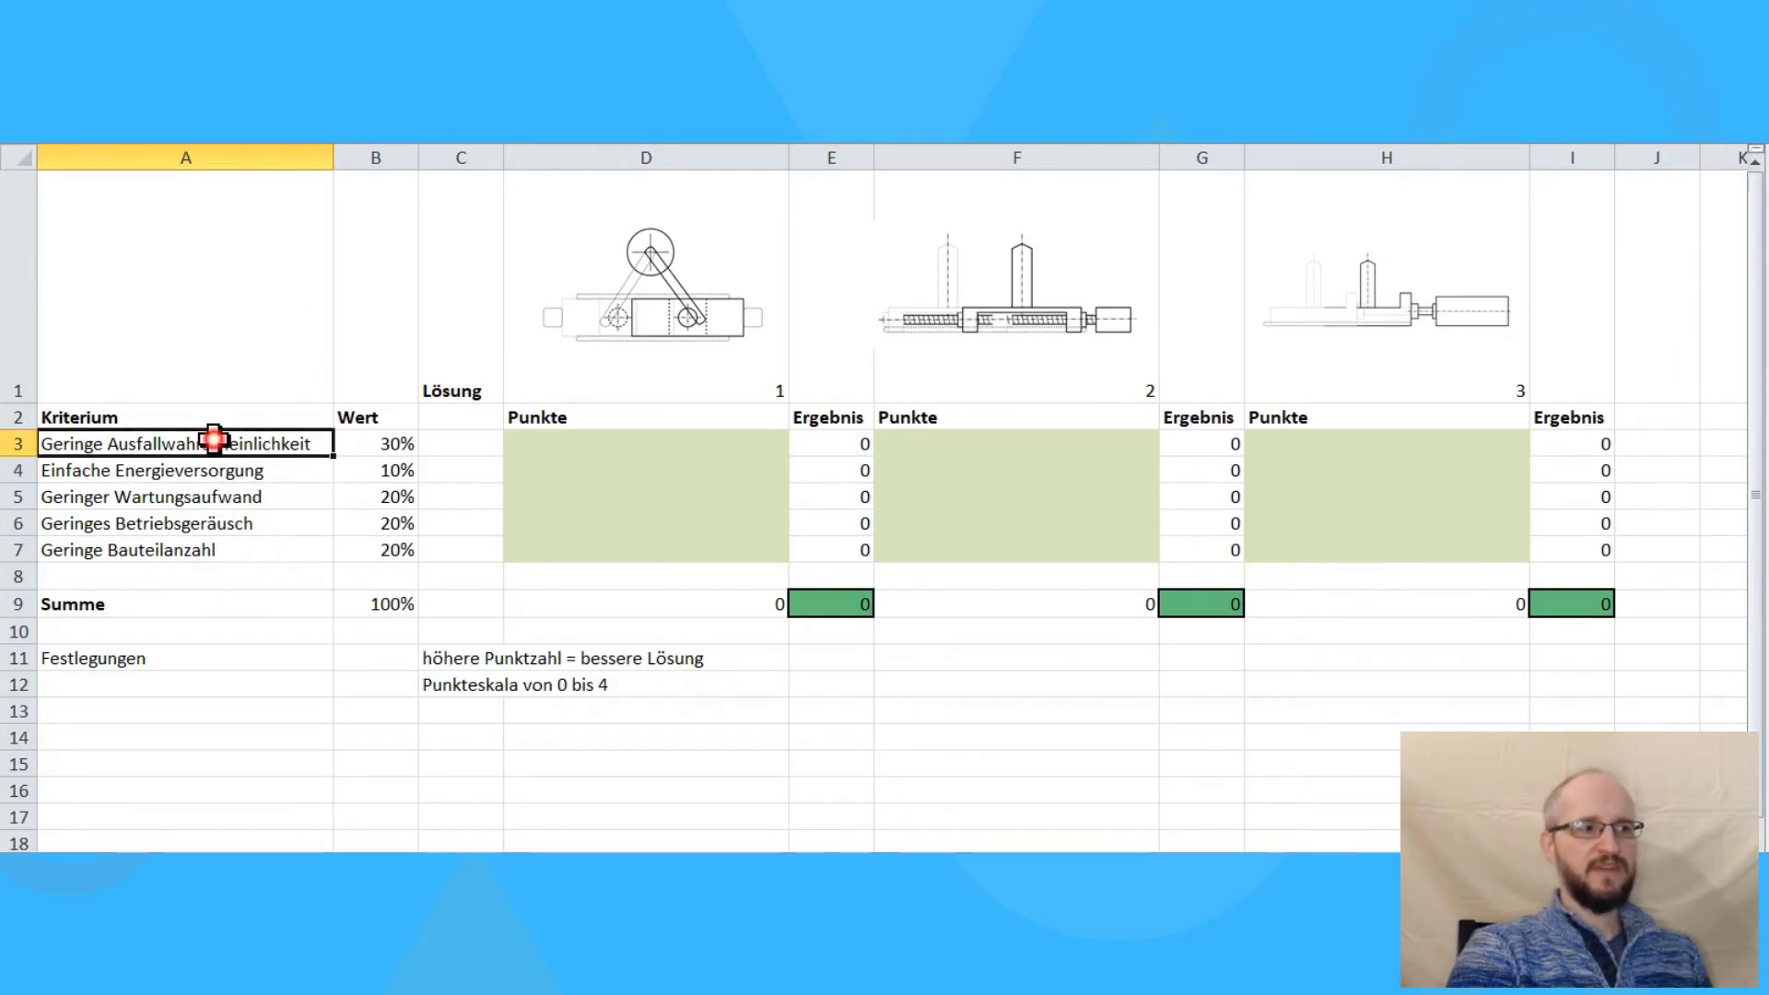
click(218, 497)
click(213, 442)
click(205, 523)
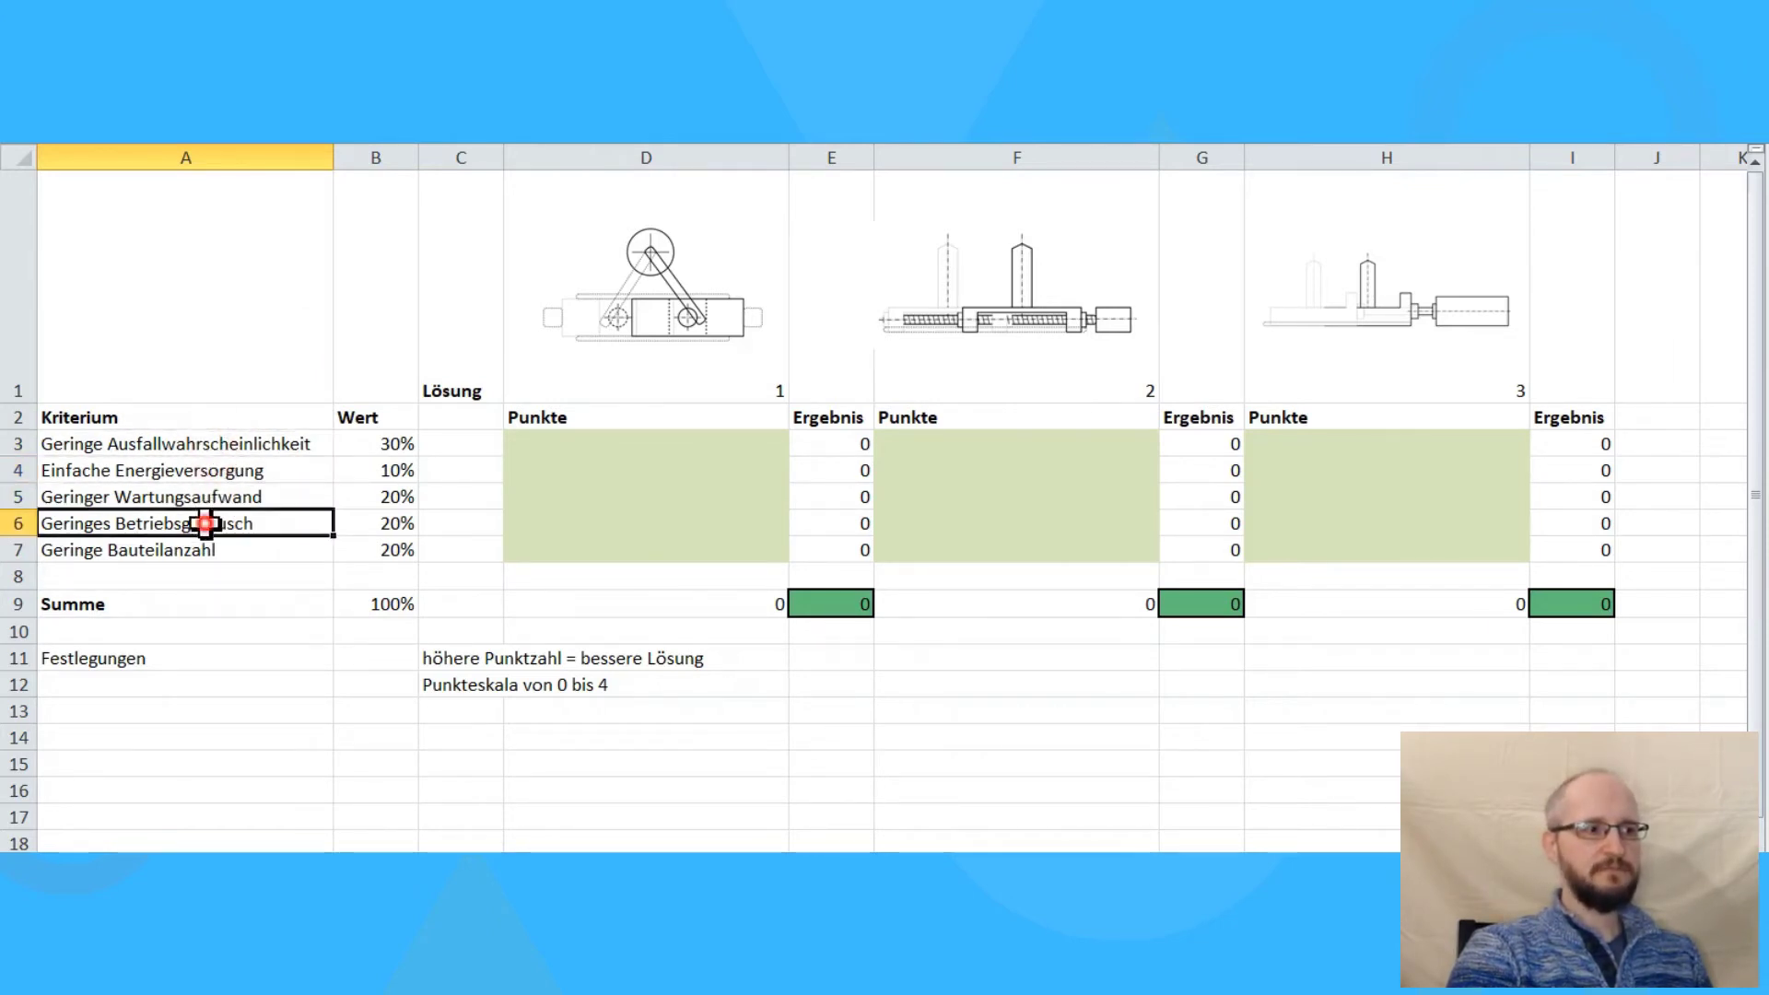
click(199, 447)
click(187, 555)
click(263, 702)
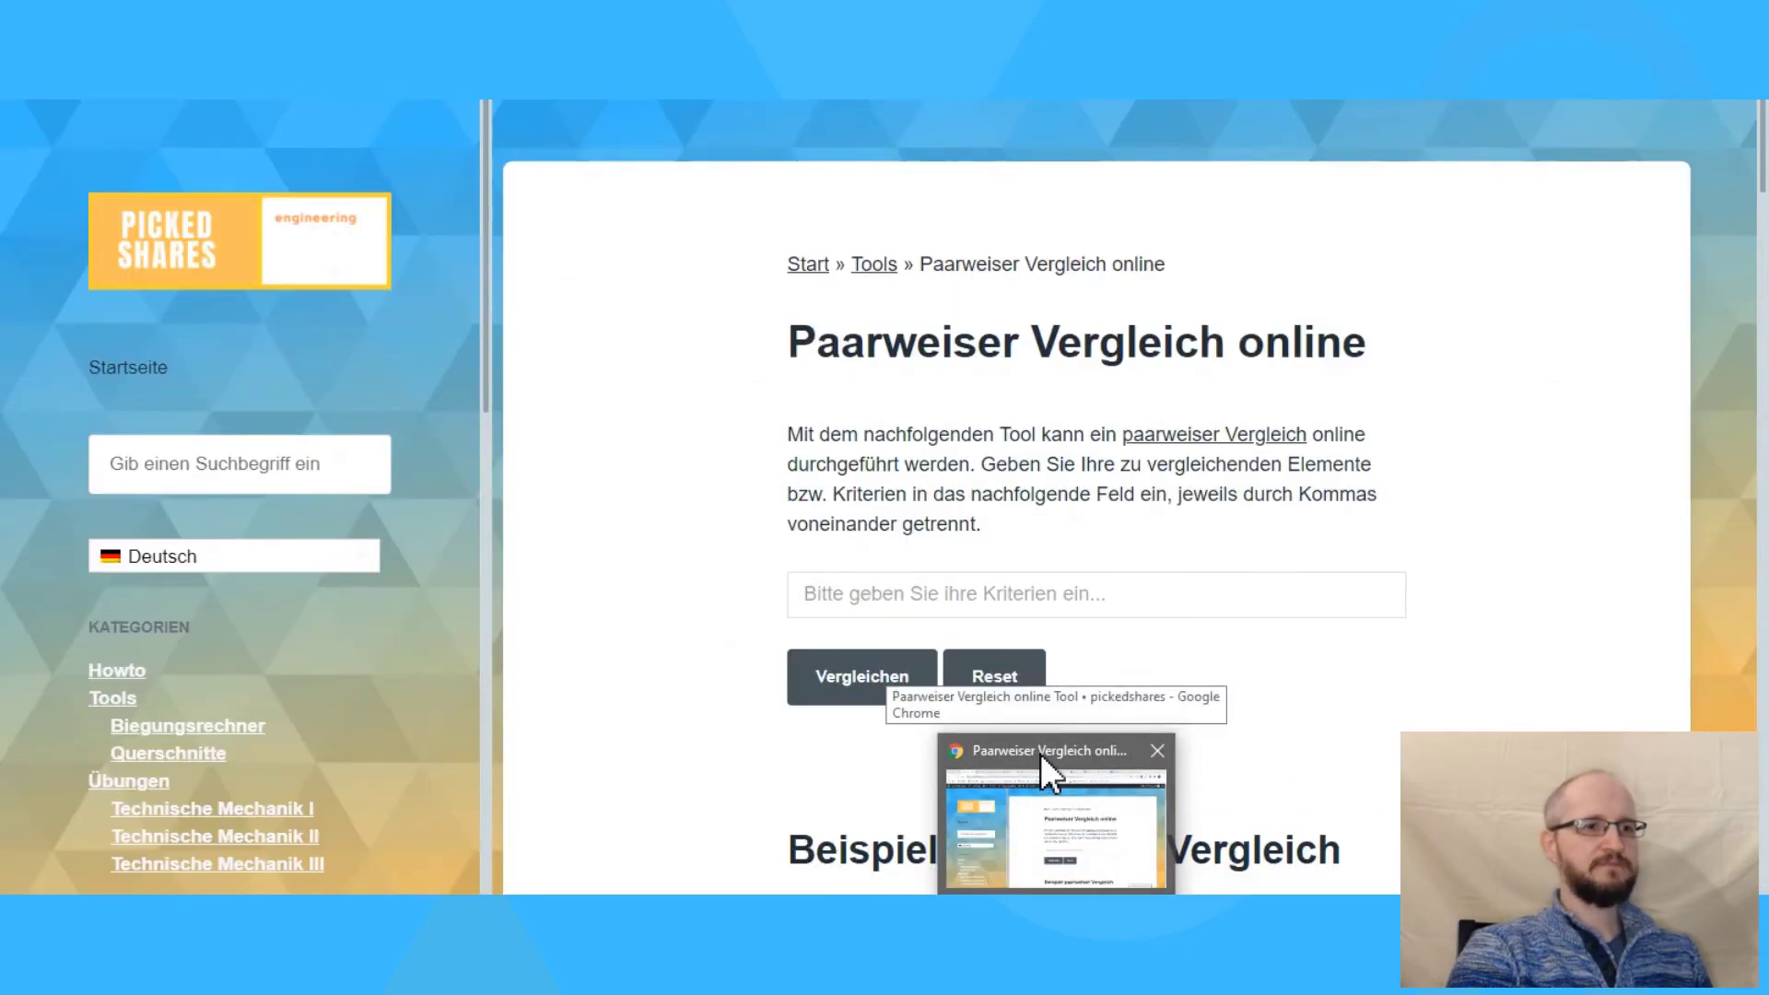
Enter Geringe Ausfallwahrscheinlichkeit and Einfache Energieversorgung as criteria tags on the comparison page.
click(1041, 754)
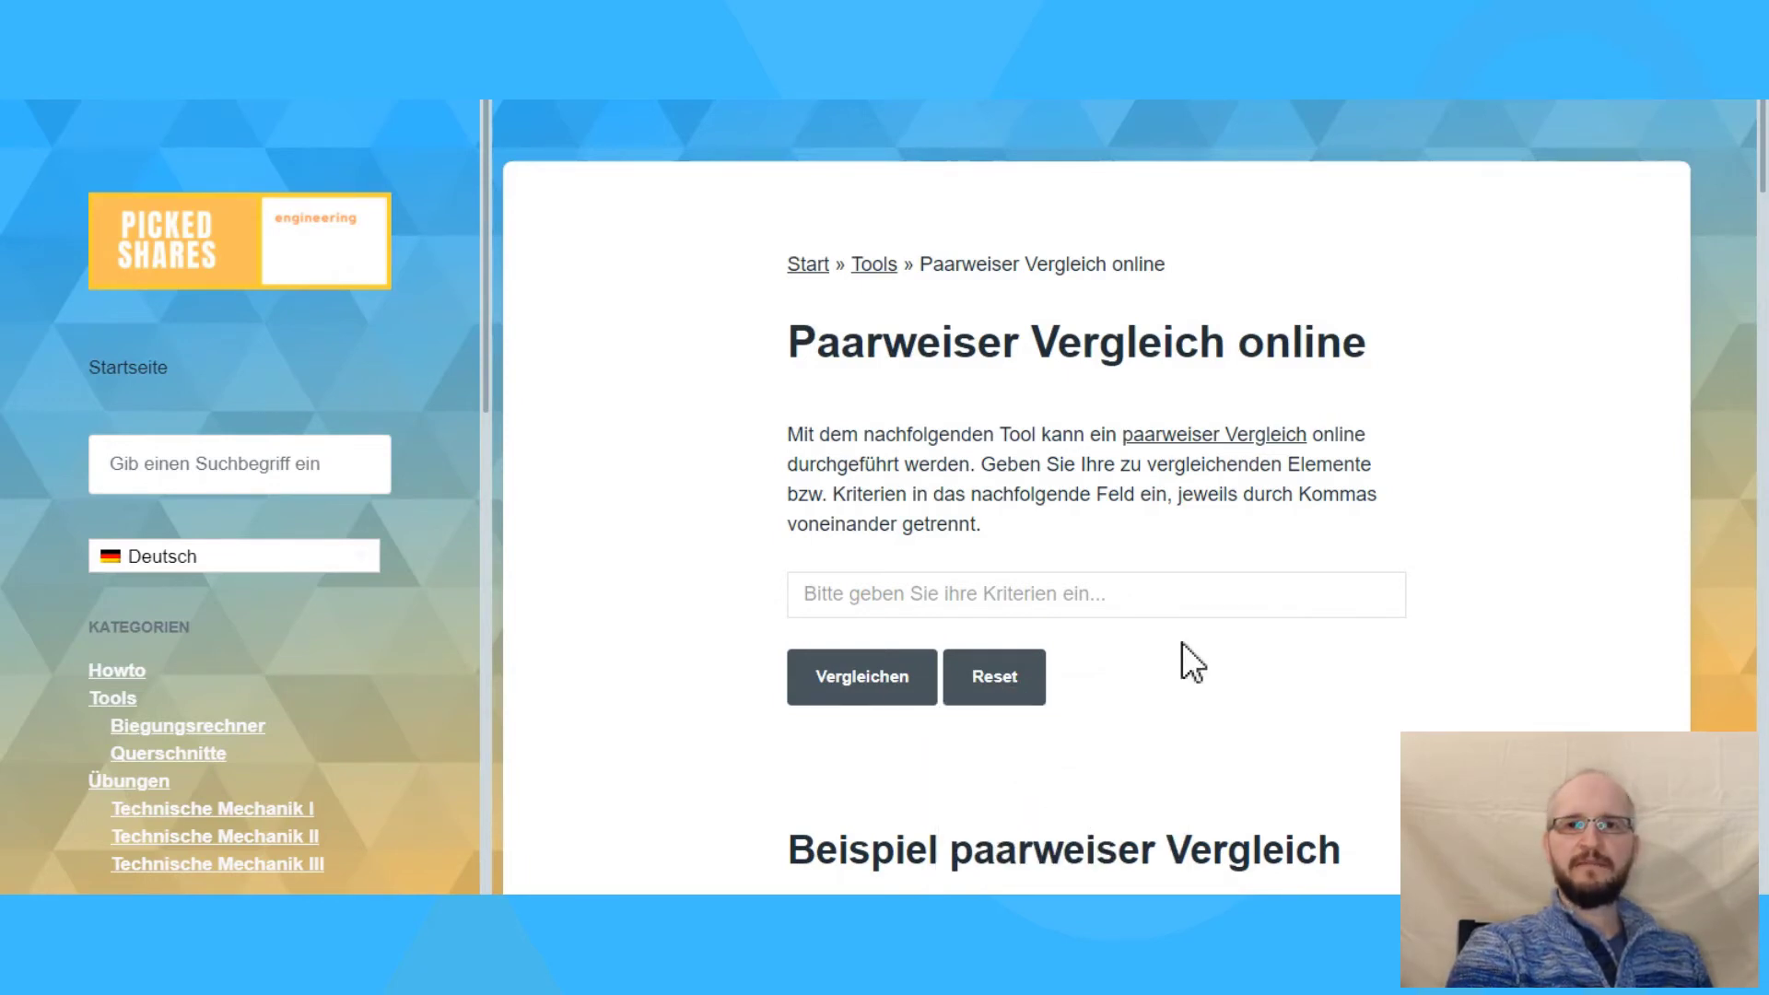
scroll(1183, 660, down, 1)
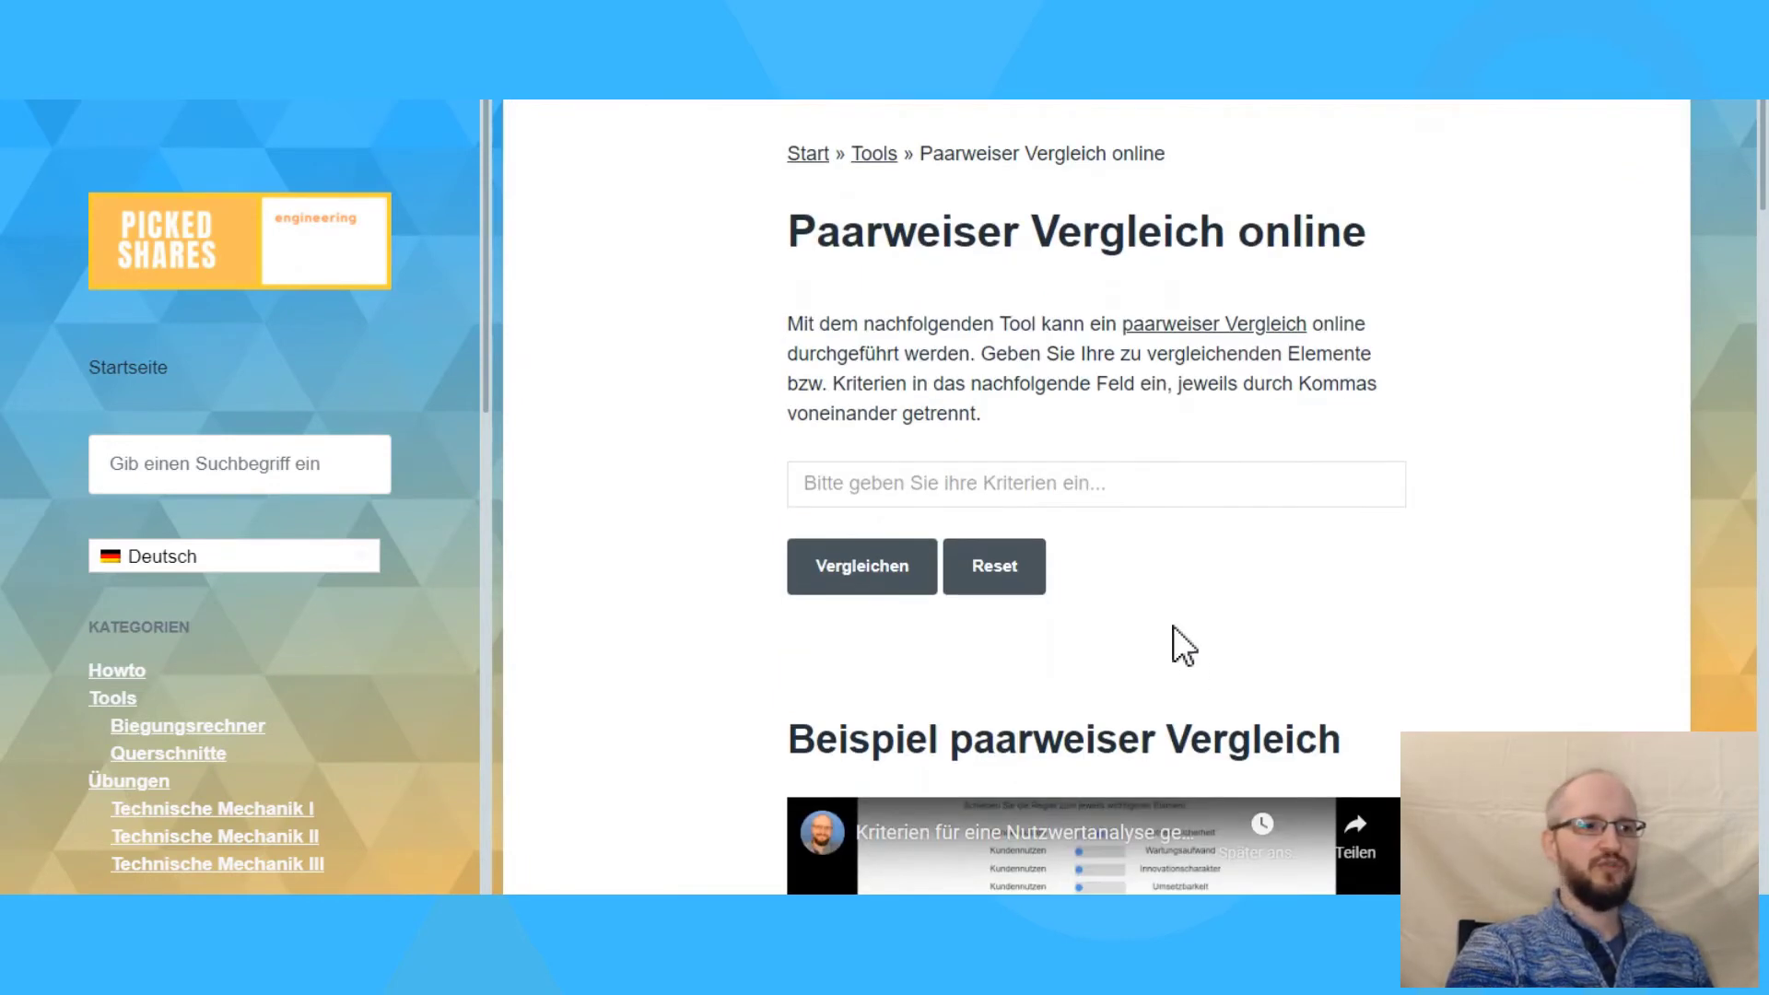
click(1030, 484)
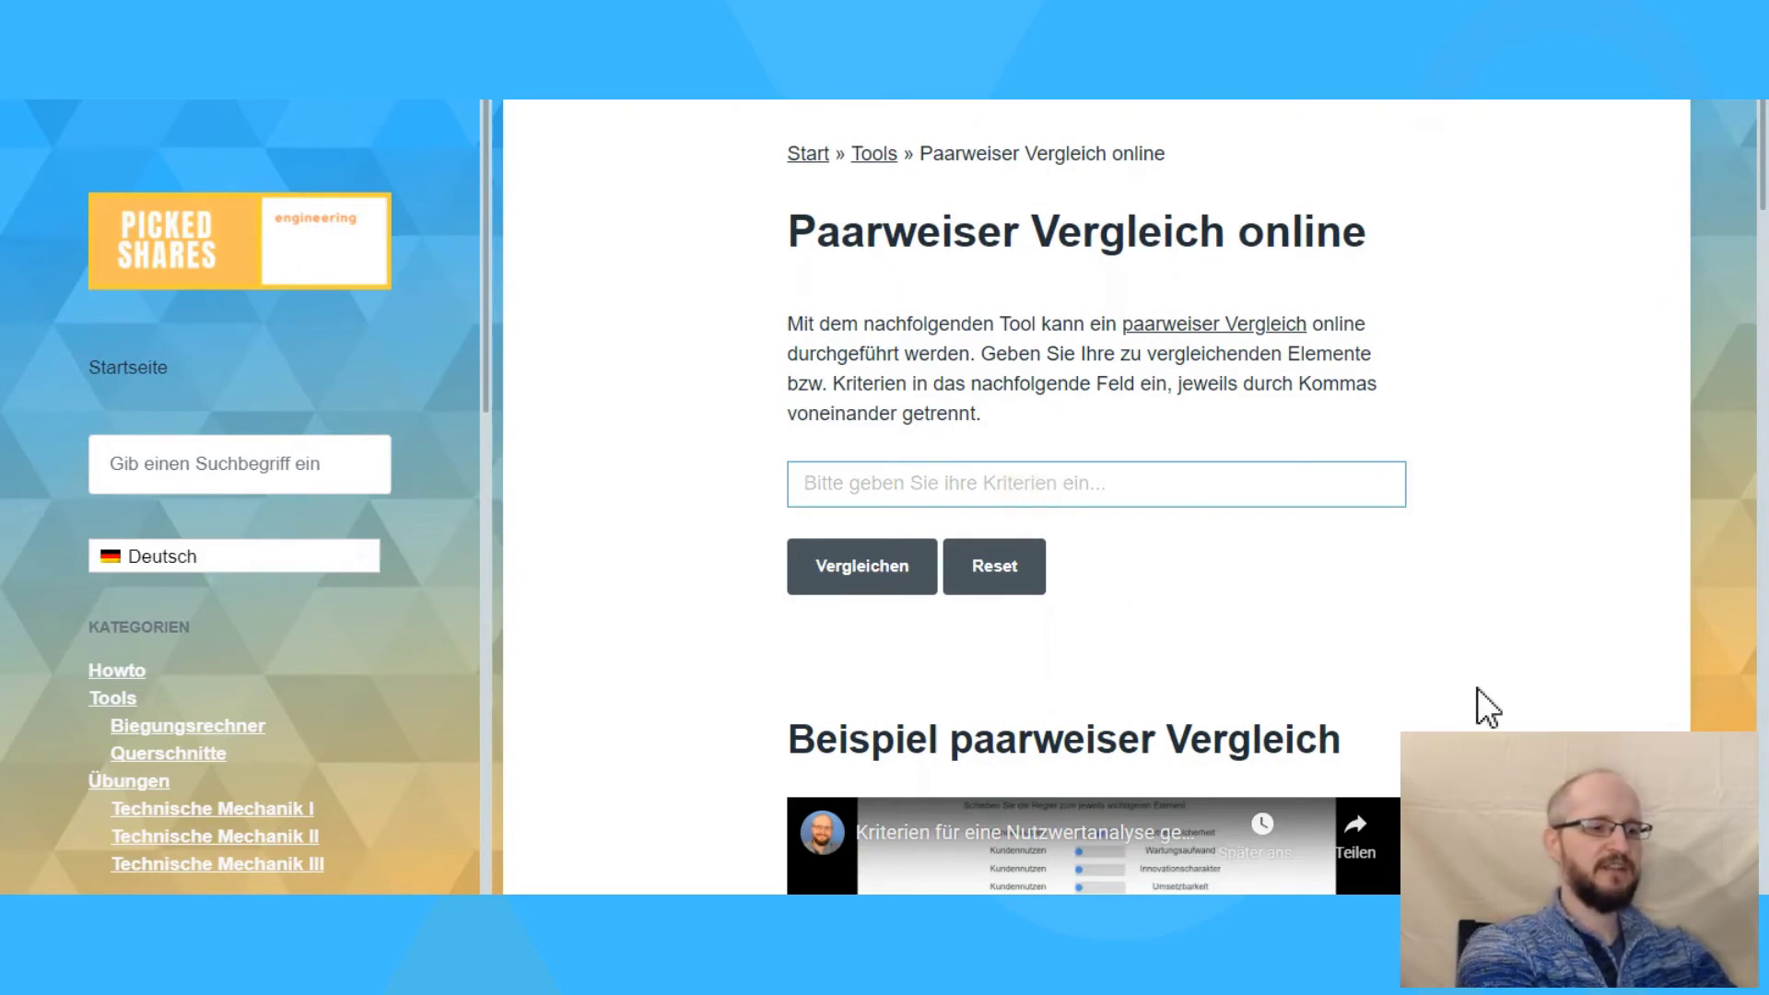
text(Geringe Au)
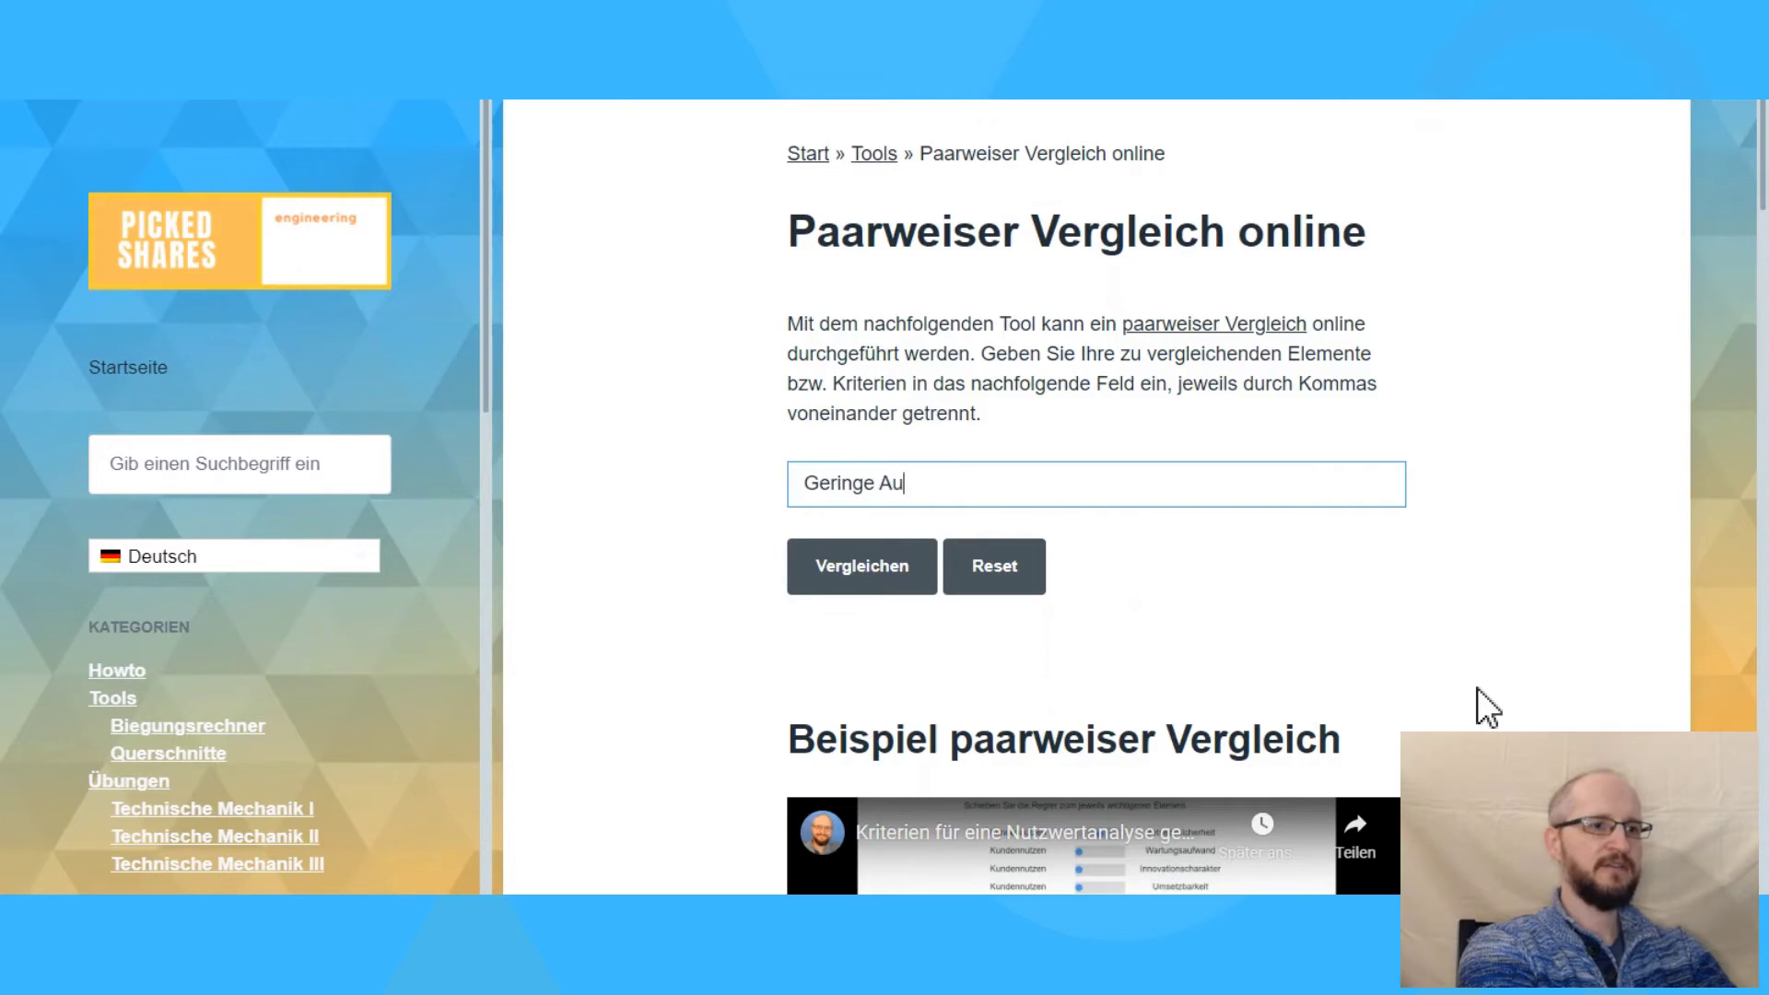
text(sfallwah)
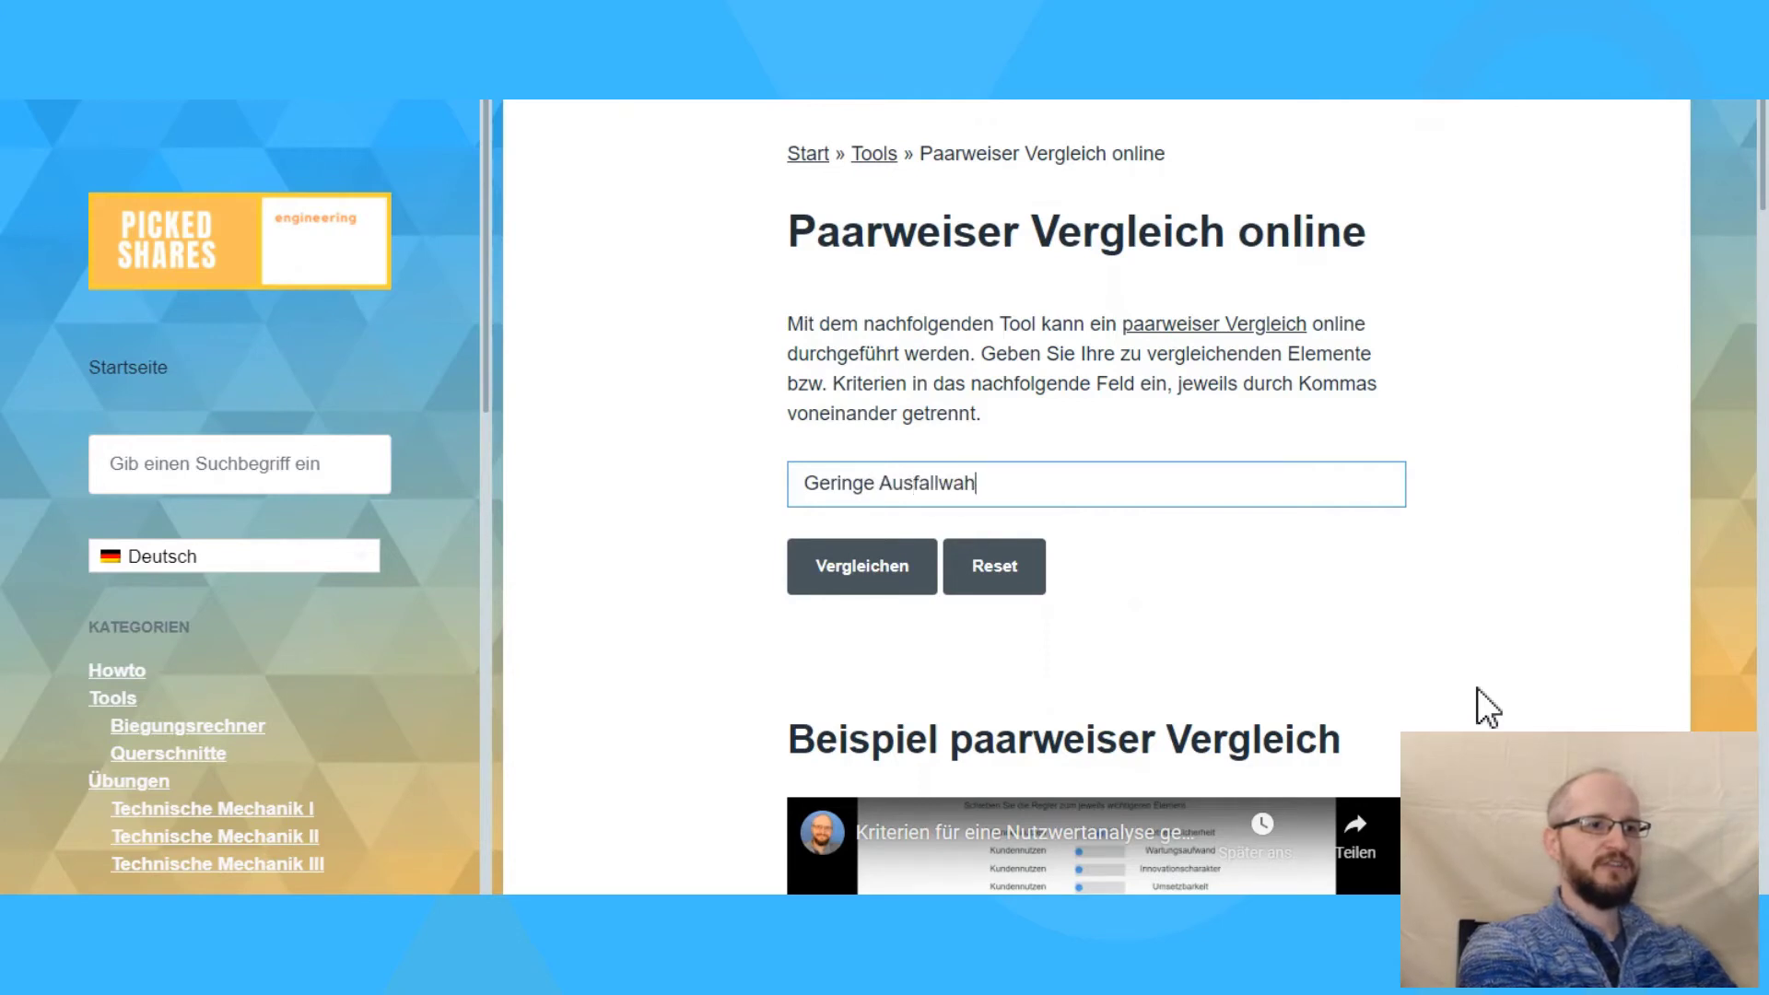
text(rscheinlichkei)
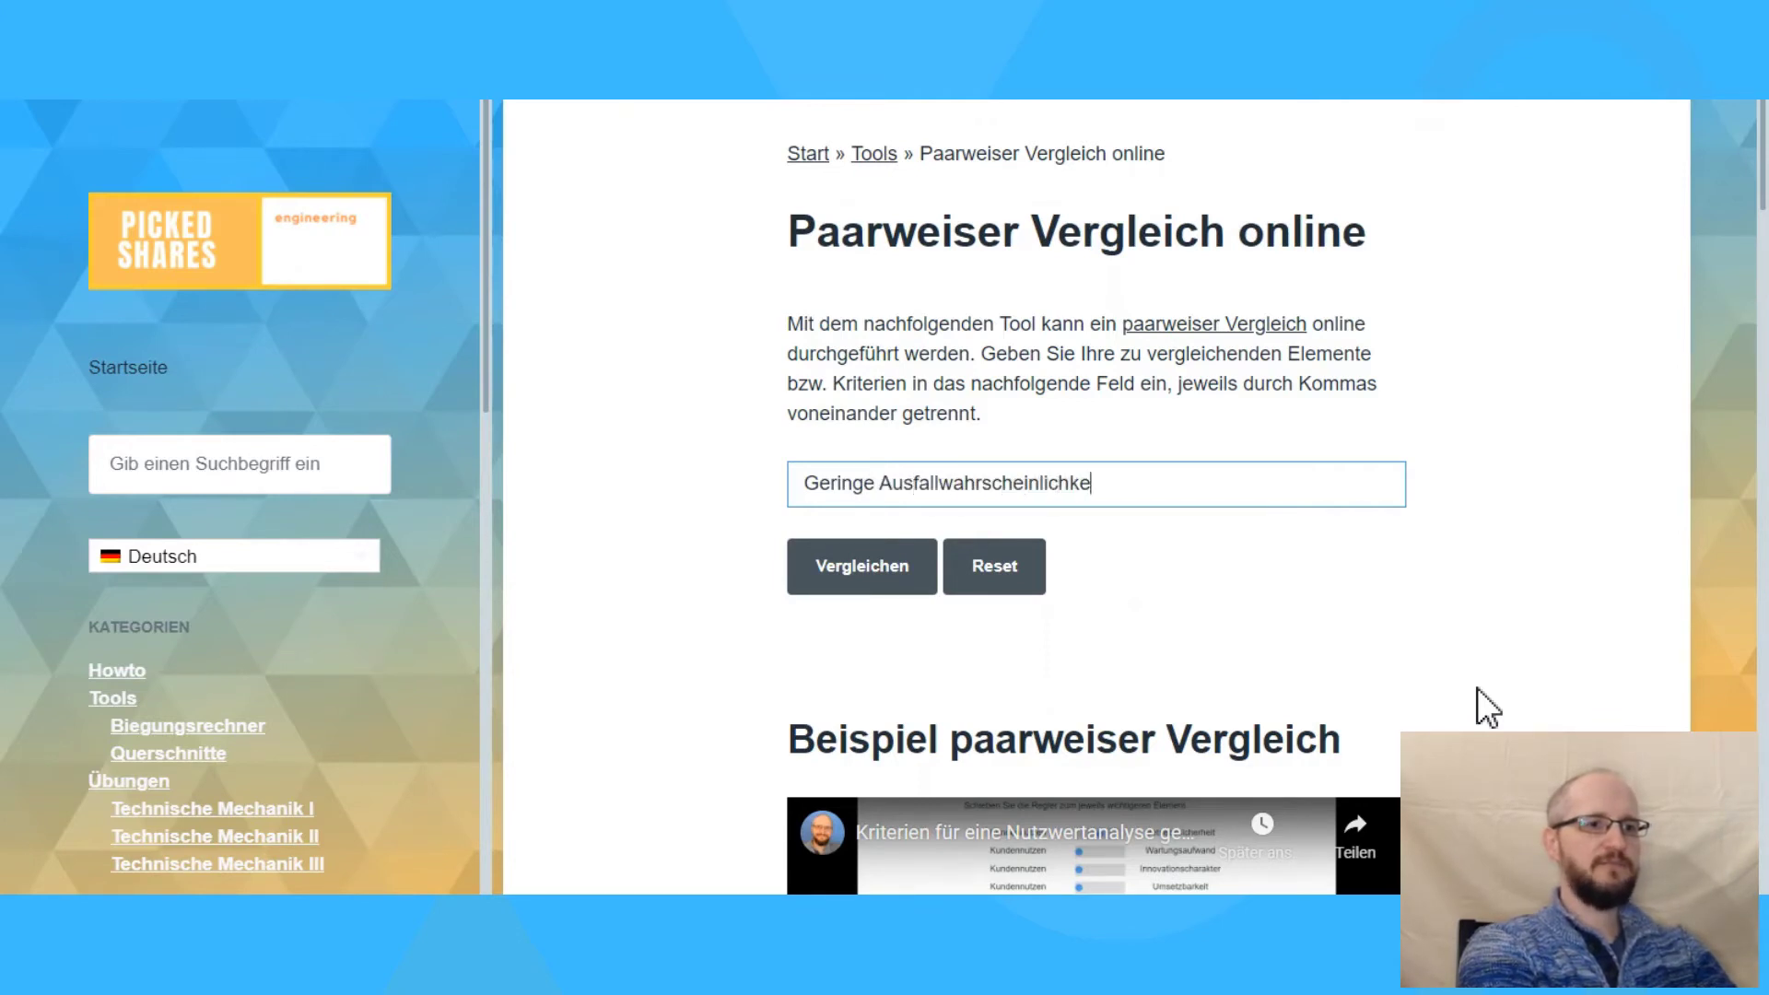
text(t,)
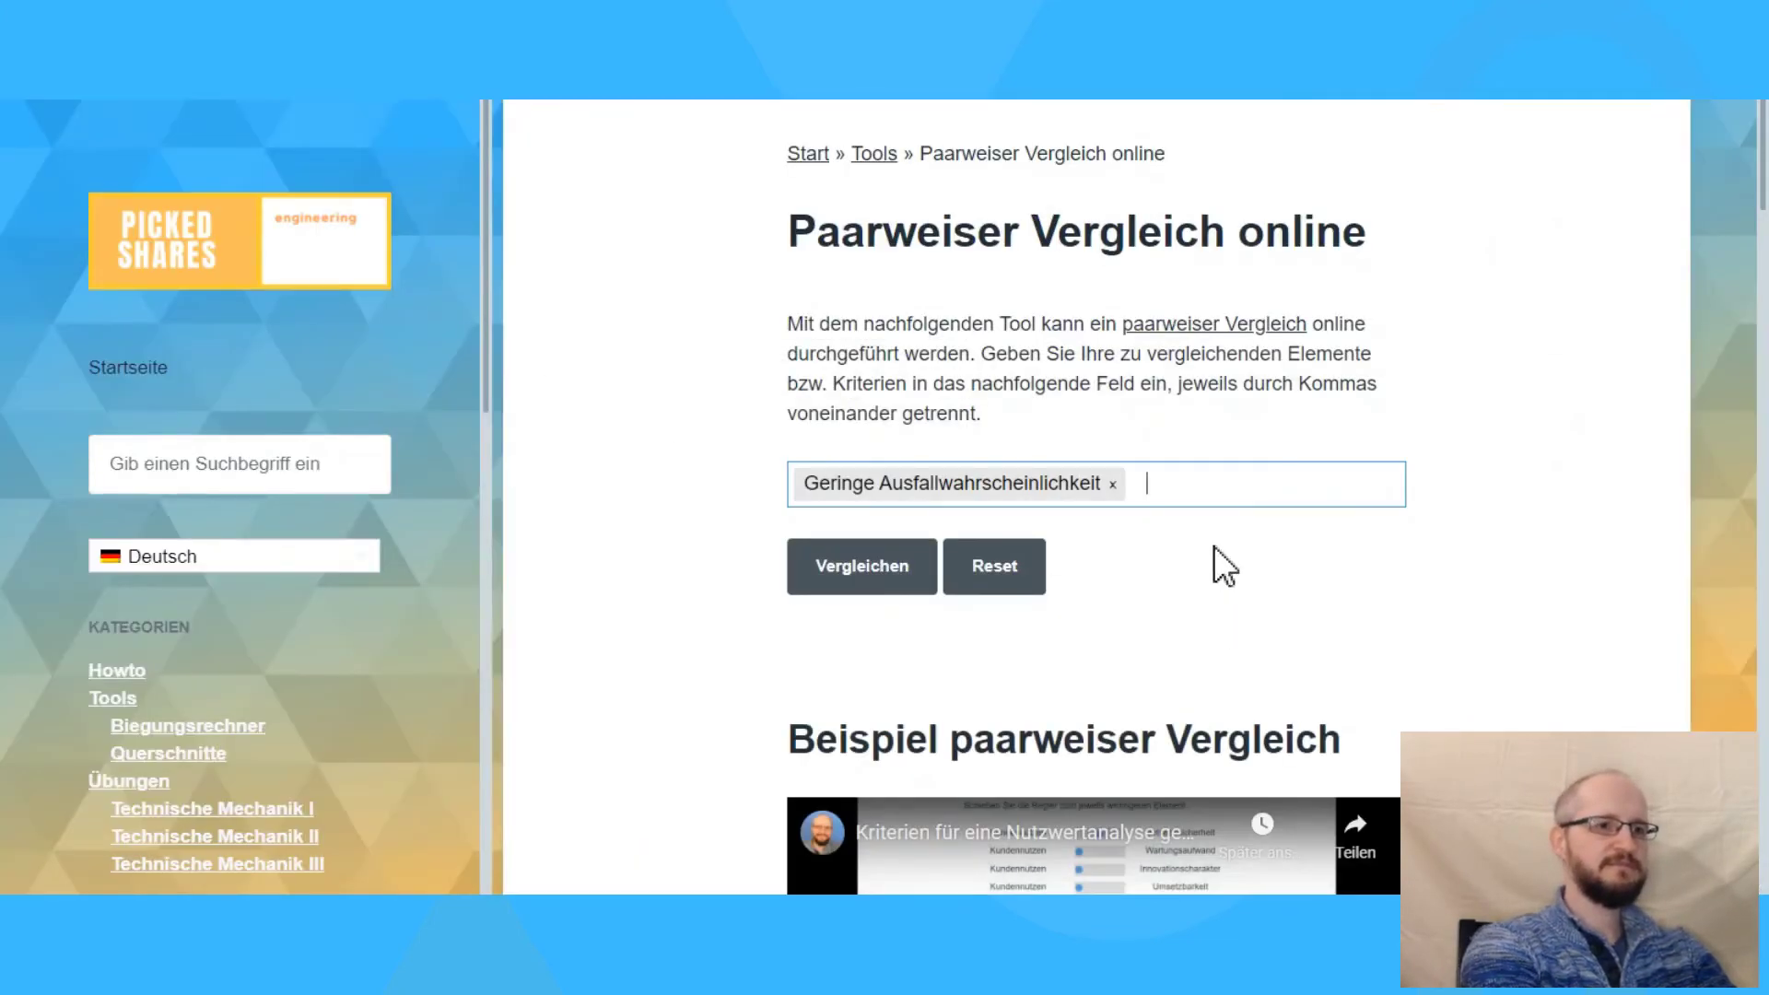
text(Einfache Energi)
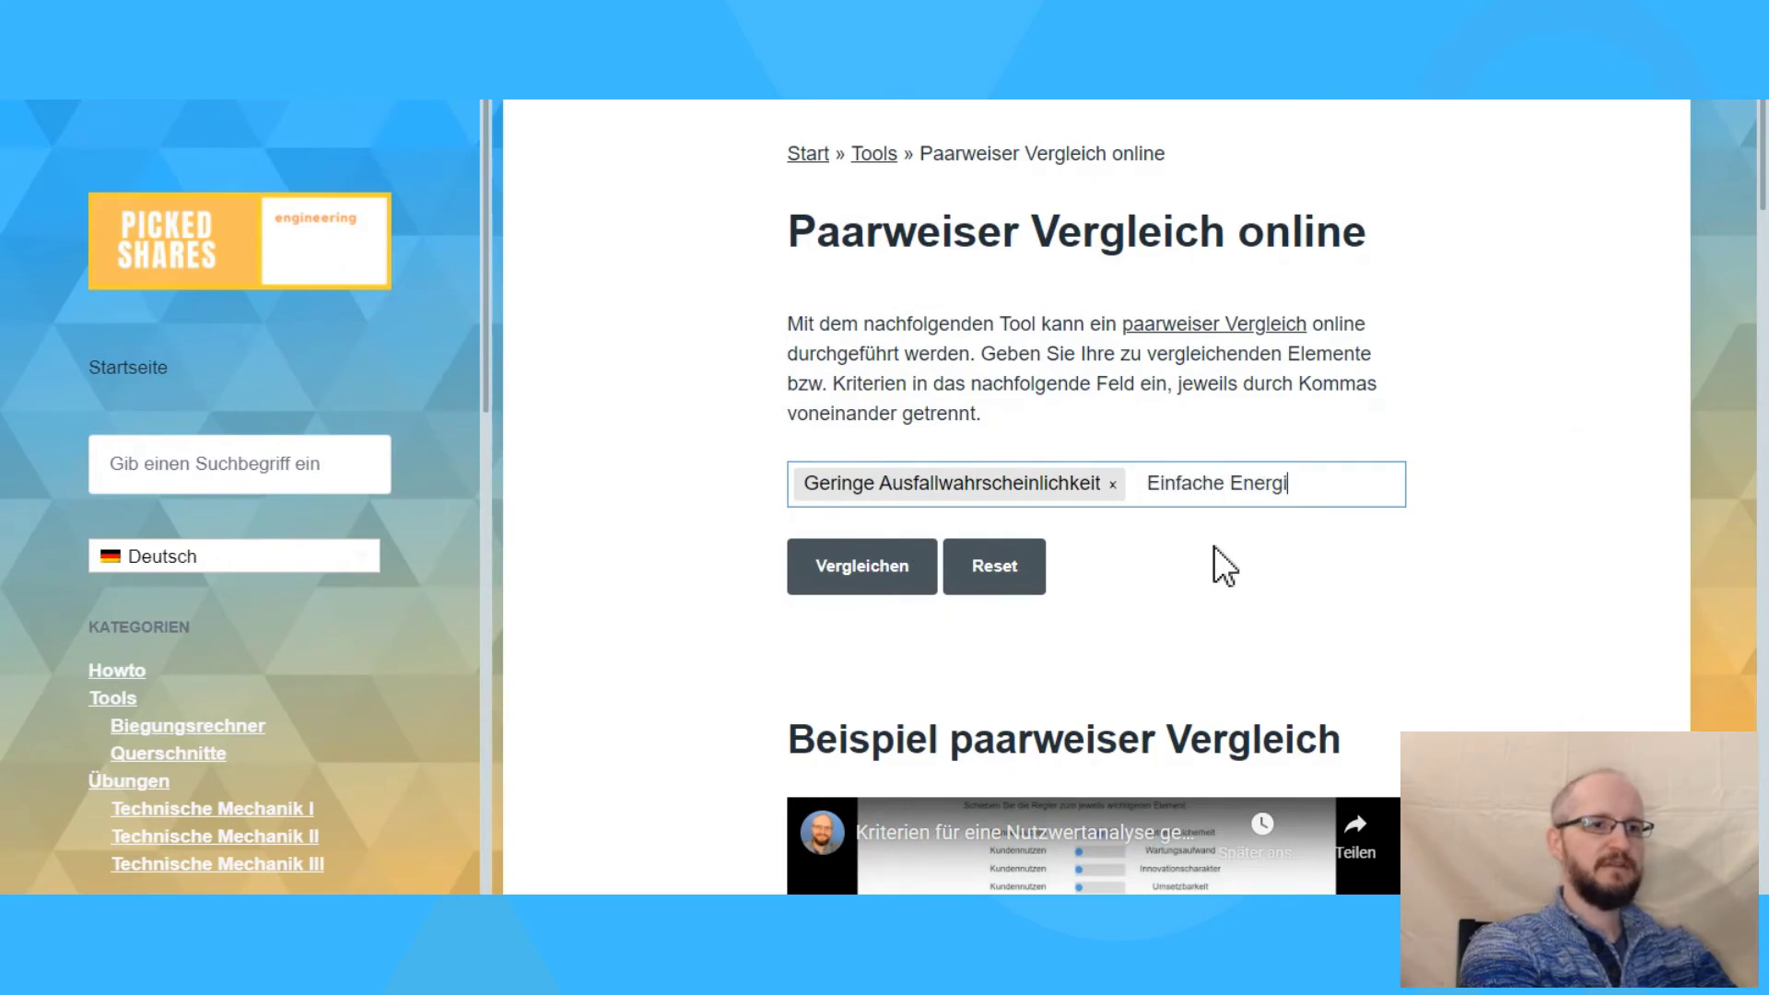
text(eversorgung)
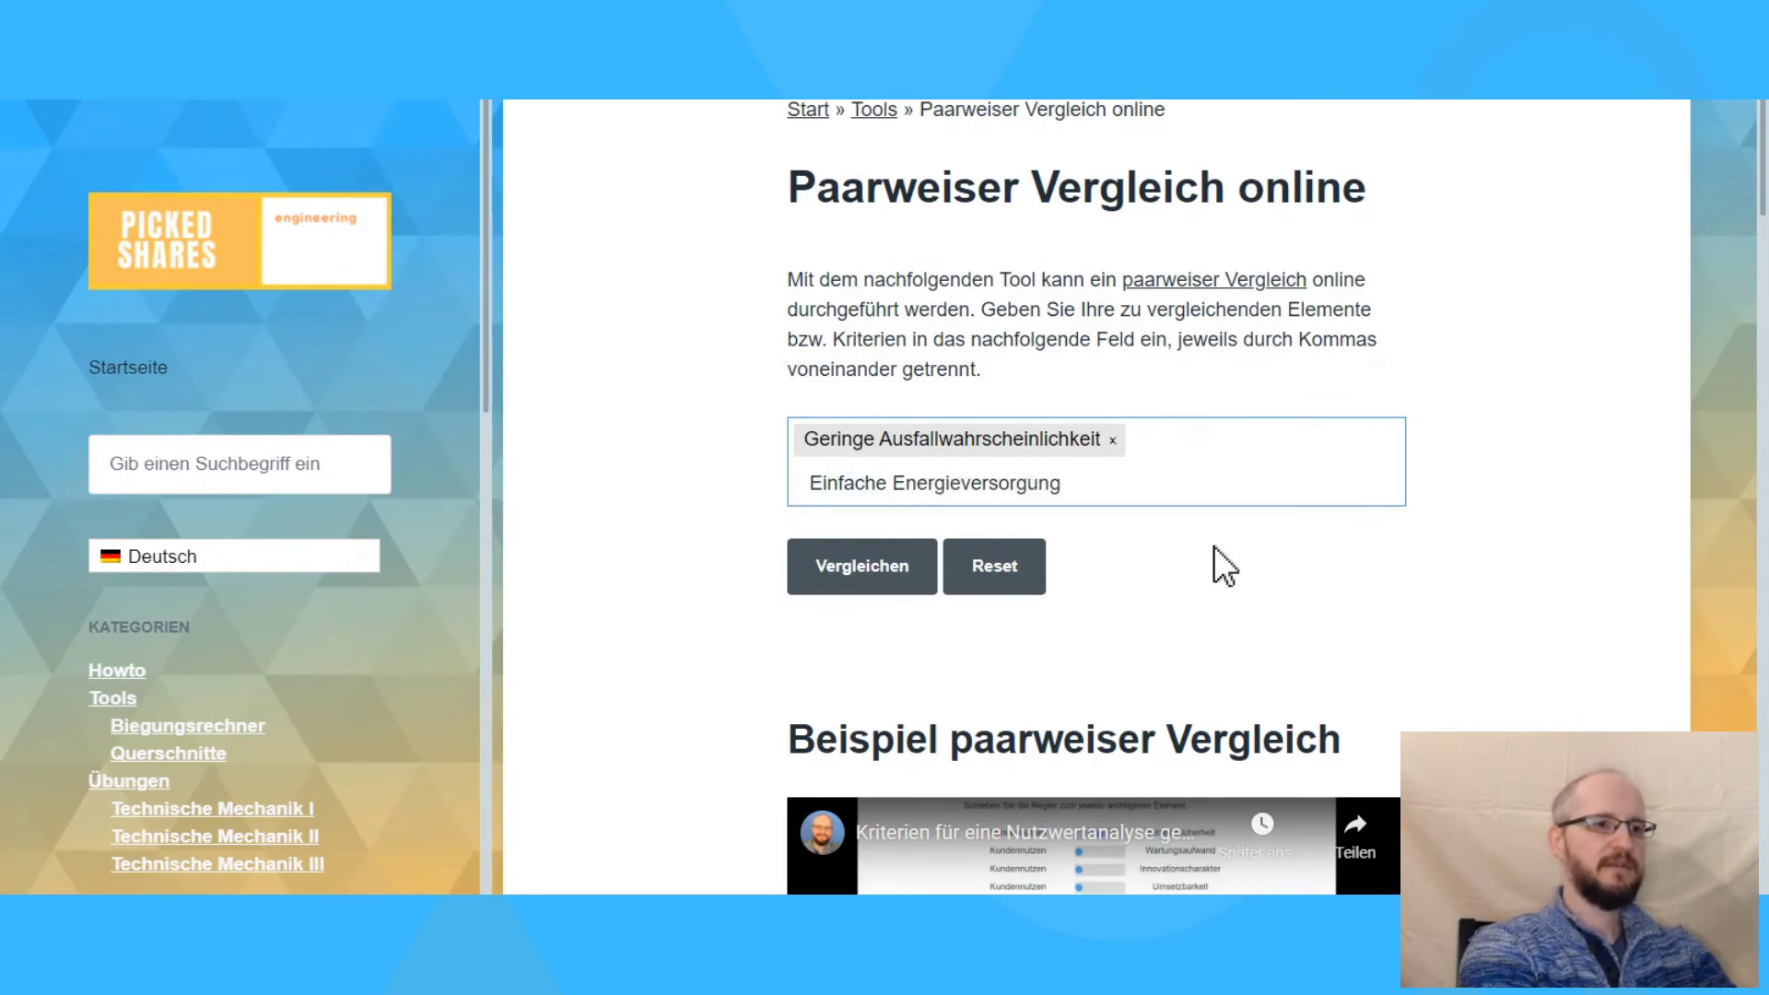
text(,)
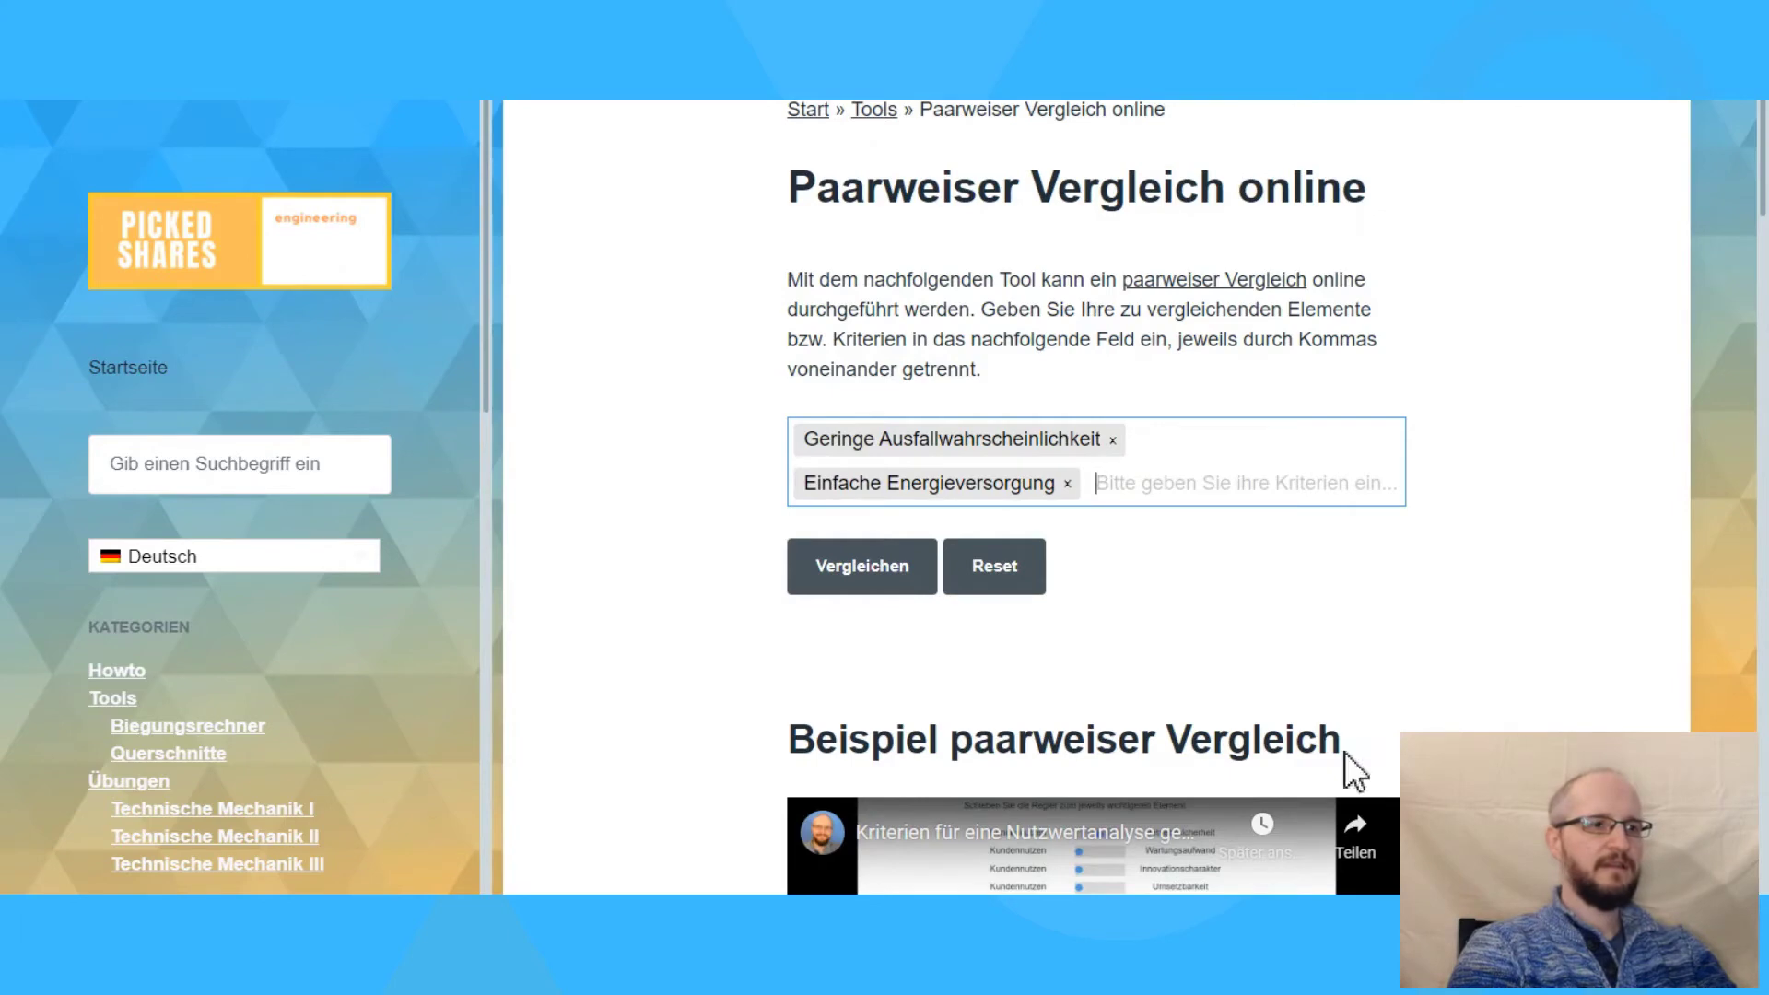
Add Geringer Wartungsaufwand, Geringes Betriebsgeräusch and Geringe Bauteilanzahl, checking the Word list.
key(alt+Tab)
key(alt+Tab)
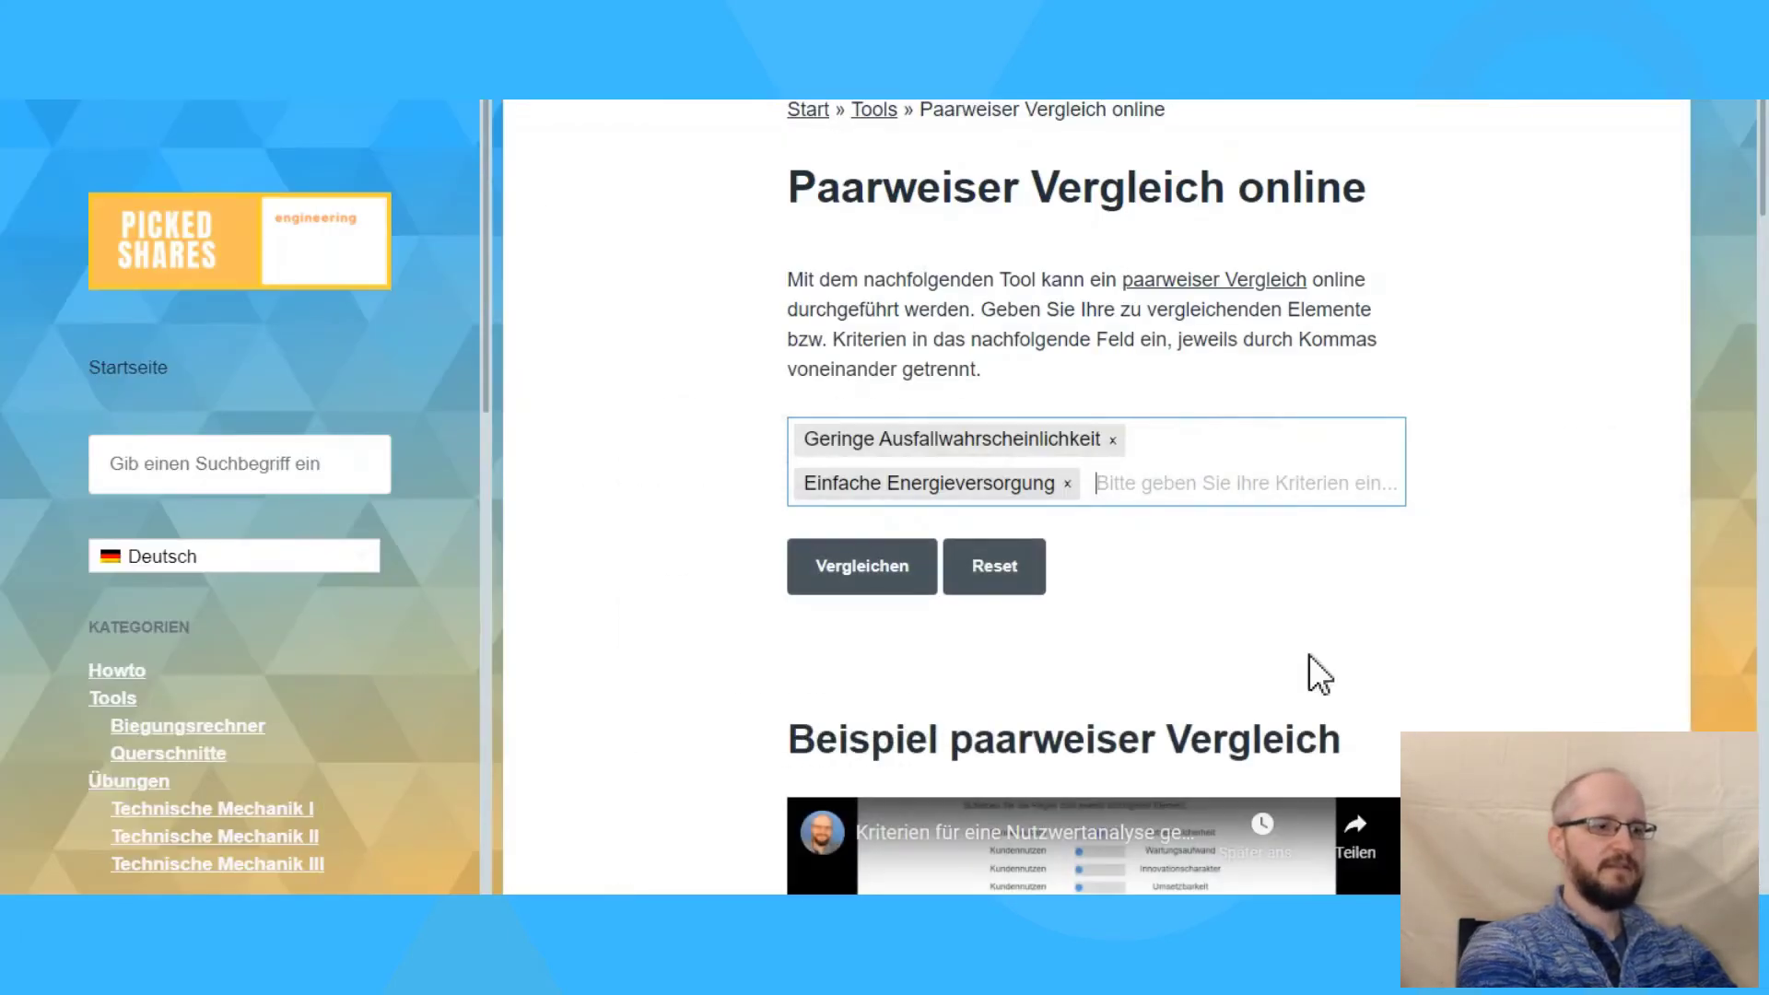
text(Geru)
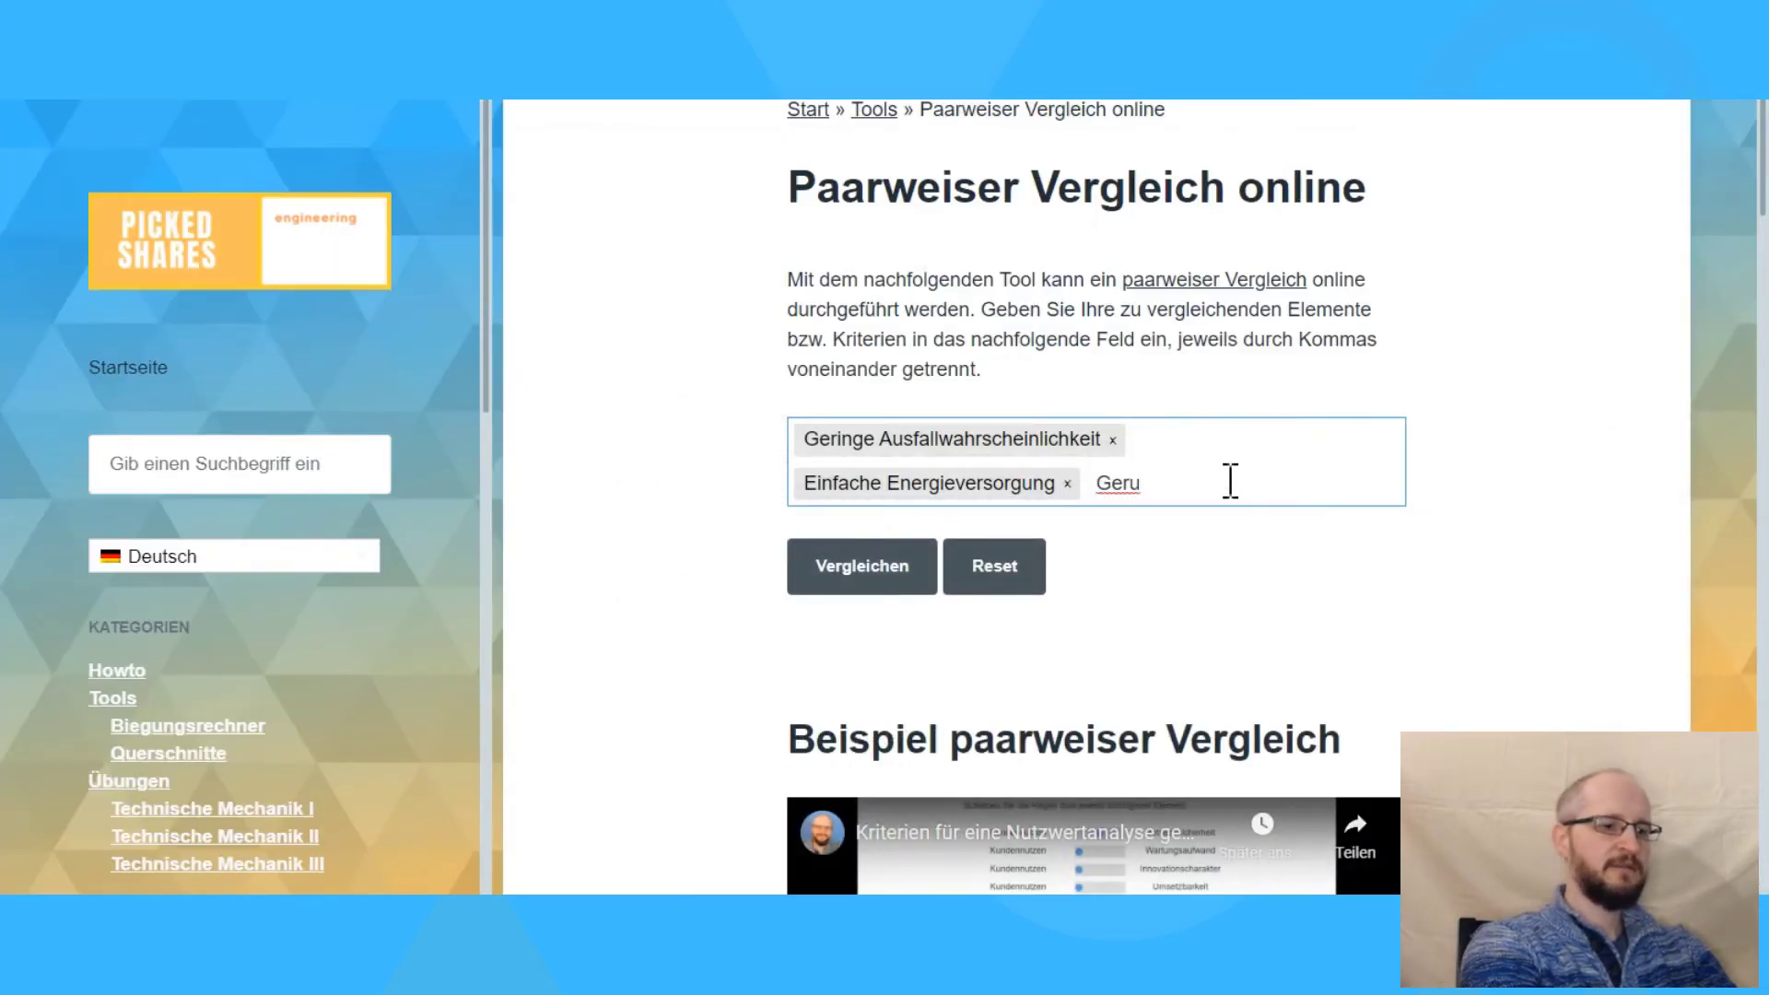
key(BackSpace)
text(inger Wartungsw)
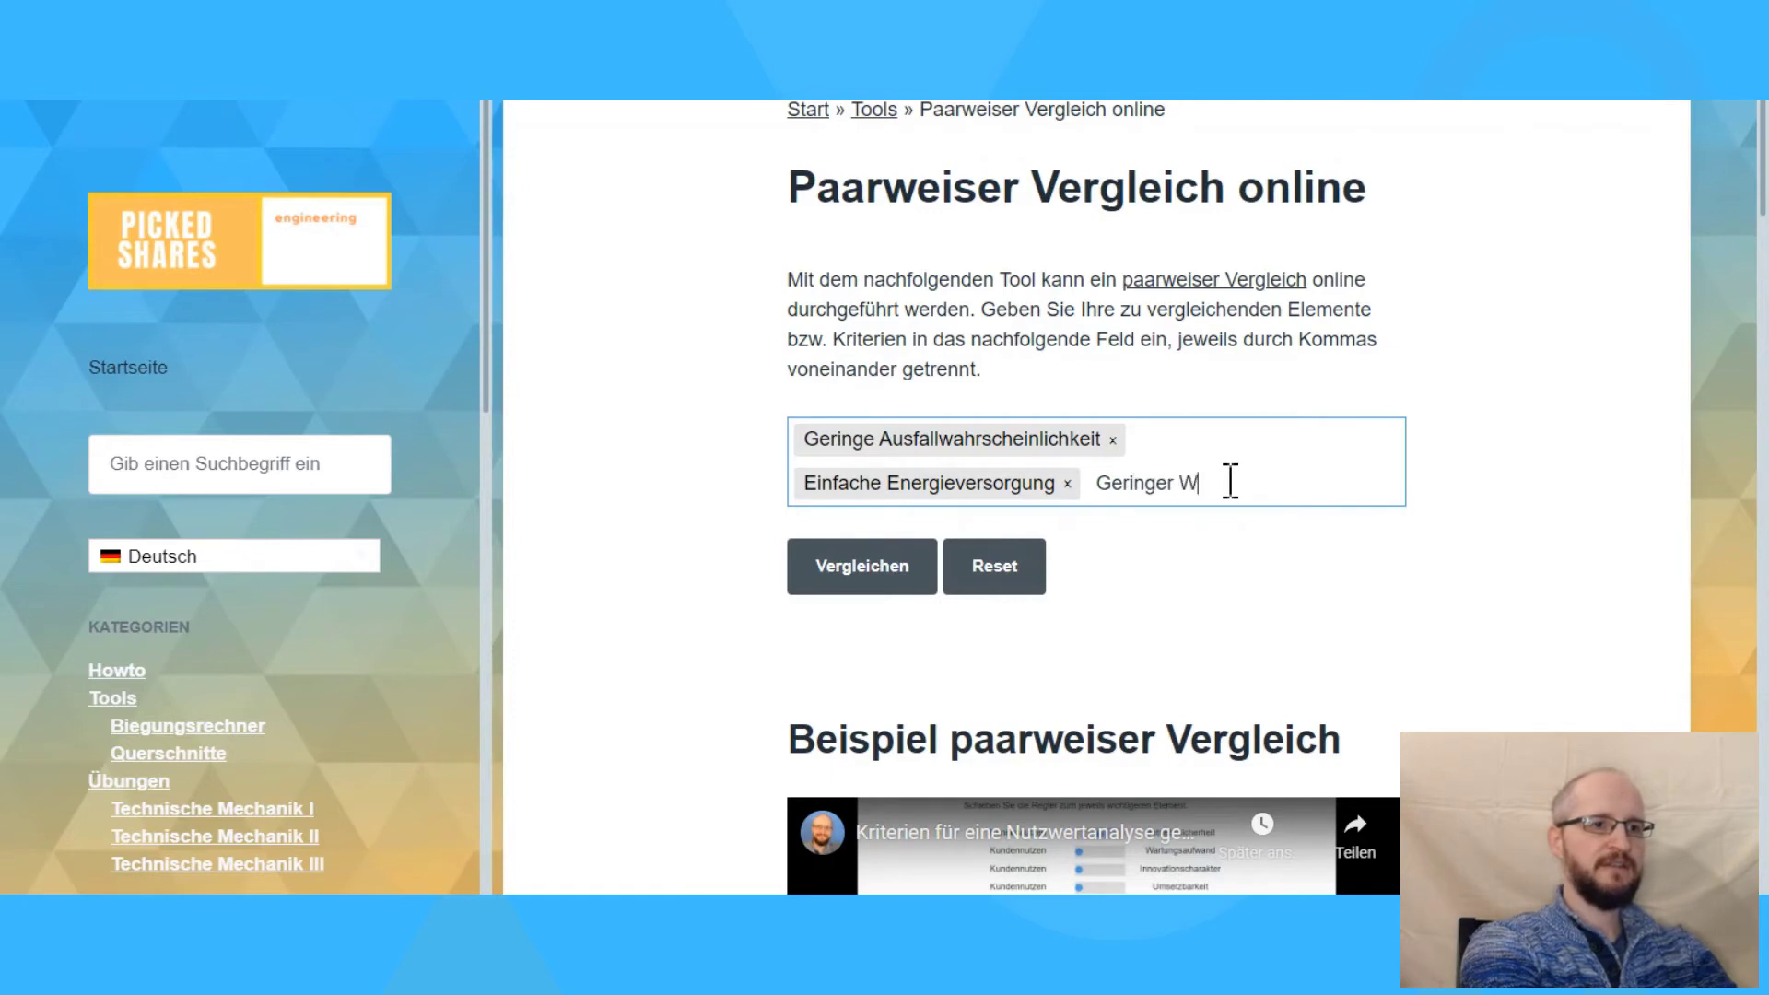
key(BackSpace)
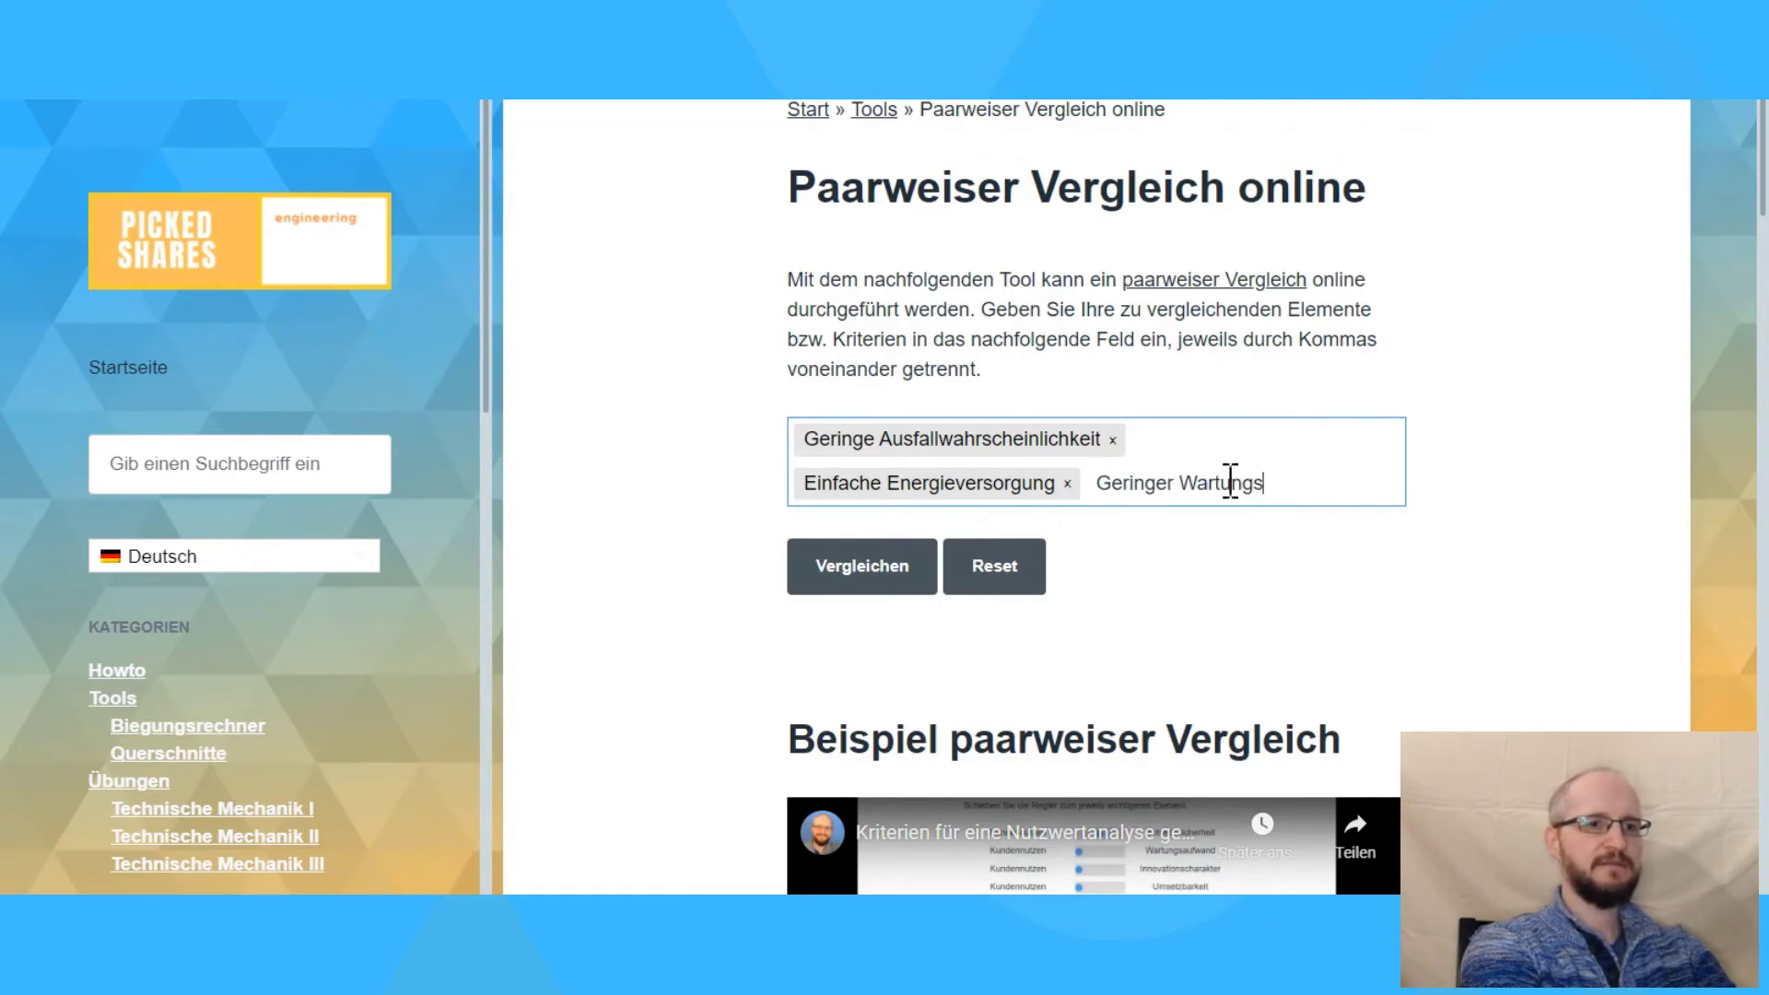
text(af)
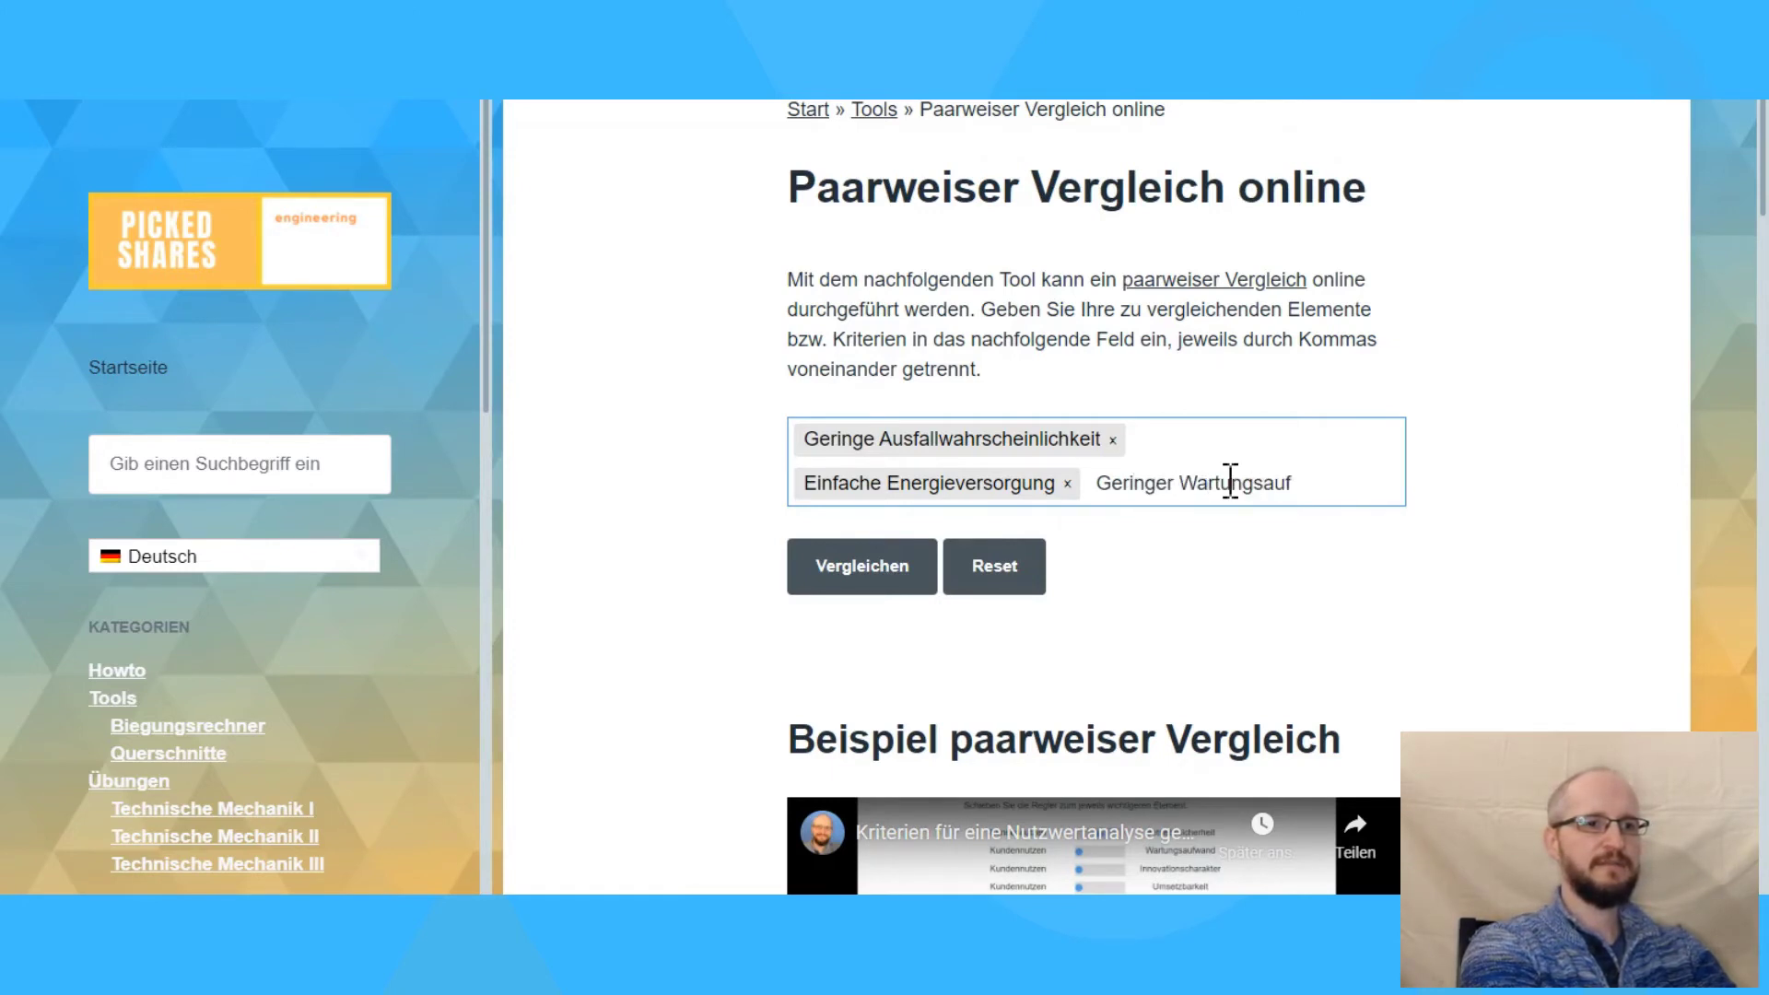
text(wand,)
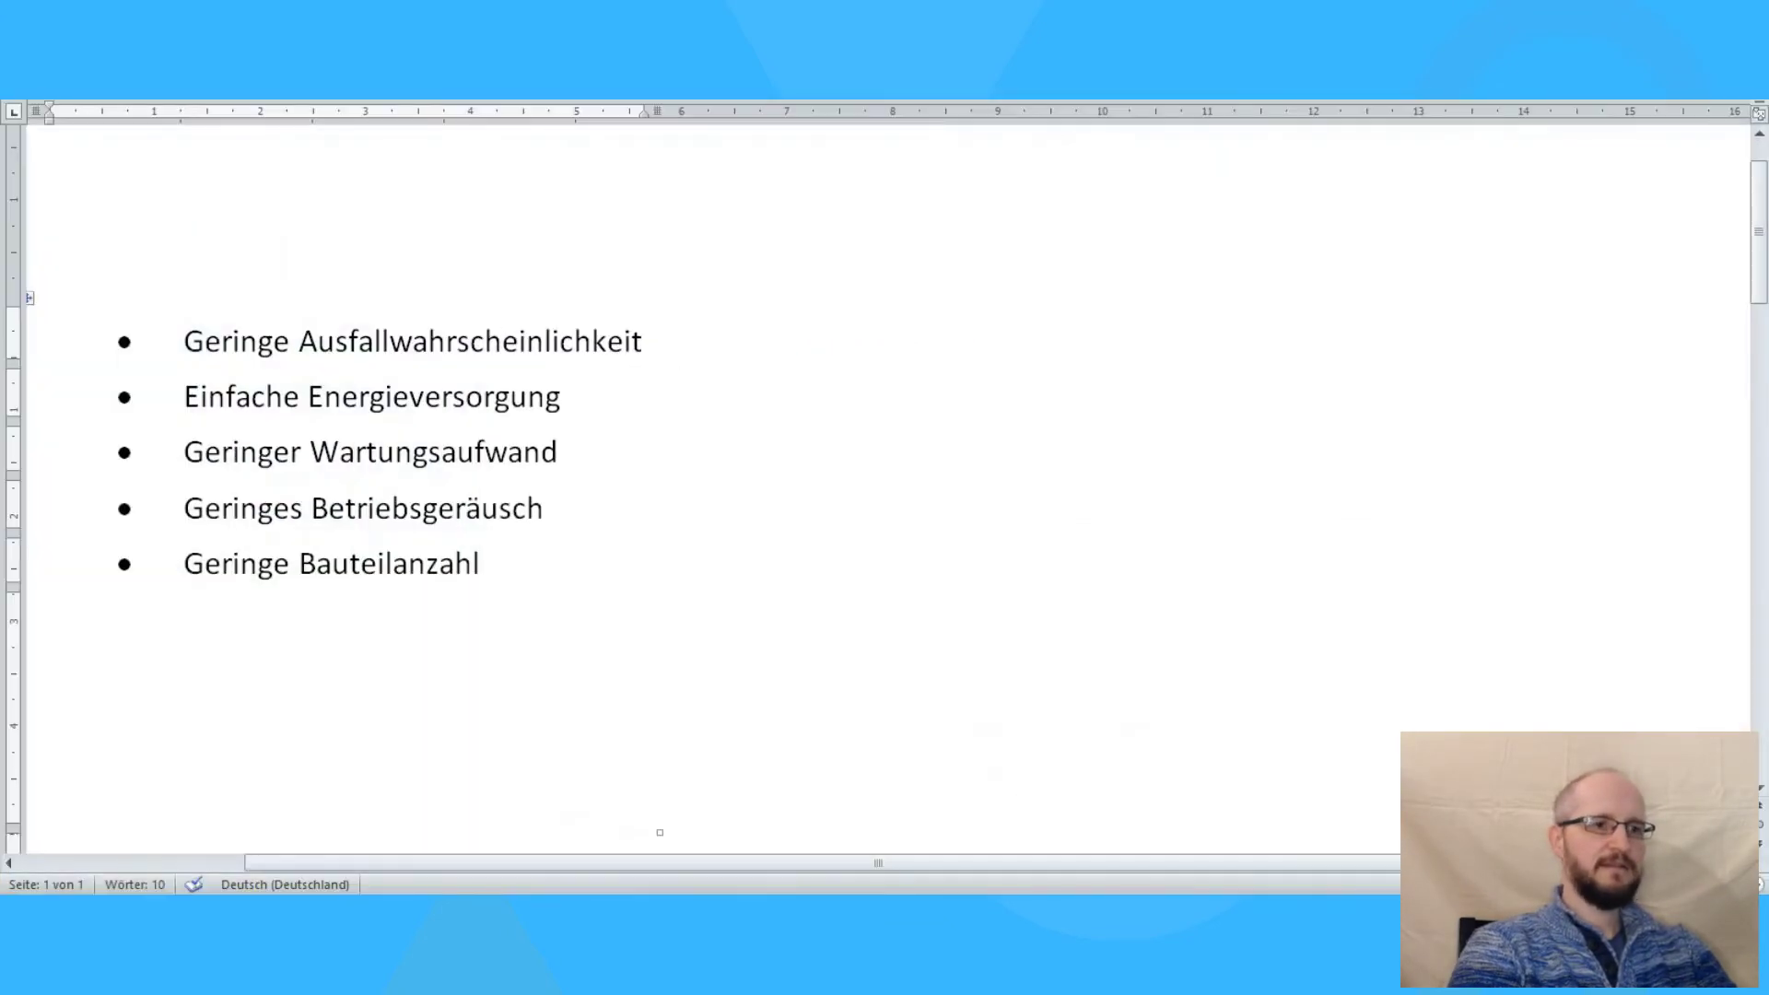
text(Ger)
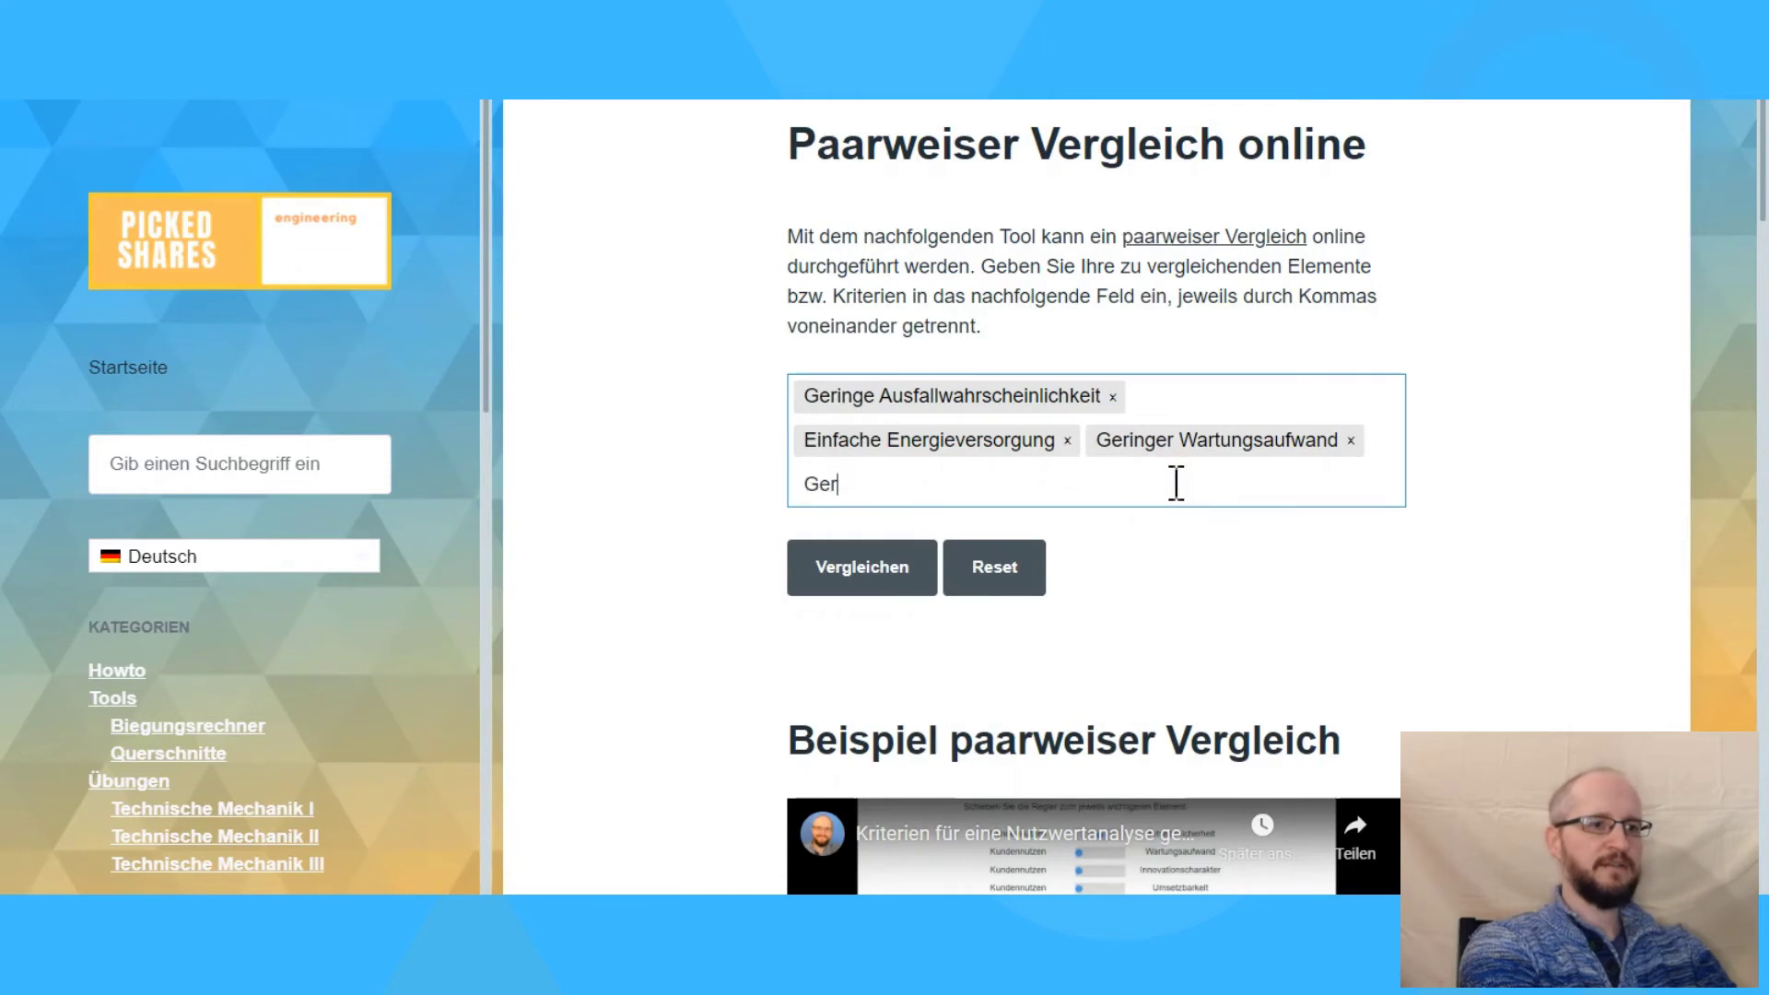
text(inges Betrieb)
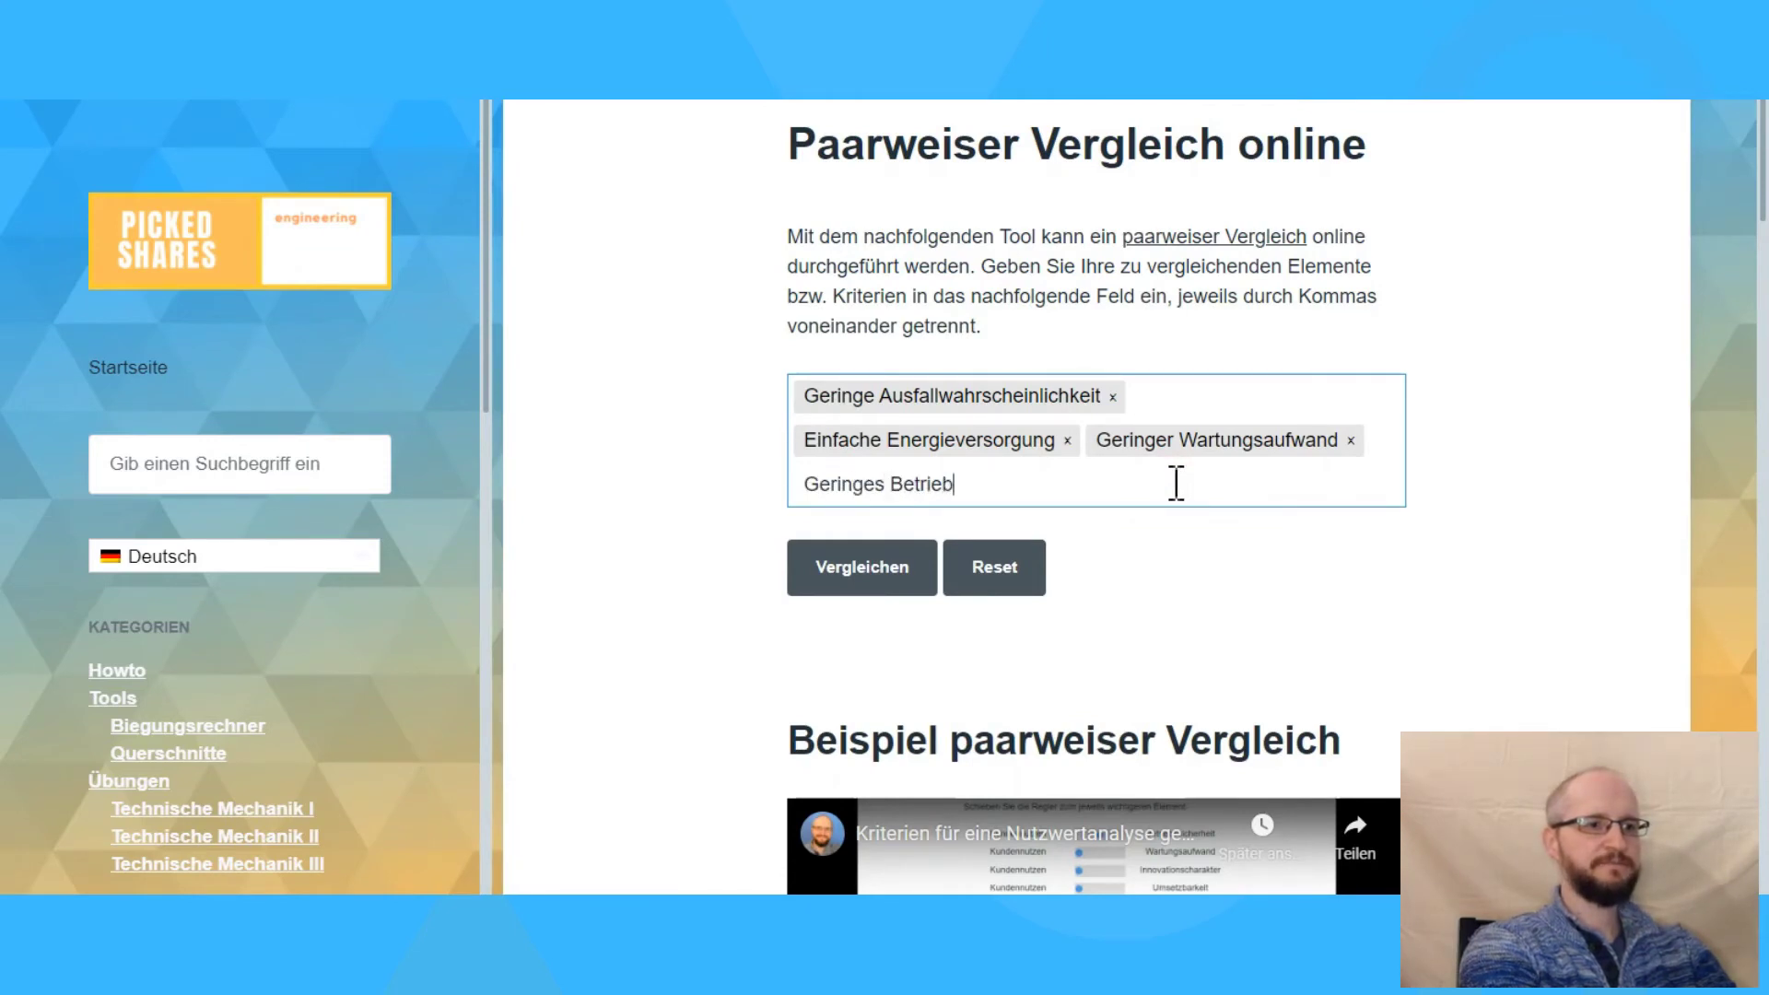
text(sgeräusch)
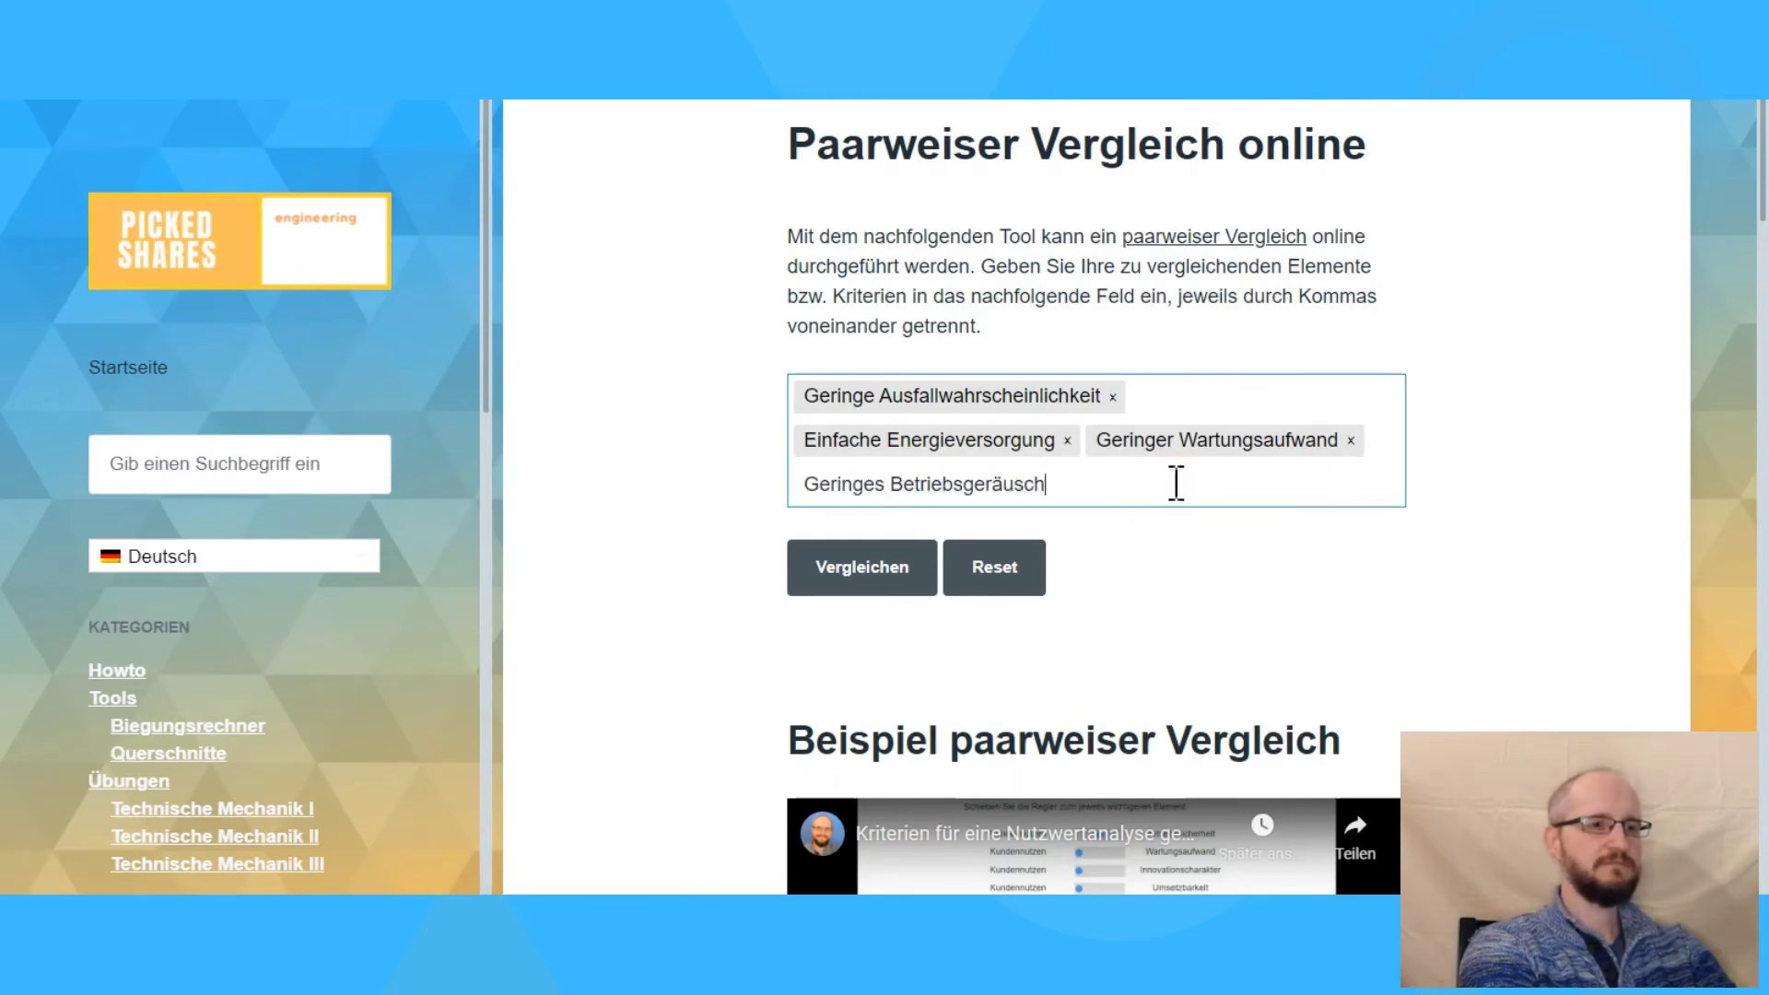
key(Return)
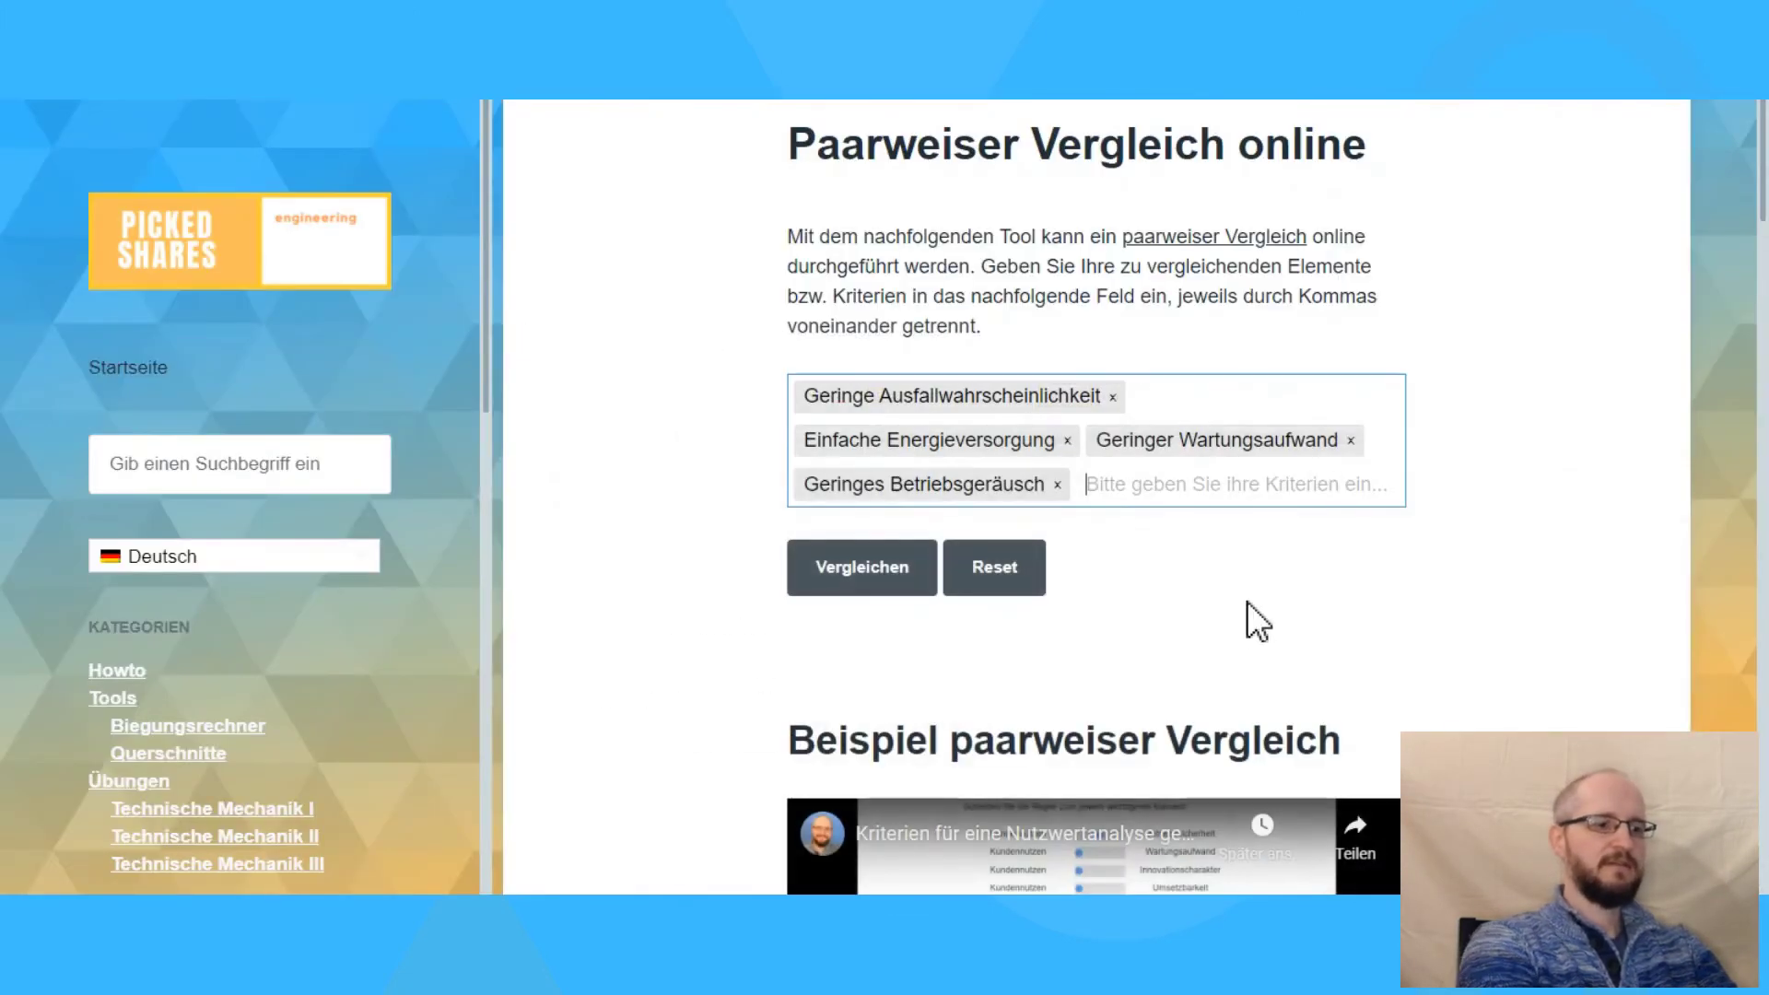
text(Geringe Ba)
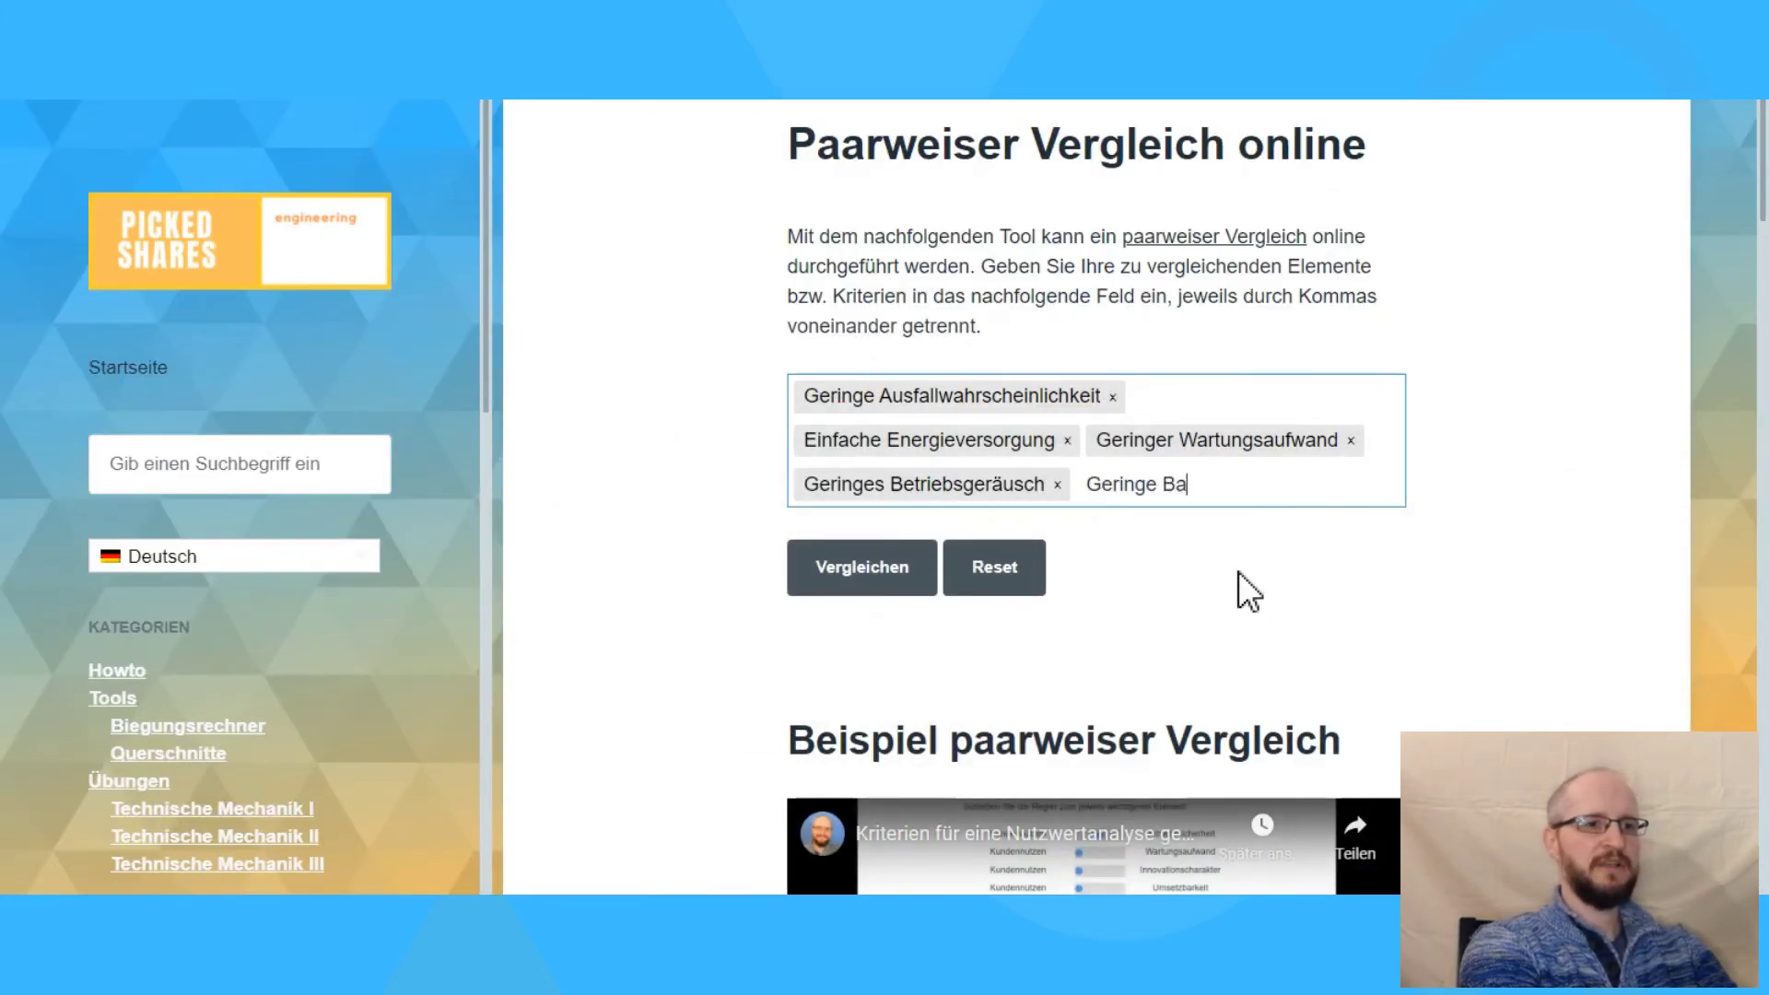
text(uteilanzahl)
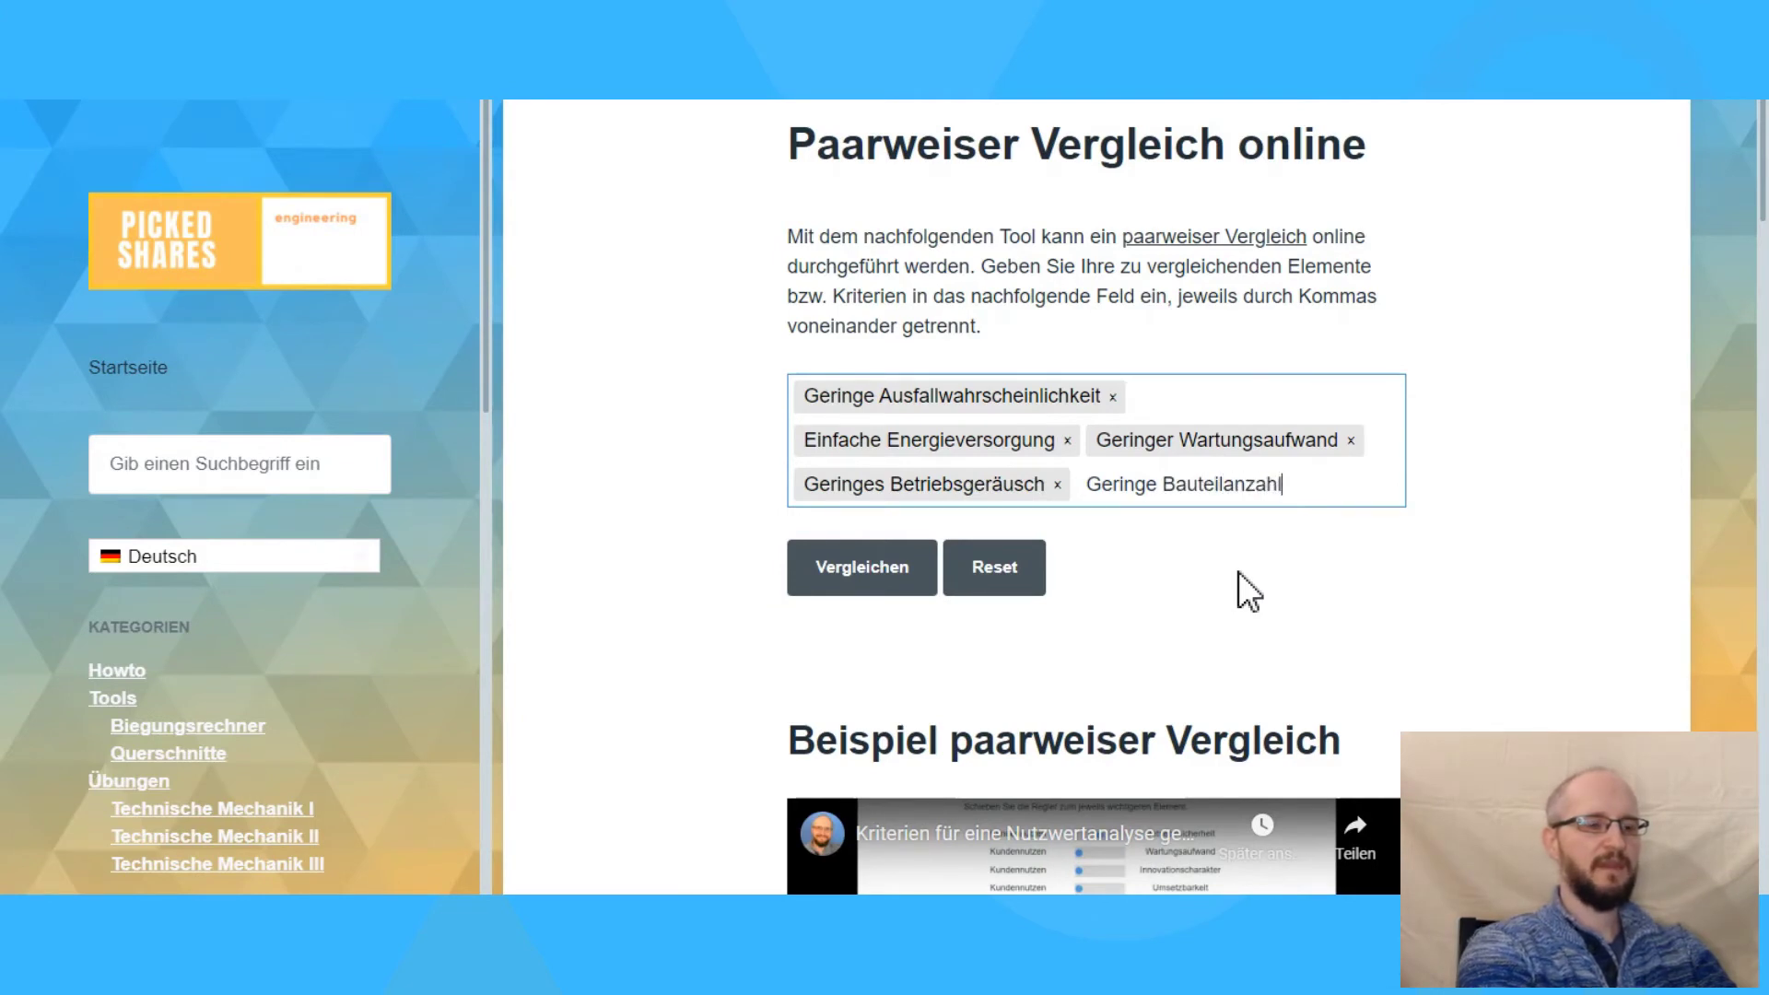
text(,)
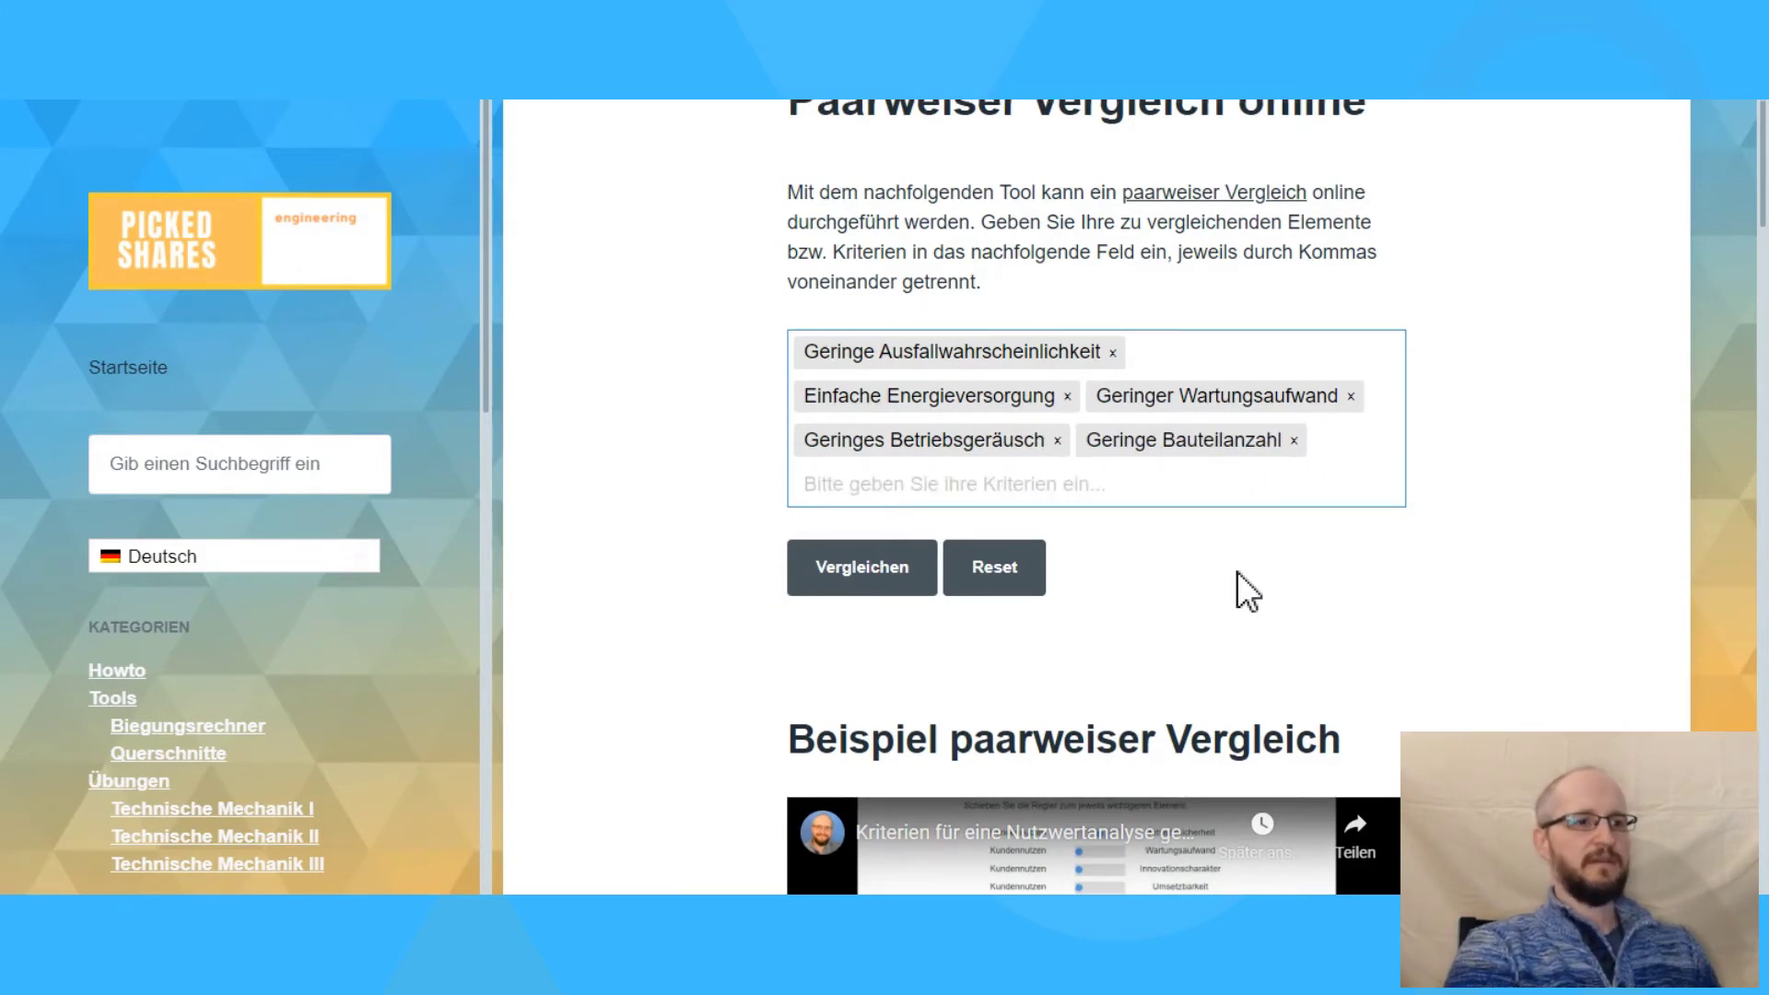
Generate the ten pairwise comparisons and slide the first toward Geringe Ausfallwahrscheinlichkeit.
click(866, 568)
scroll(728, 530, down, 2)
scroll(695, 511, down, 2)
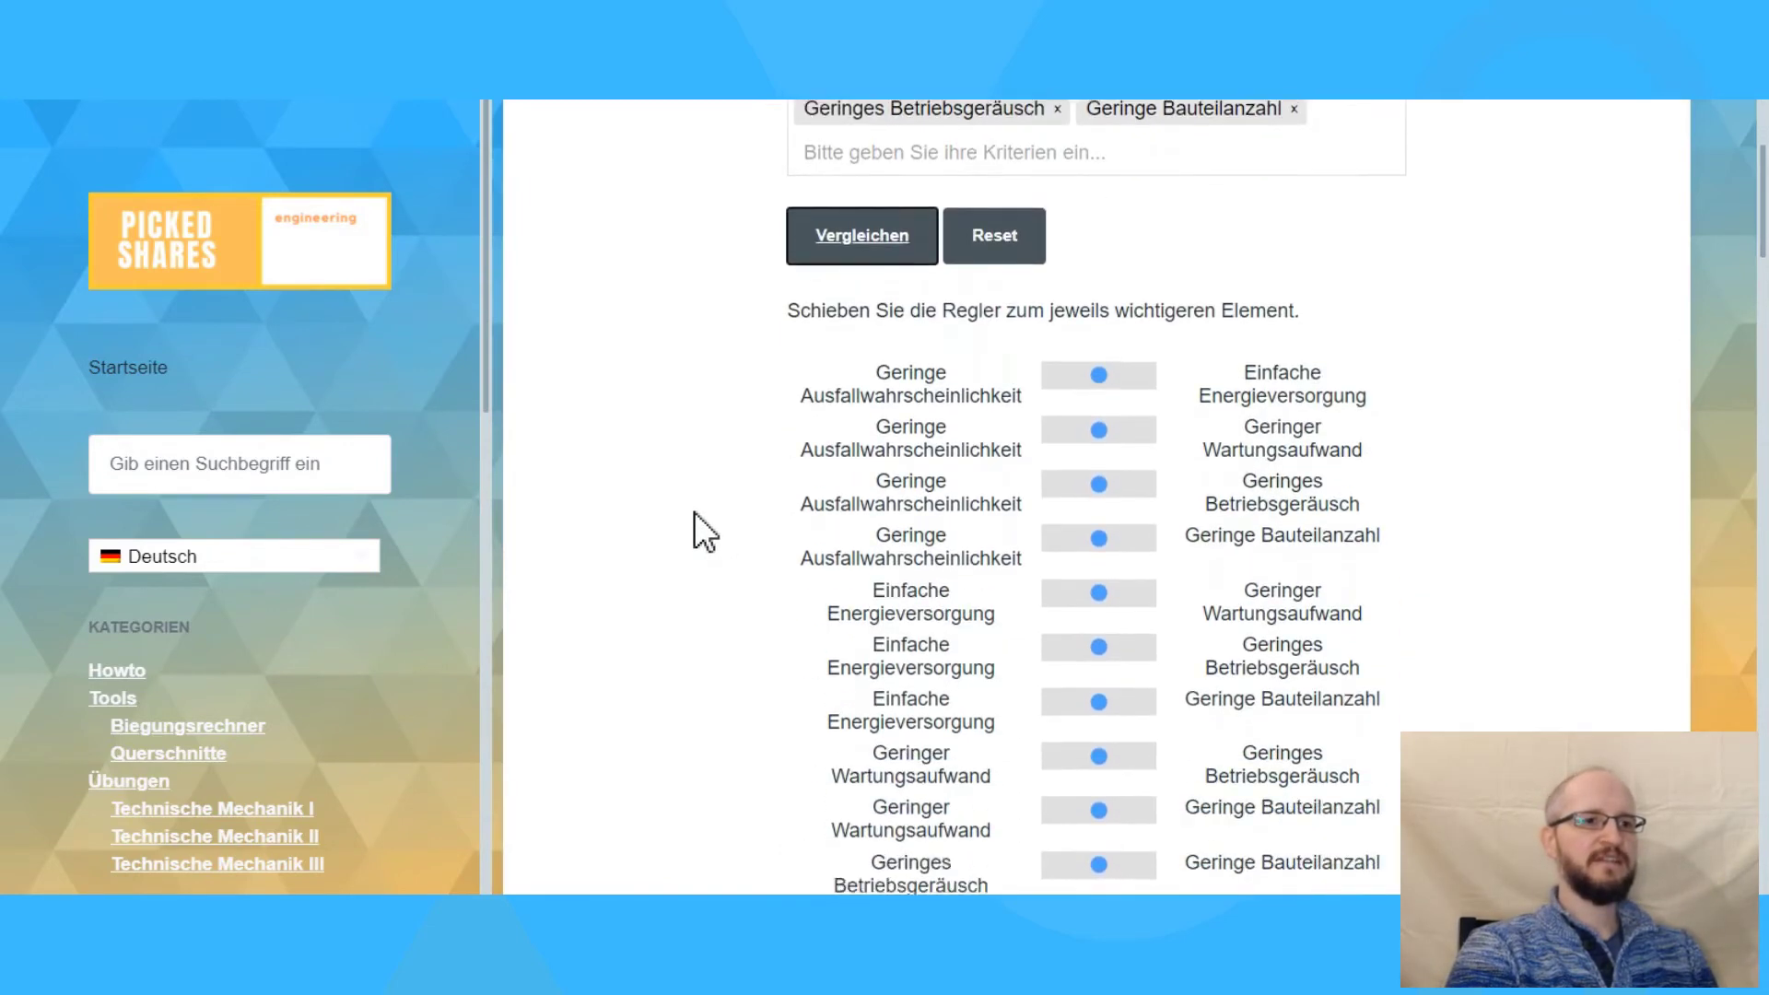
scroll(694, 531, down, 1)
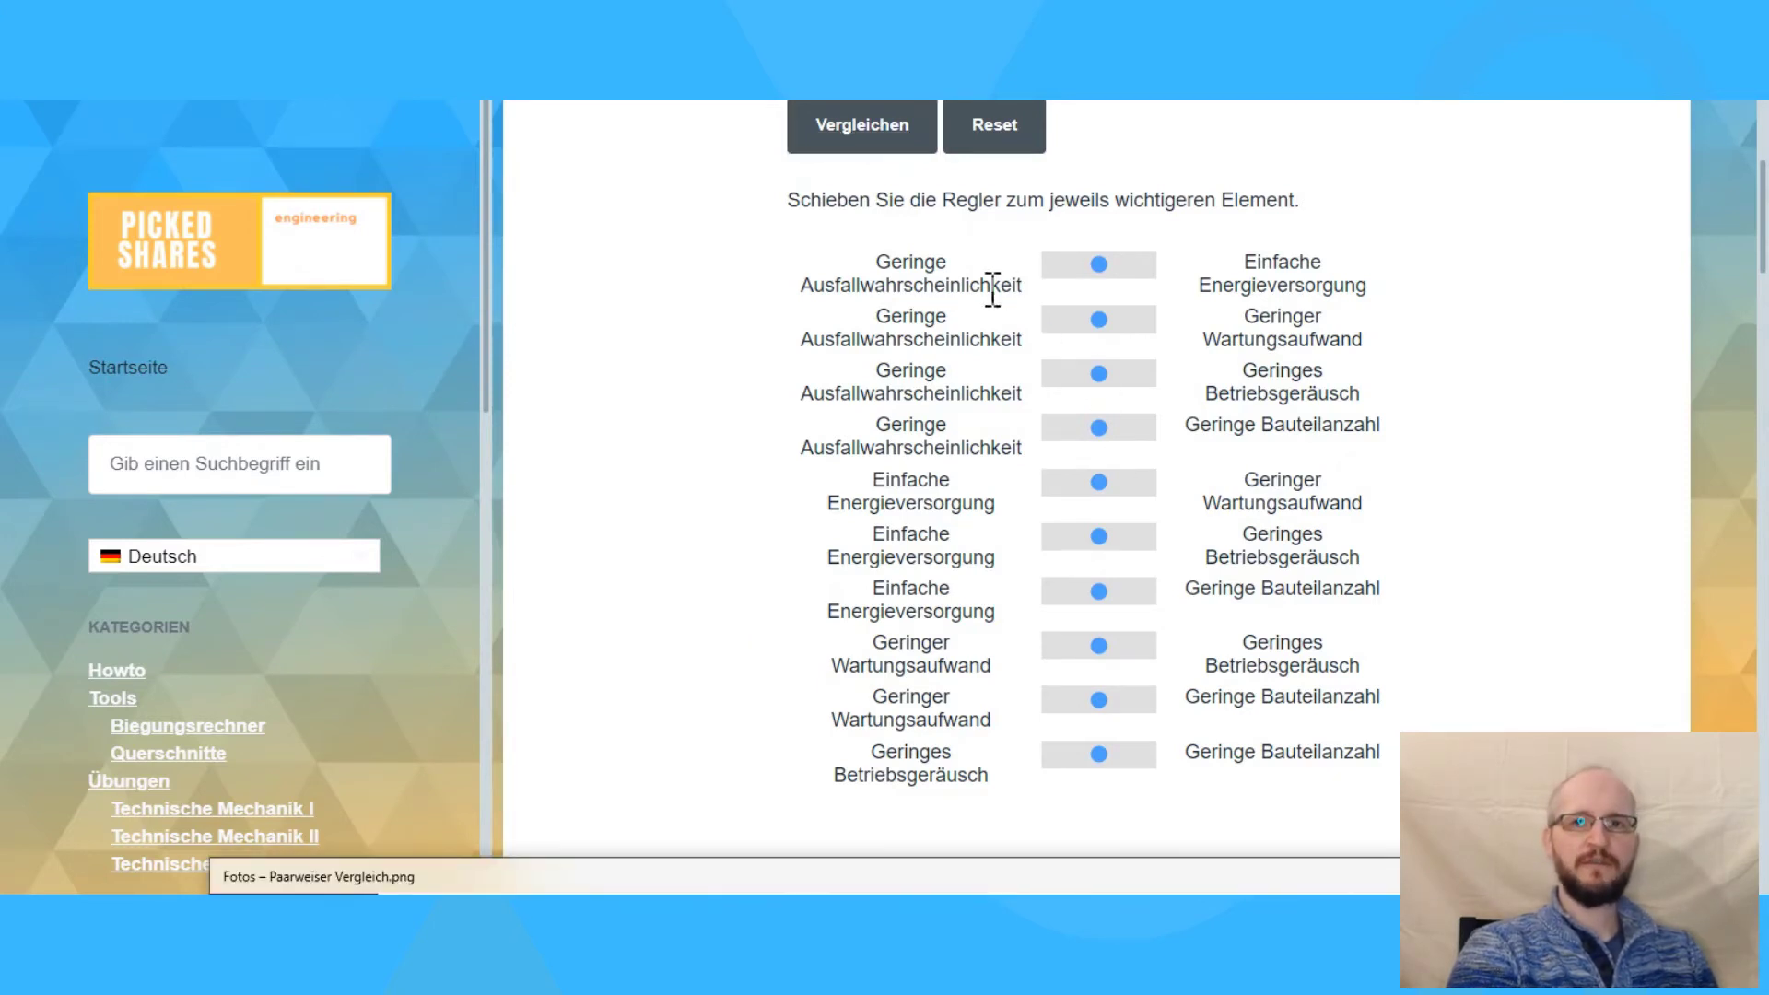
drag(1098, 264, 1050, 265)
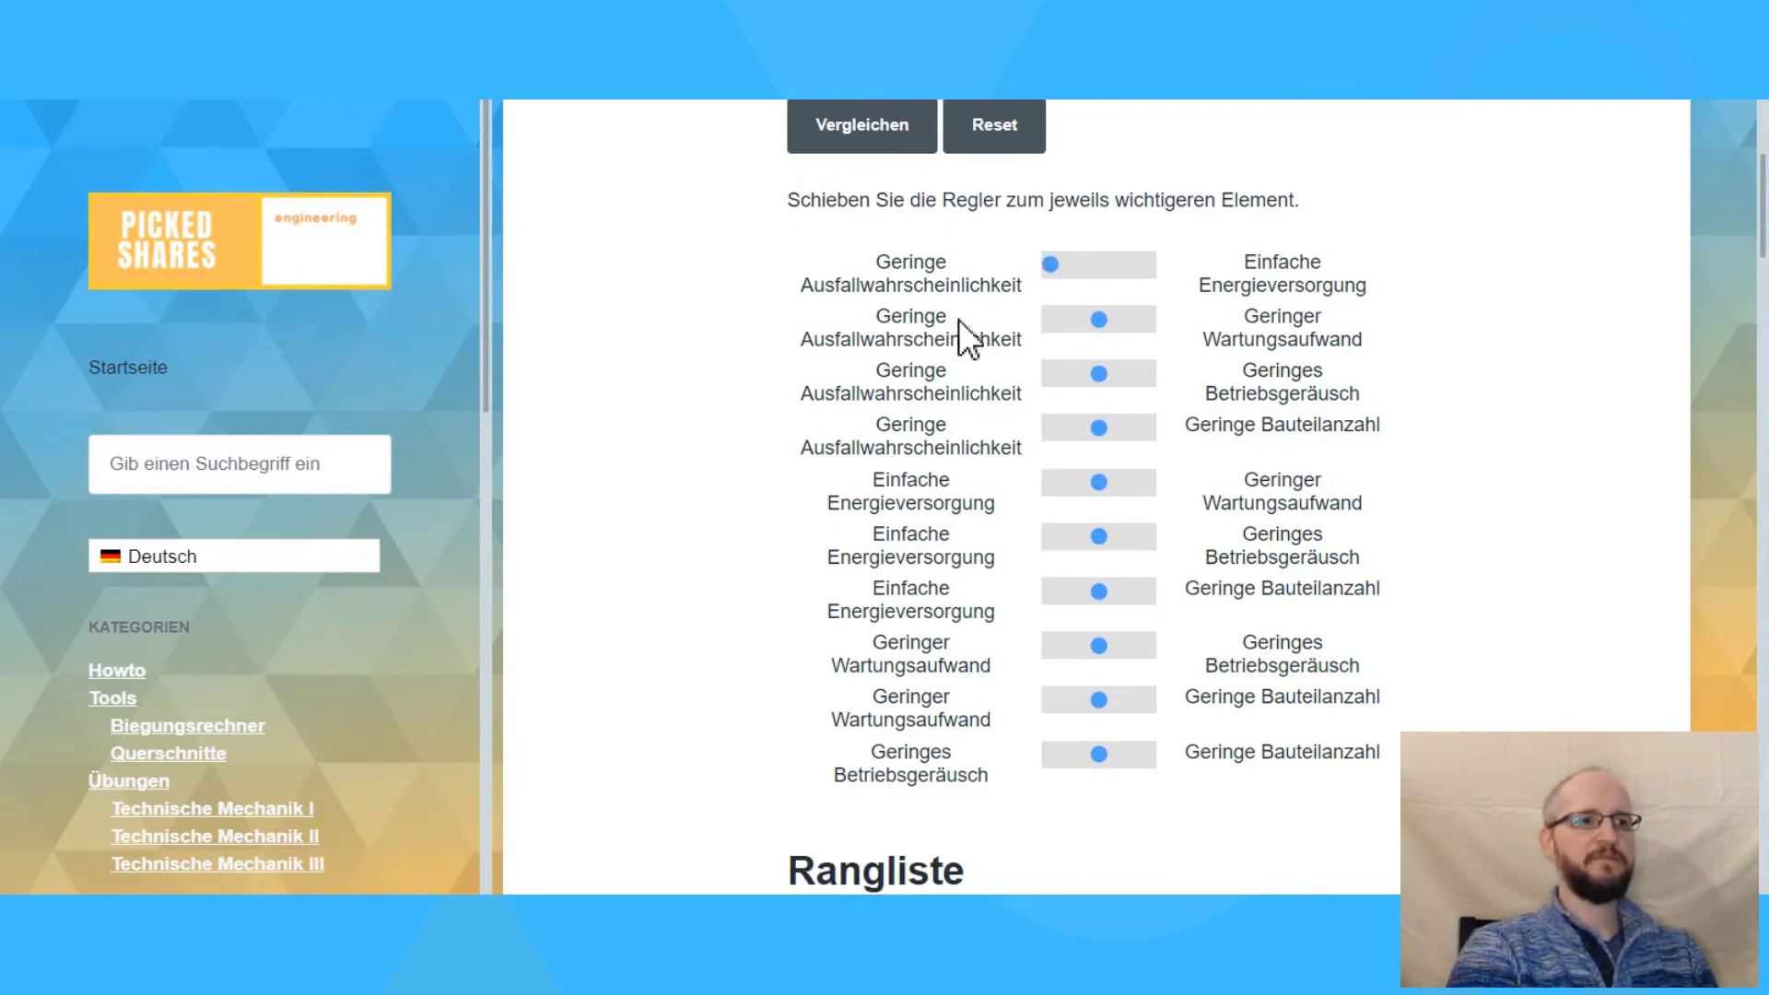
scroll(1059, 230, down, 1)
scroll(958, 341, down, 2)
scroll(835, 370, down, 2)
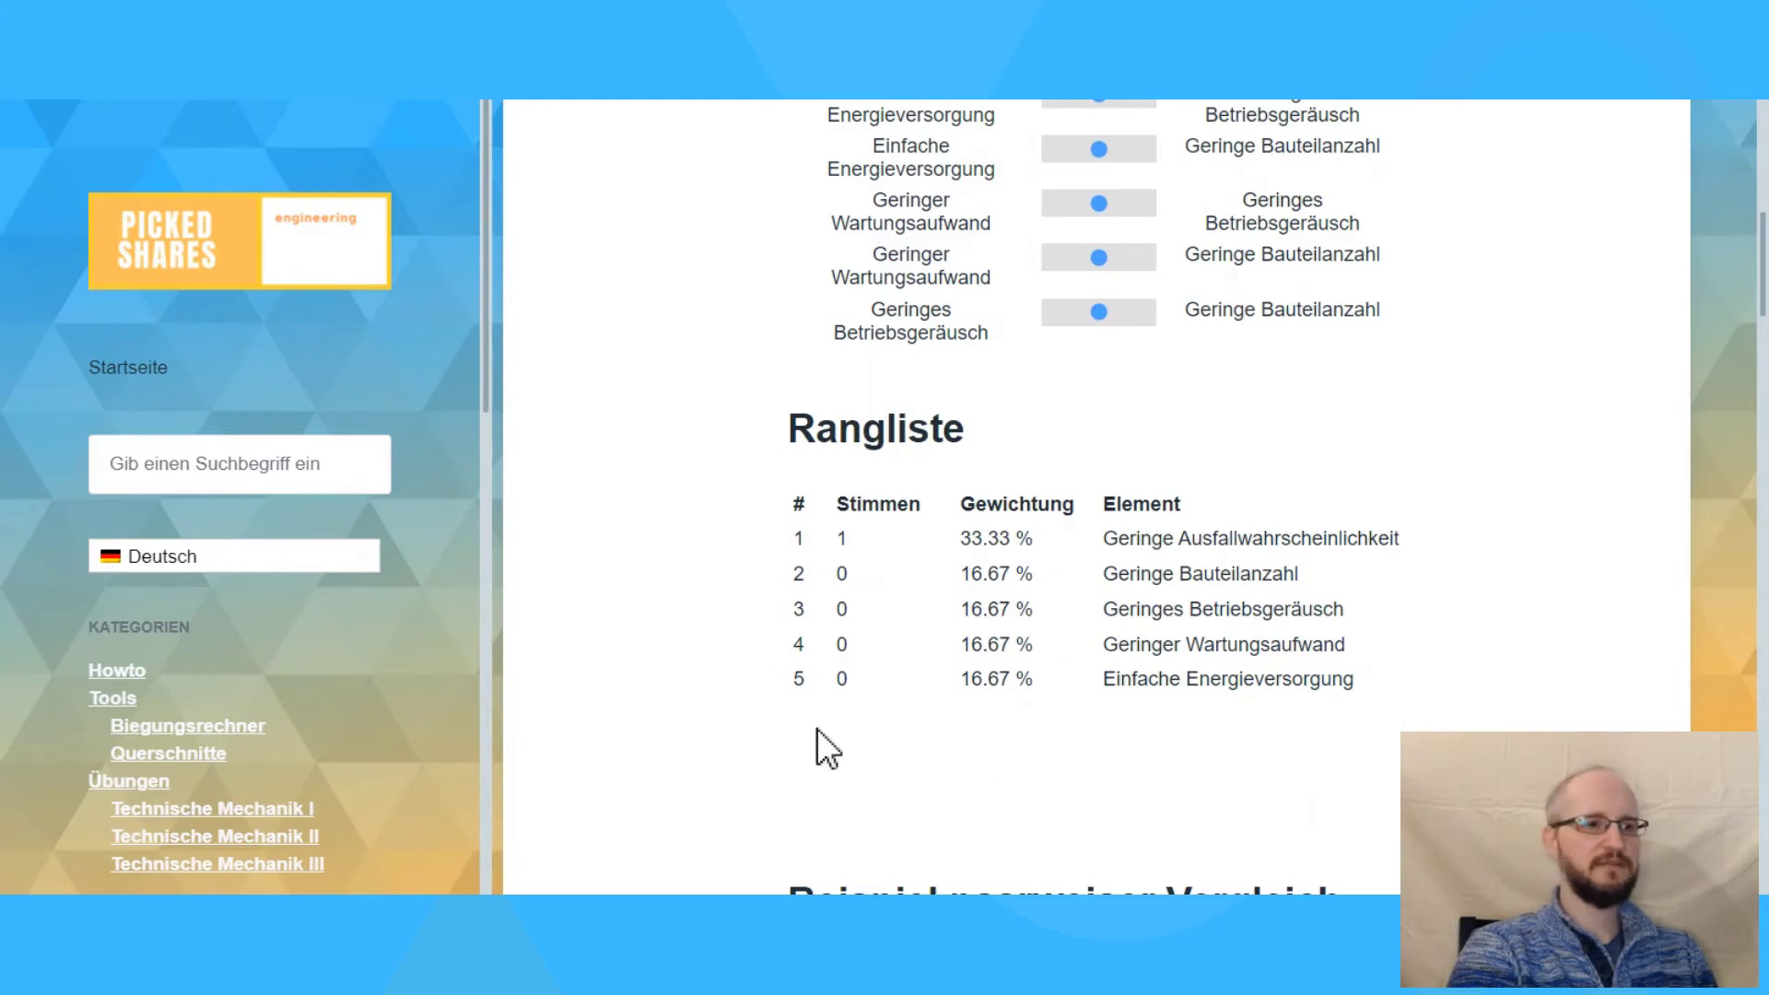
scroll(800, 735, up, 5)
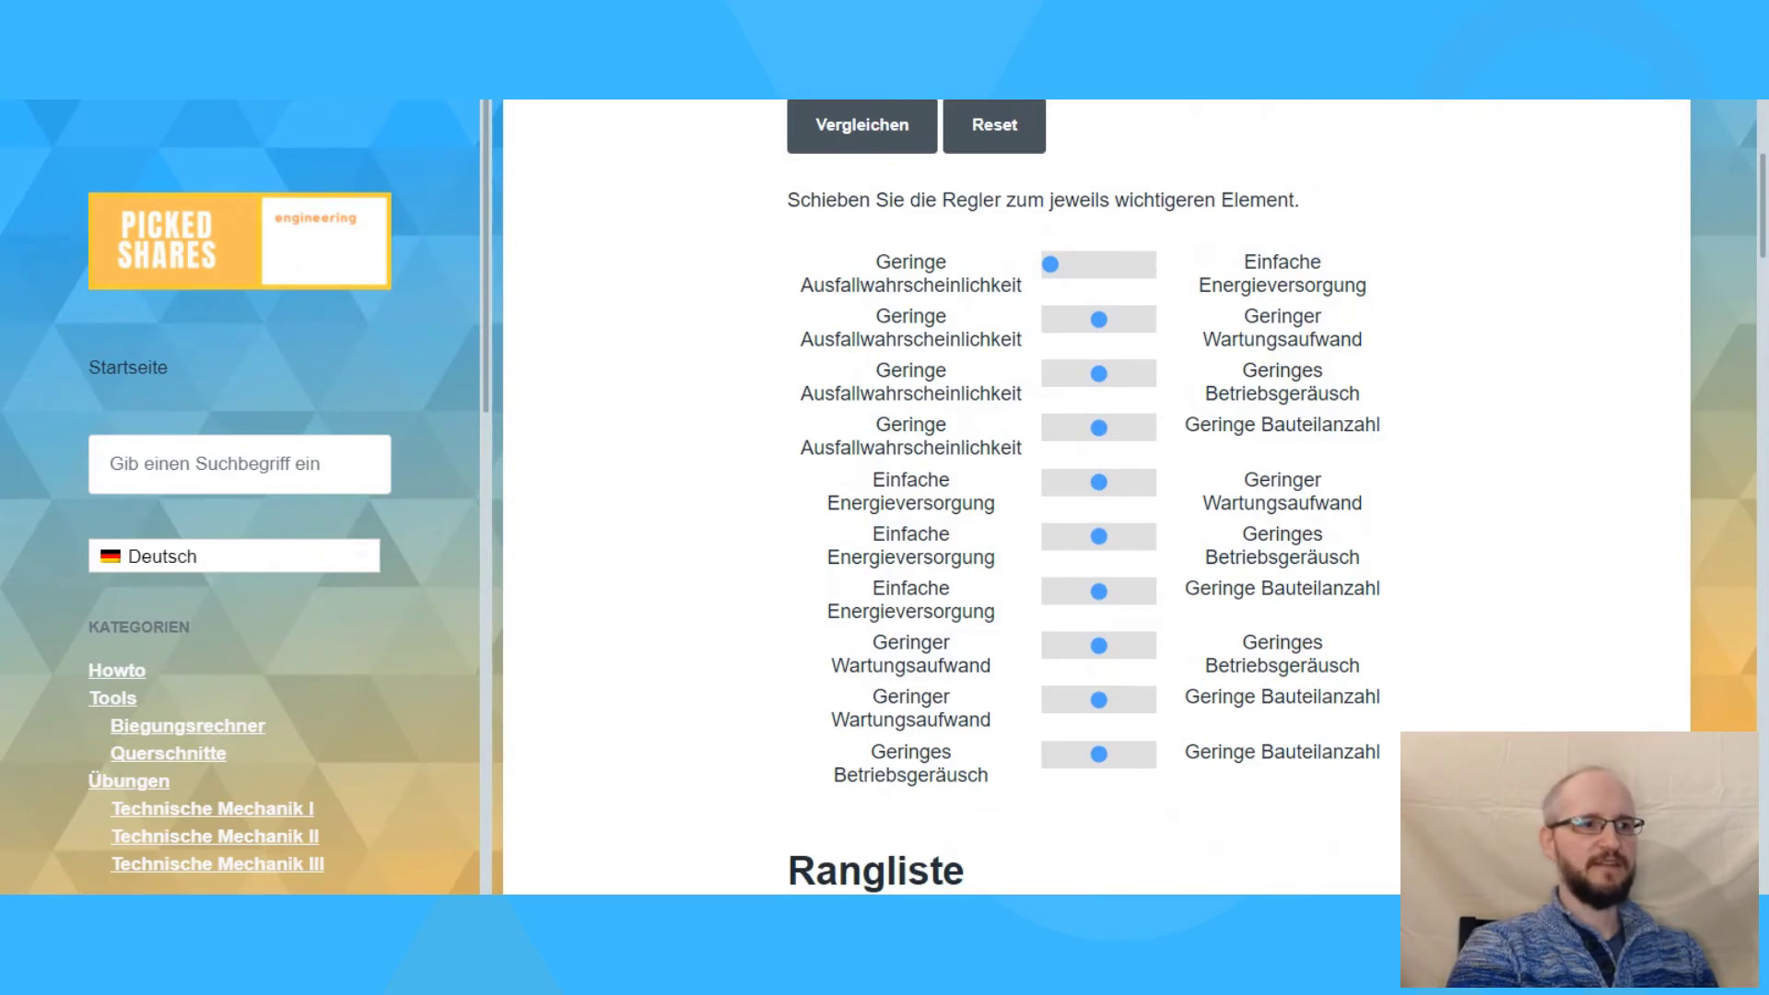
Favour Geringe Ausfallwahrscheinlichkeit over Wartungsaufwand, Betriebsgeräusch and Bauteilanzahl.
click(1234, 825)
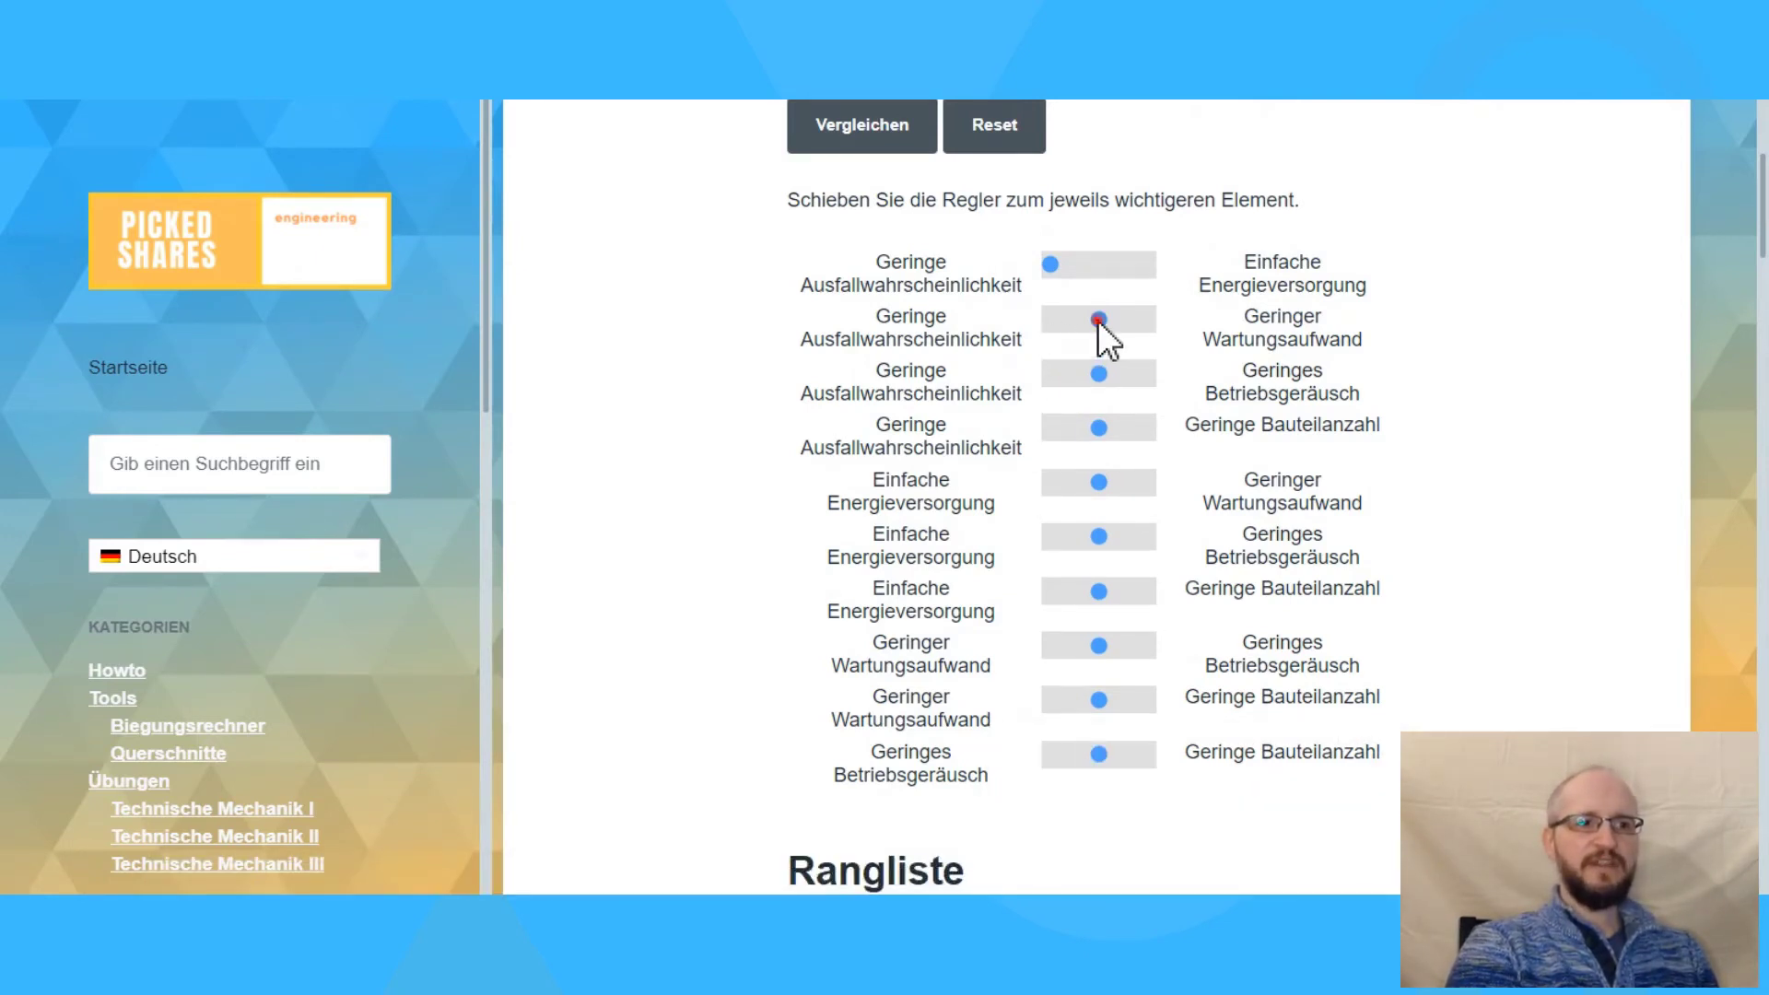
drag(1097, 319, 1055, 321)
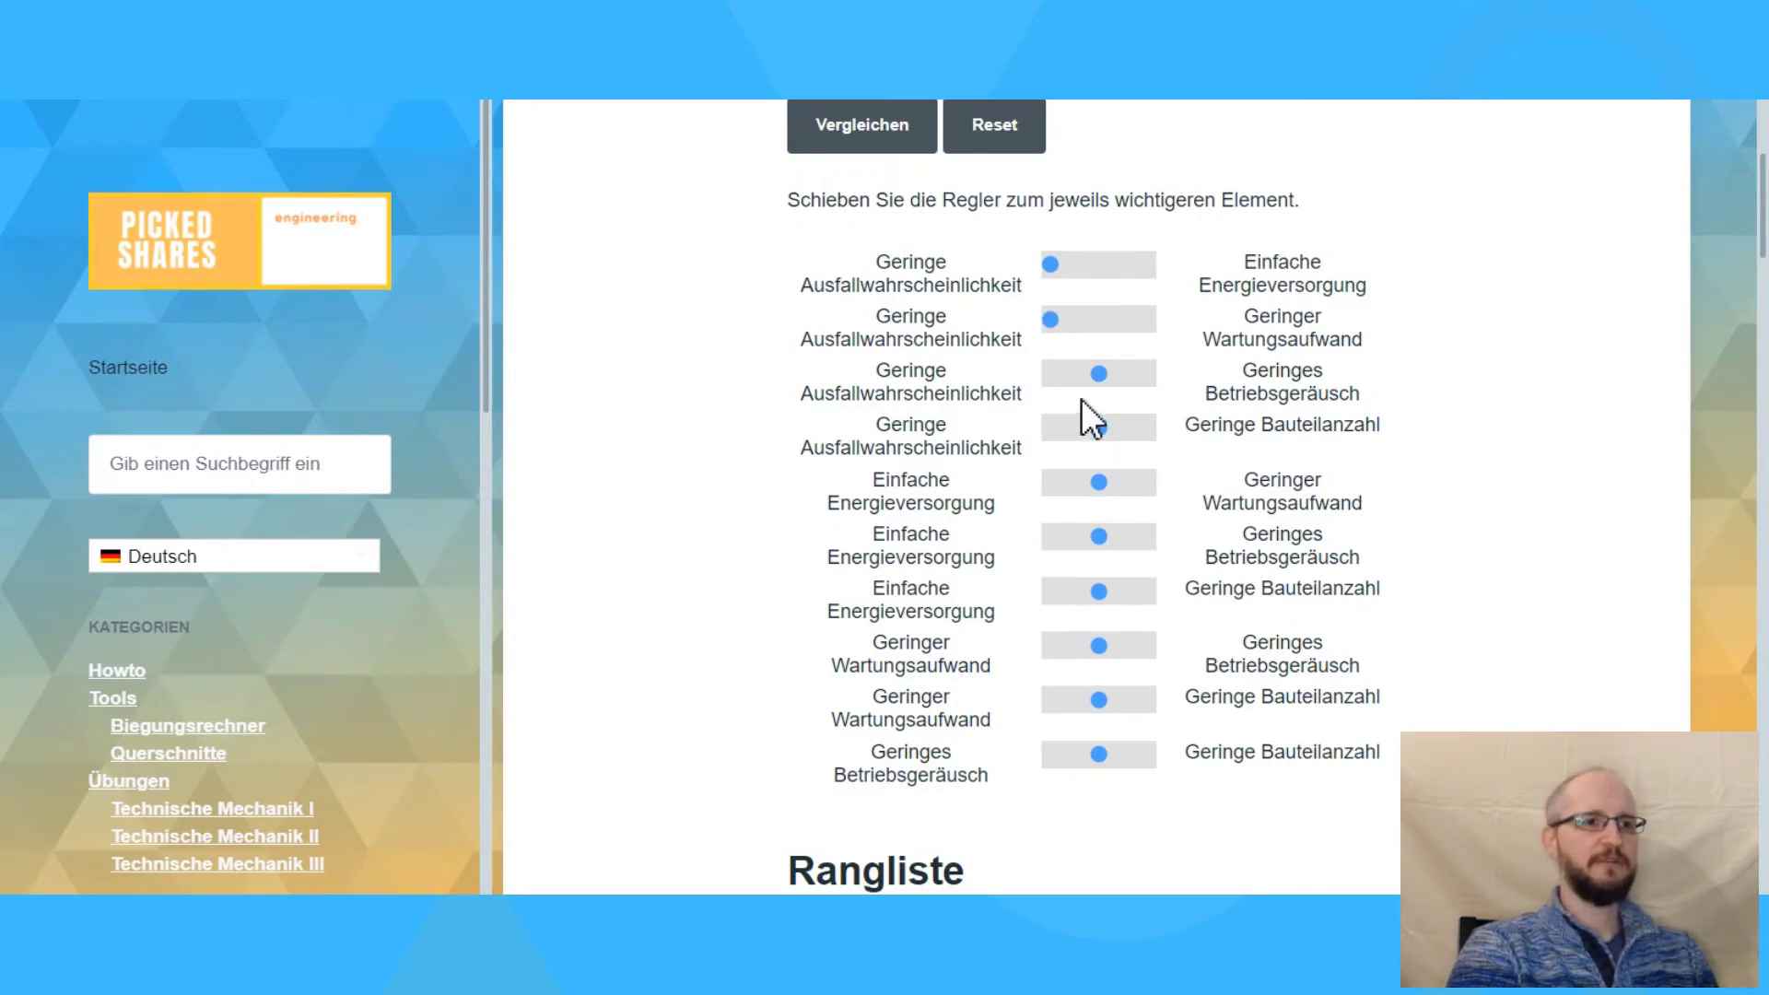
drag(1100, 373, 1047, 371)
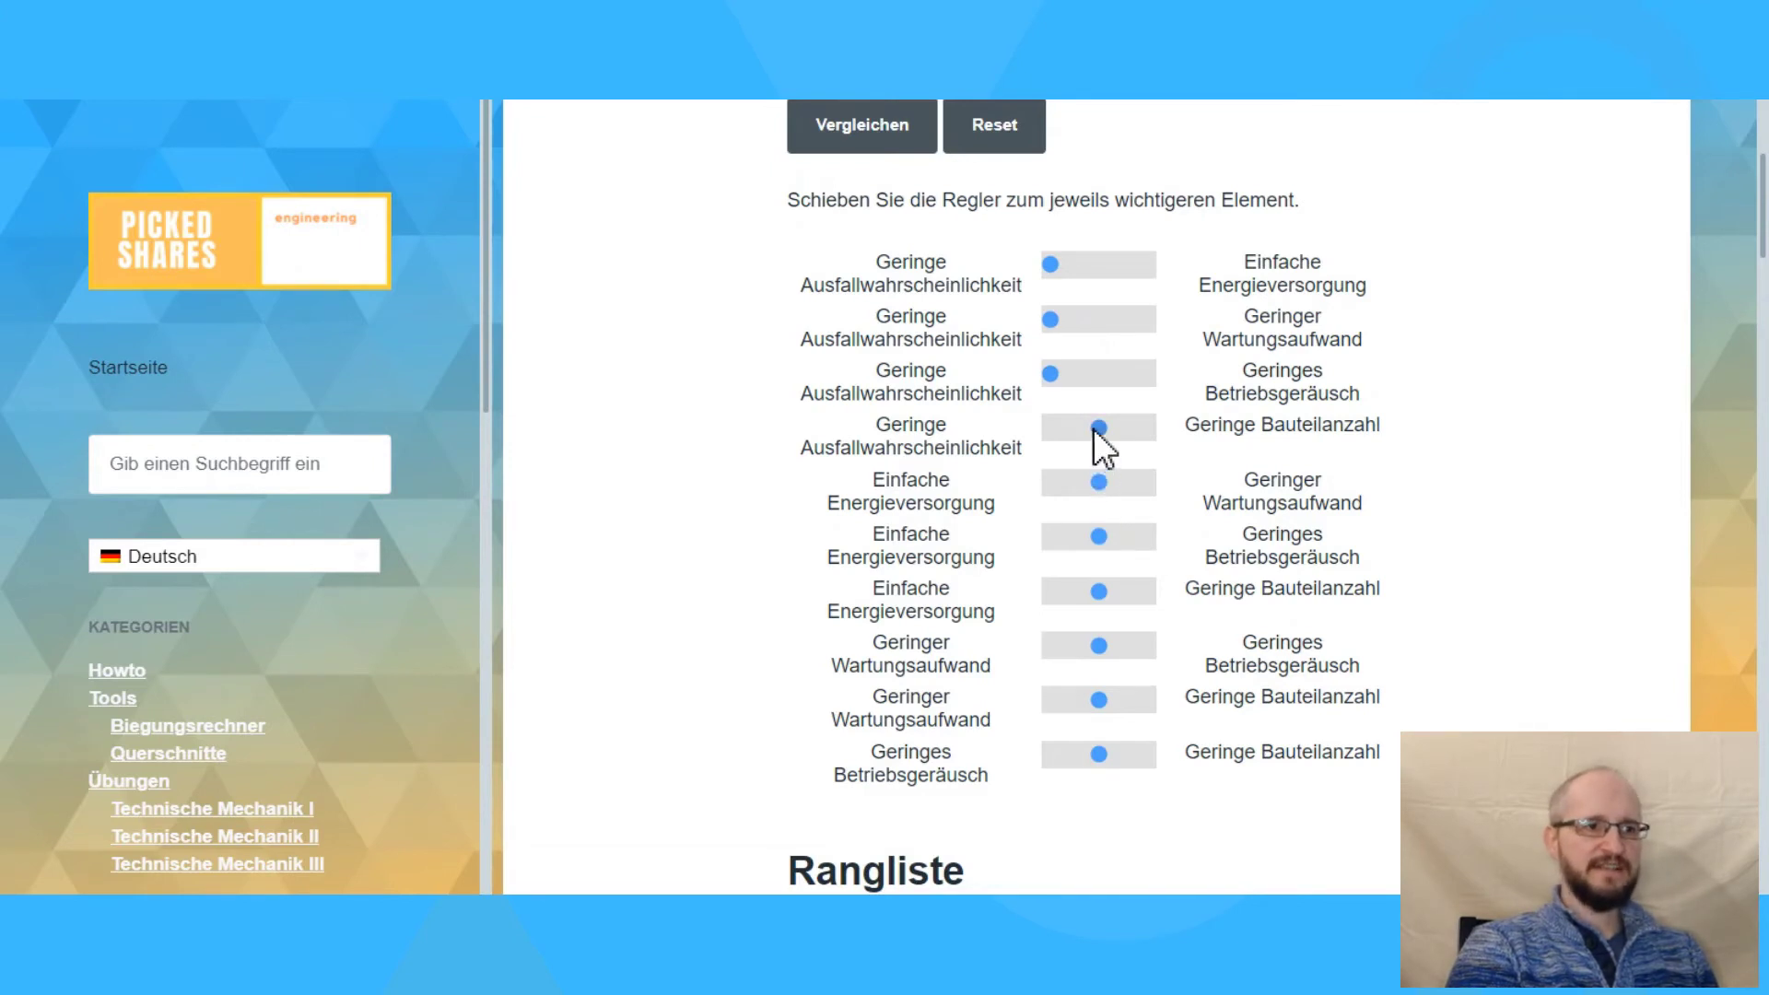
drag(1096, 428, 1052, 426)
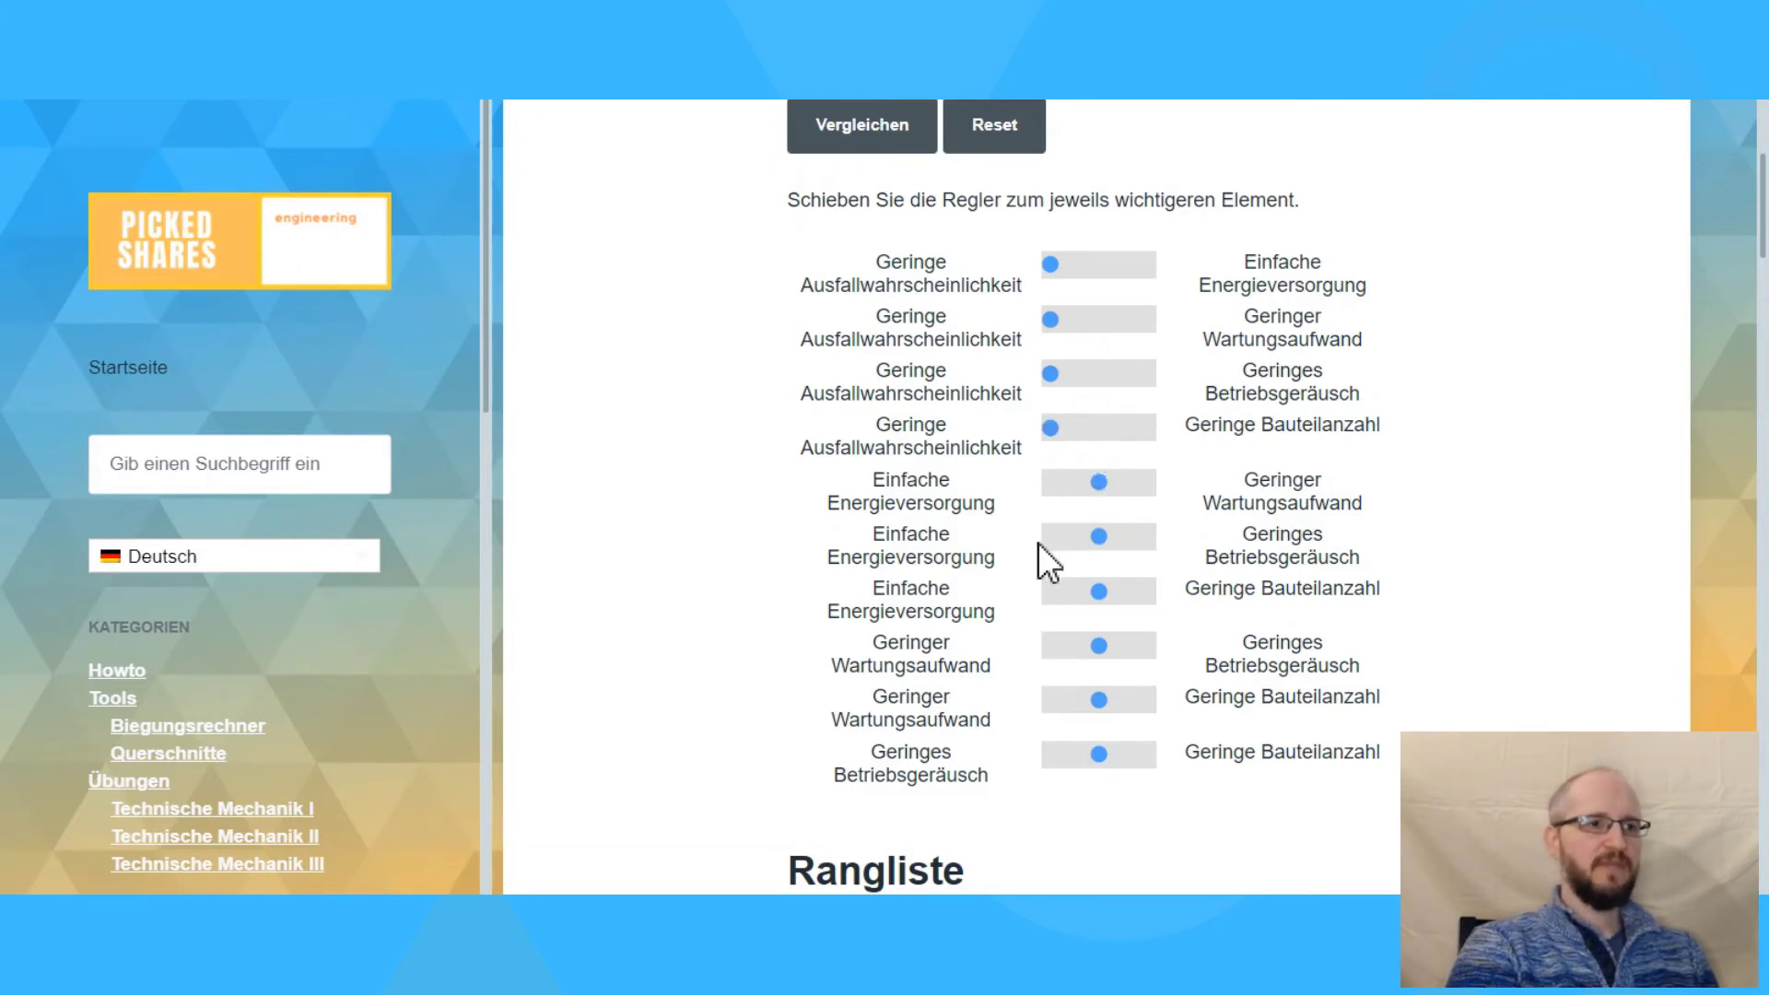
Set the remaining six comparisons in favour of the left-hand criterion.
scroll(1037, 544, down, 1)
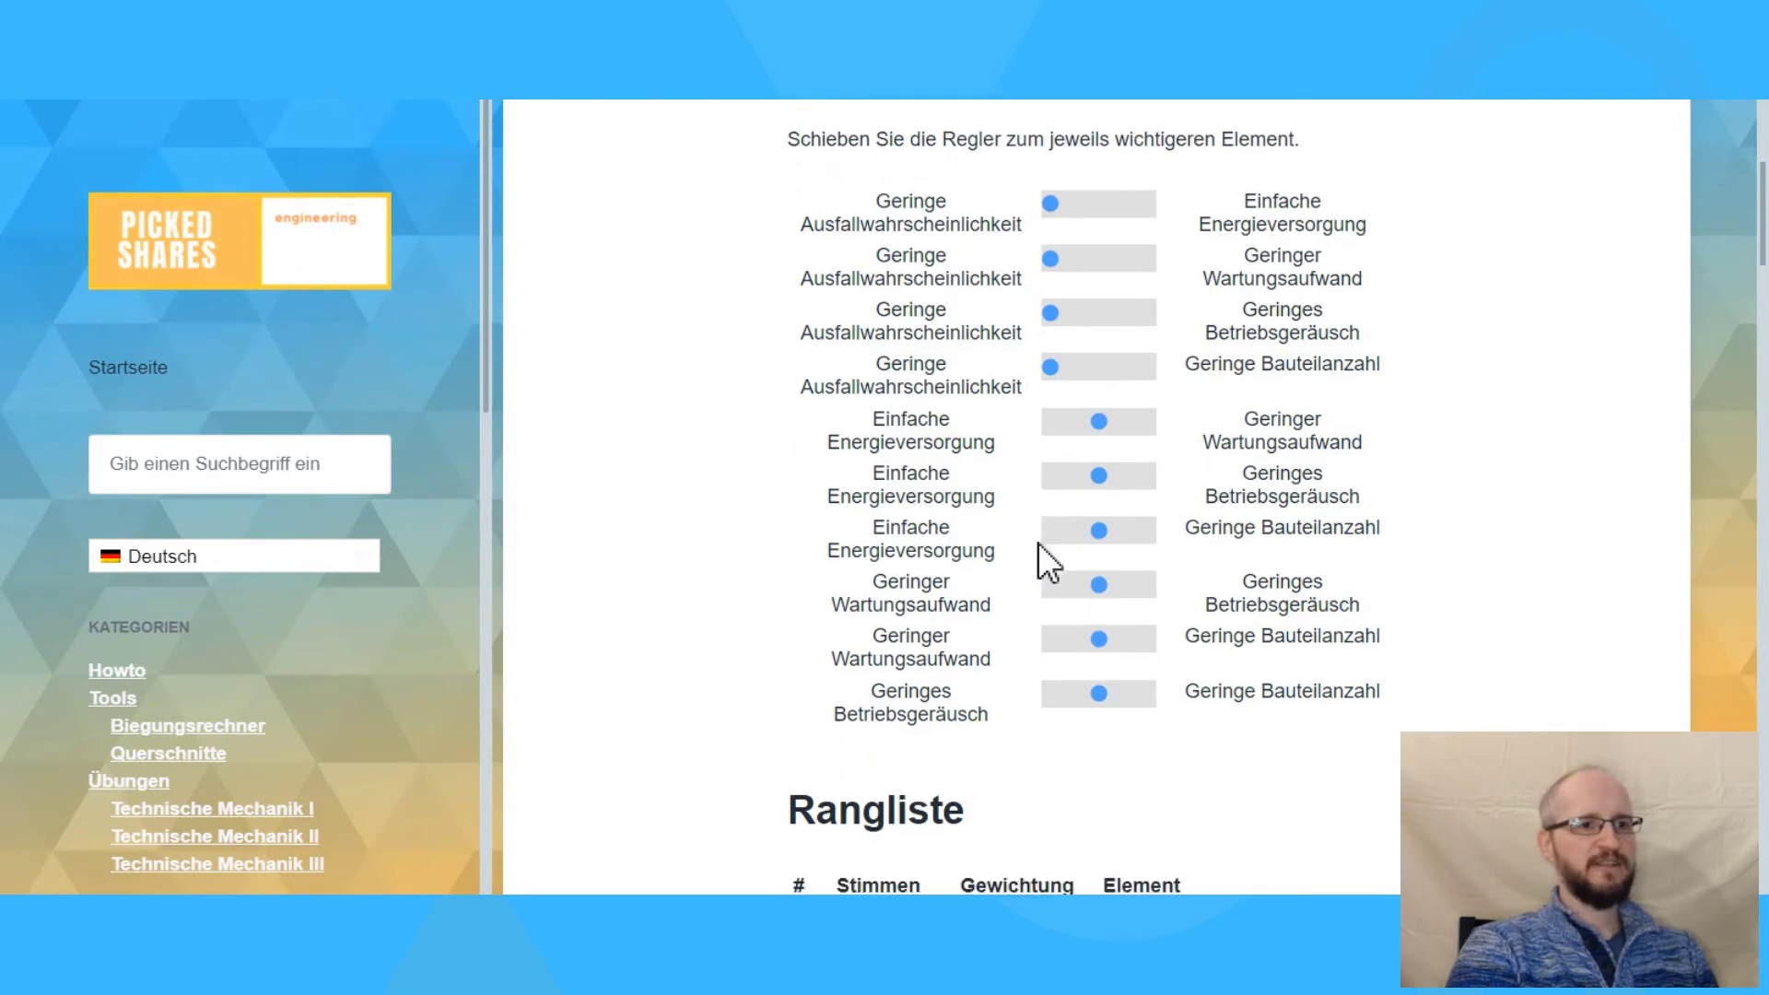
scroll(1037, 541, down, 1)
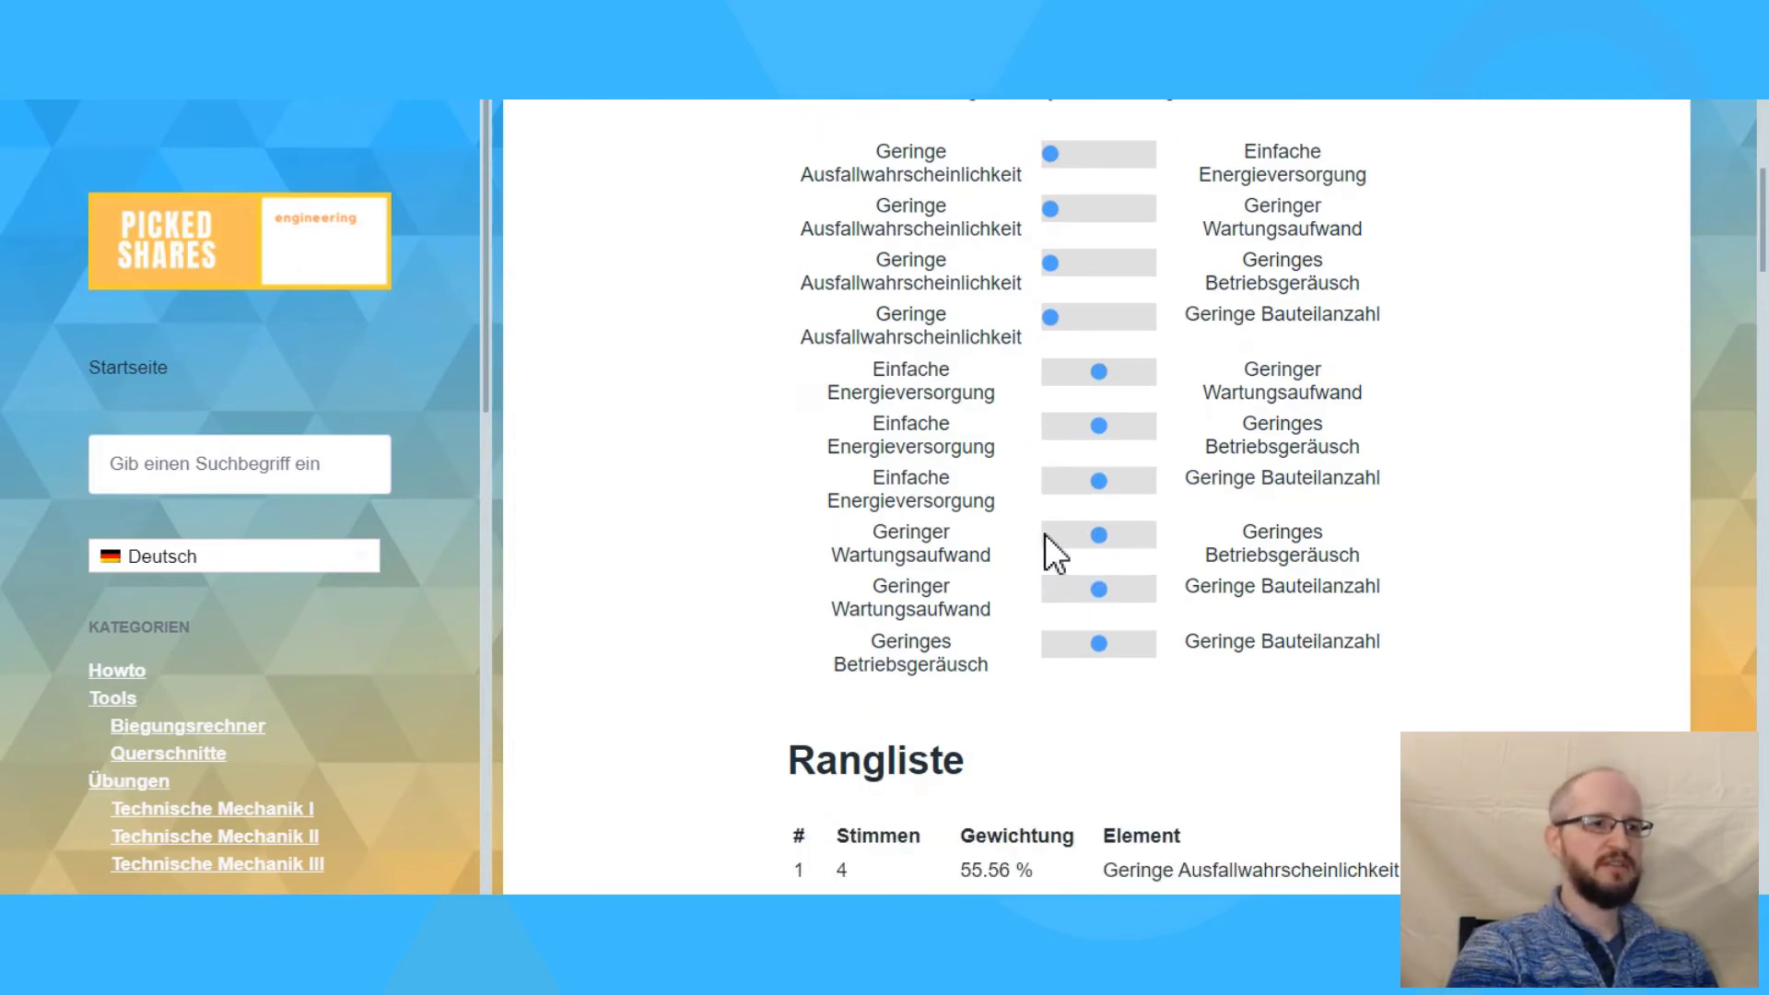
click(1052, 384)
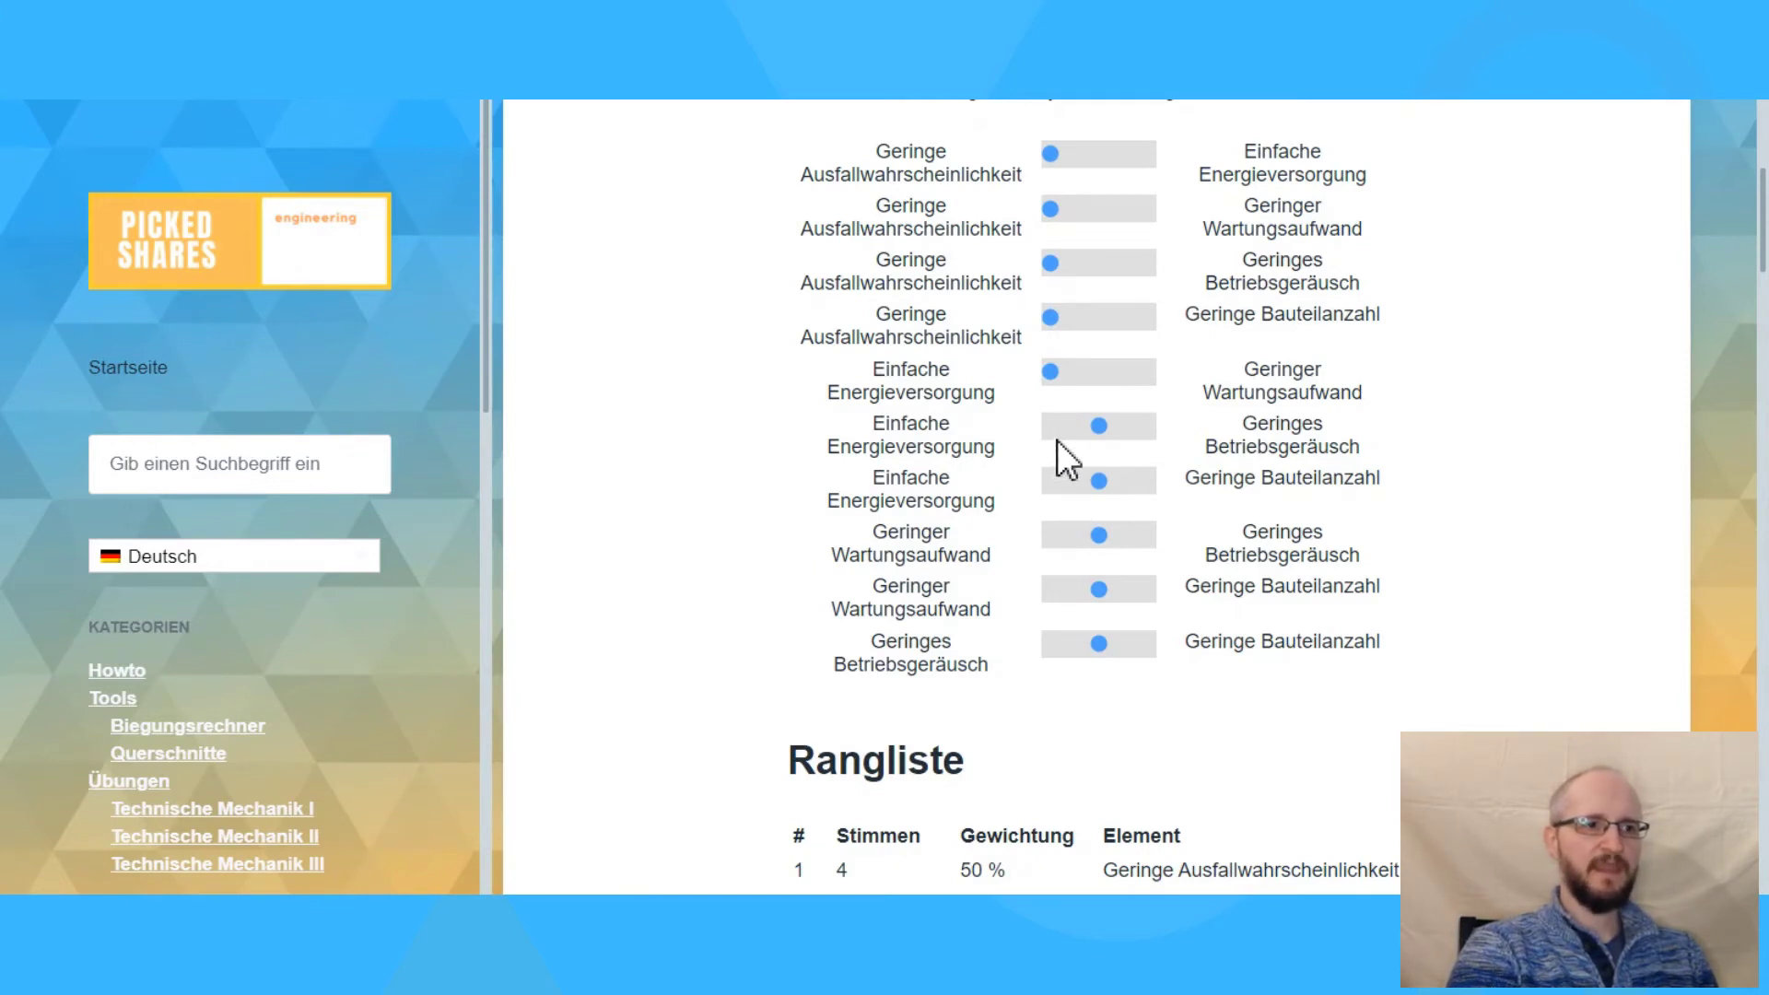
click(1054, 426)
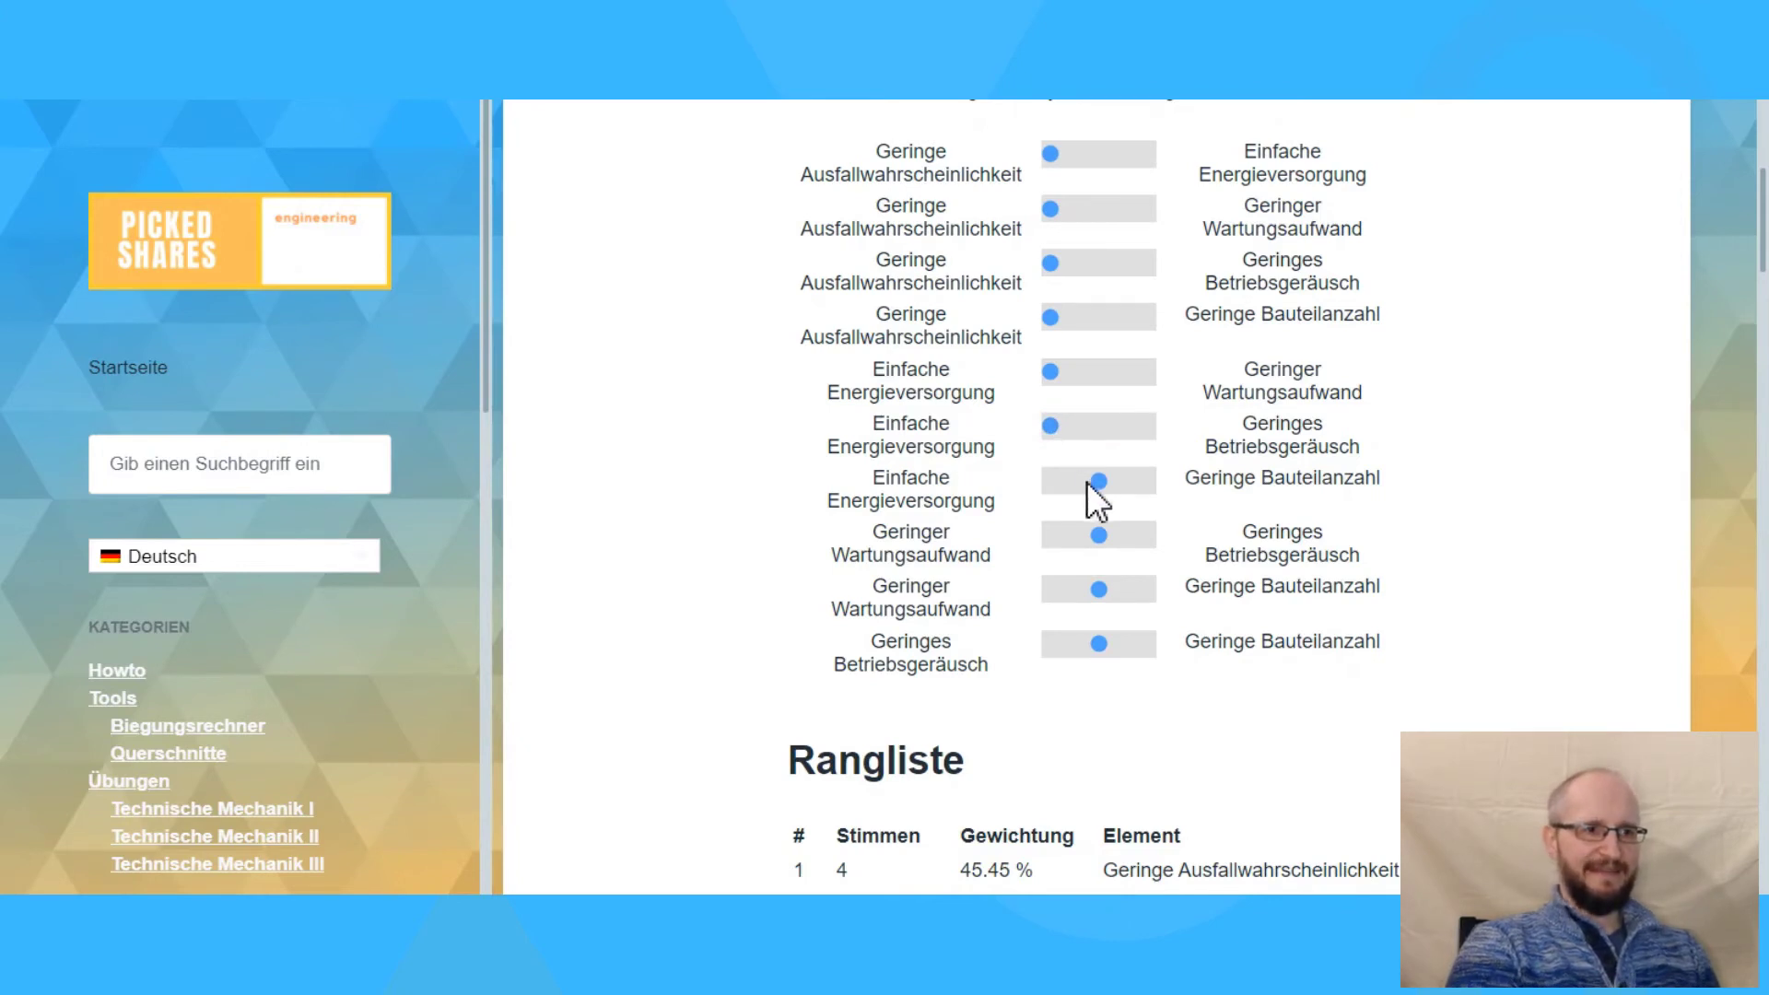
click(1052, 480)
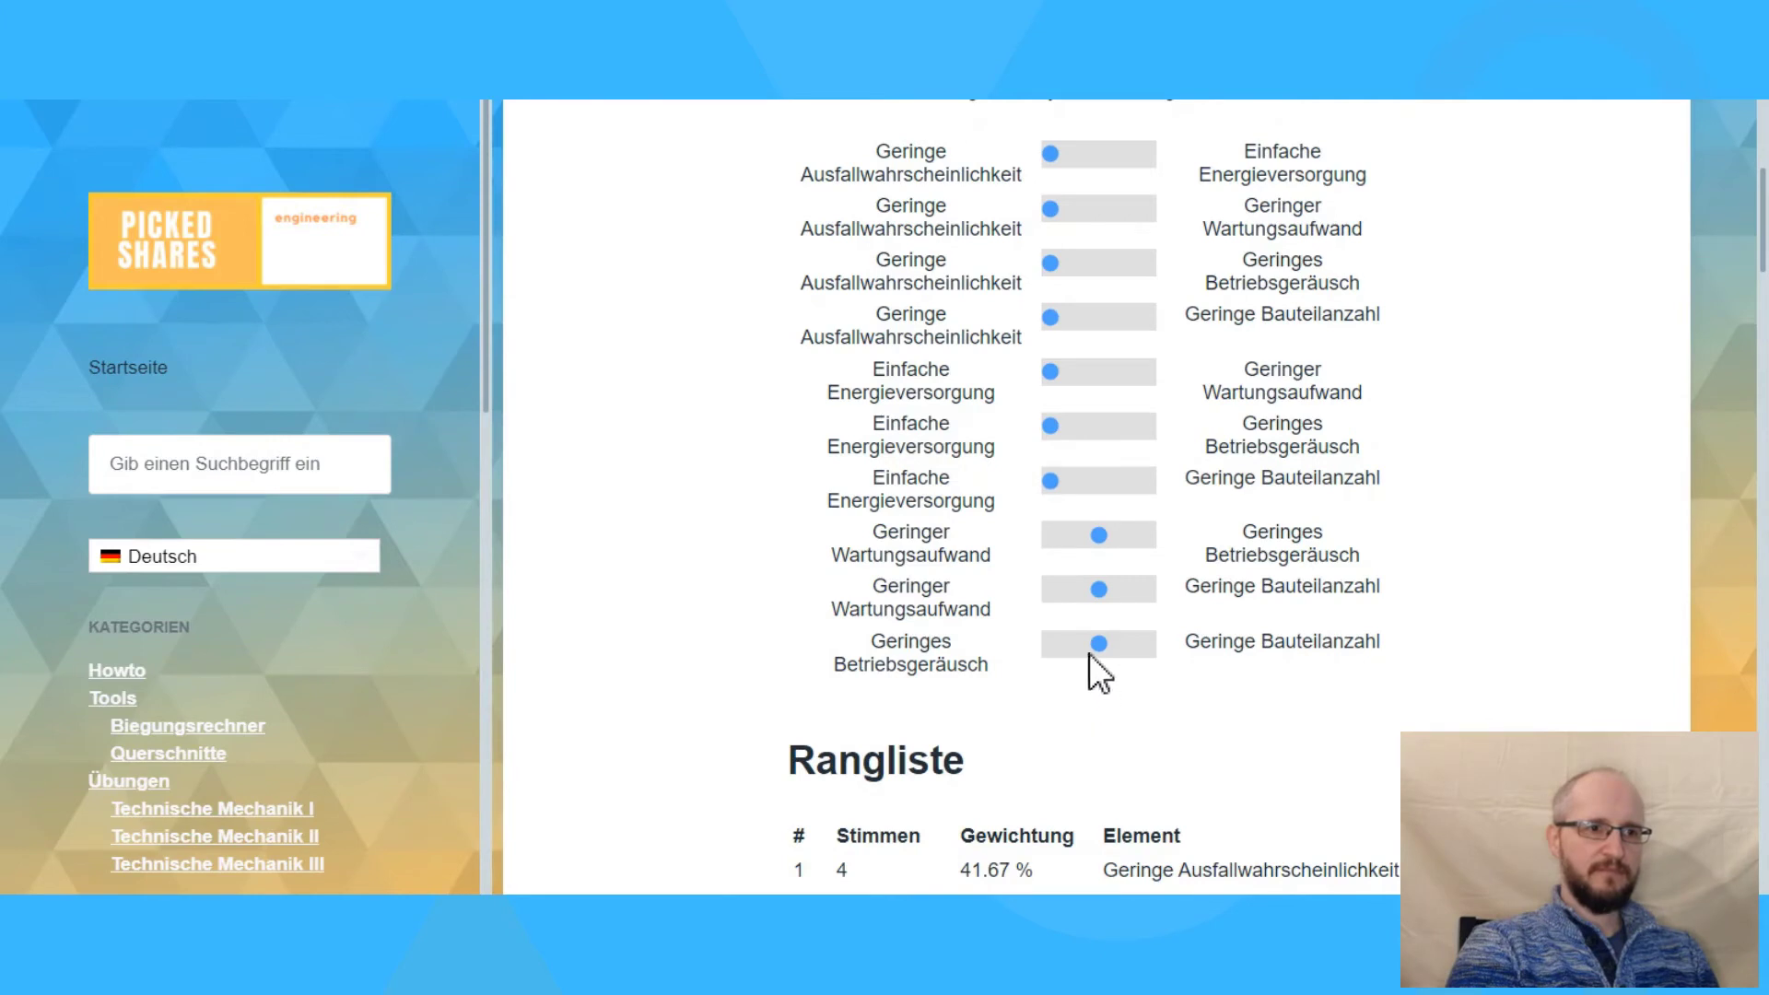
click(1052, 536)
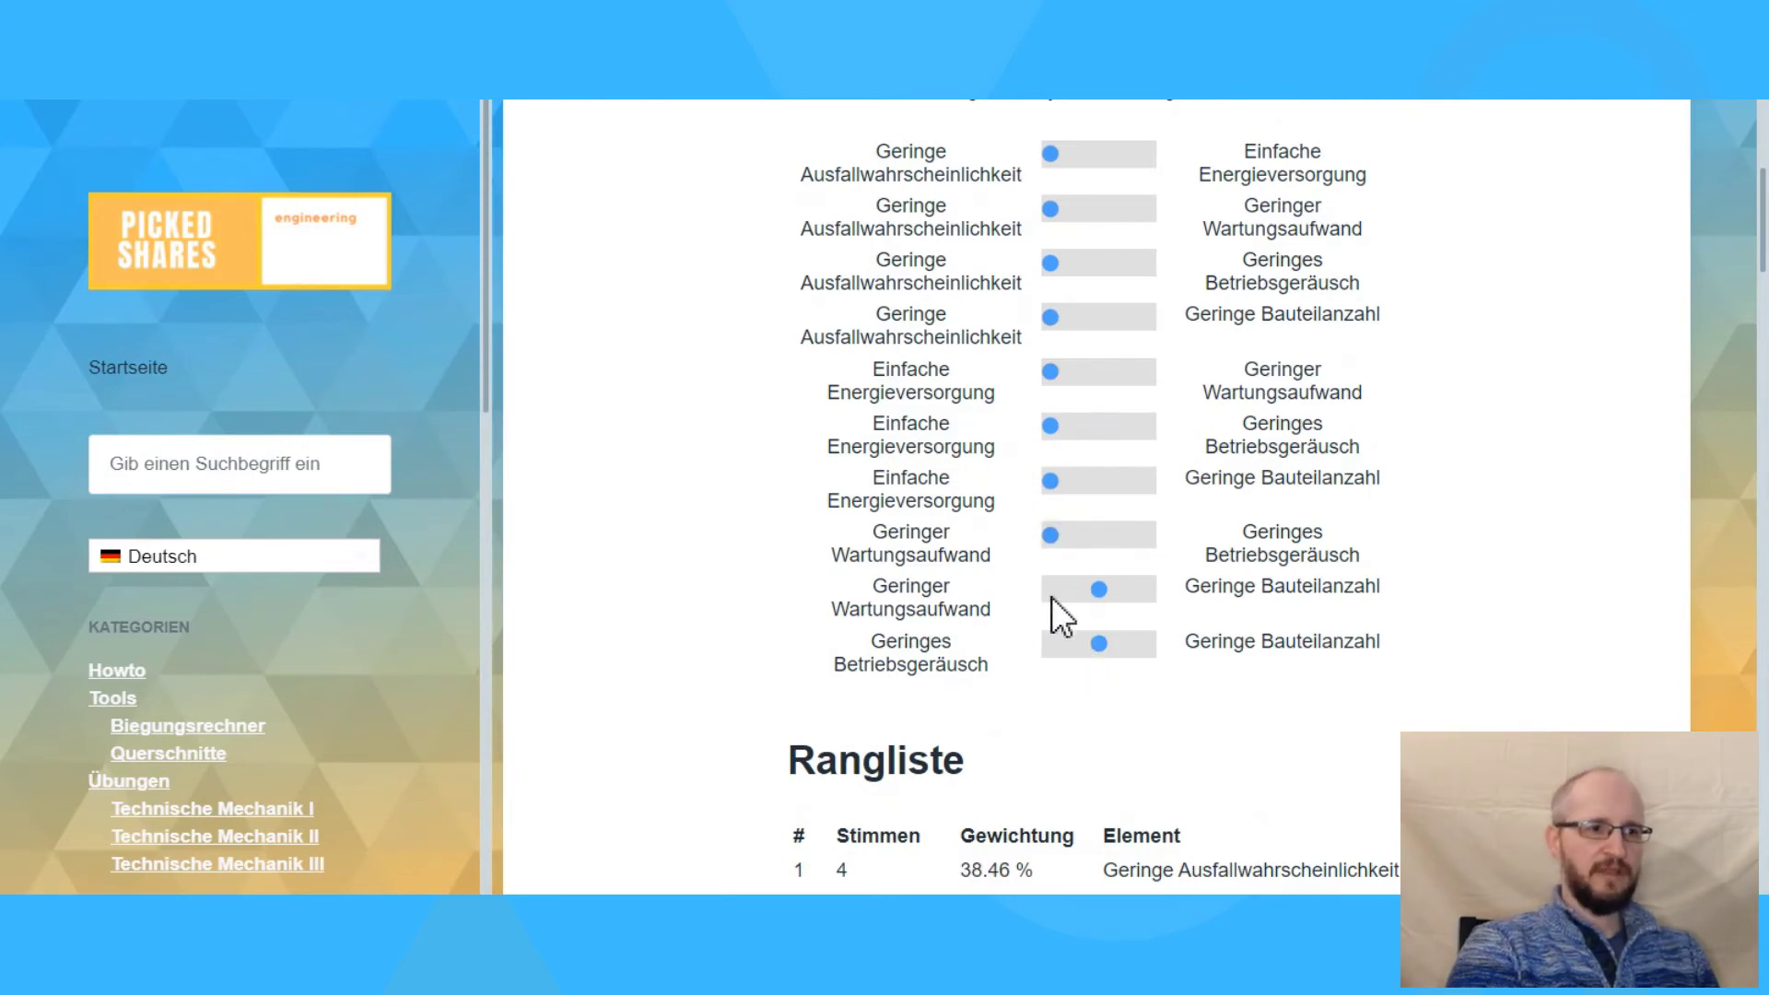
drag(1099, 589, 1053, 590)
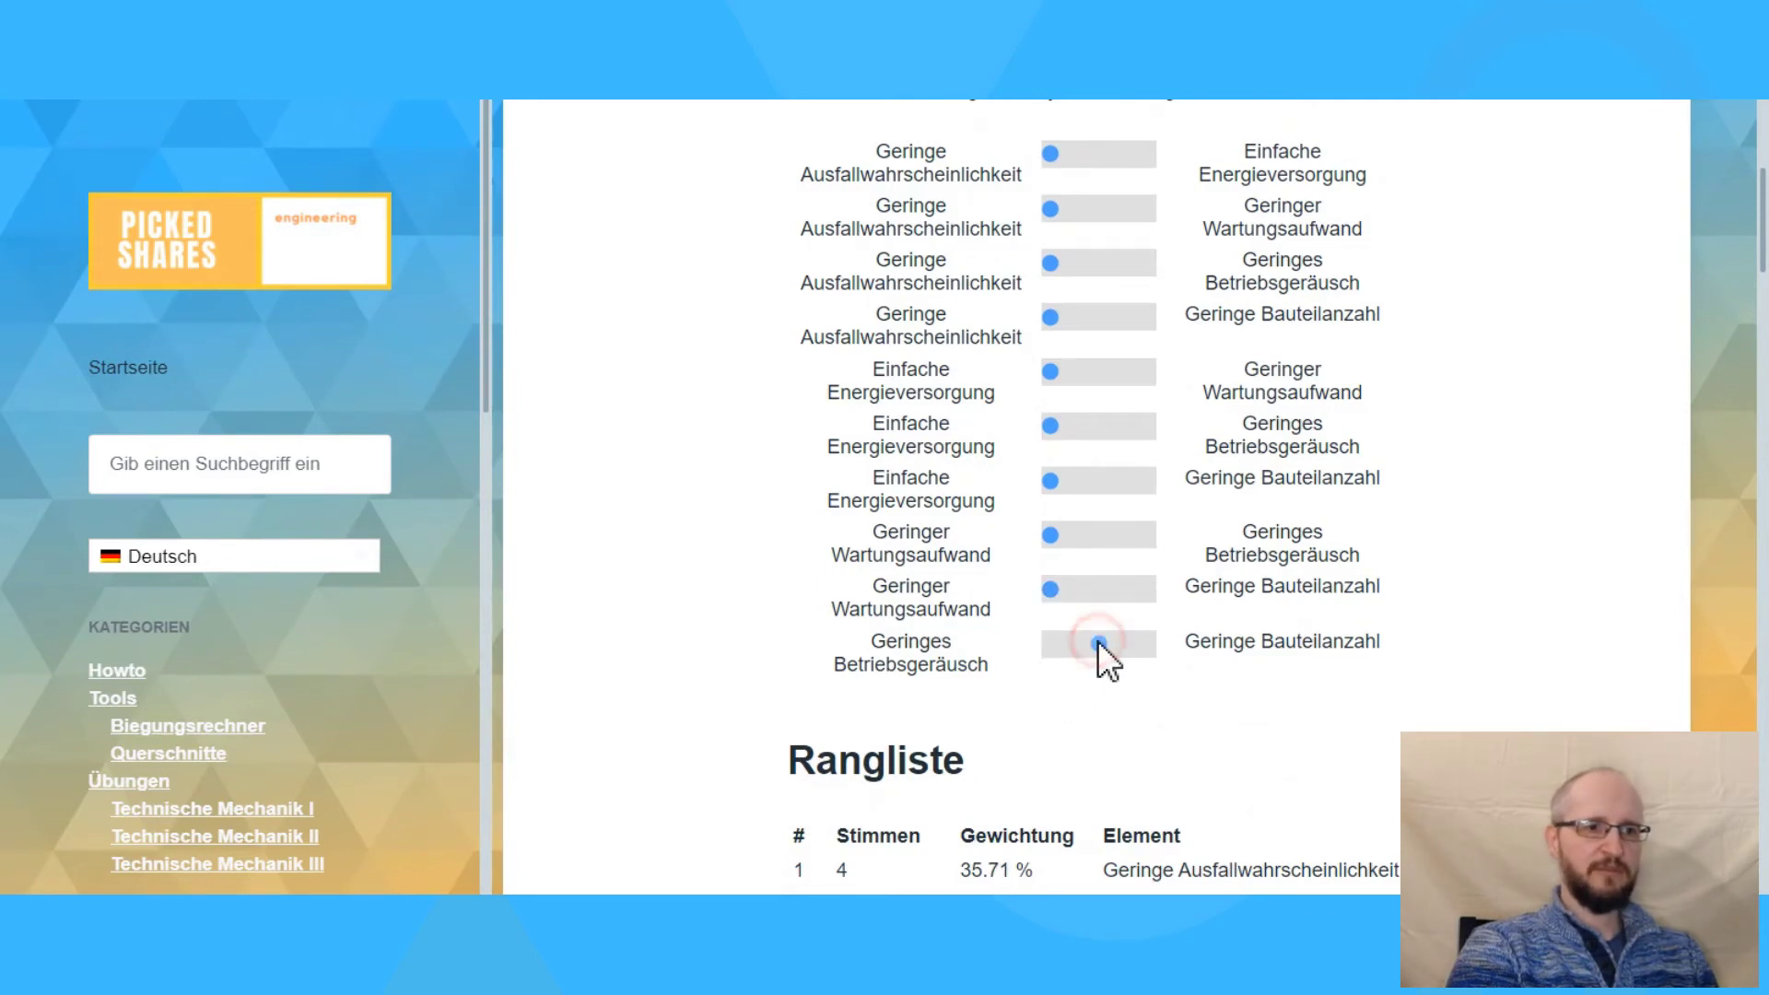
drag(1097, 642, 1035, 655)
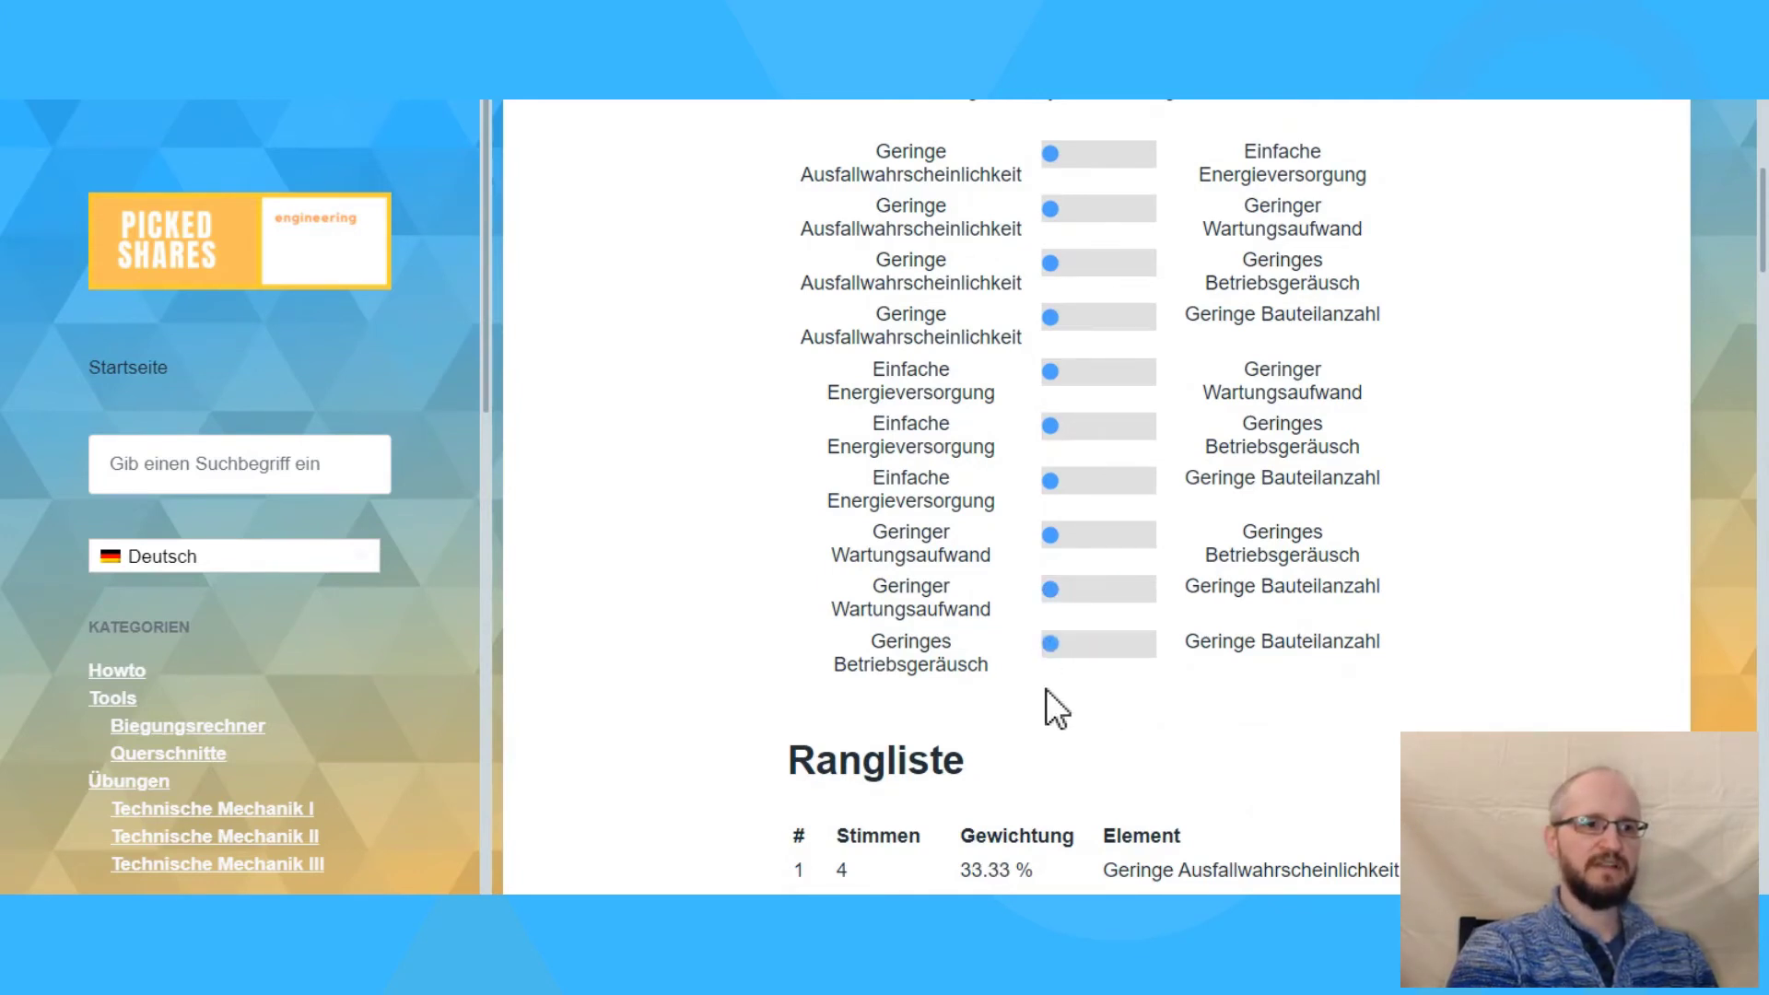
Scroll through the Picked Shares Rangliste to read the weights, from 33.33 % down to 6.67 %.
scroll(1055, 711, down, 2)
scroll(866, 553, up, 3)
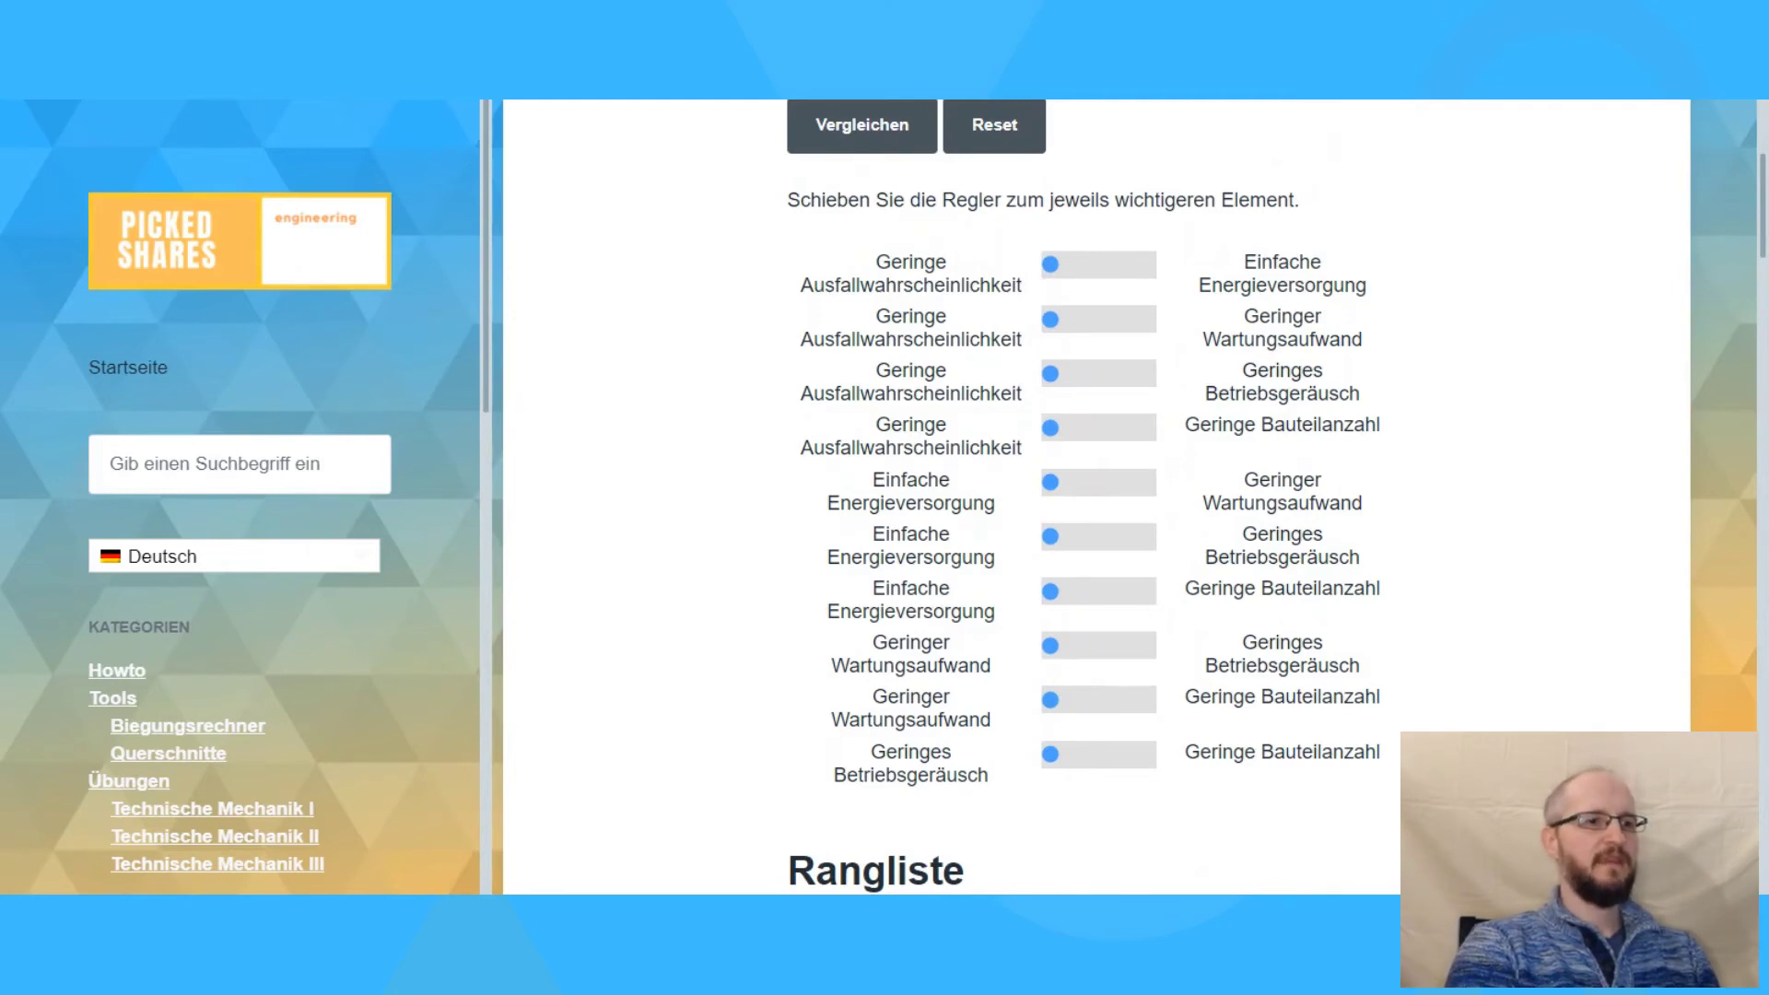
scroll(1521, 687, down, 3)
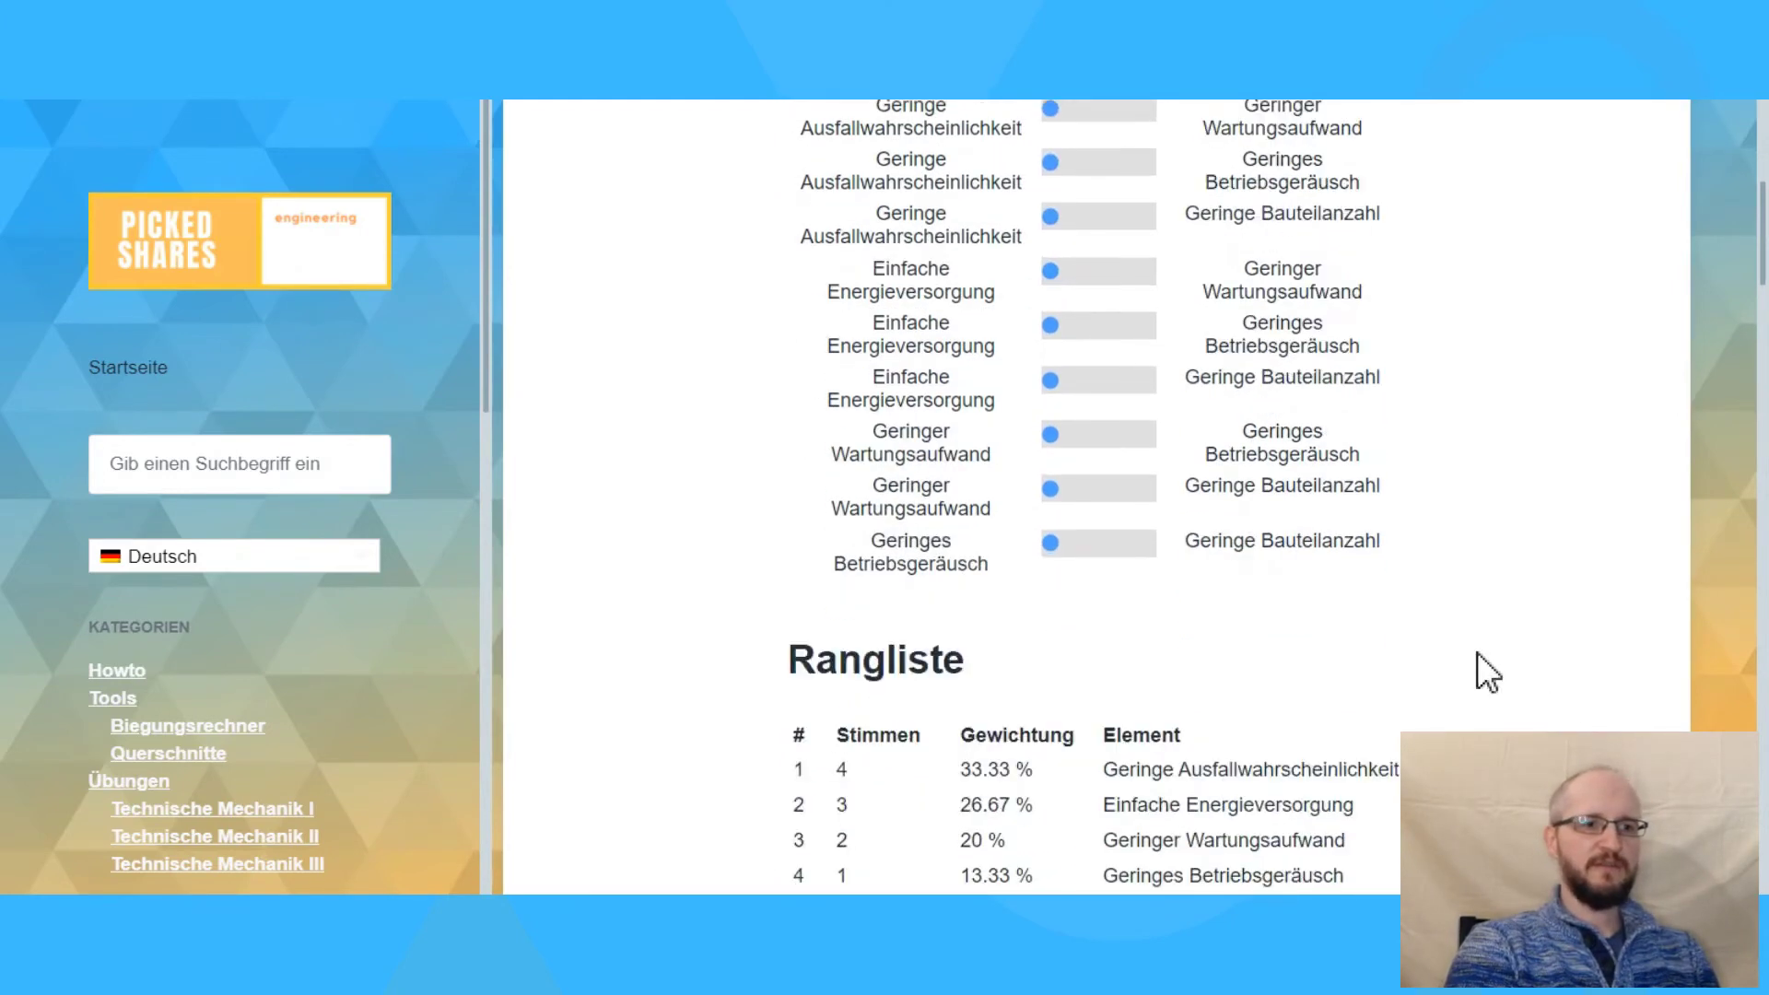
scroll(1451, 631, down, 3)
scroll(1419, 606, up, 1)
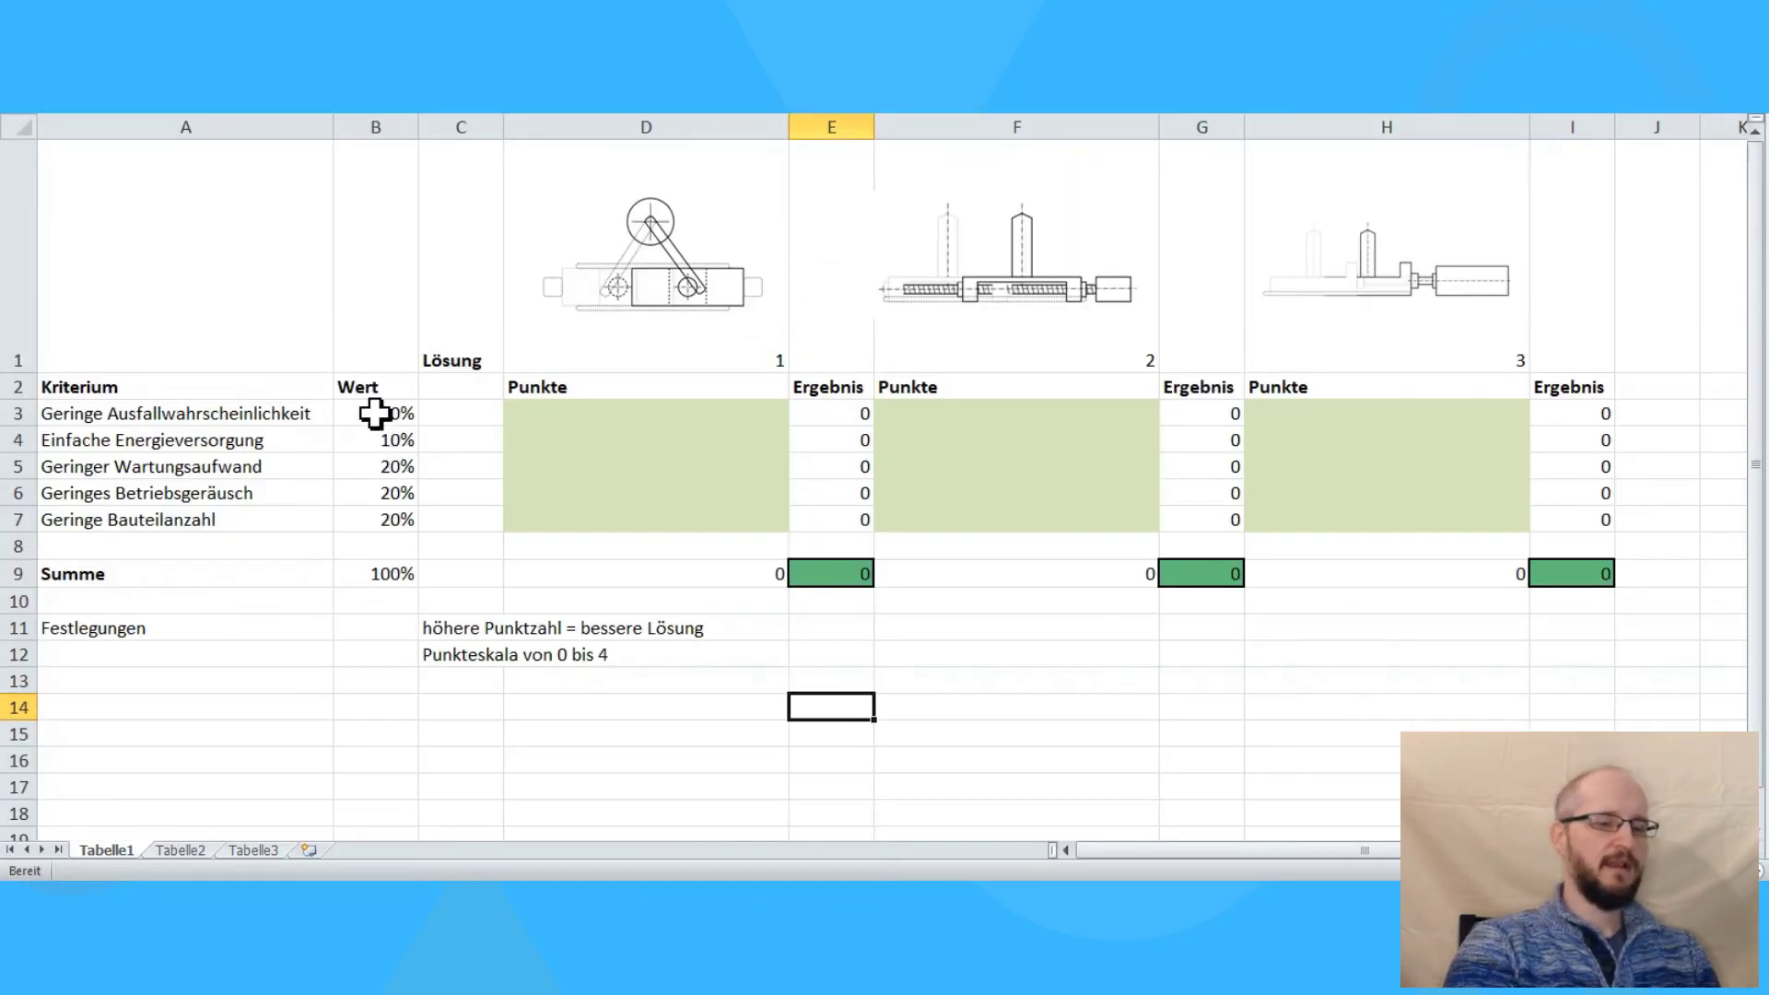
Enter the criterion weights 33%, 26%, 20%, 13% and 6,7%, then check the total in B9.
click(375, 413)
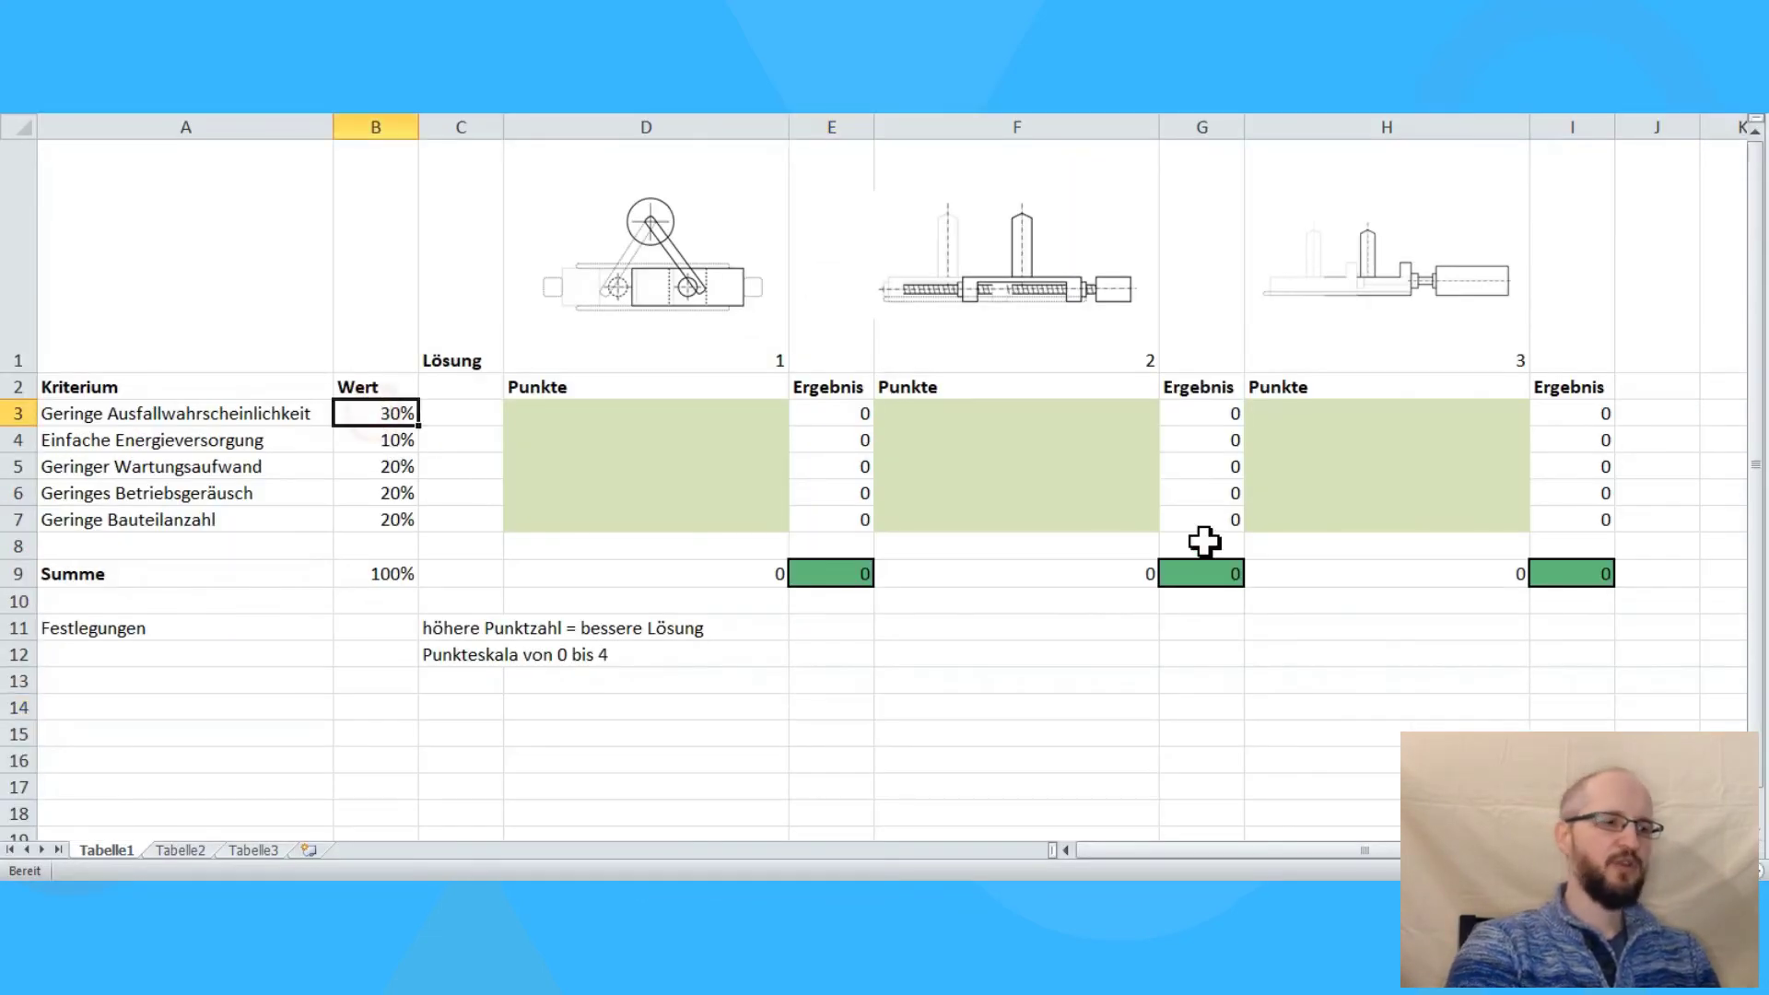
text(33)
key(Return)
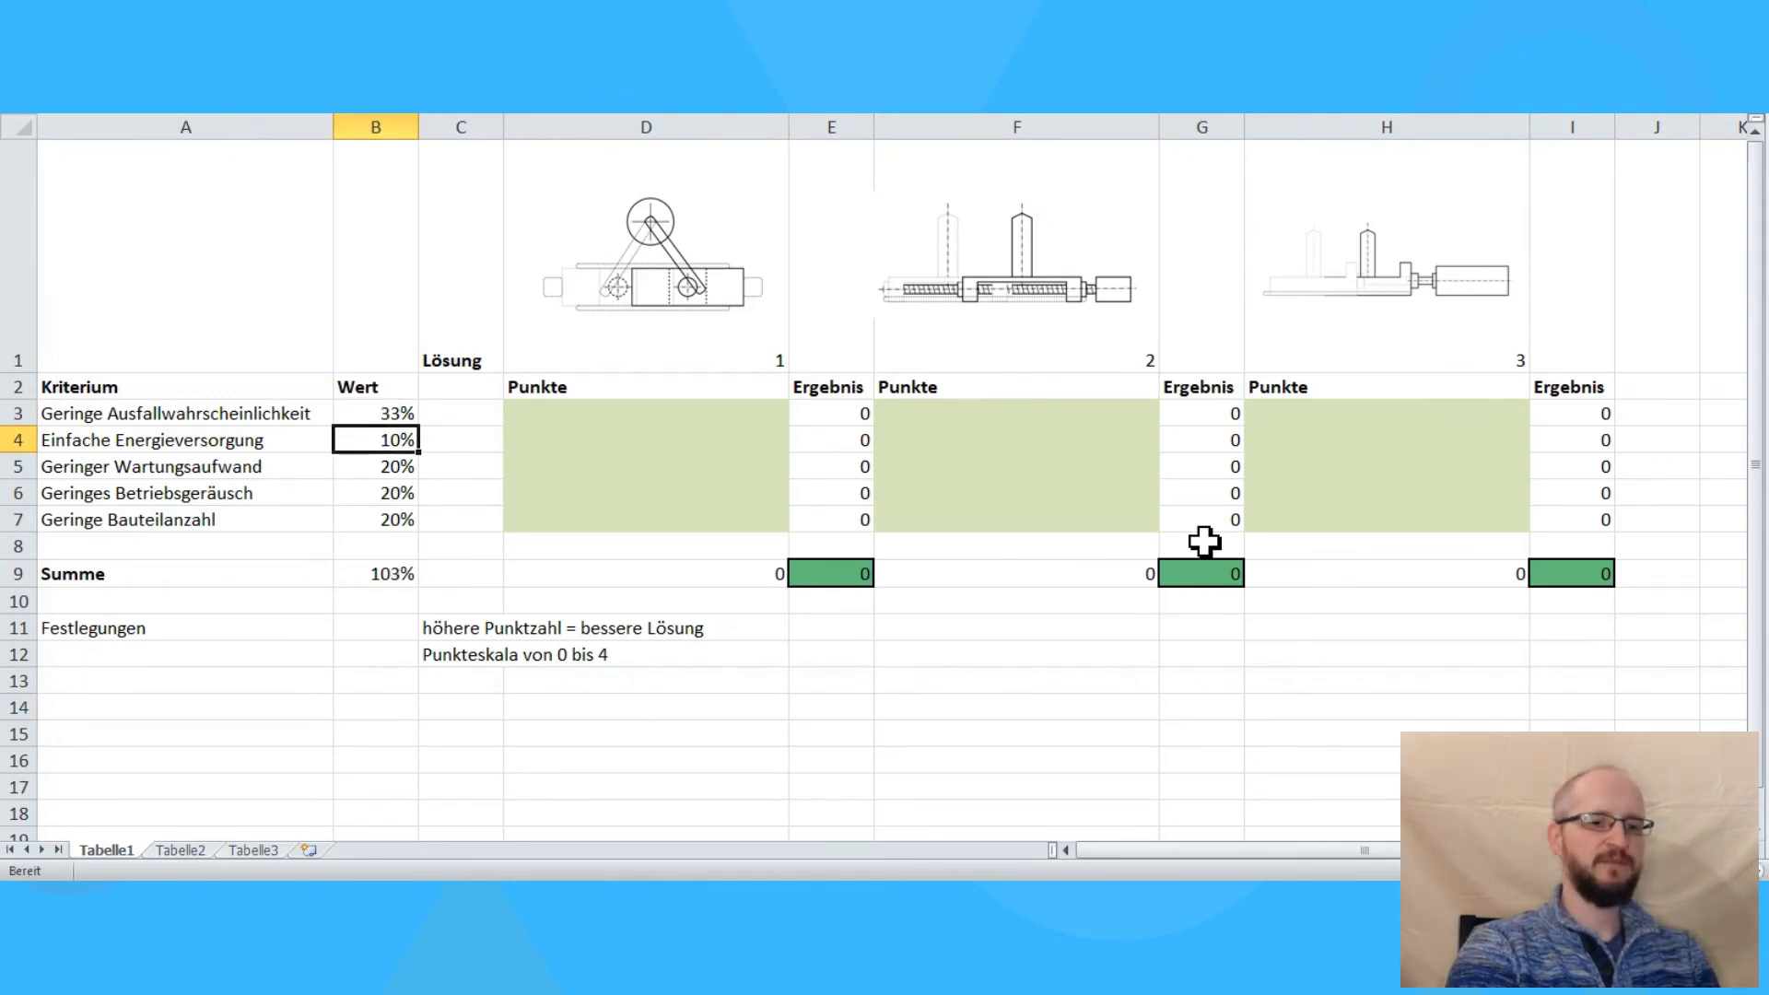
text(26)
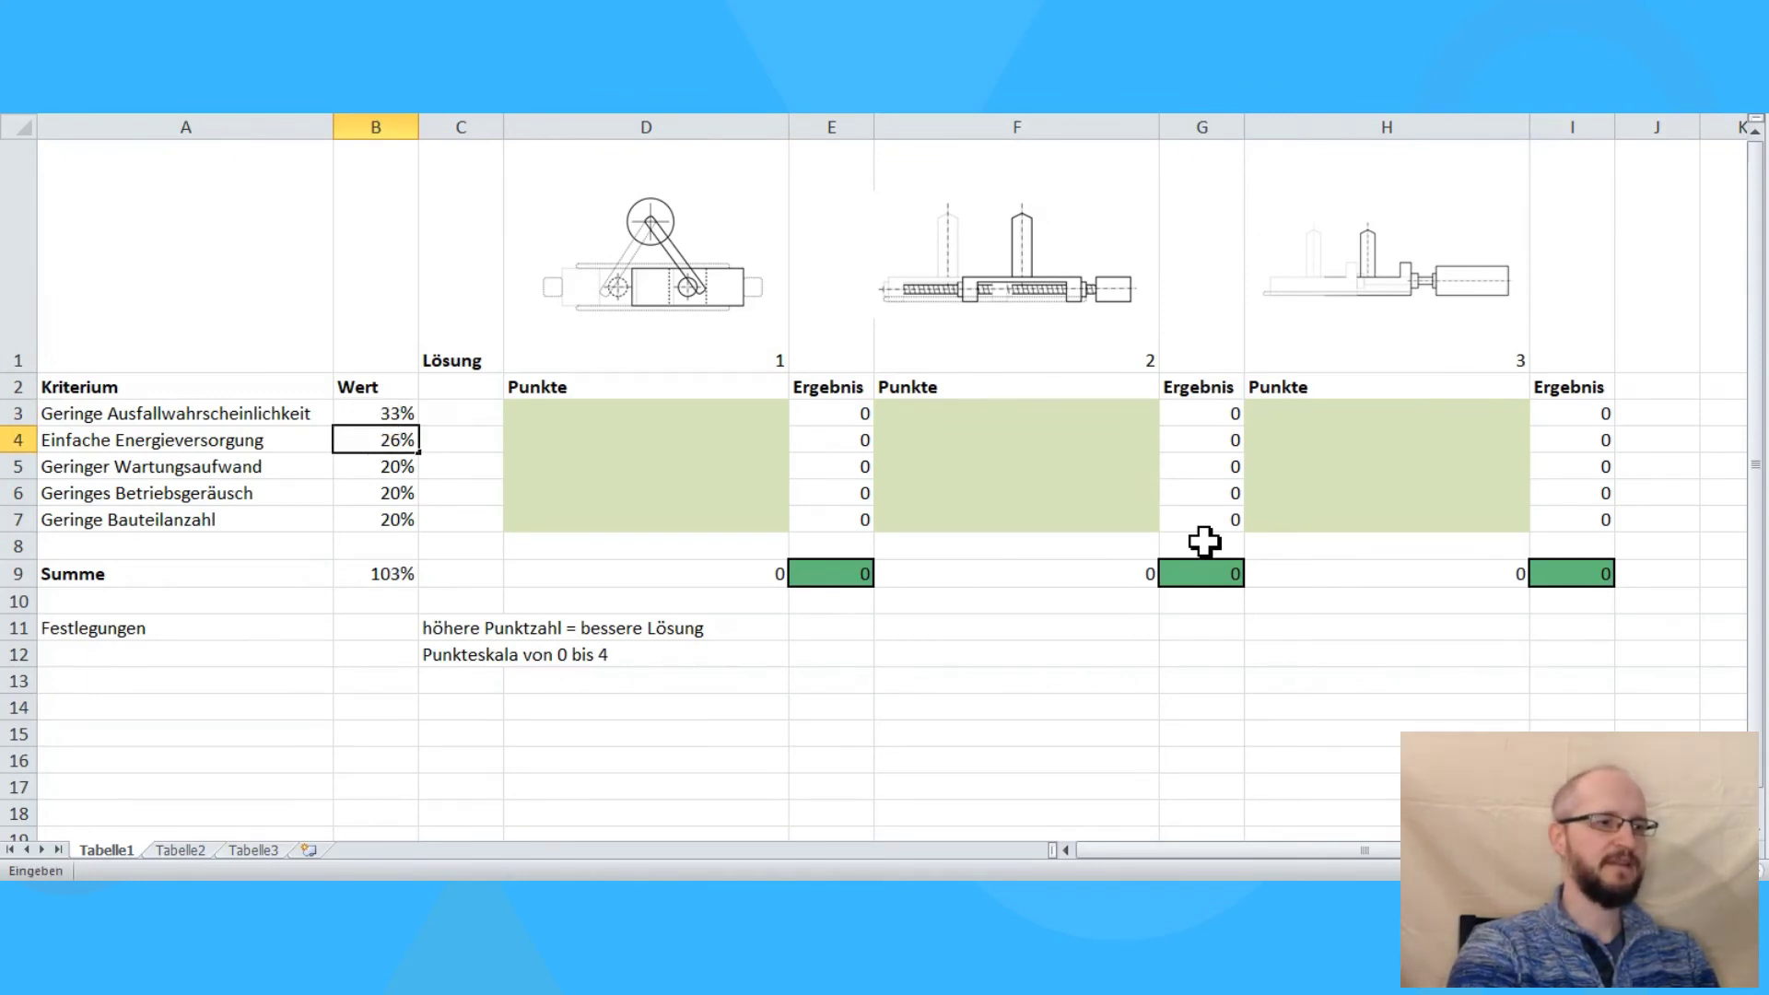
key(Return)
key(Return)
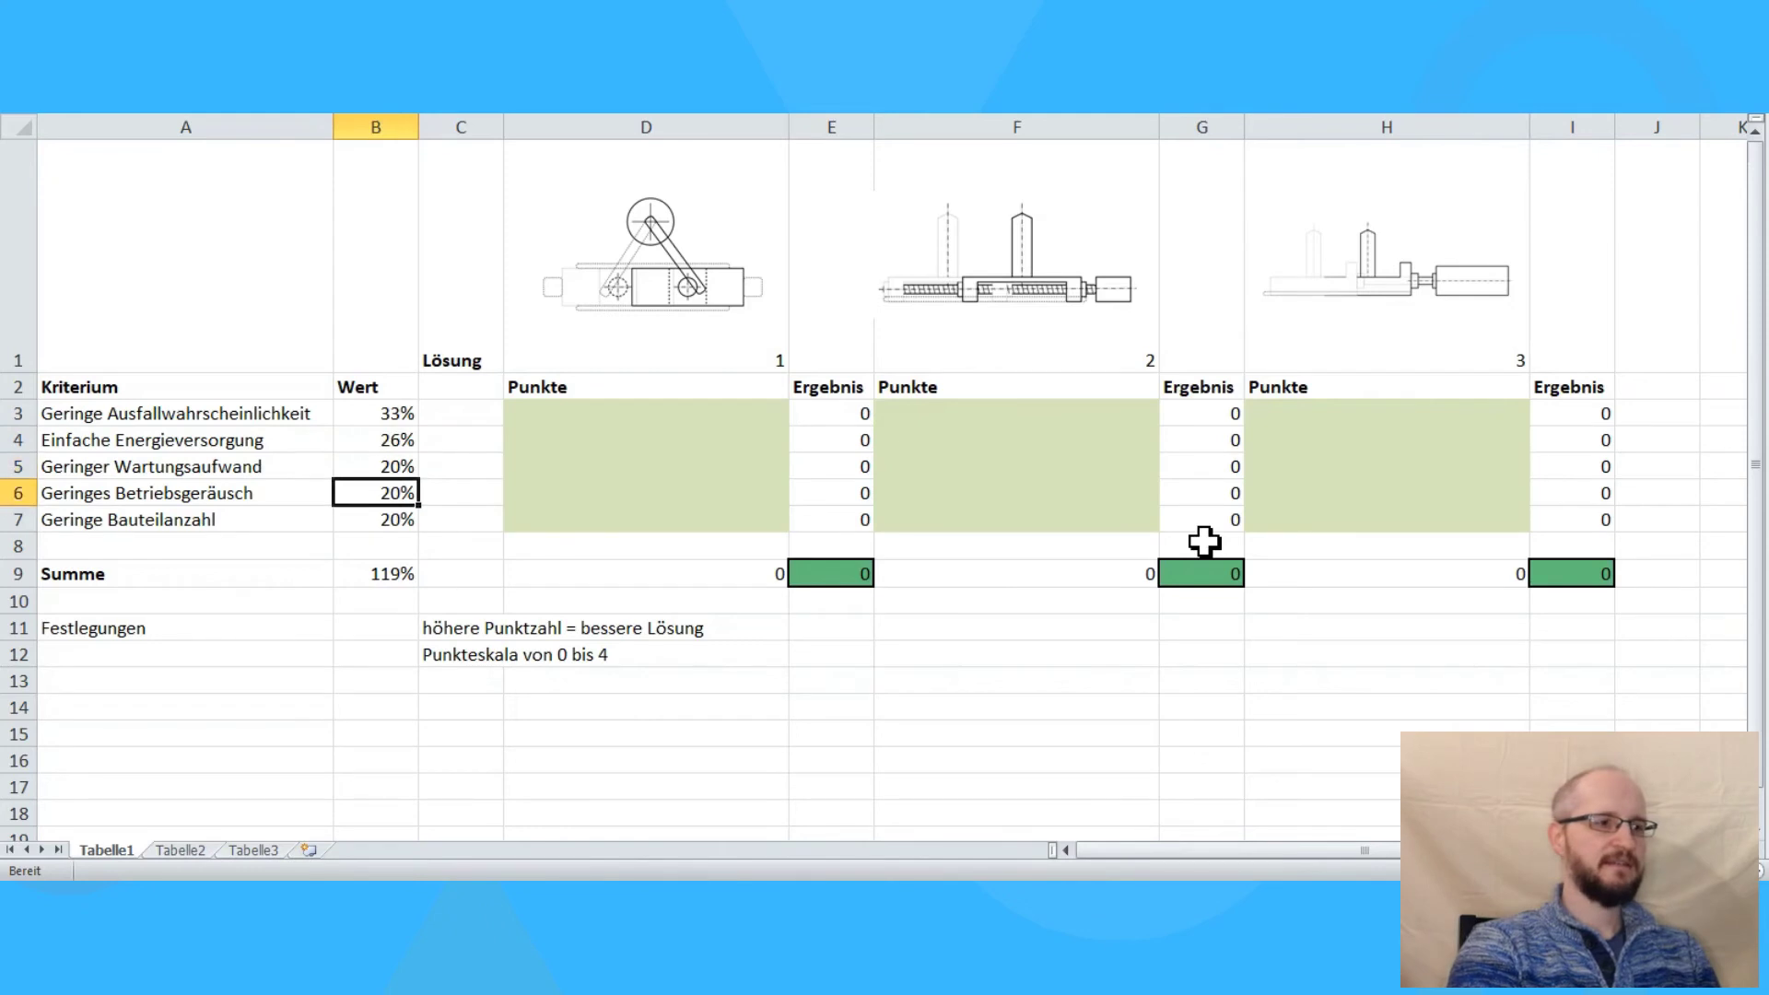
text(13)
key(Return)
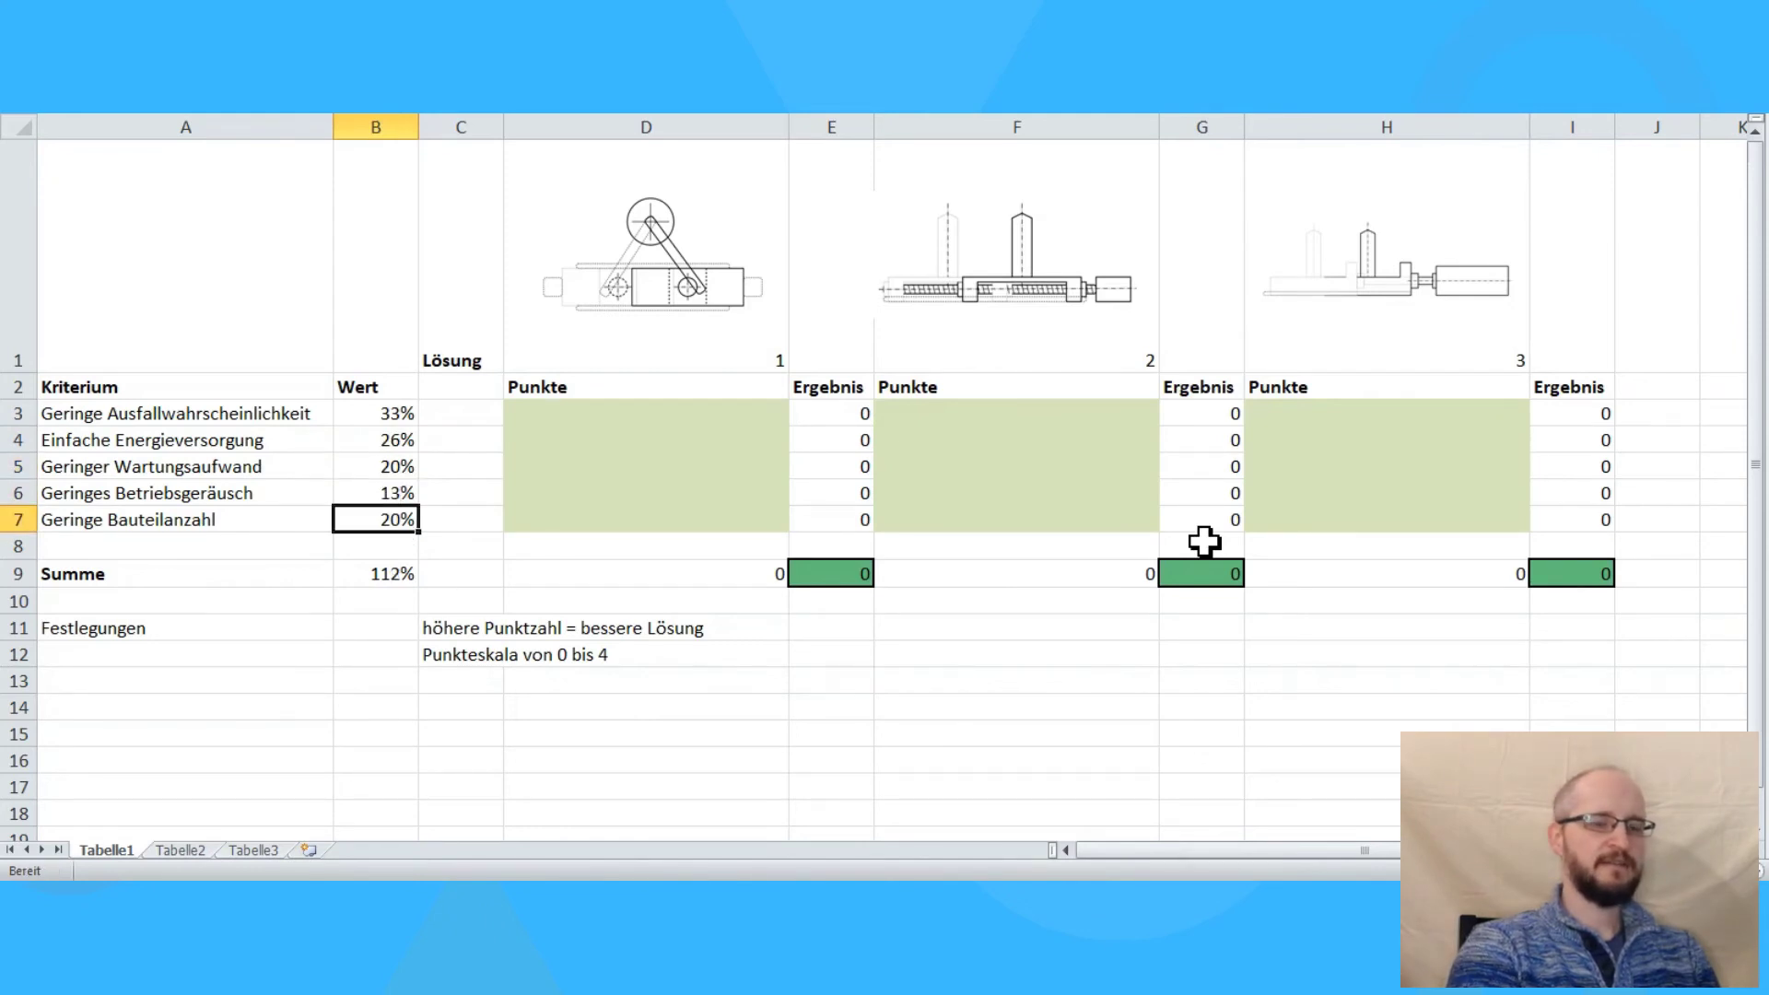
text(3)
key(BackSpace)
text(6)
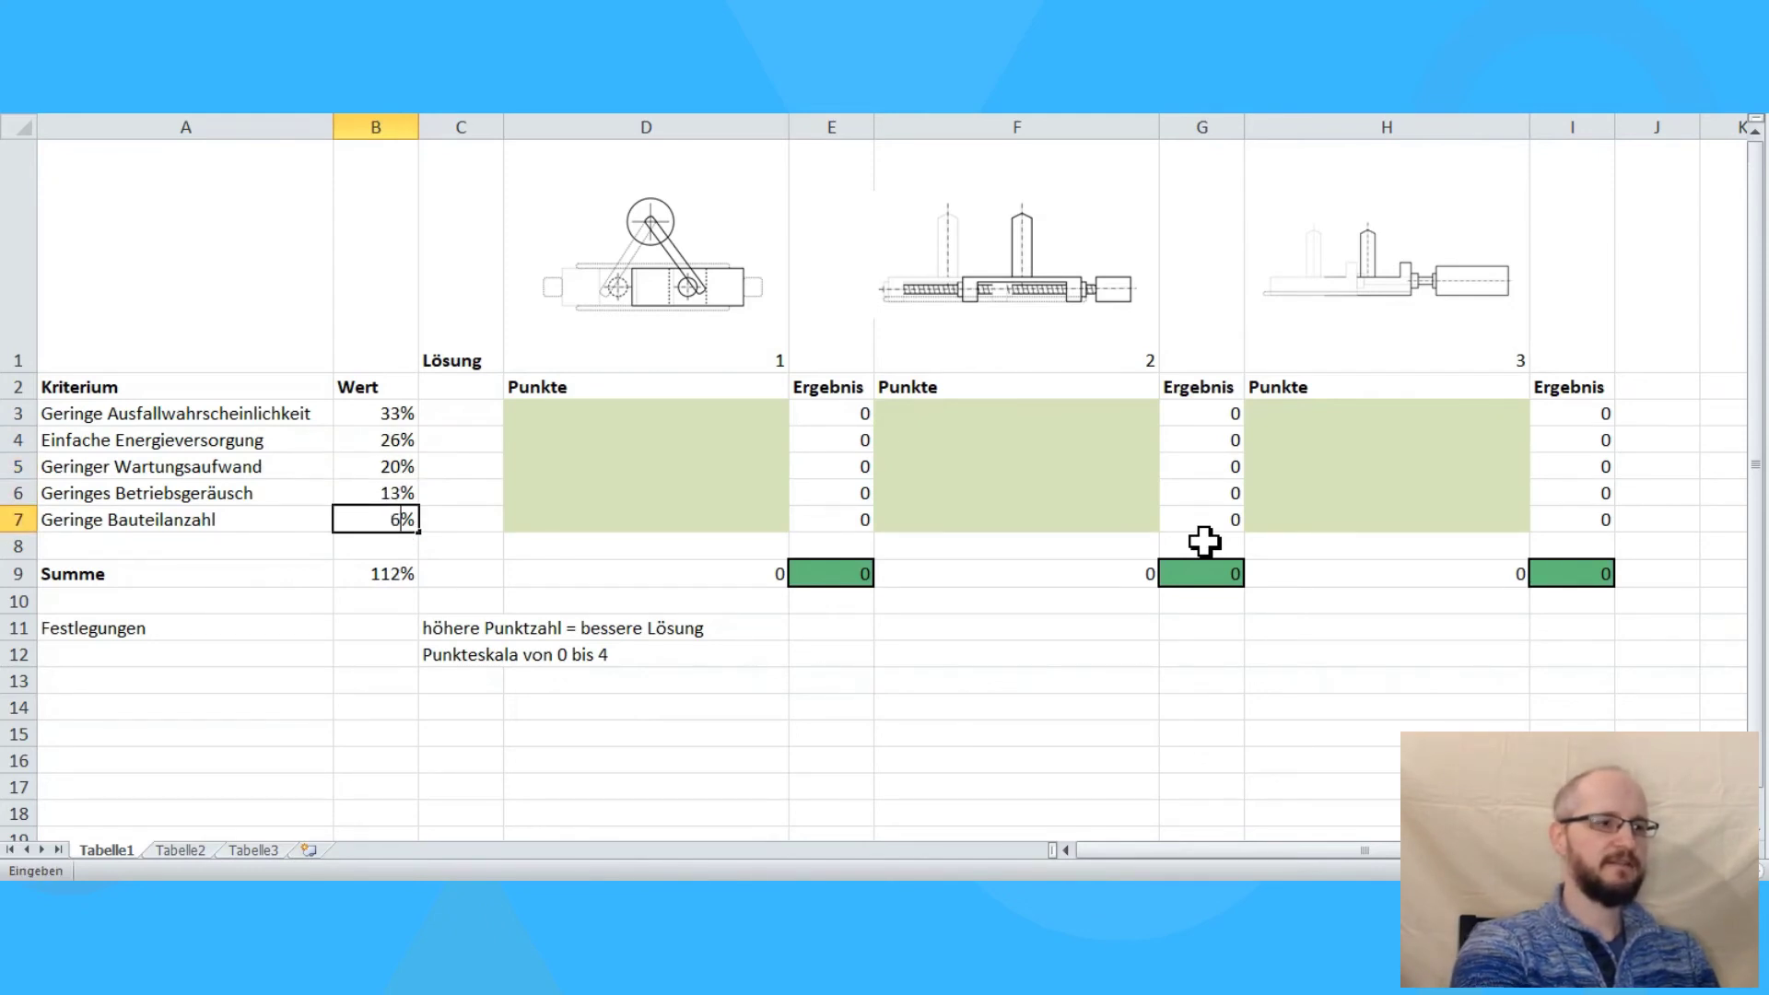
text(,7)
key(Return)
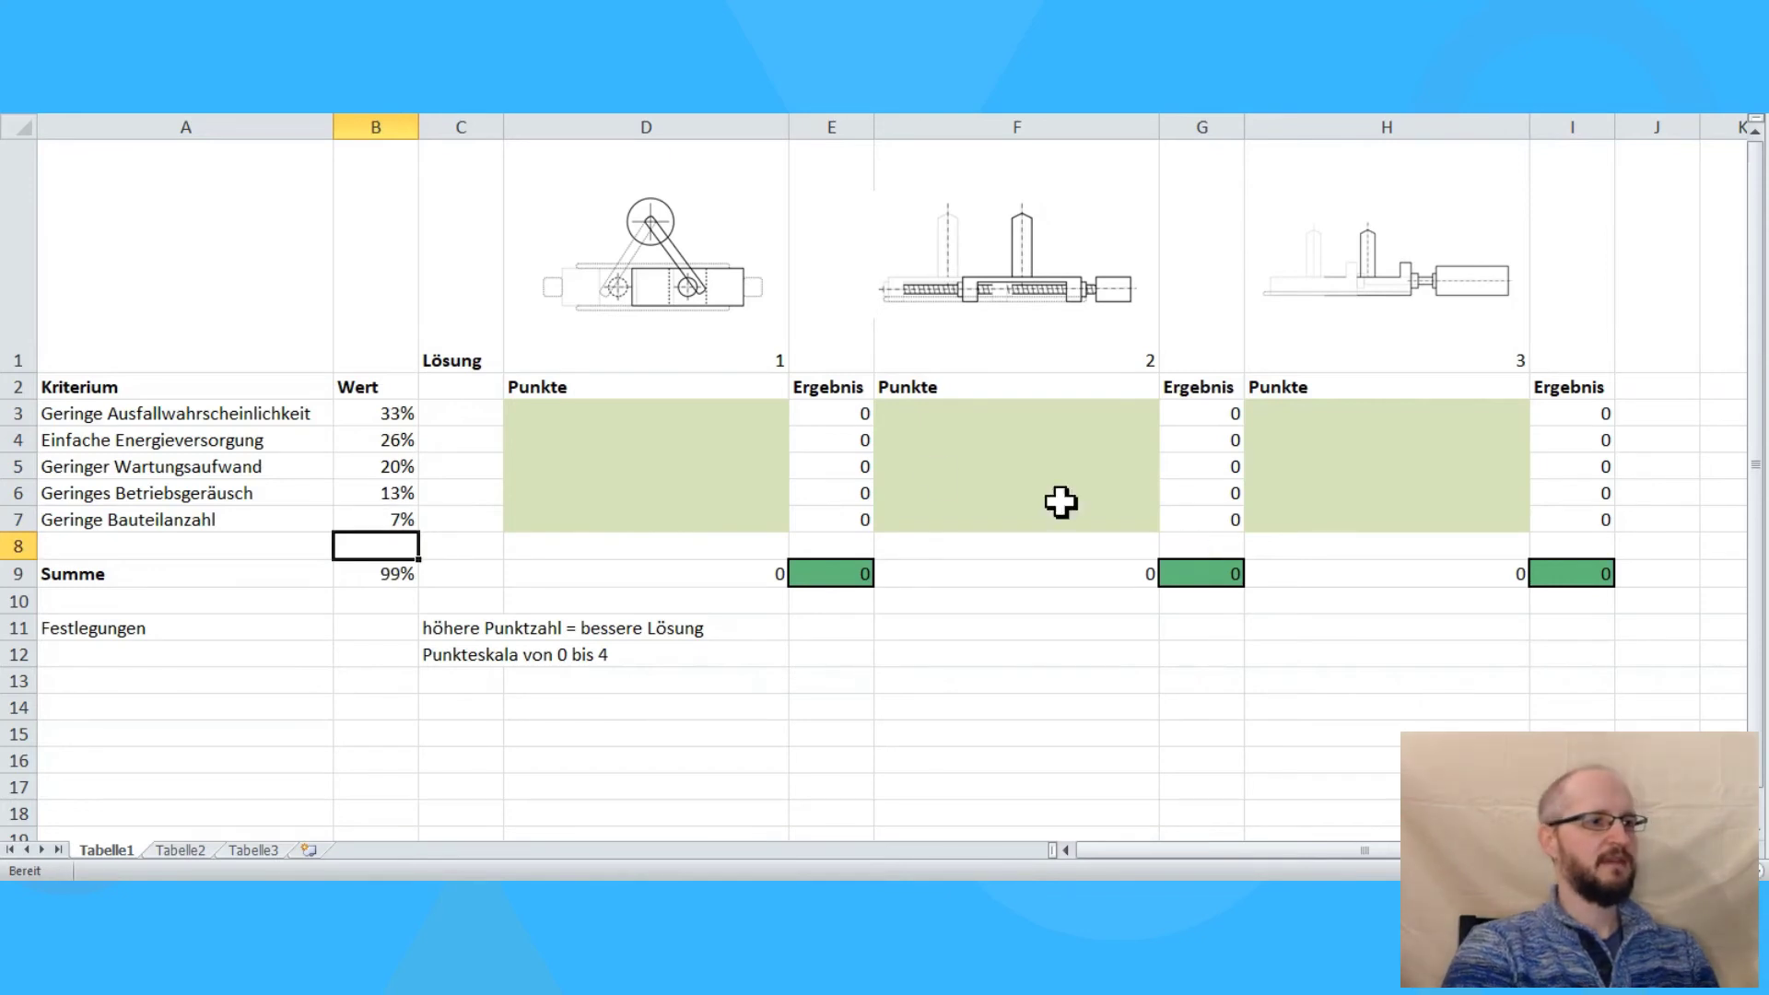
click(370, 576)
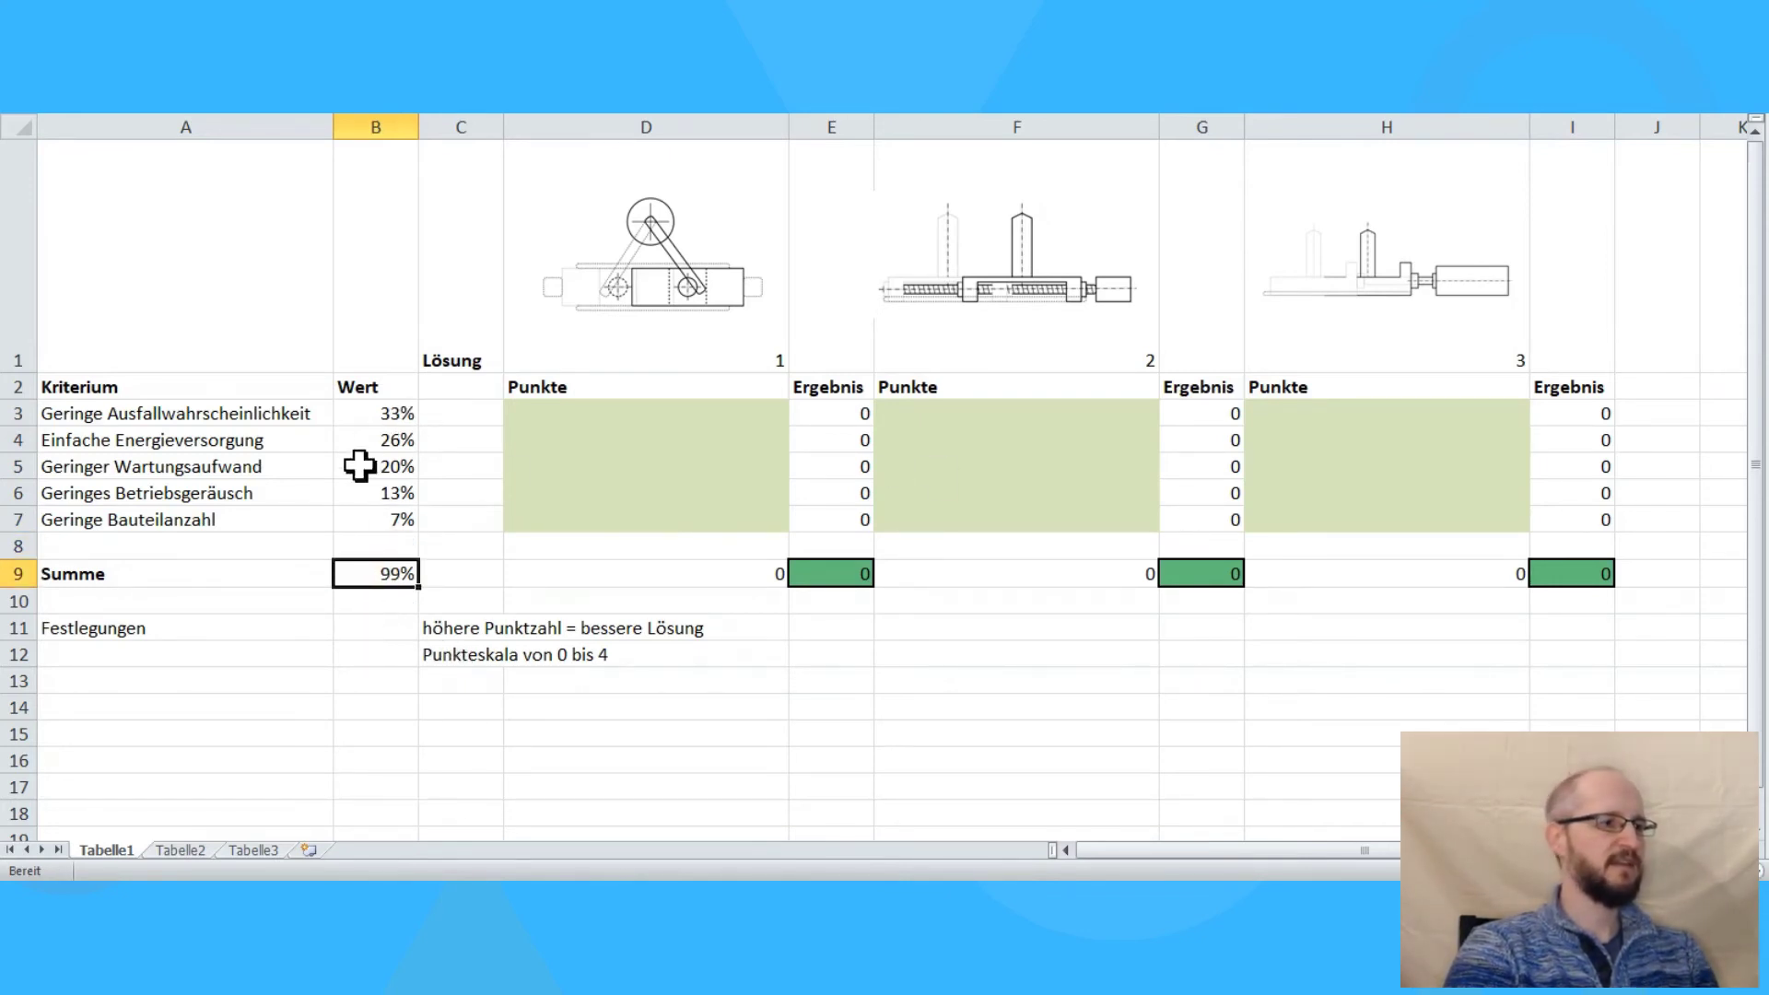
Refine the first two weights to 33,3% and 26,7% so the Summe row reaches 100%.
click(373, 413)
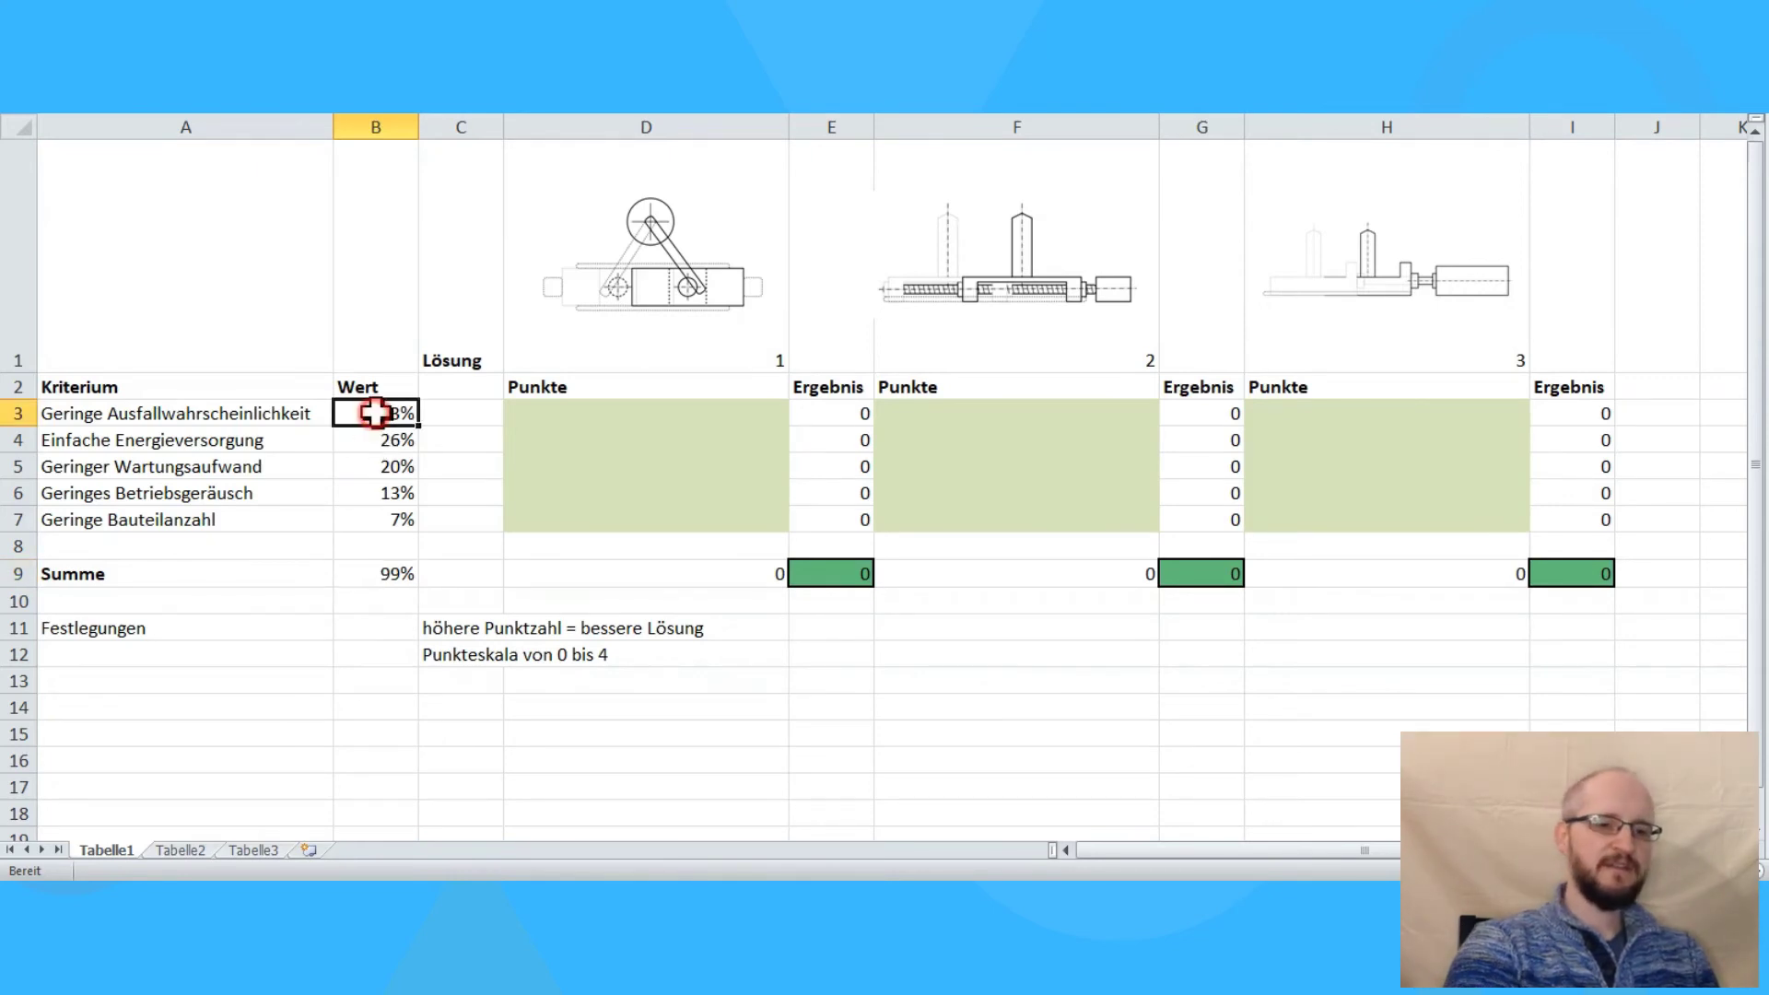
double_click(380, 413)
text(,3)
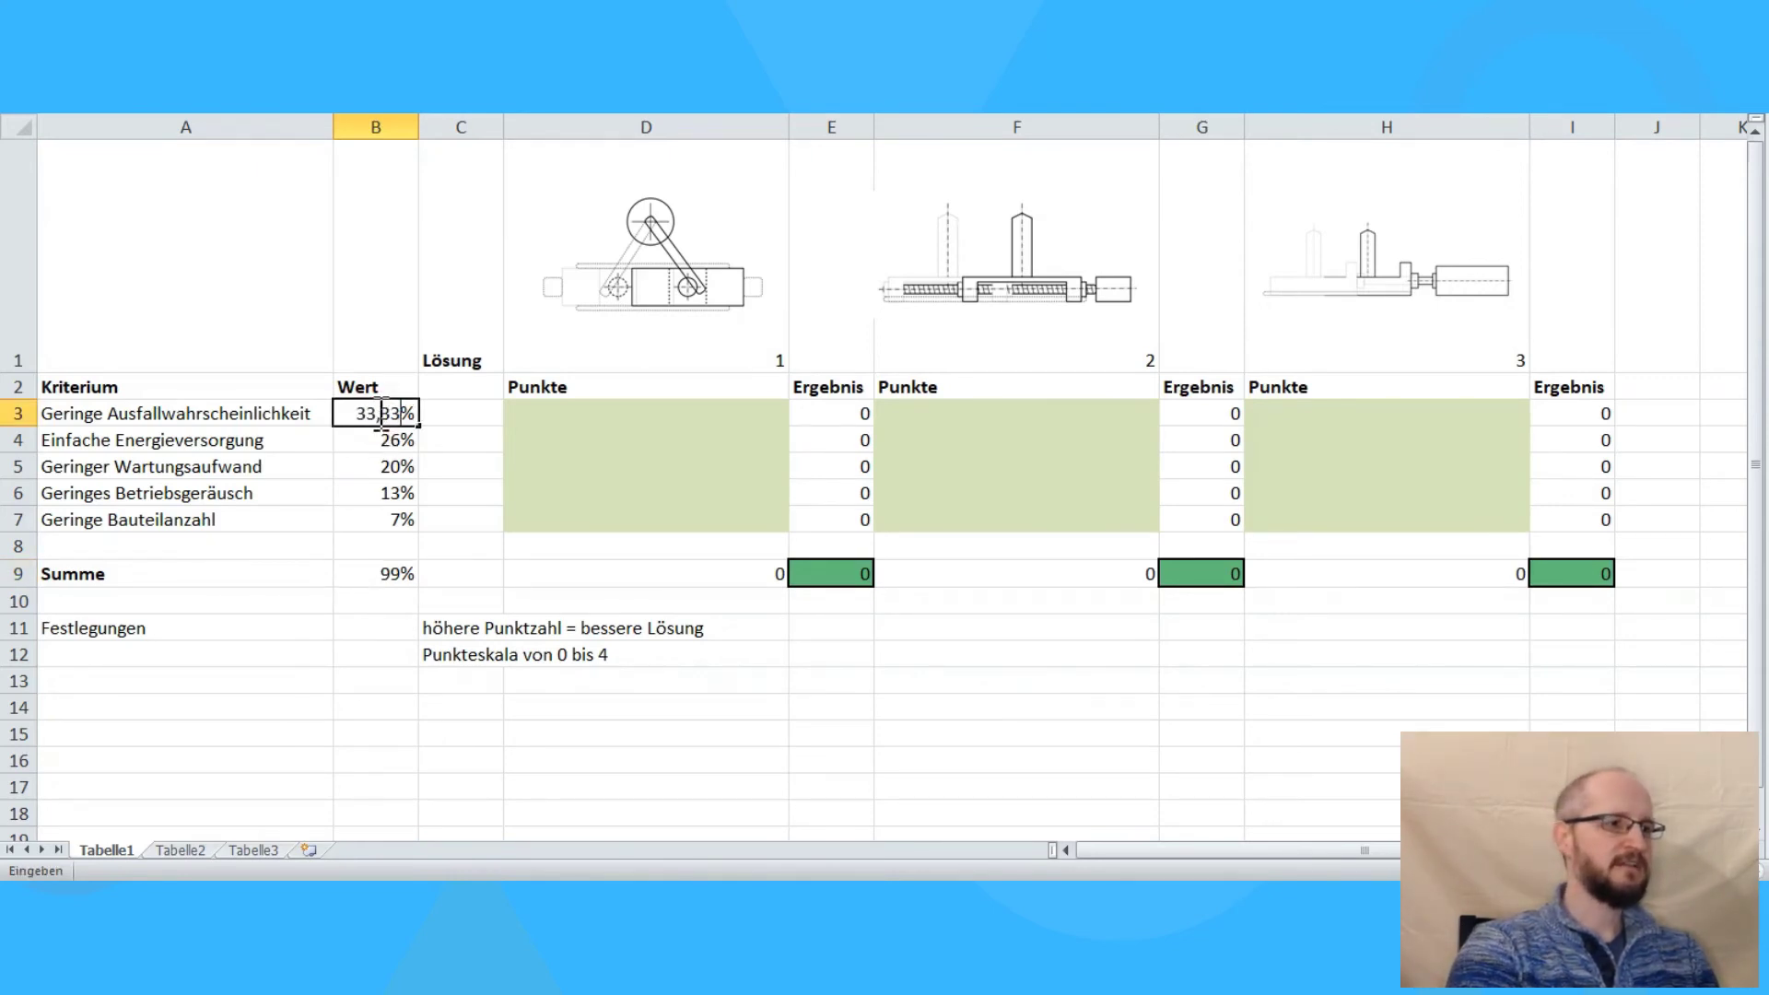
key(Return)
key(F2)
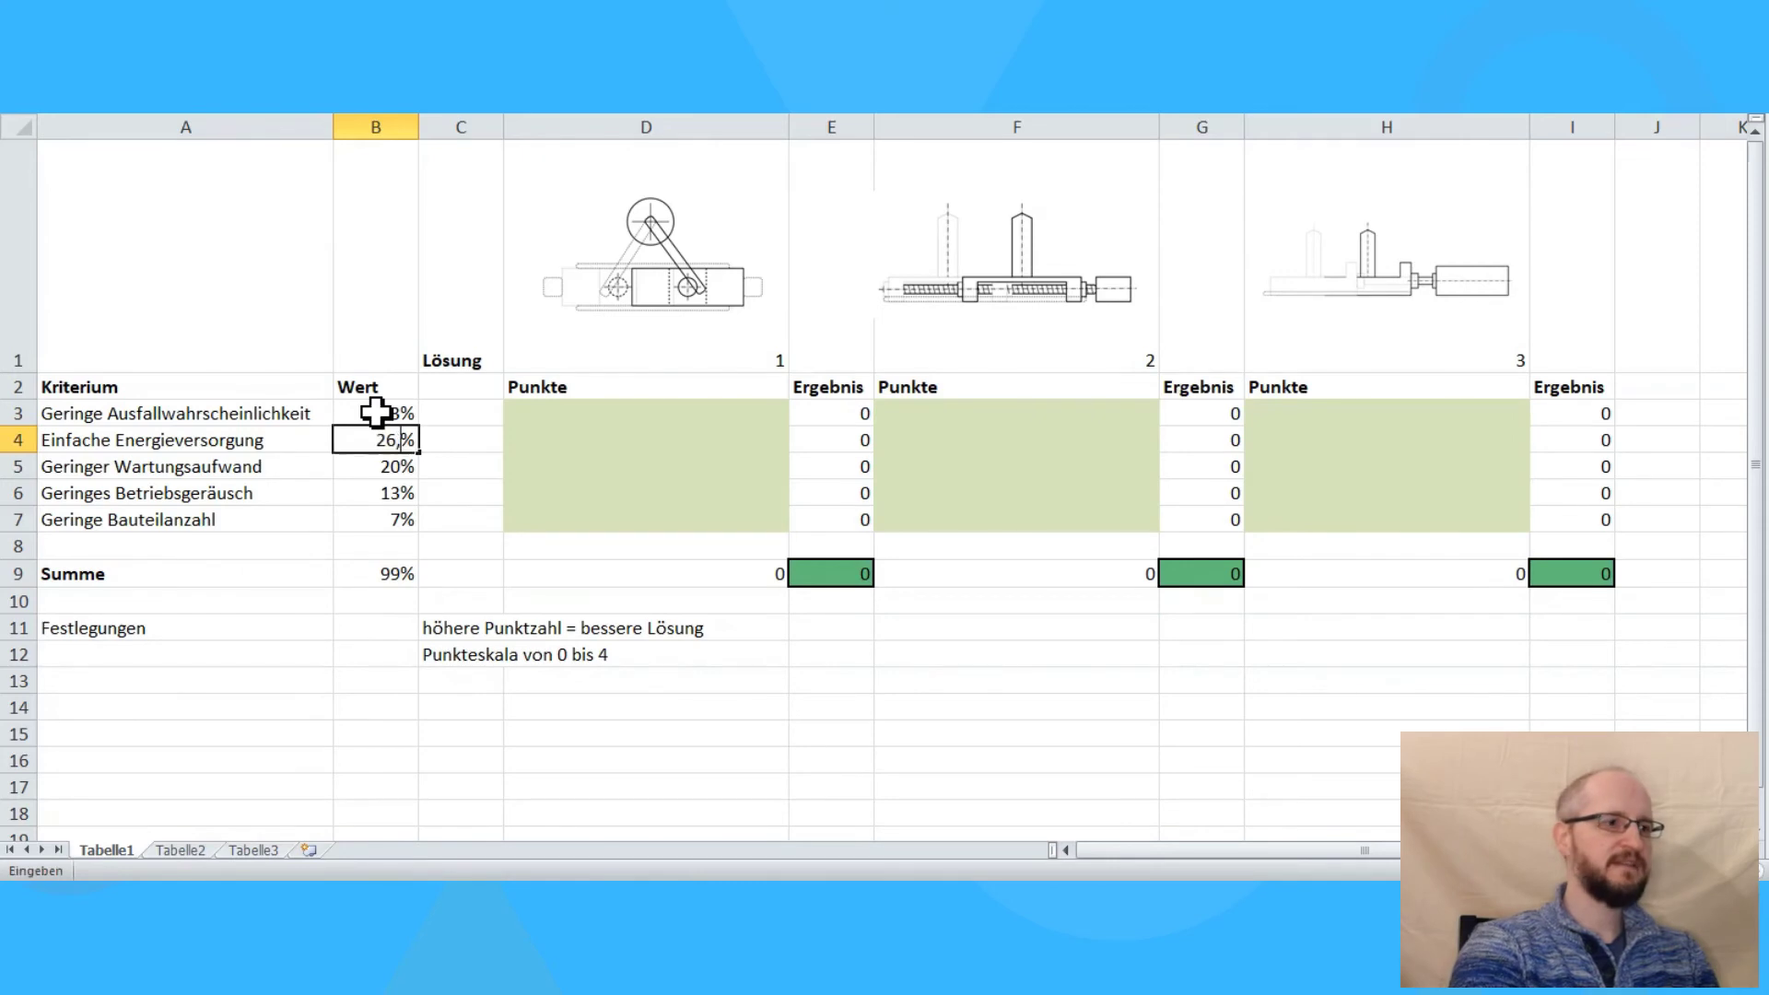
text(,7)
key(Return)
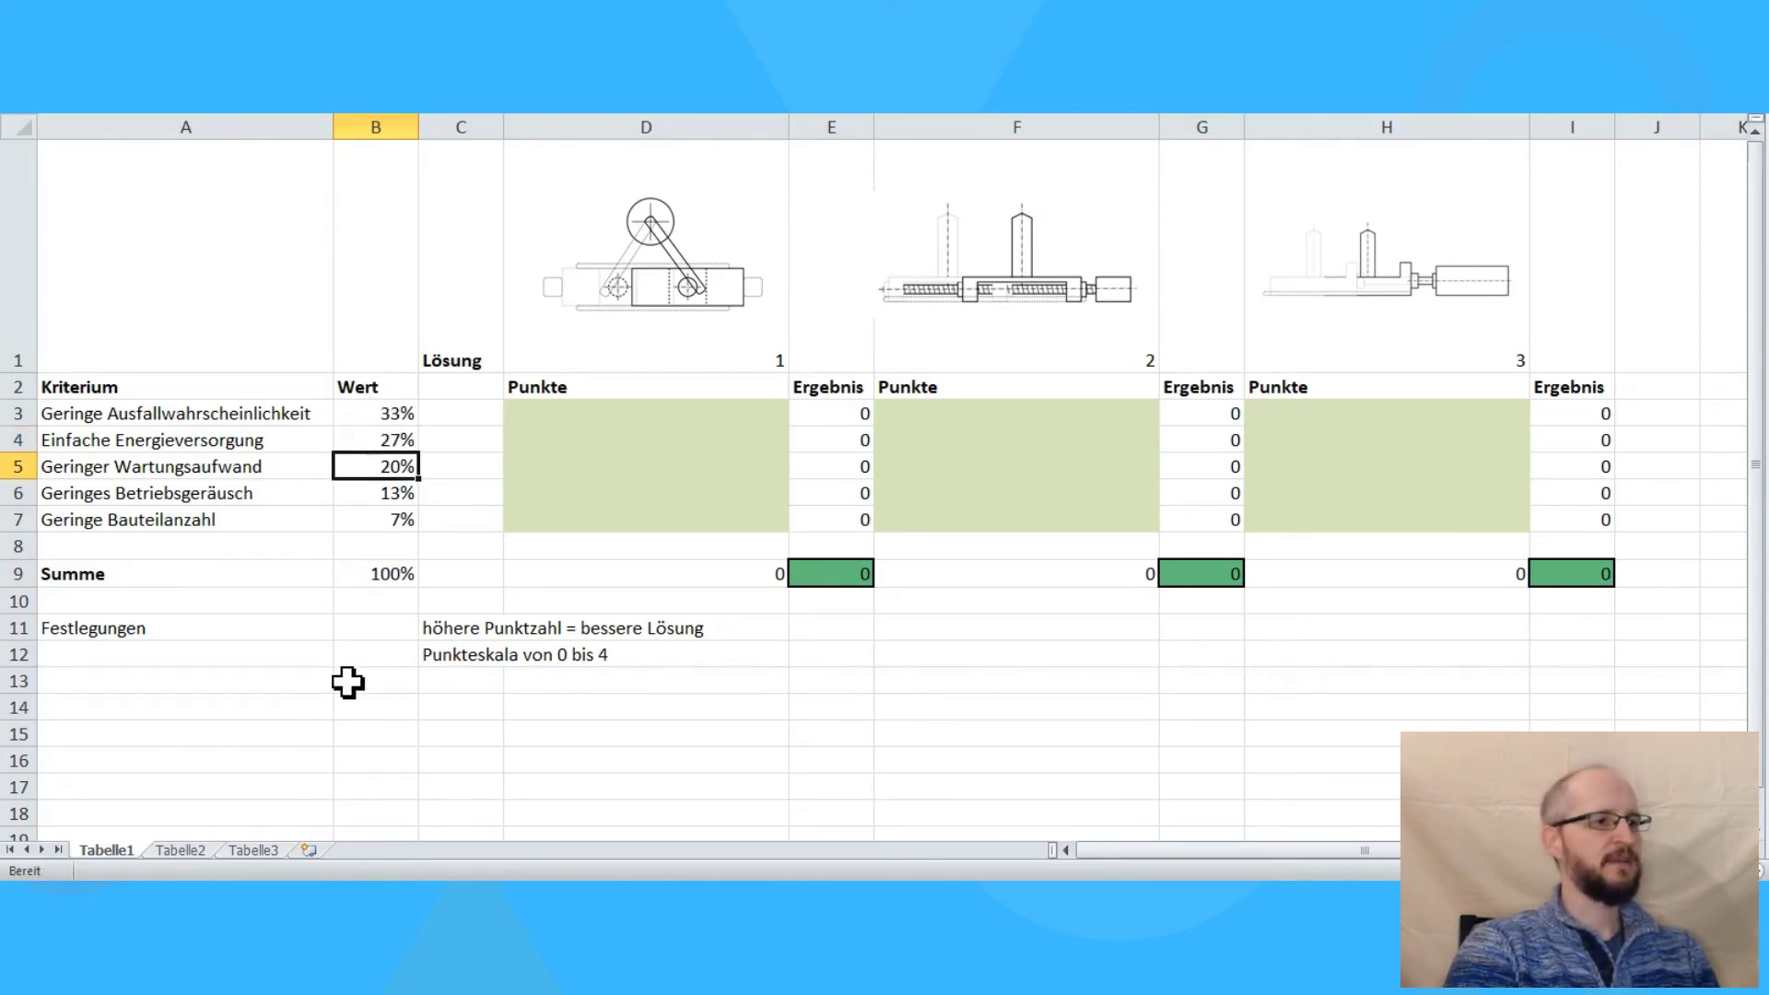
click(321, 585)
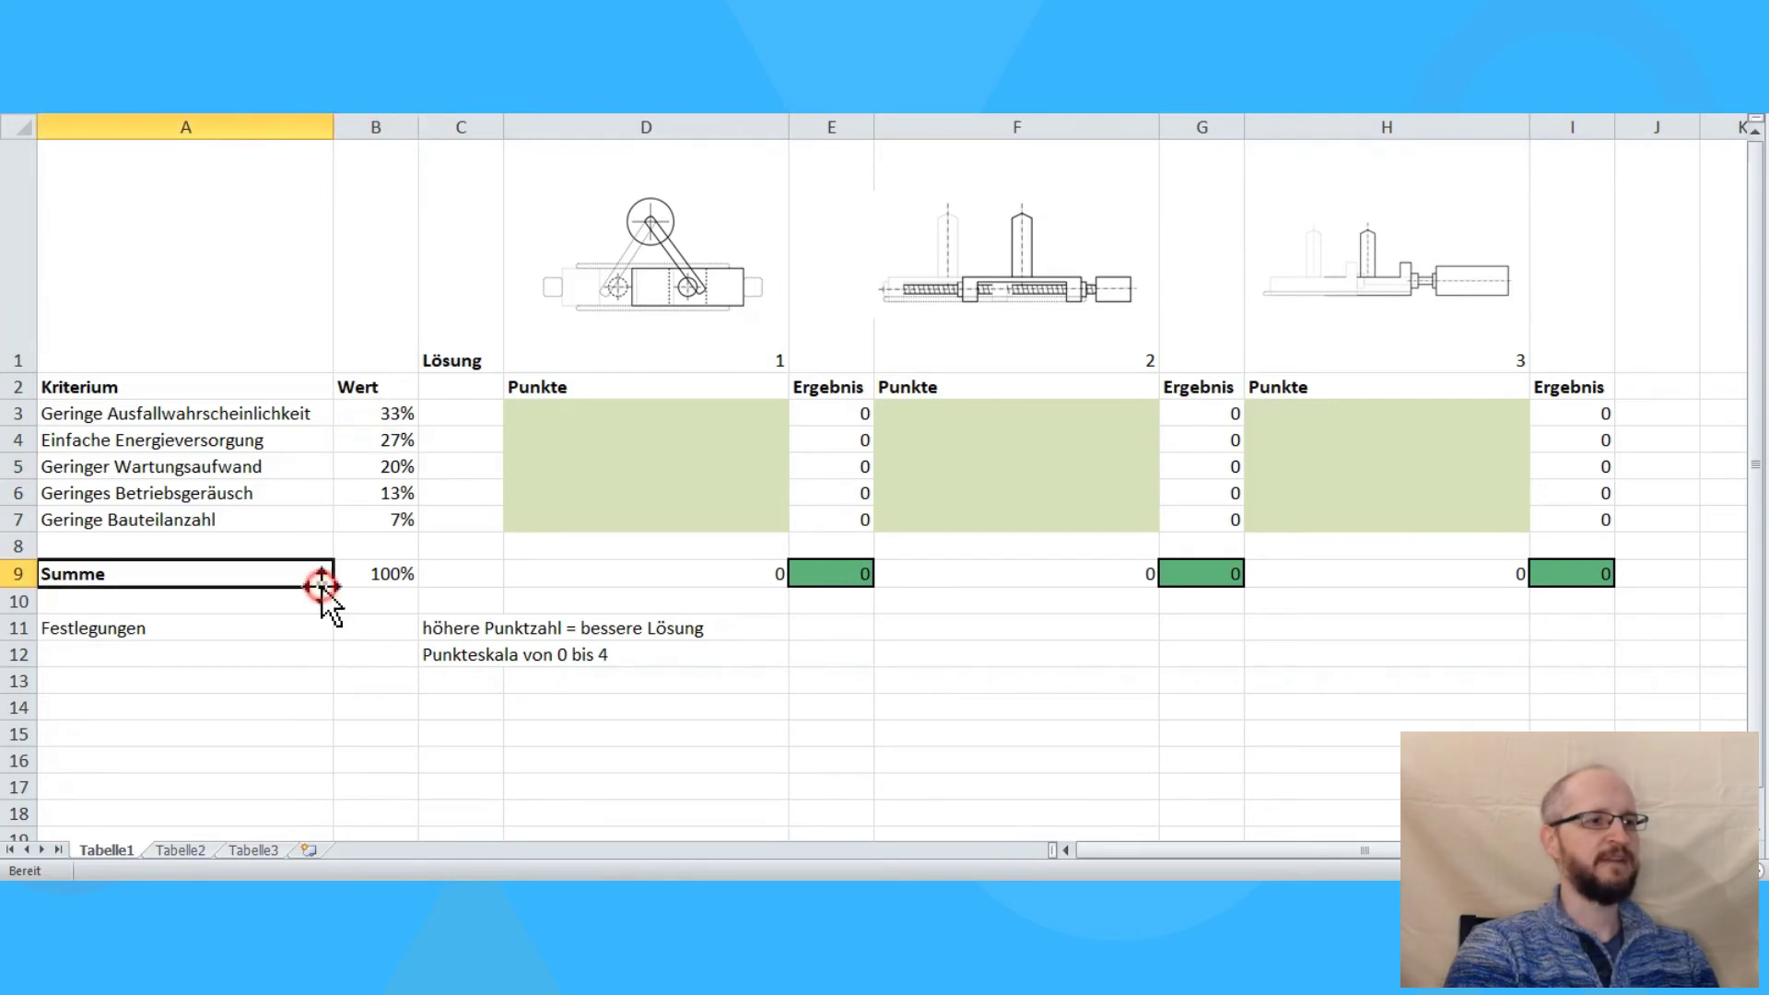
click(387, 759)
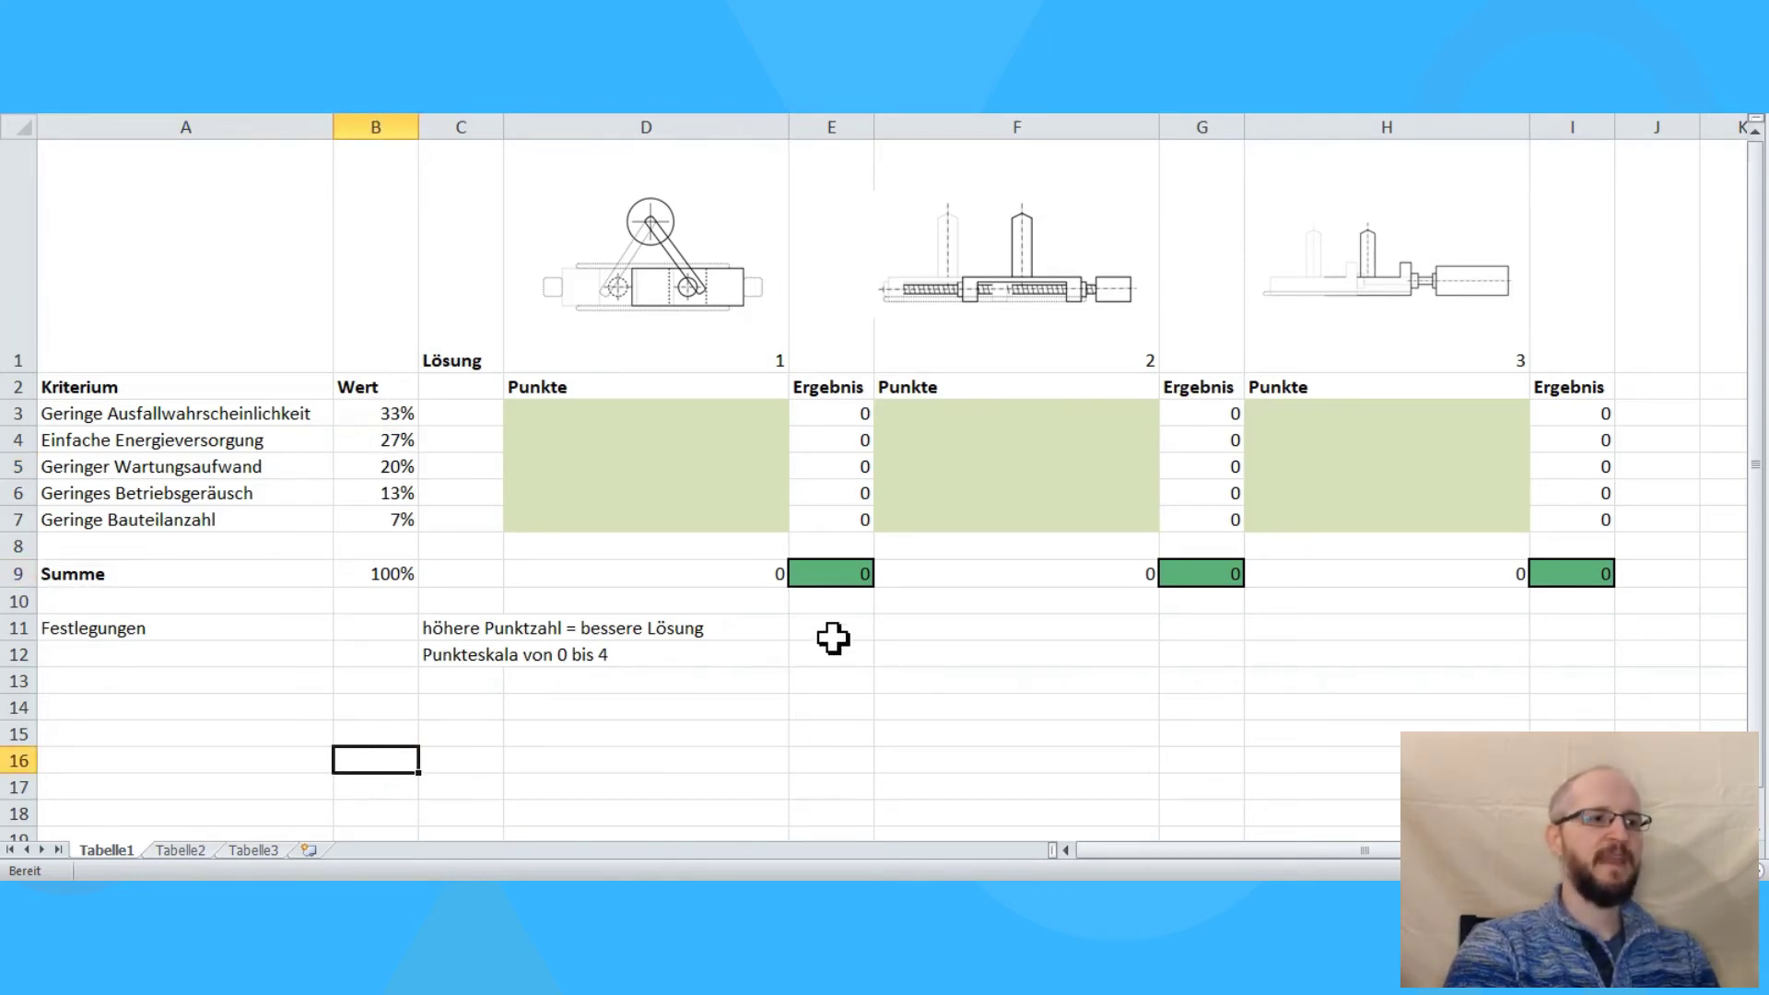
click(652, 420)
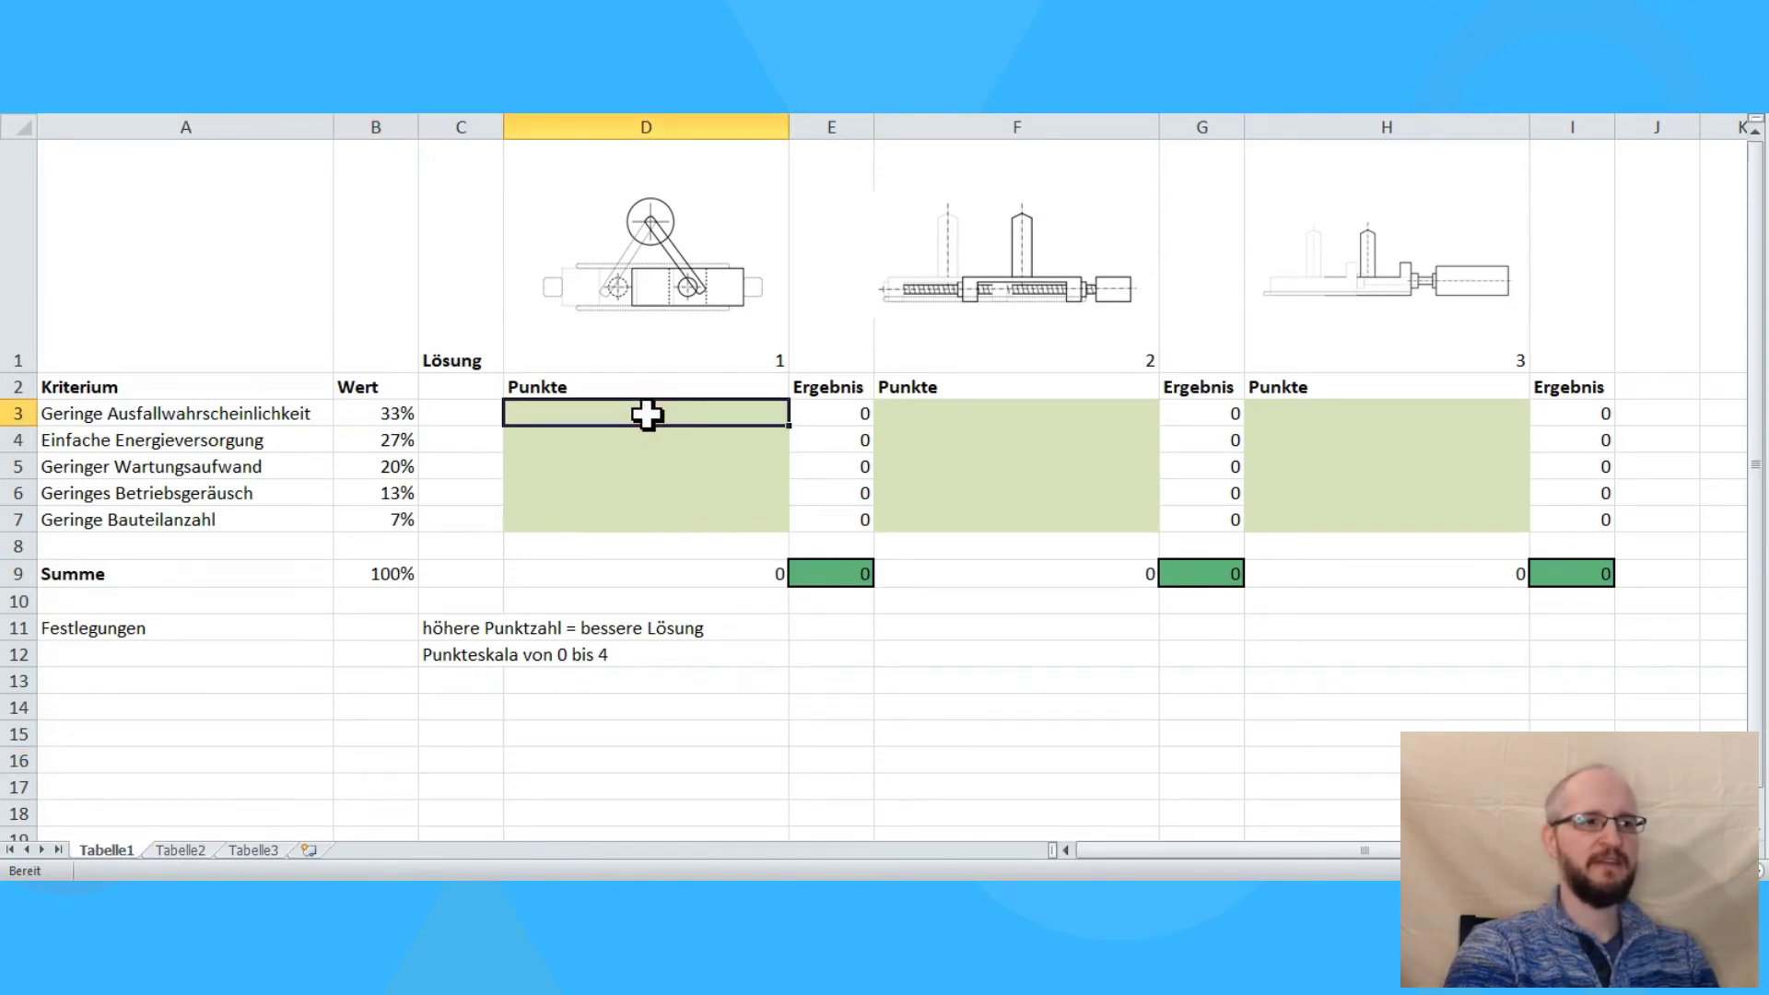
click(389, 417)
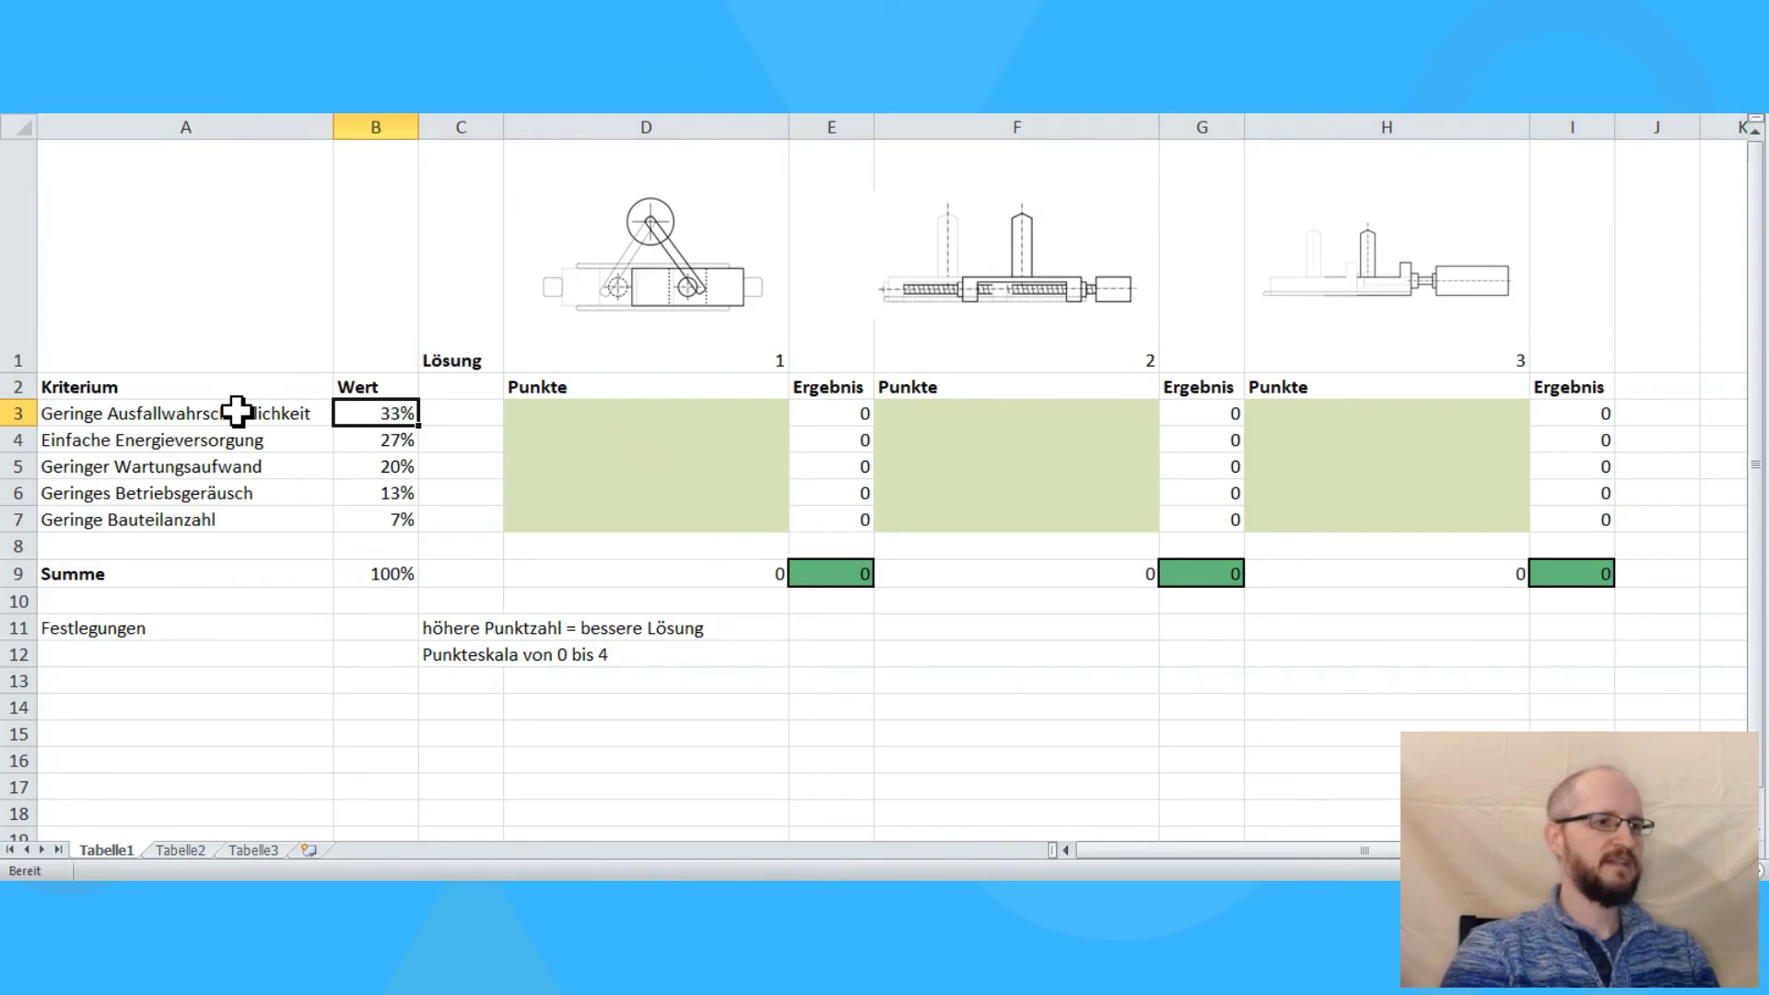
click(454, 662)
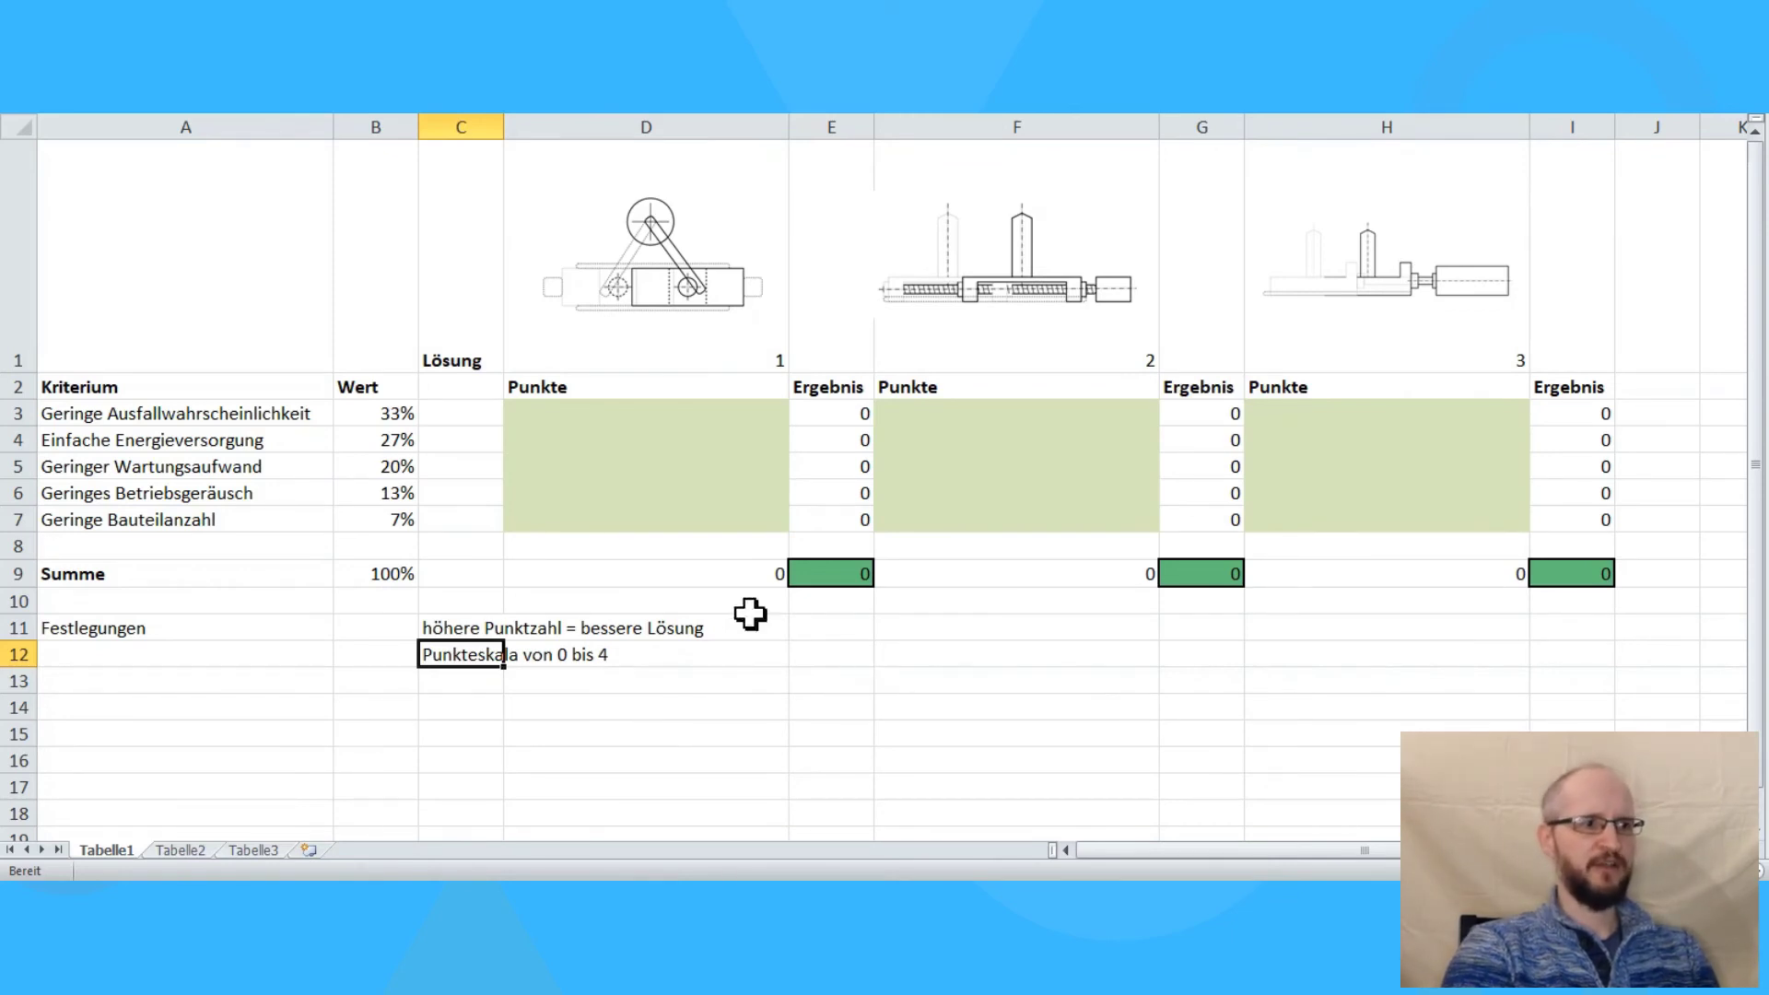
Score all three solutions 3 on Geringe Ausfallwahrscheinlichkeit in D3, F3 and H3.
click(612, 414)
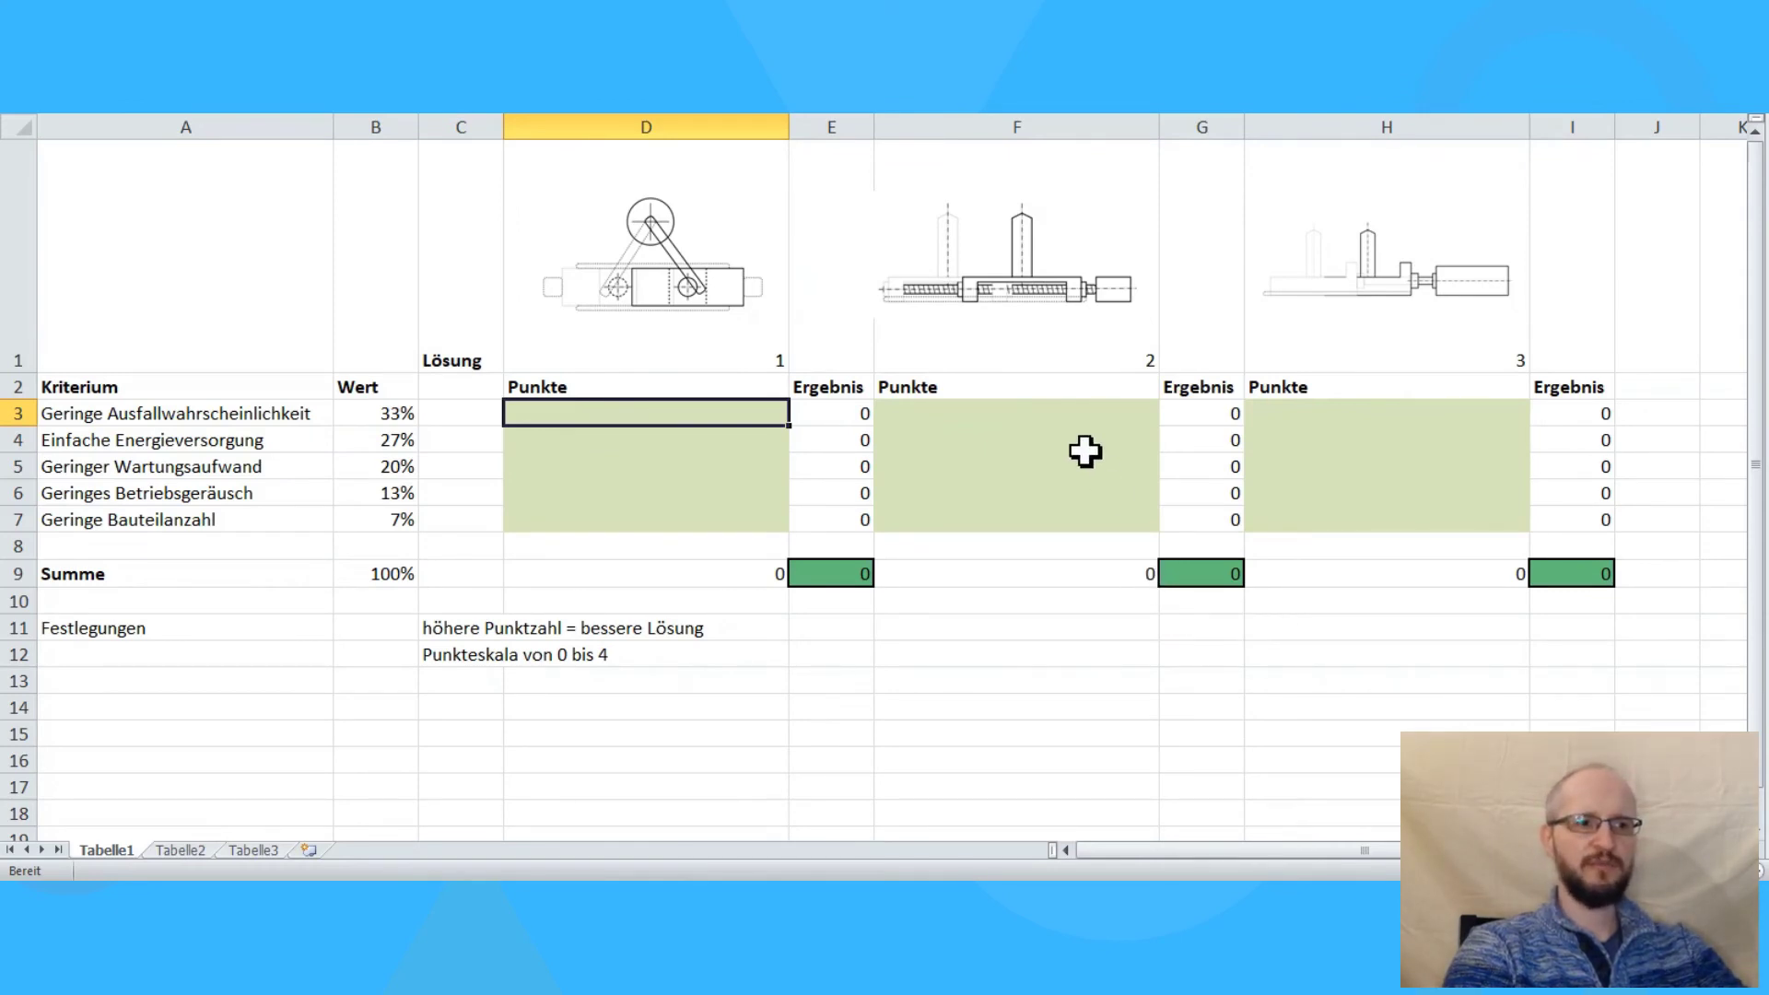
text(3)
click(1092, 410)
text(3)
click(1347, 414)
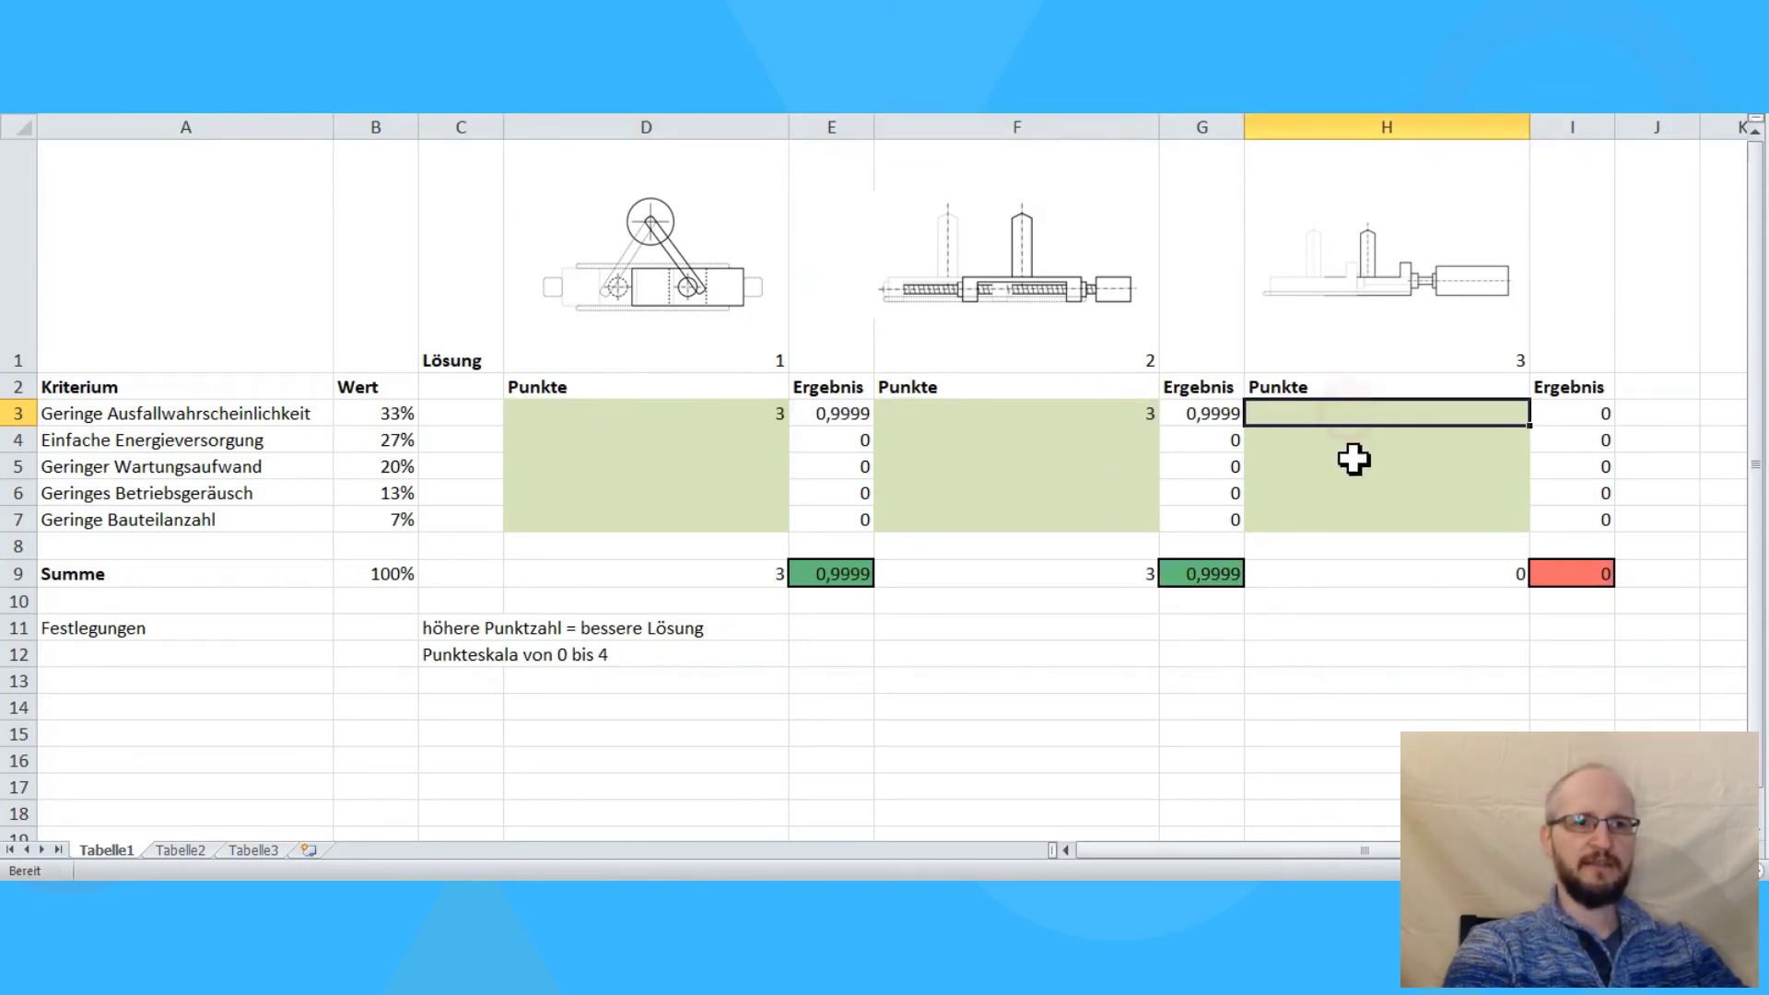
text(3)
click(1365, 620)
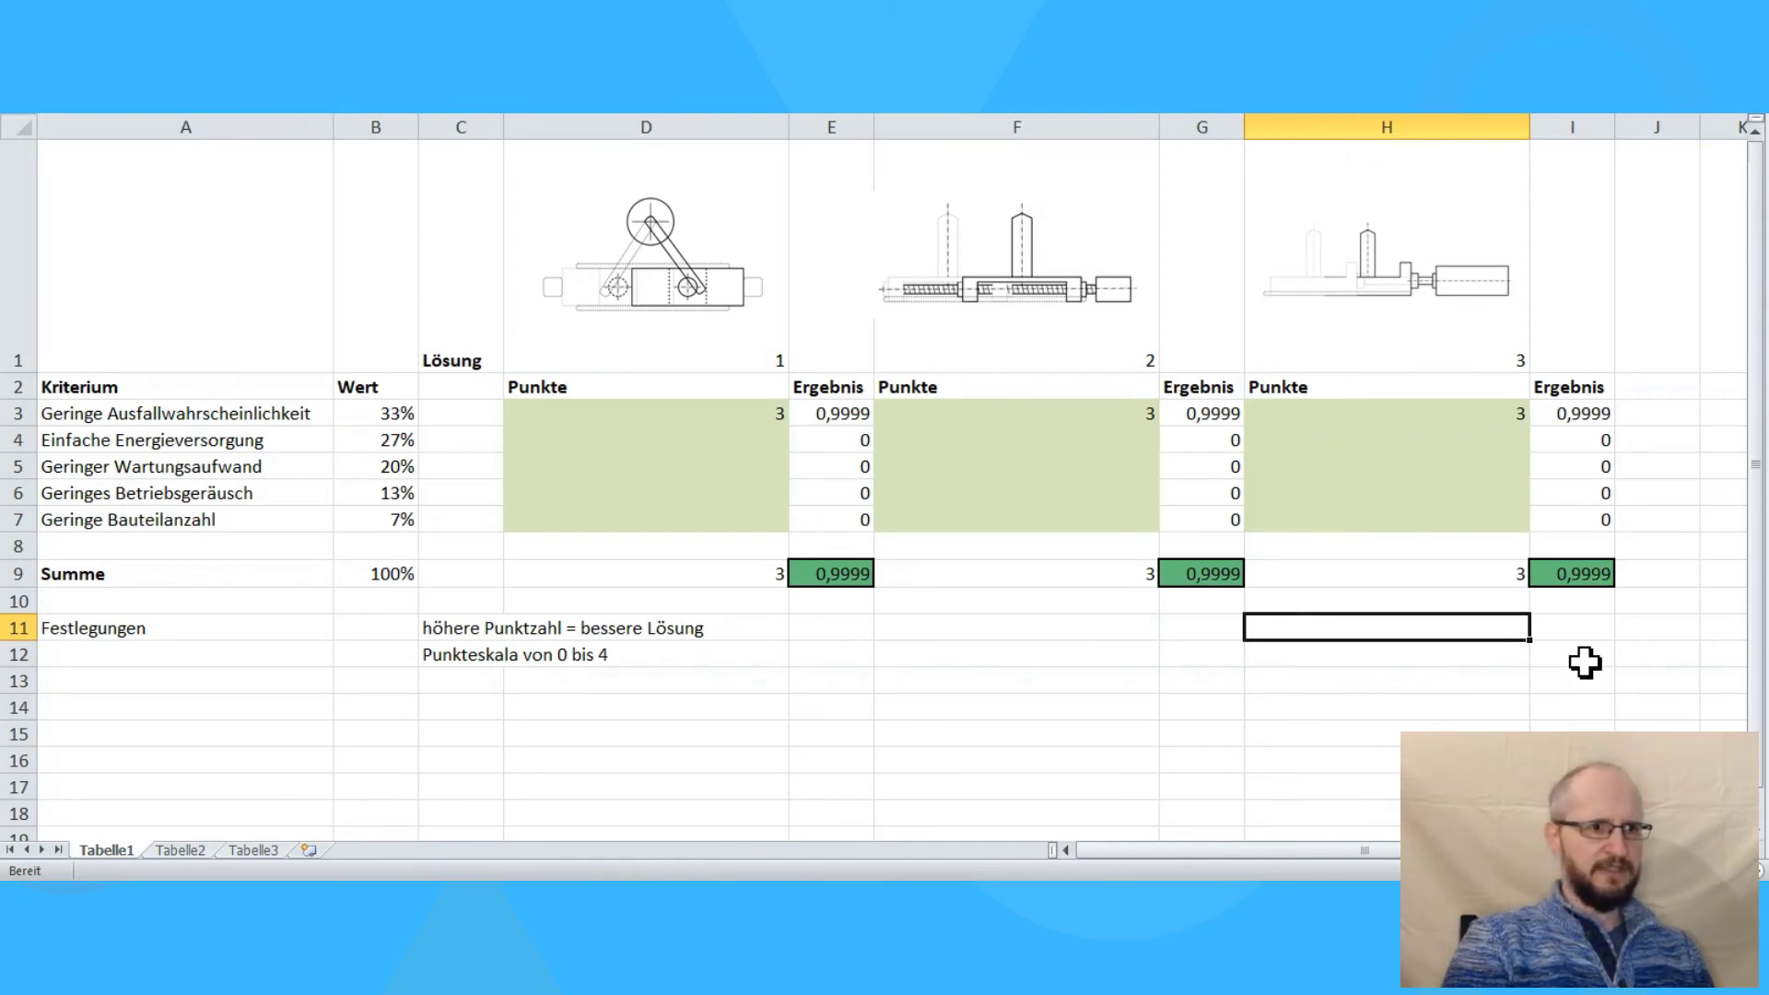
Score solutions 1 and 2 with 4 each on Einfache Energieversorgung in D4 and F4.
click(1017, 759)
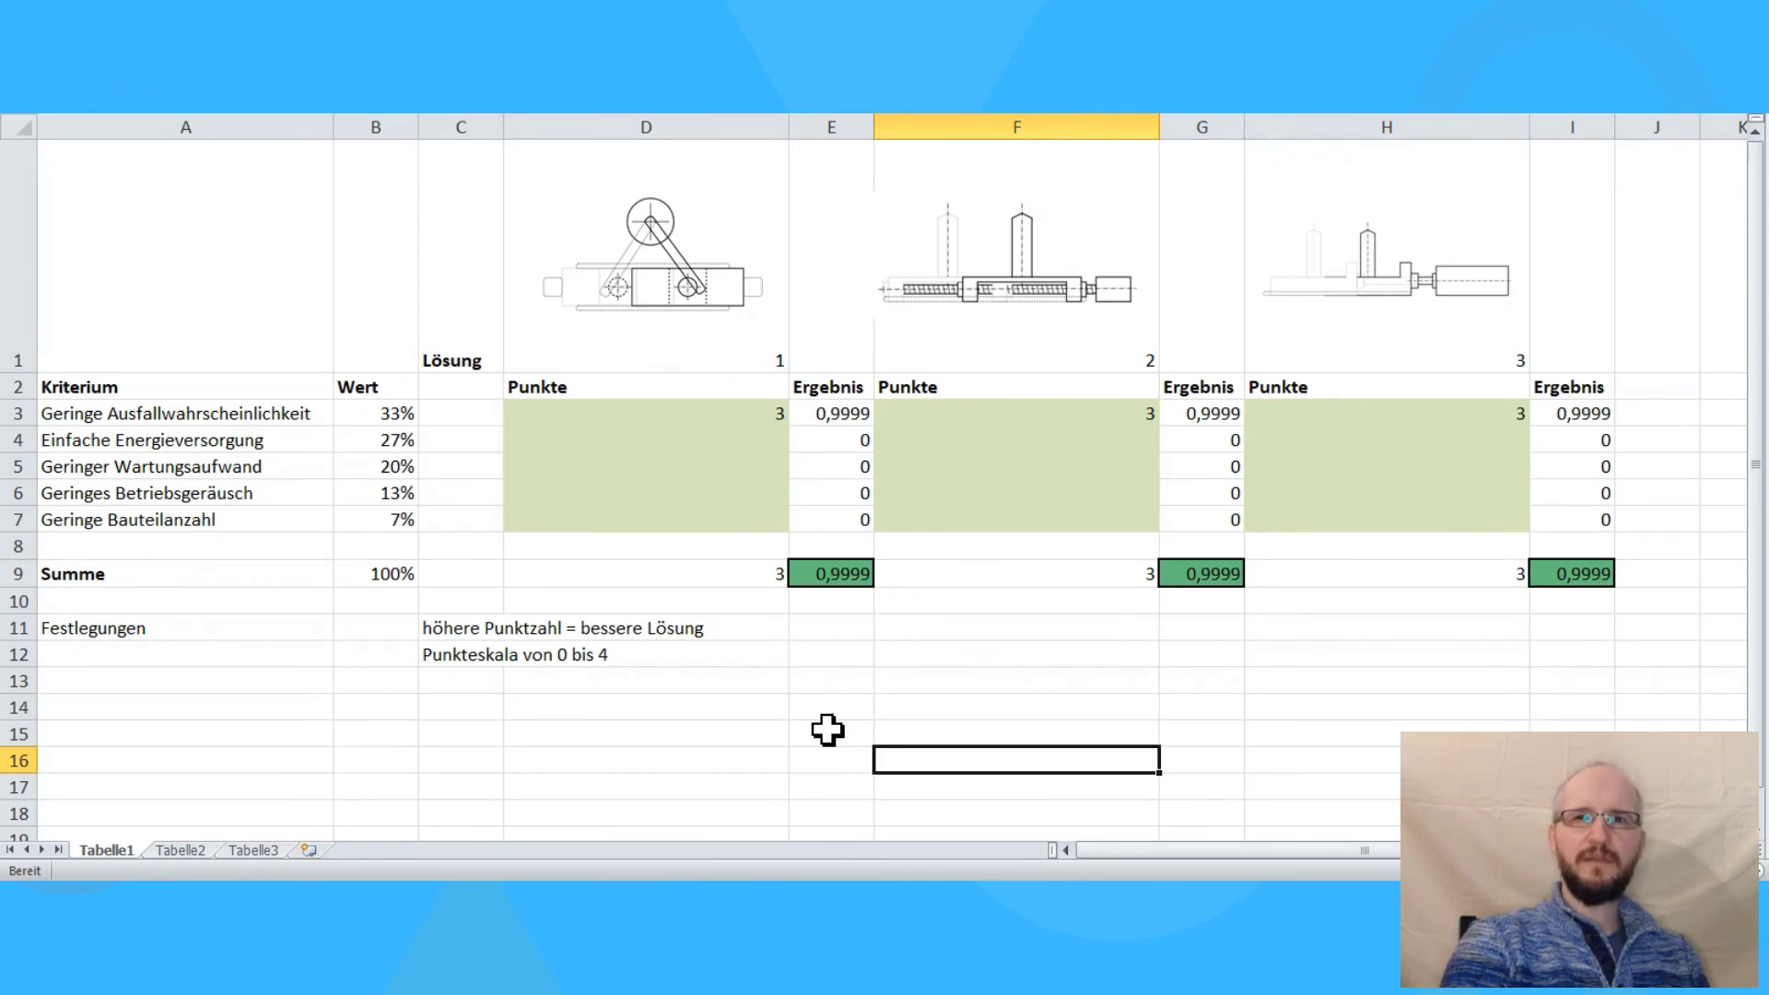
click(683, 442)
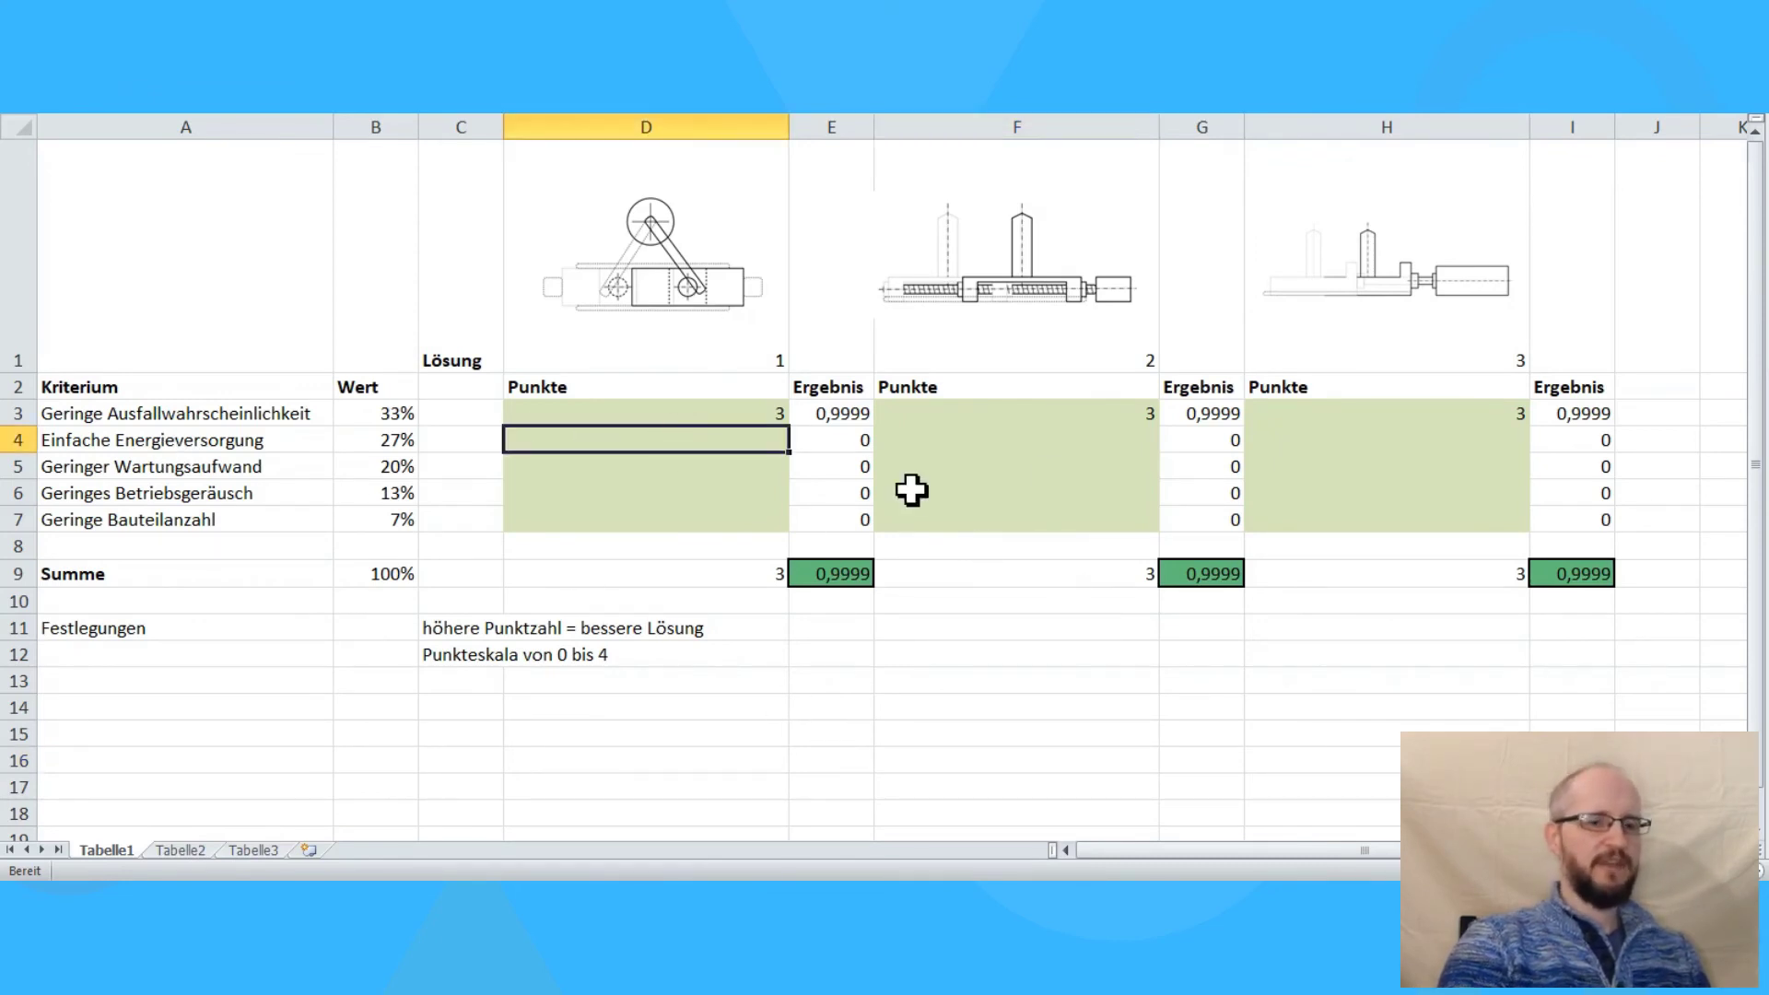
text(4)
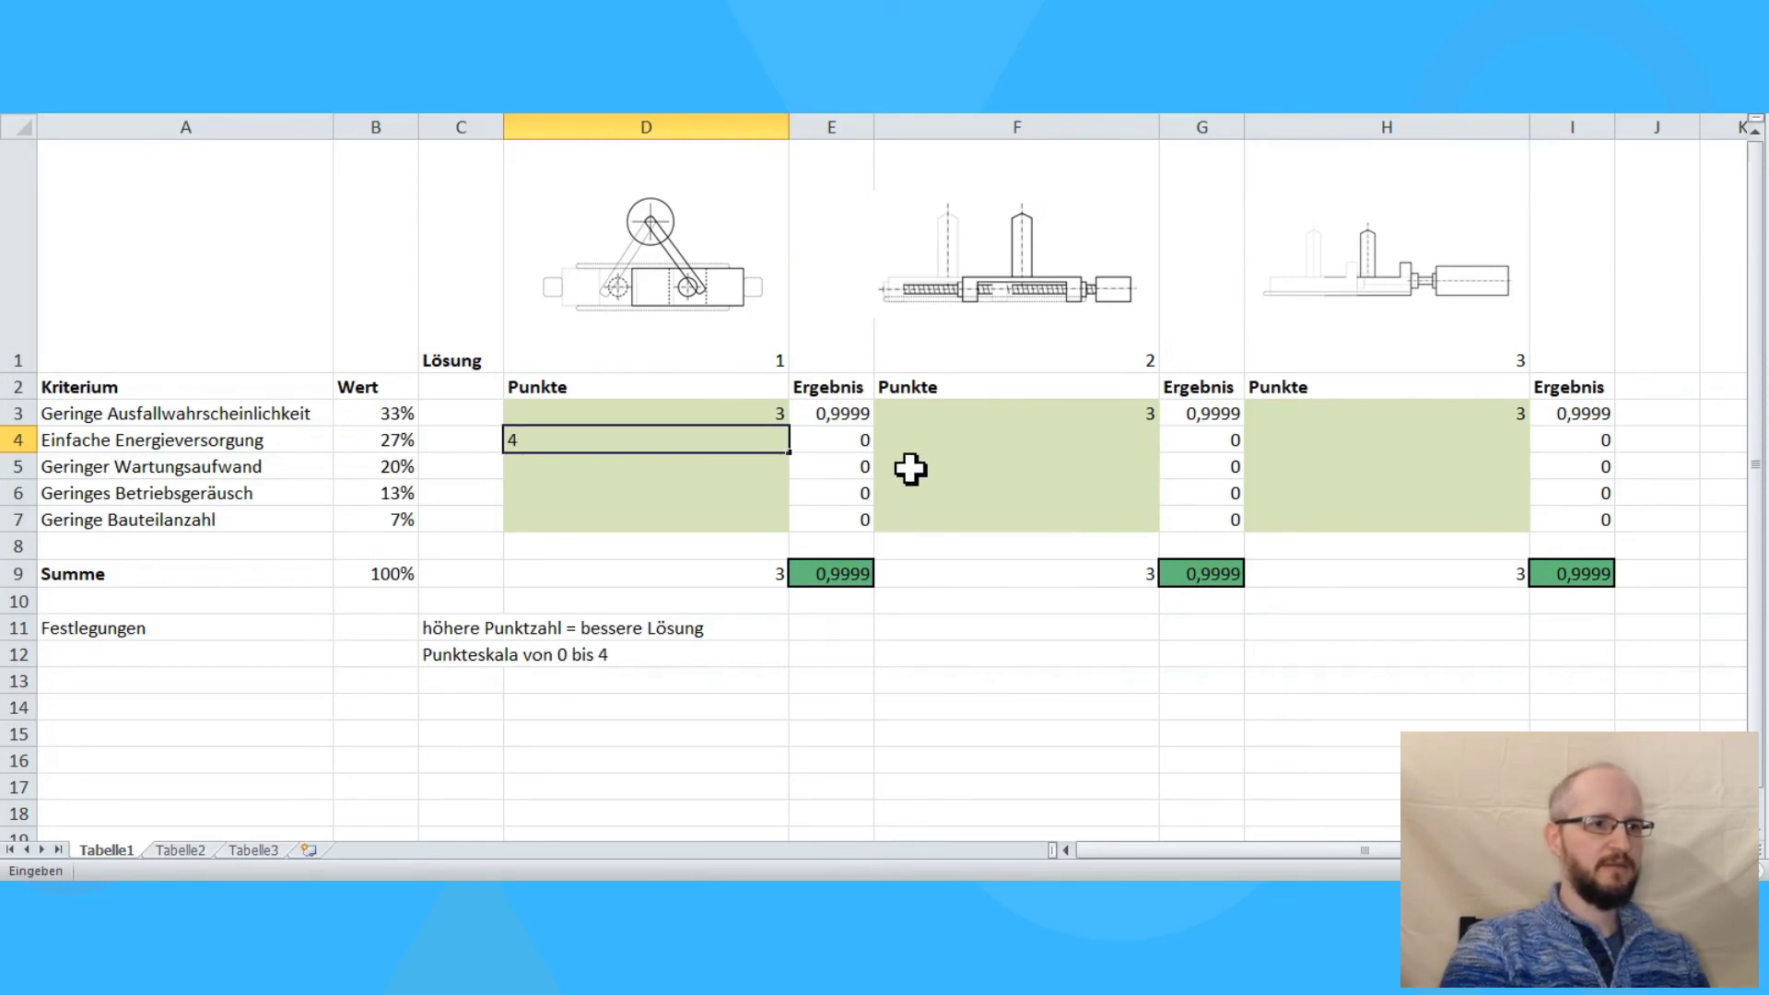
click(926, 441)
text(4)
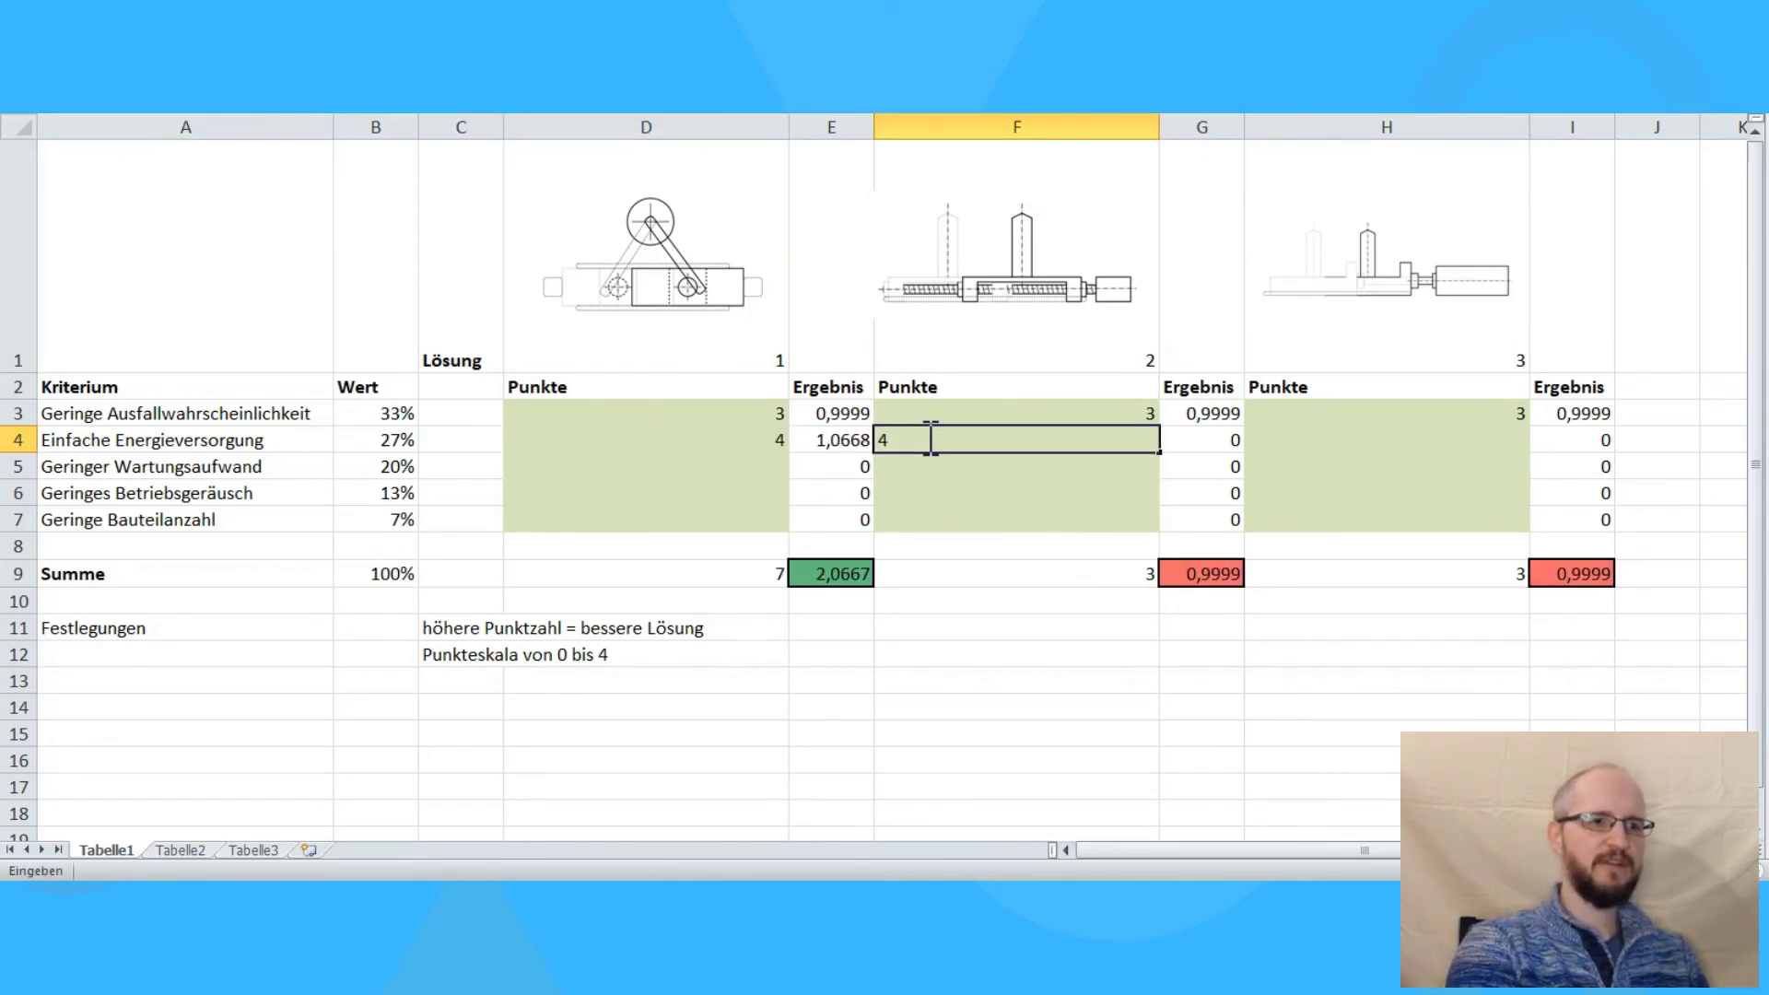
key(Return)
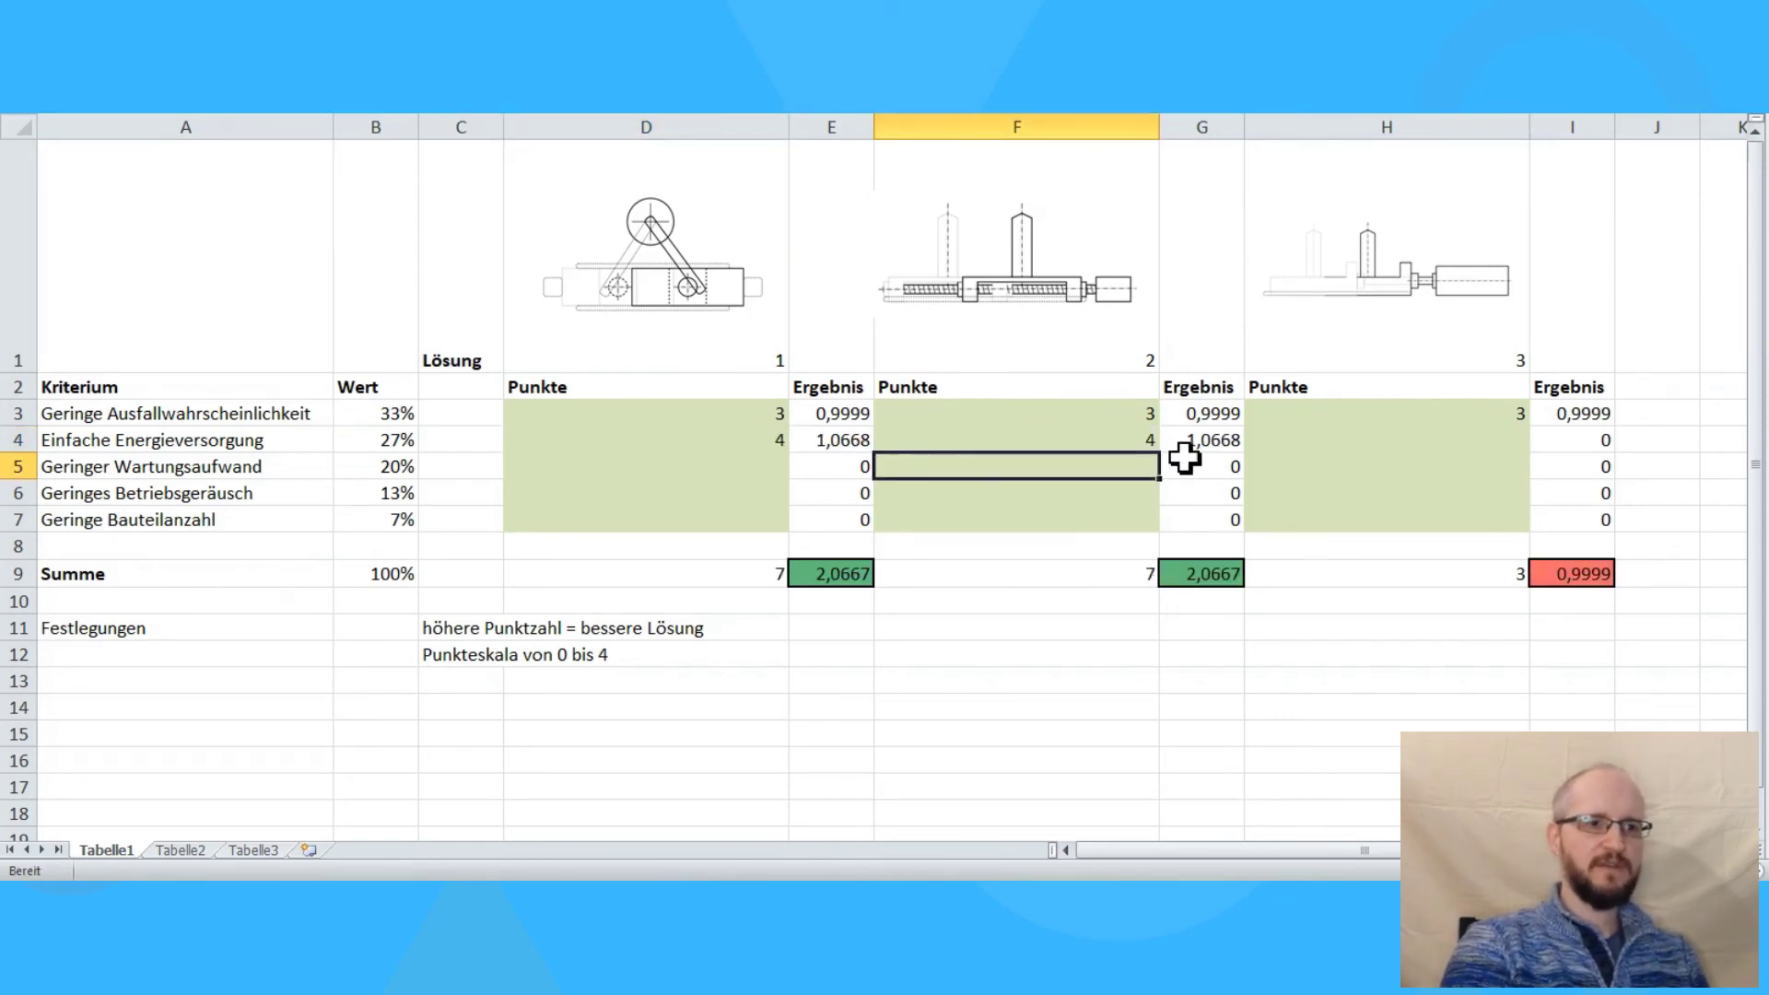
click(1350, 441)
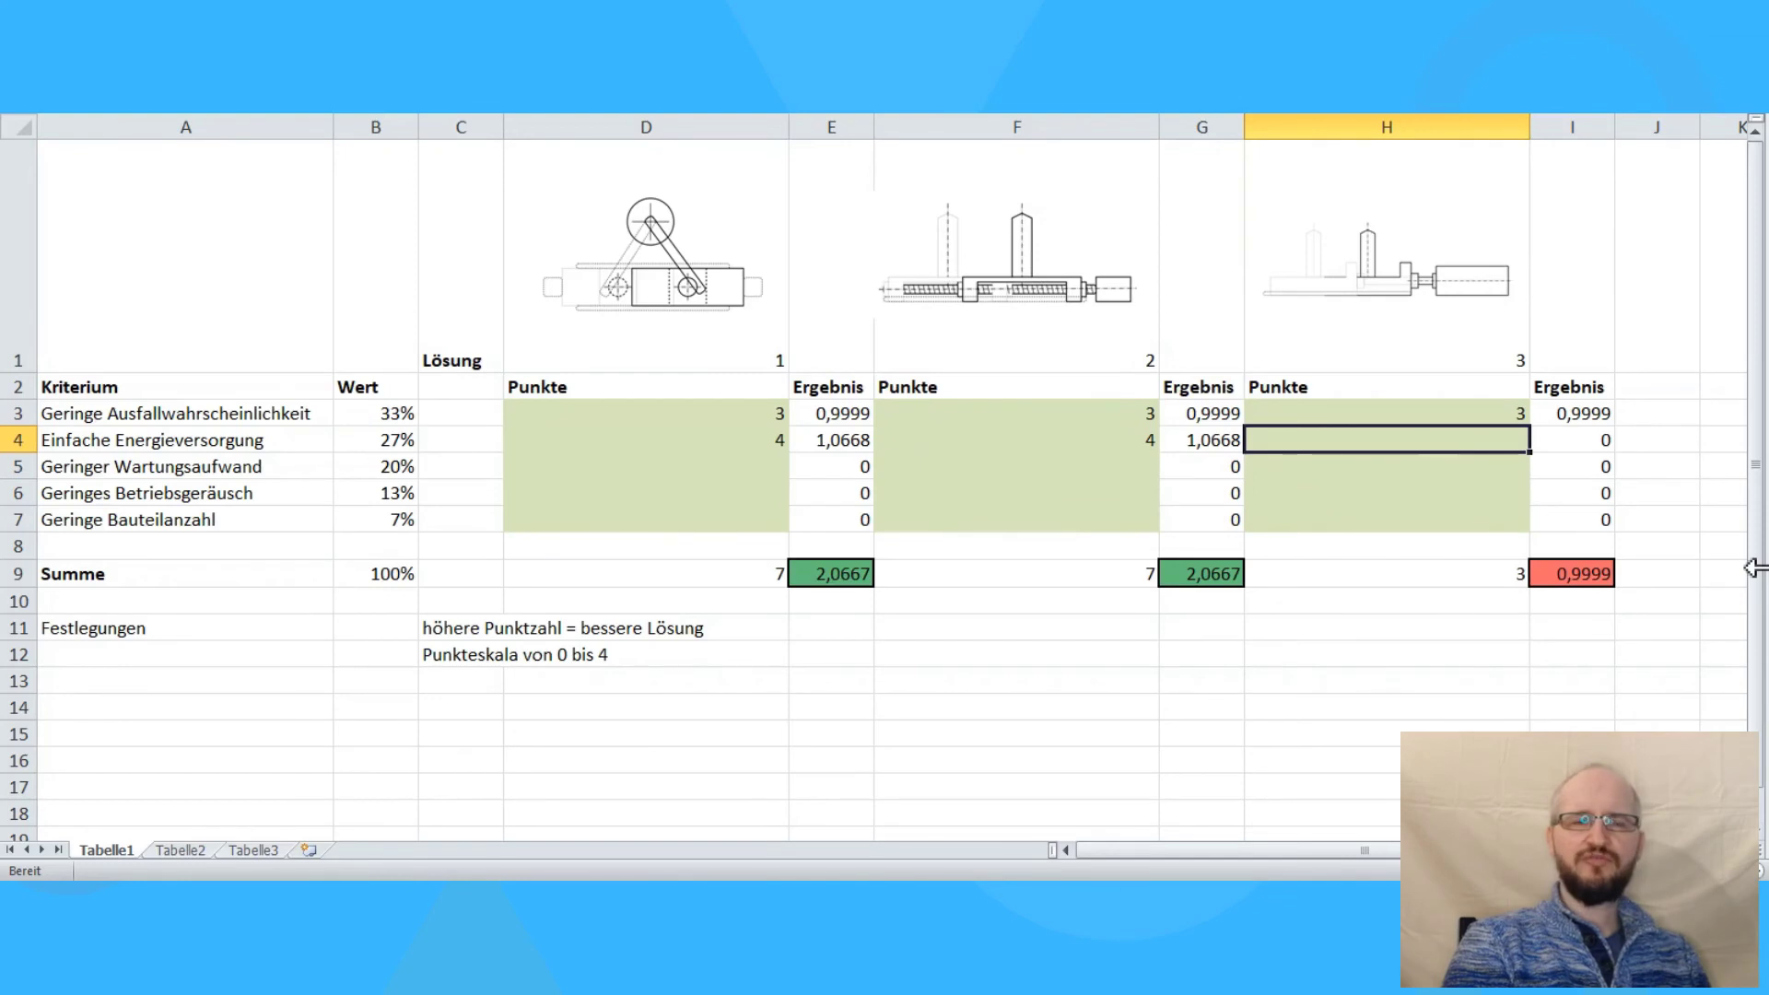
Give solution 3 a 2 for energy supply, then score Geringer Wartungsaufwand 3, 3 and 2.
text(2)
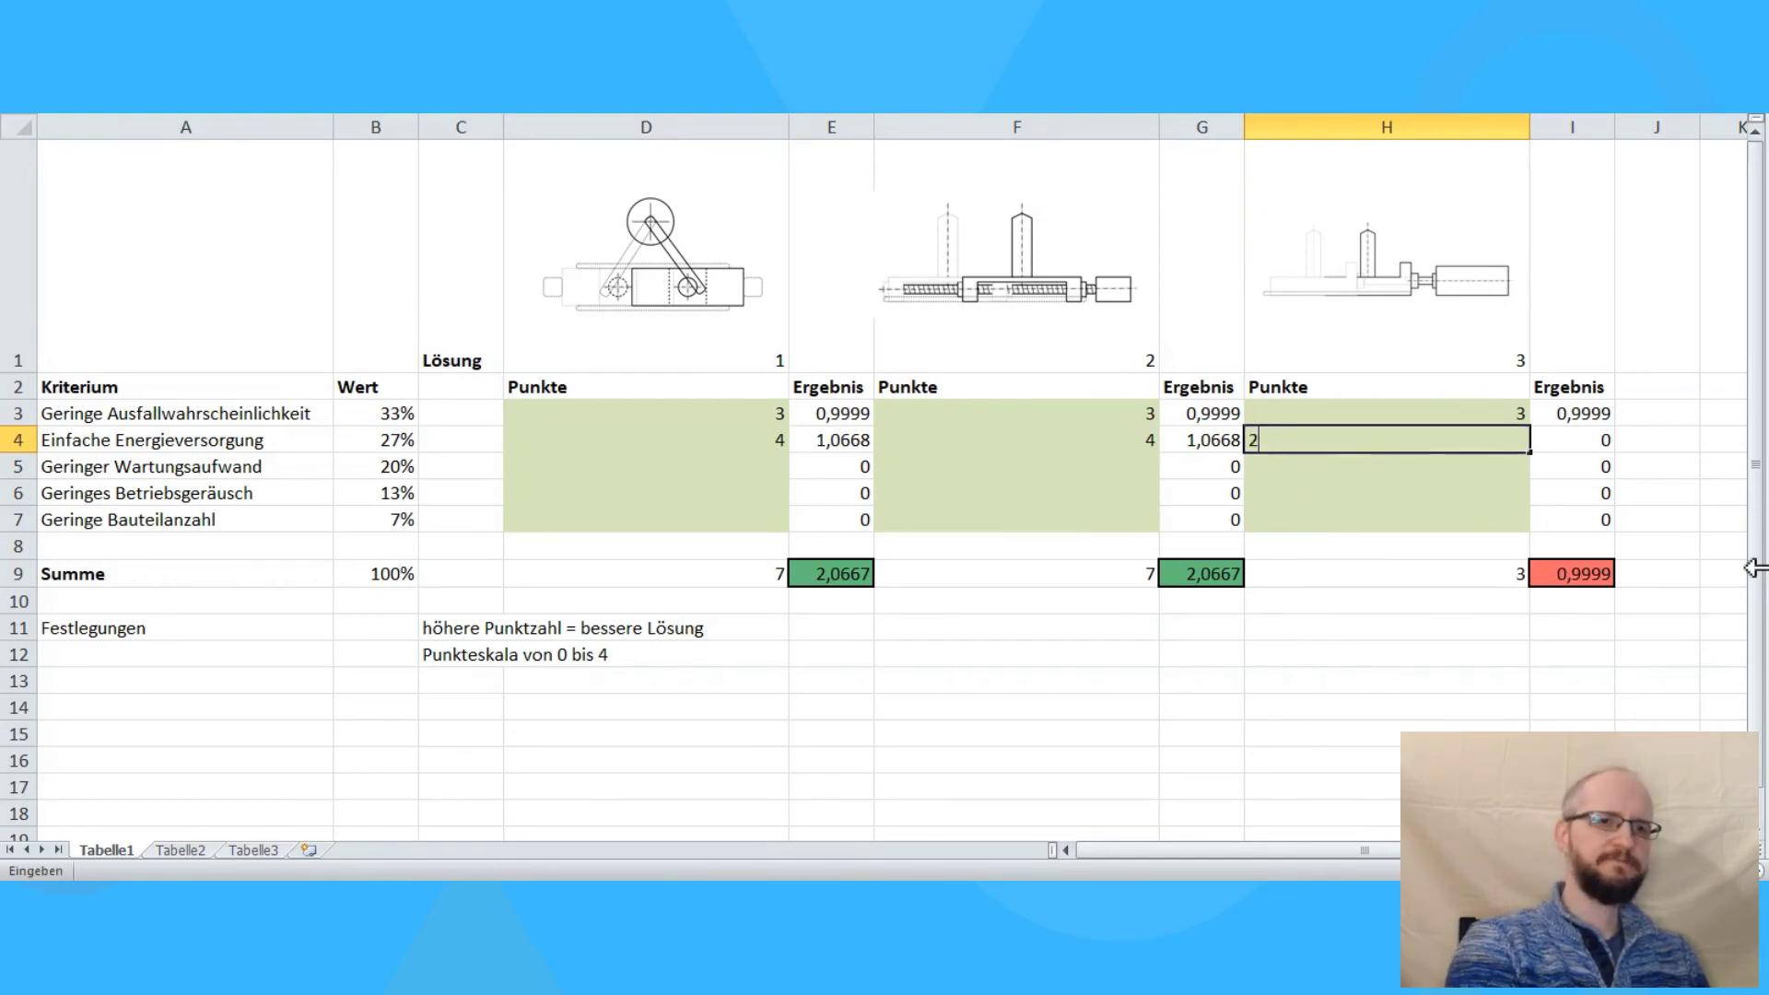
key(Return)
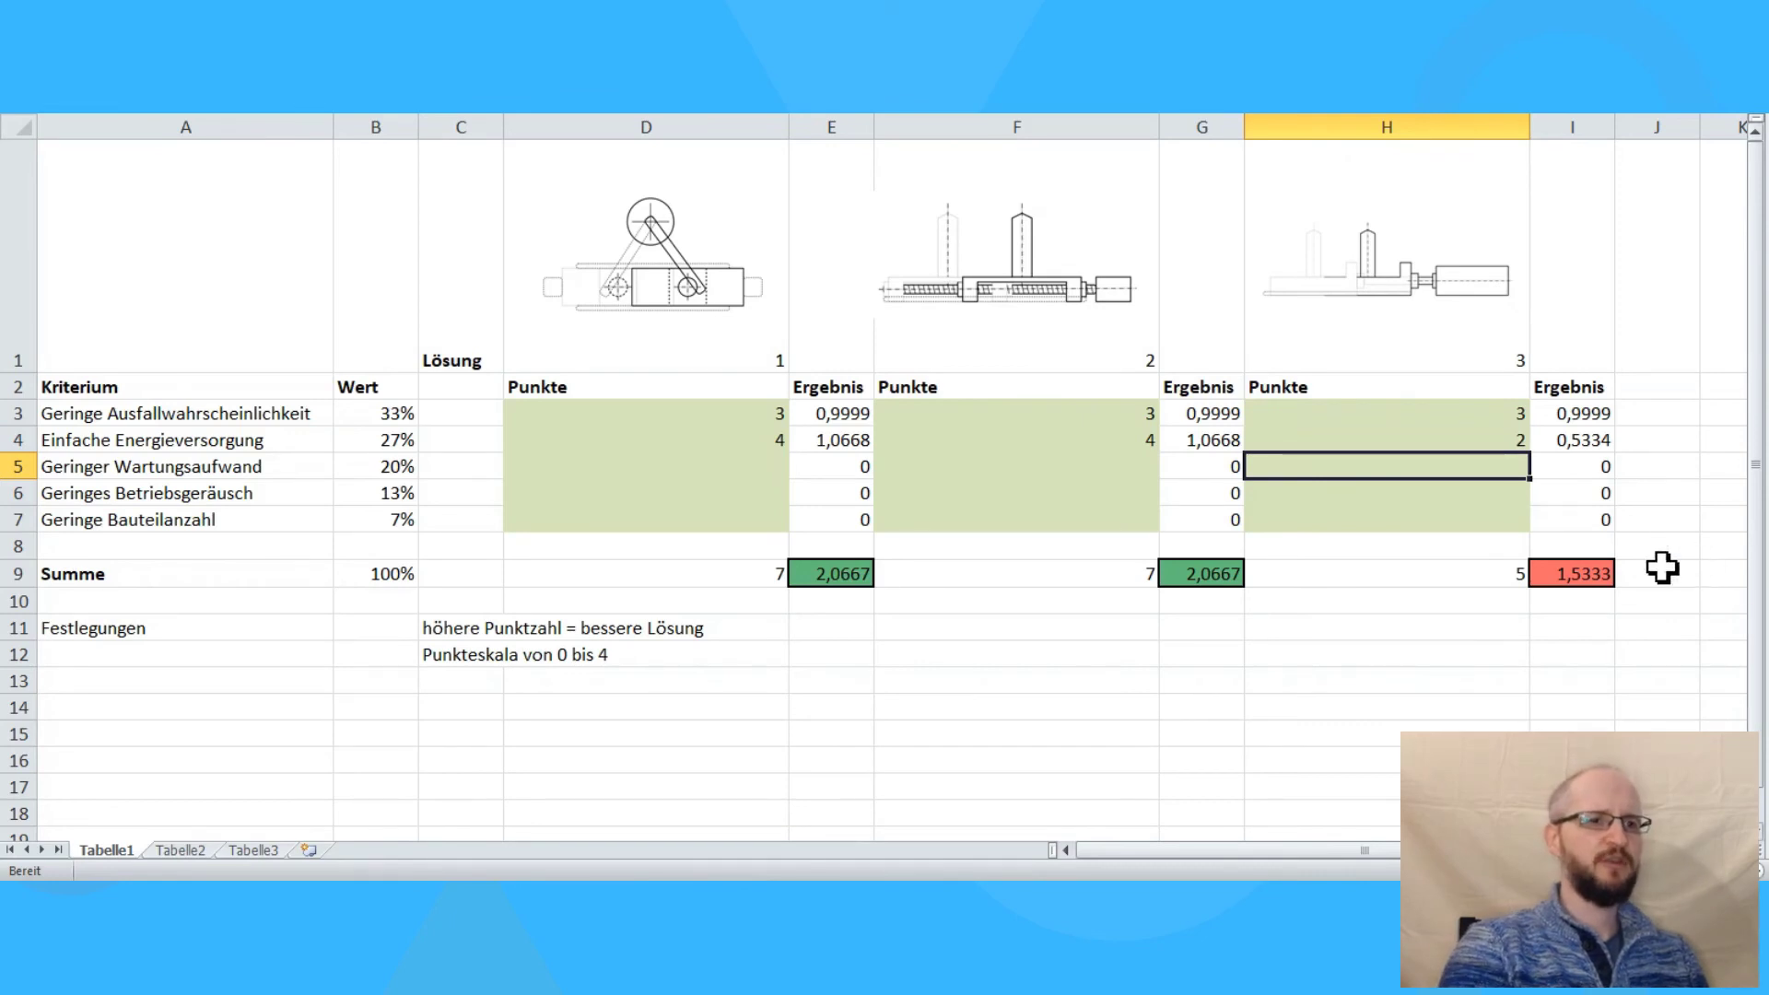
click(774, 466)
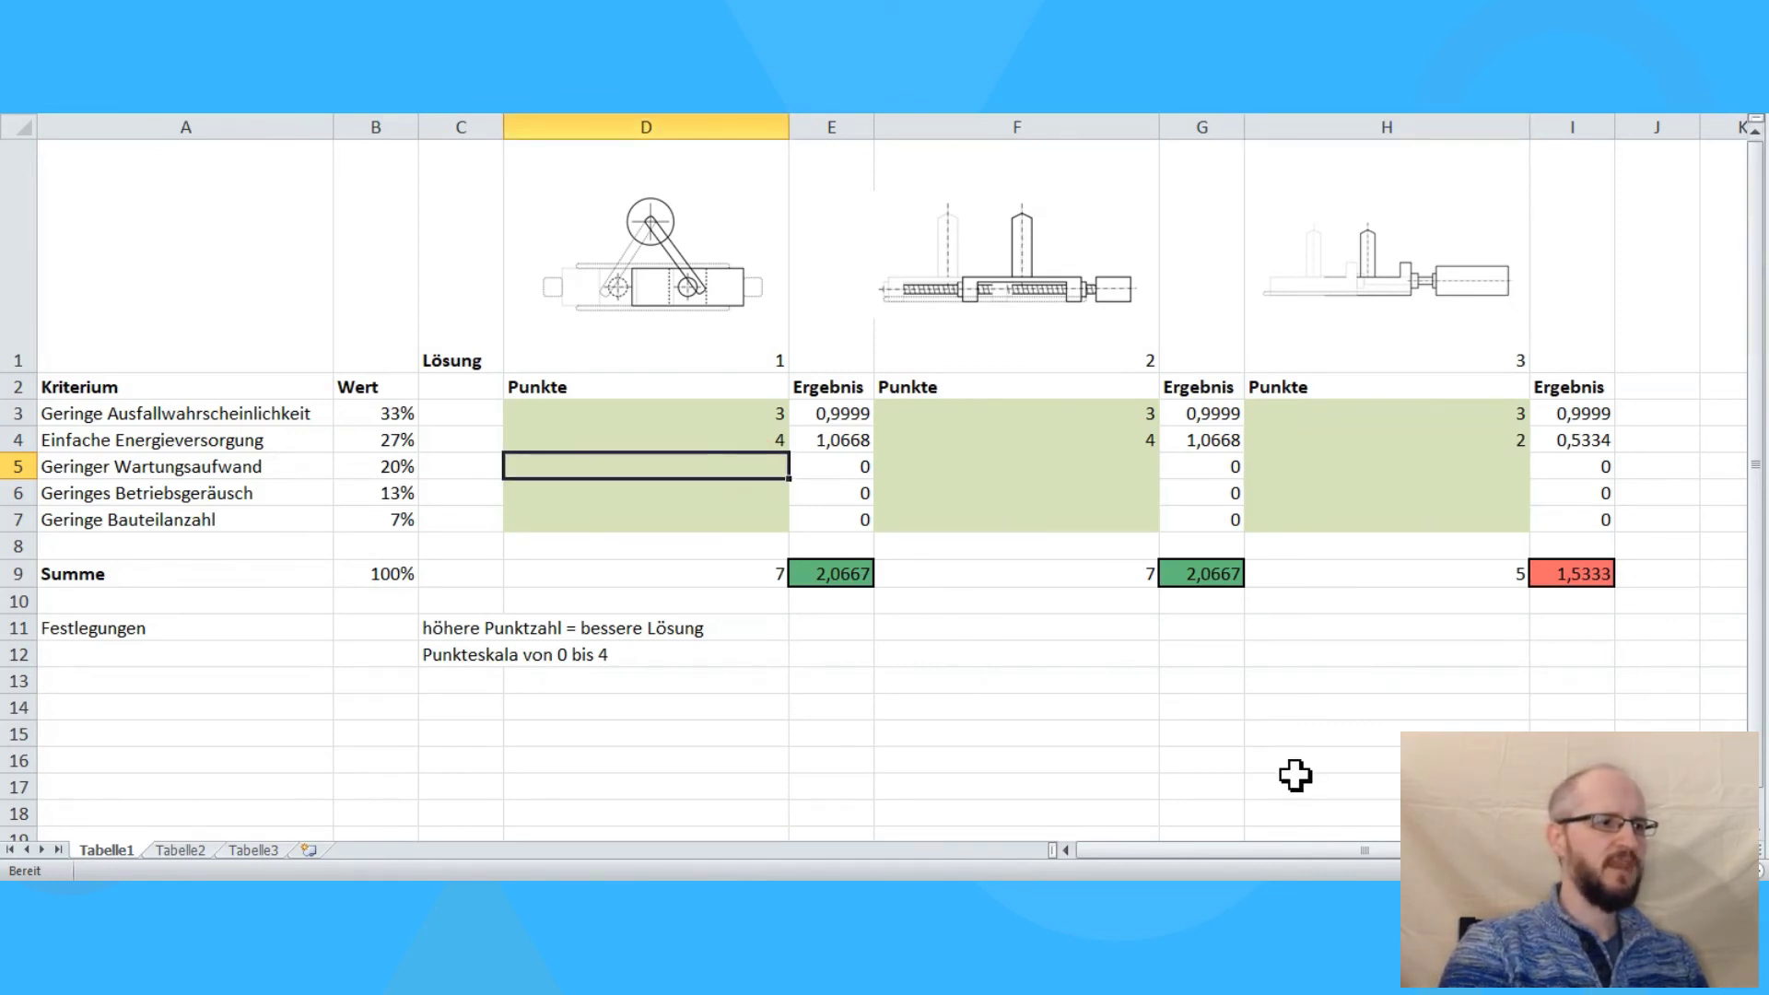
click(765, 716)
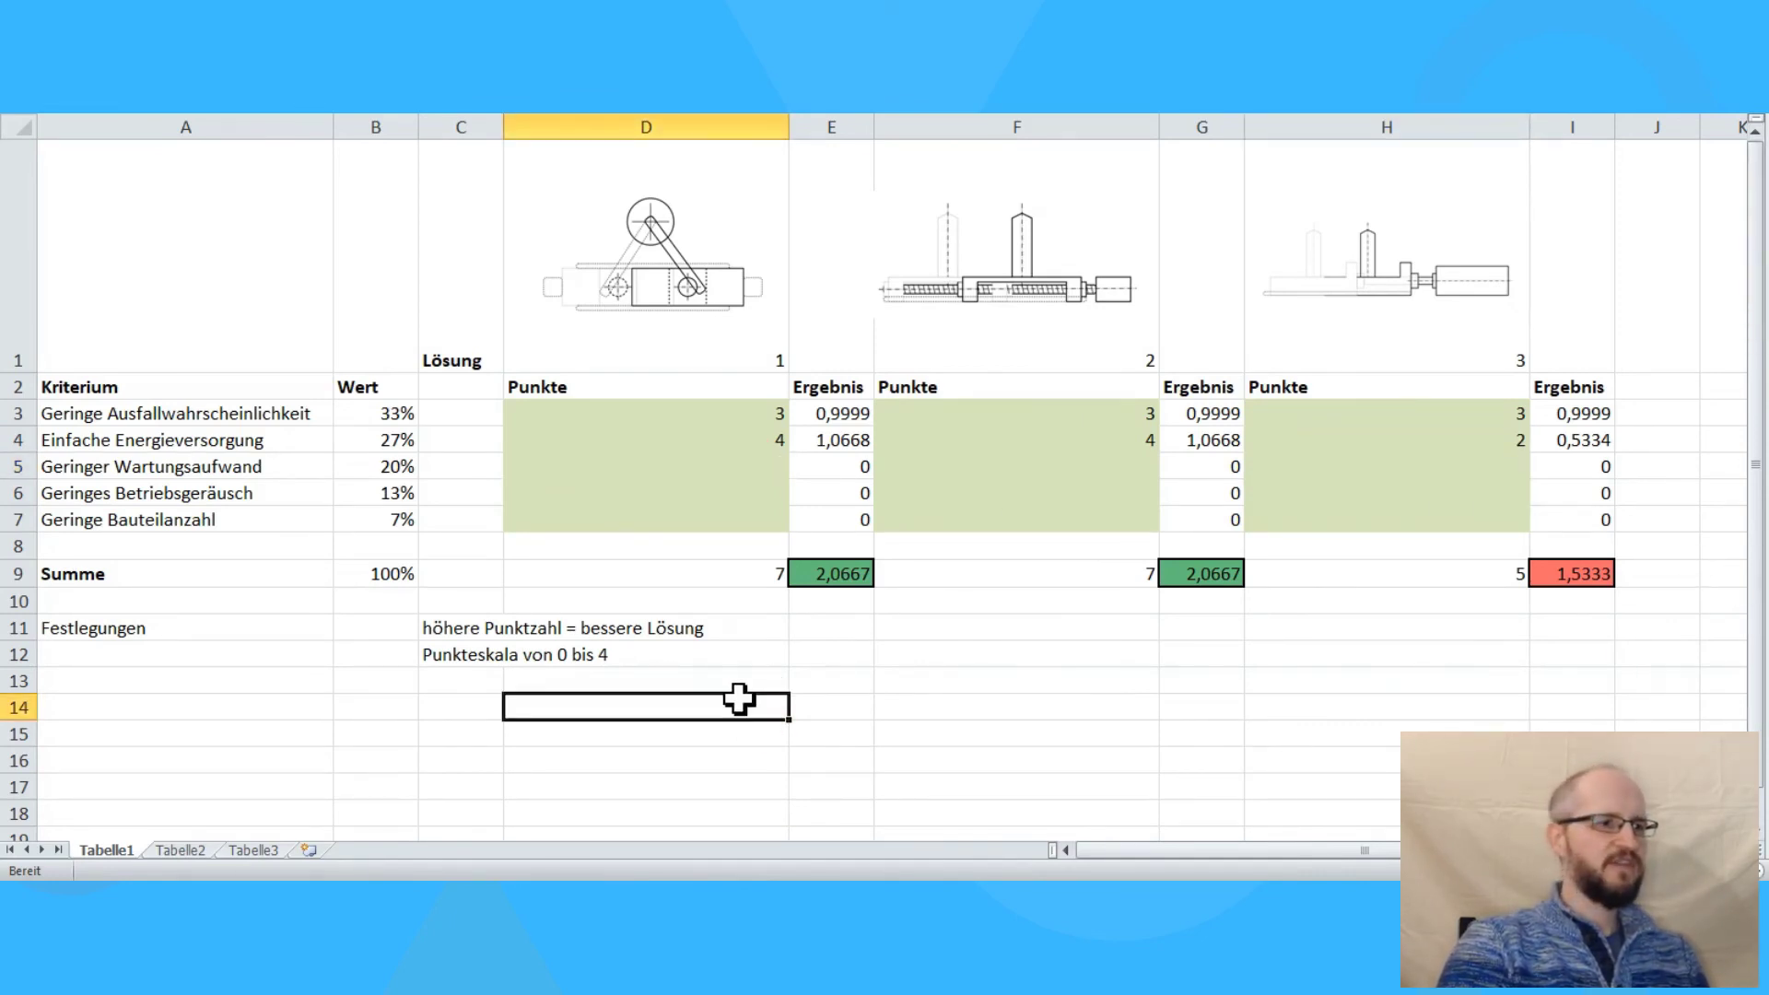
click(710, 456)
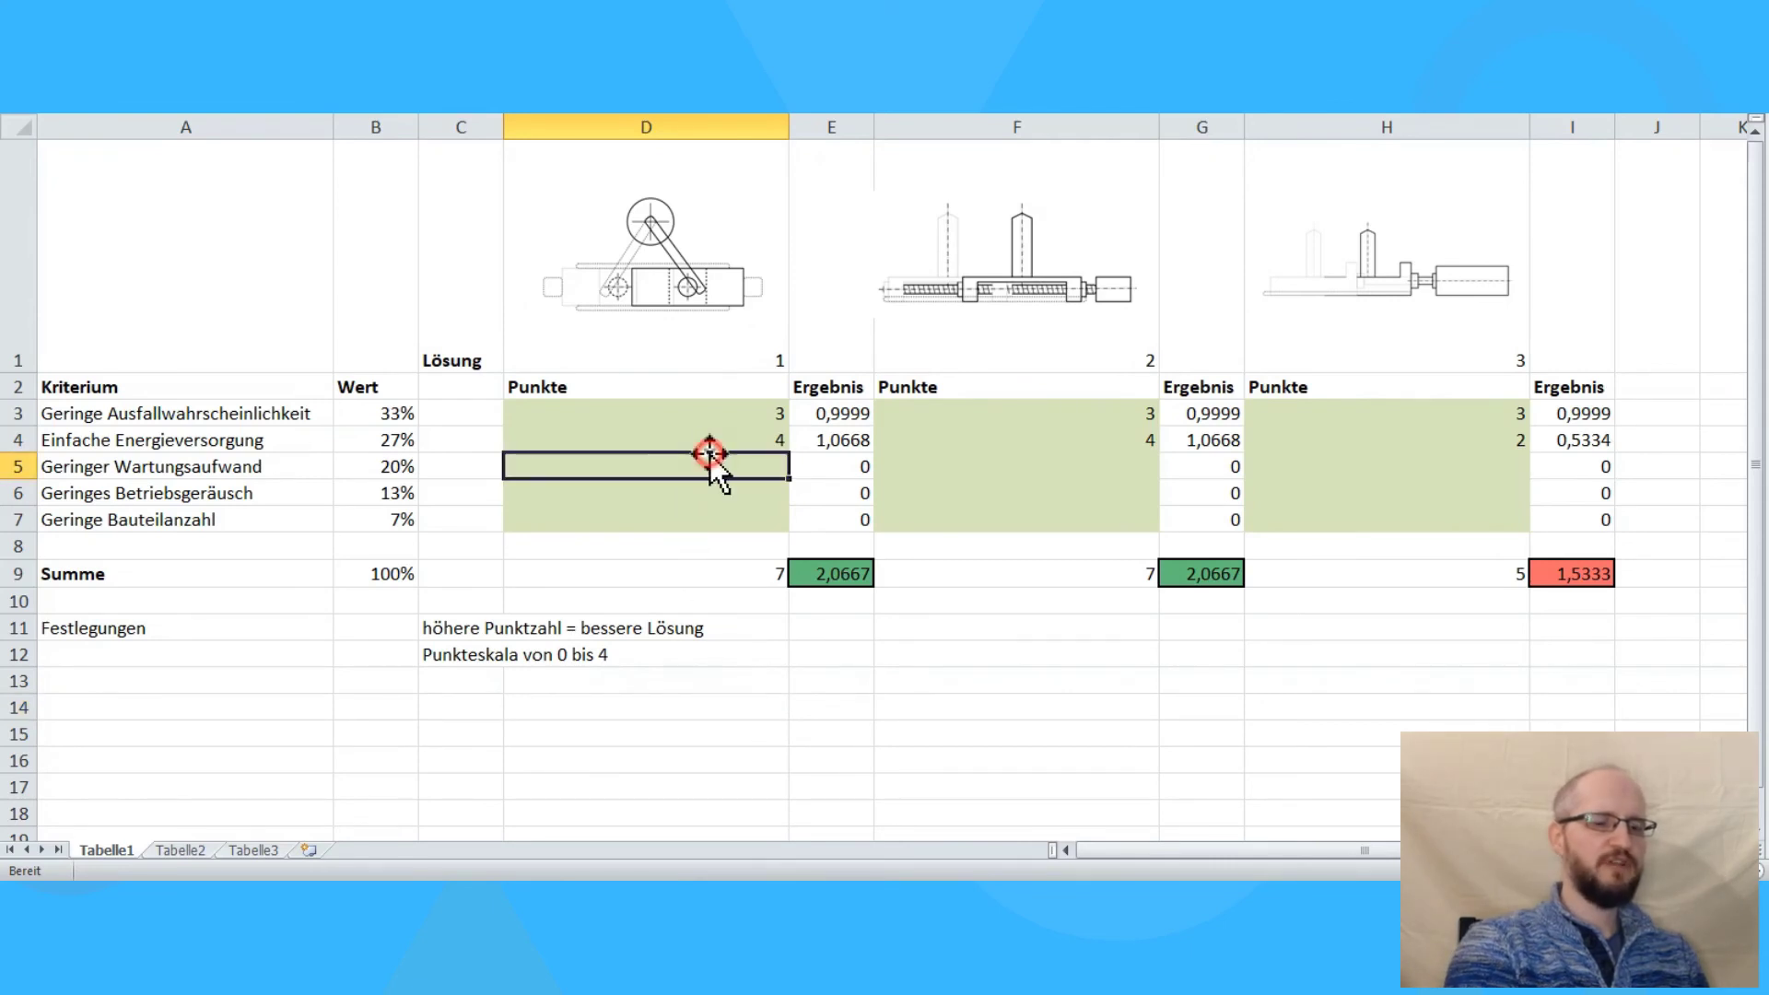
text(3)
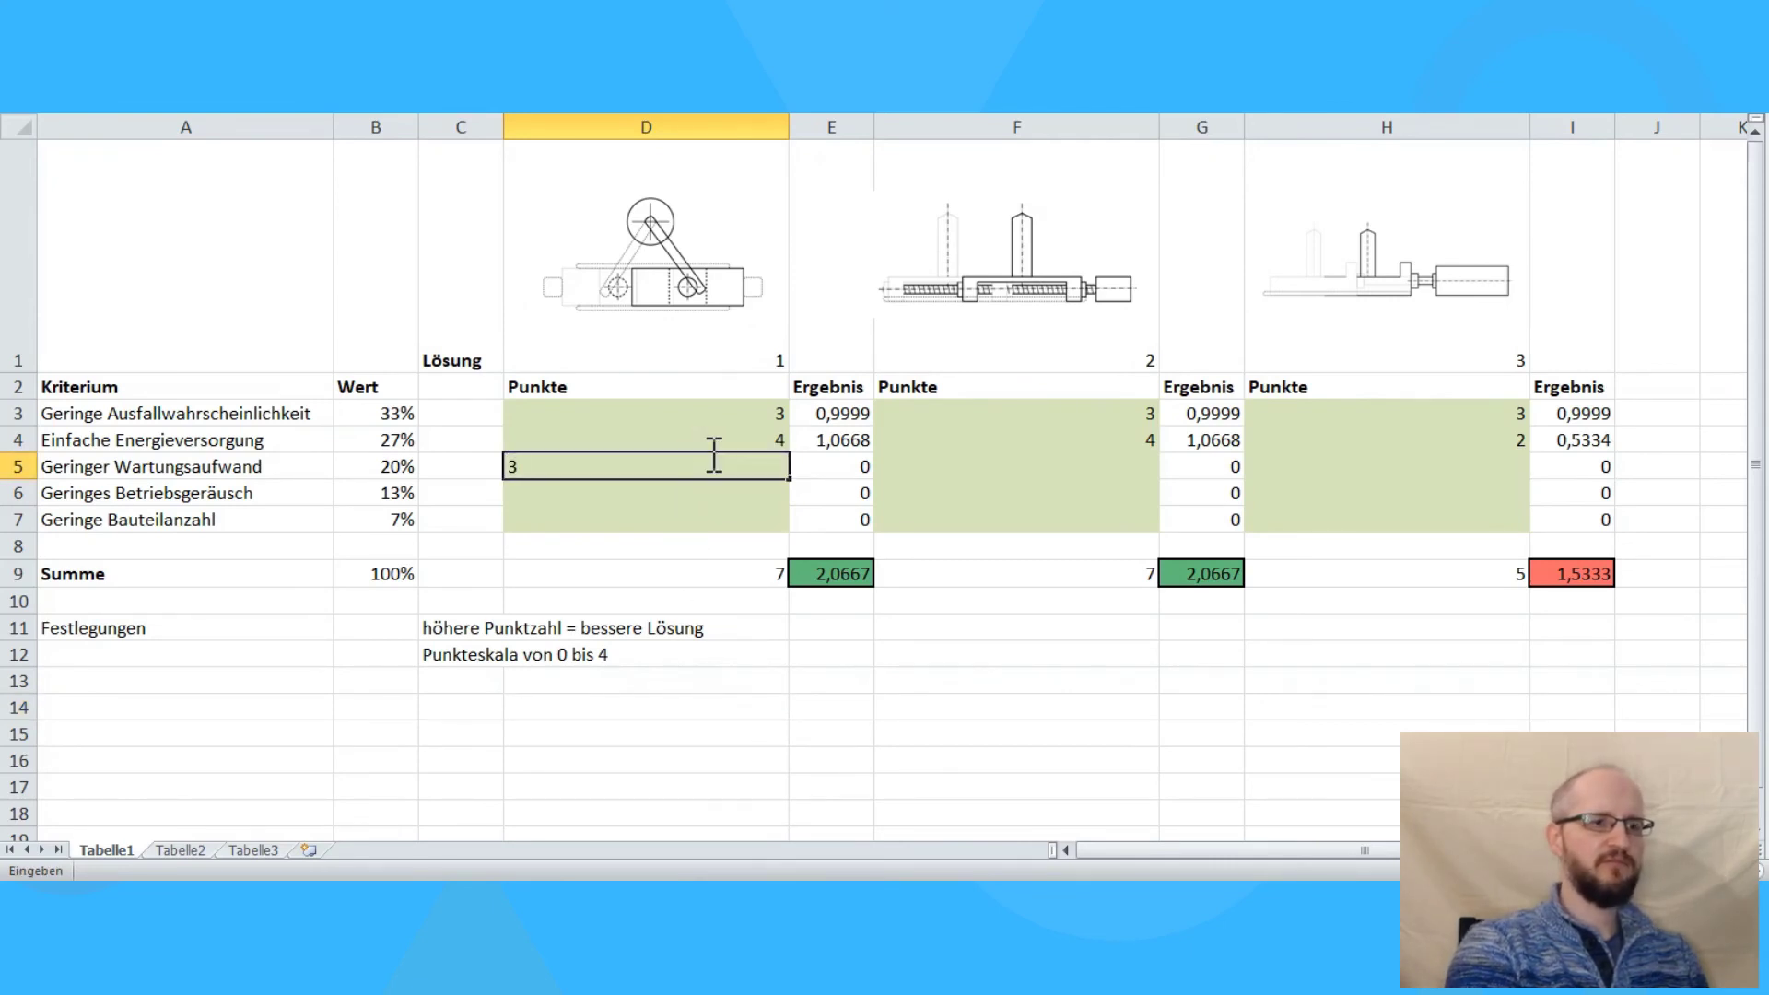
key(Tab)
key(Tab)
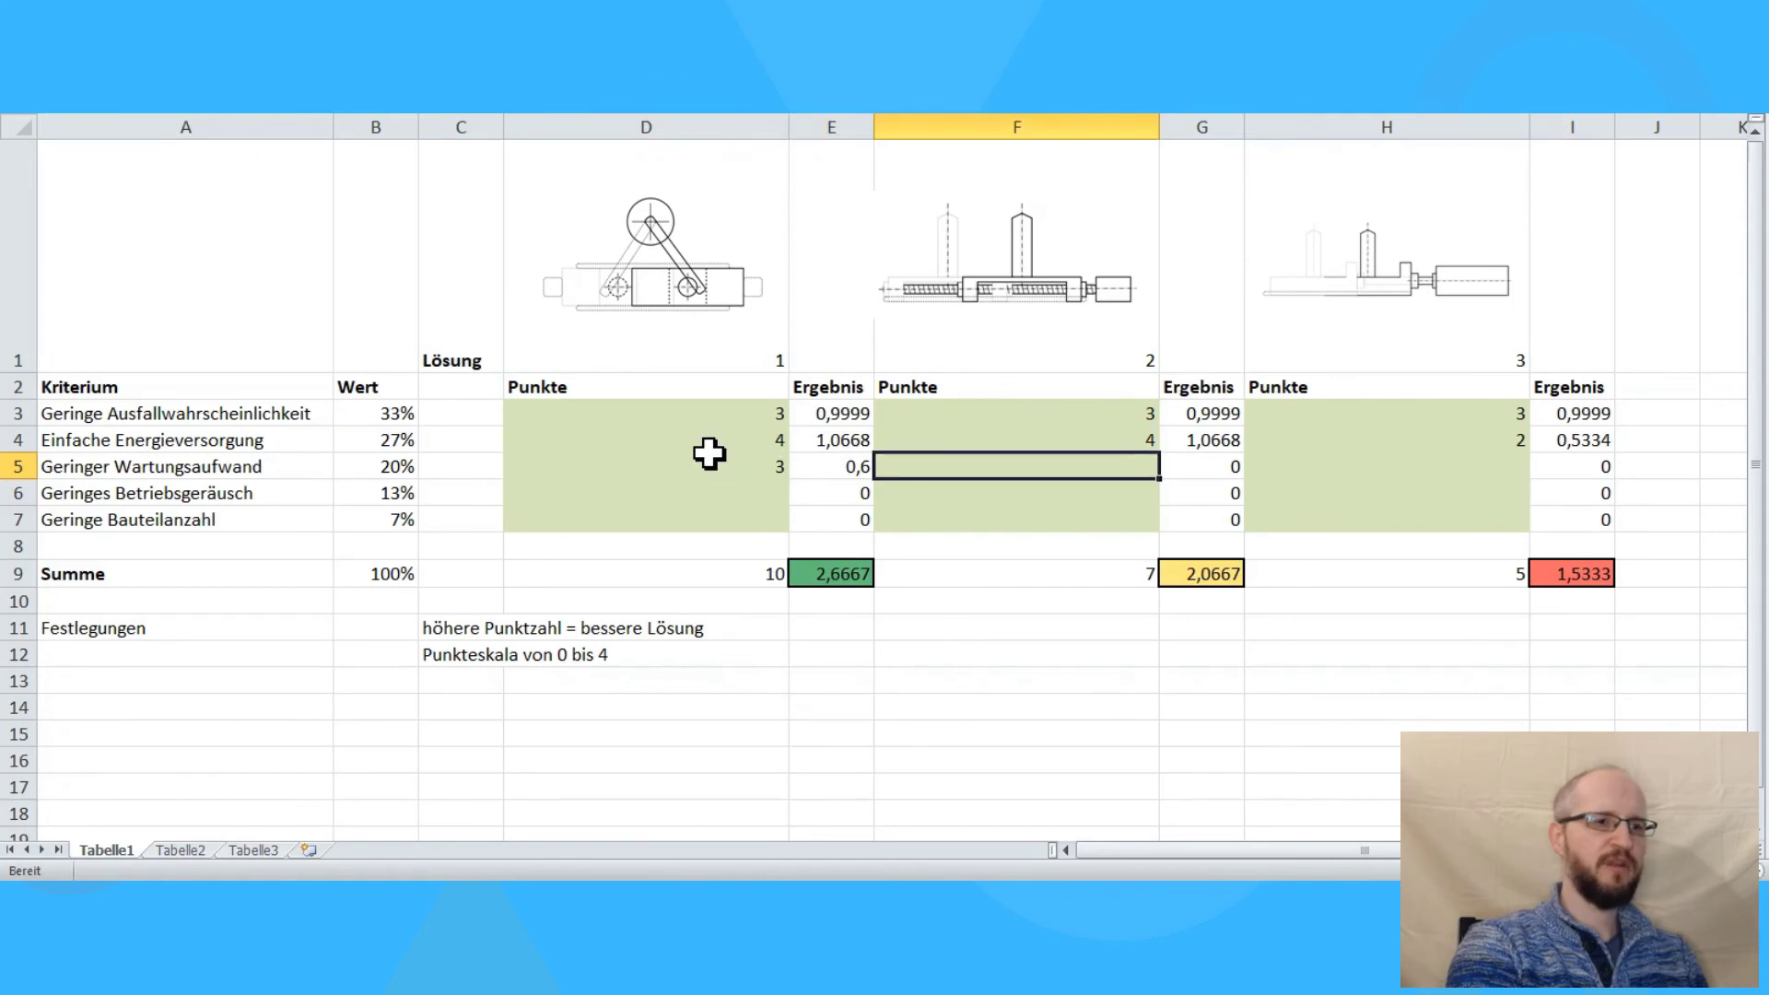
text(3)
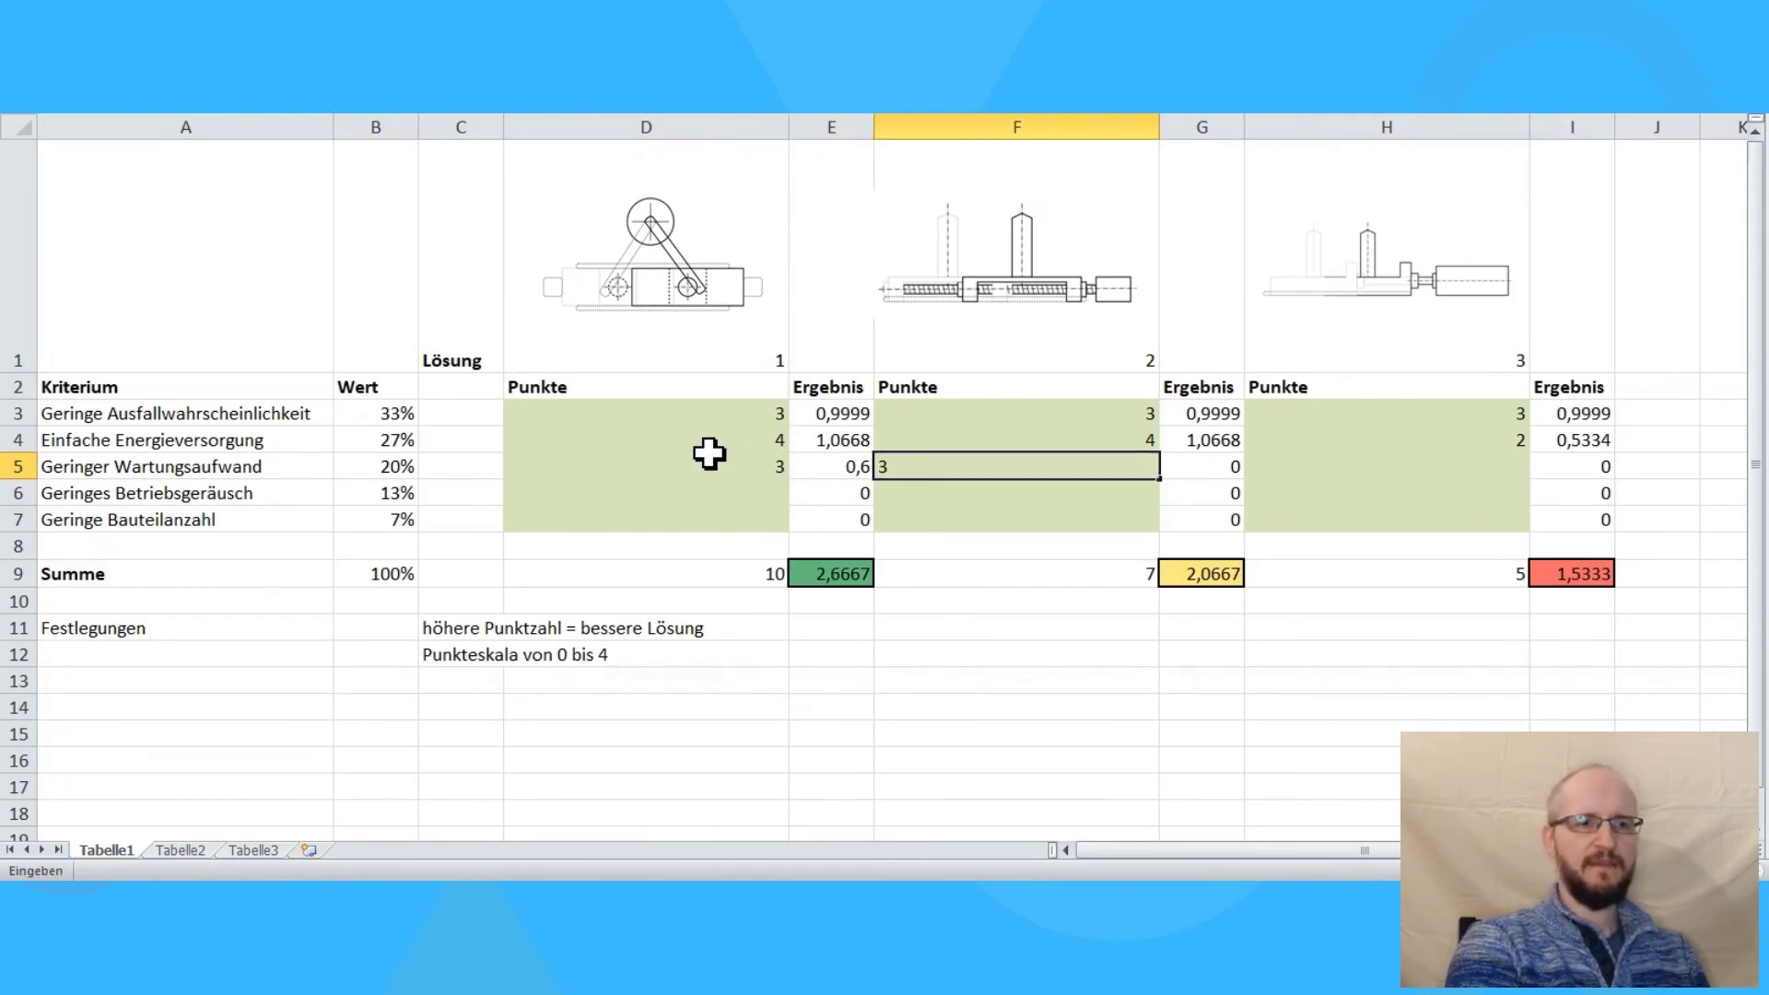
key(Tab)
key(Tab)
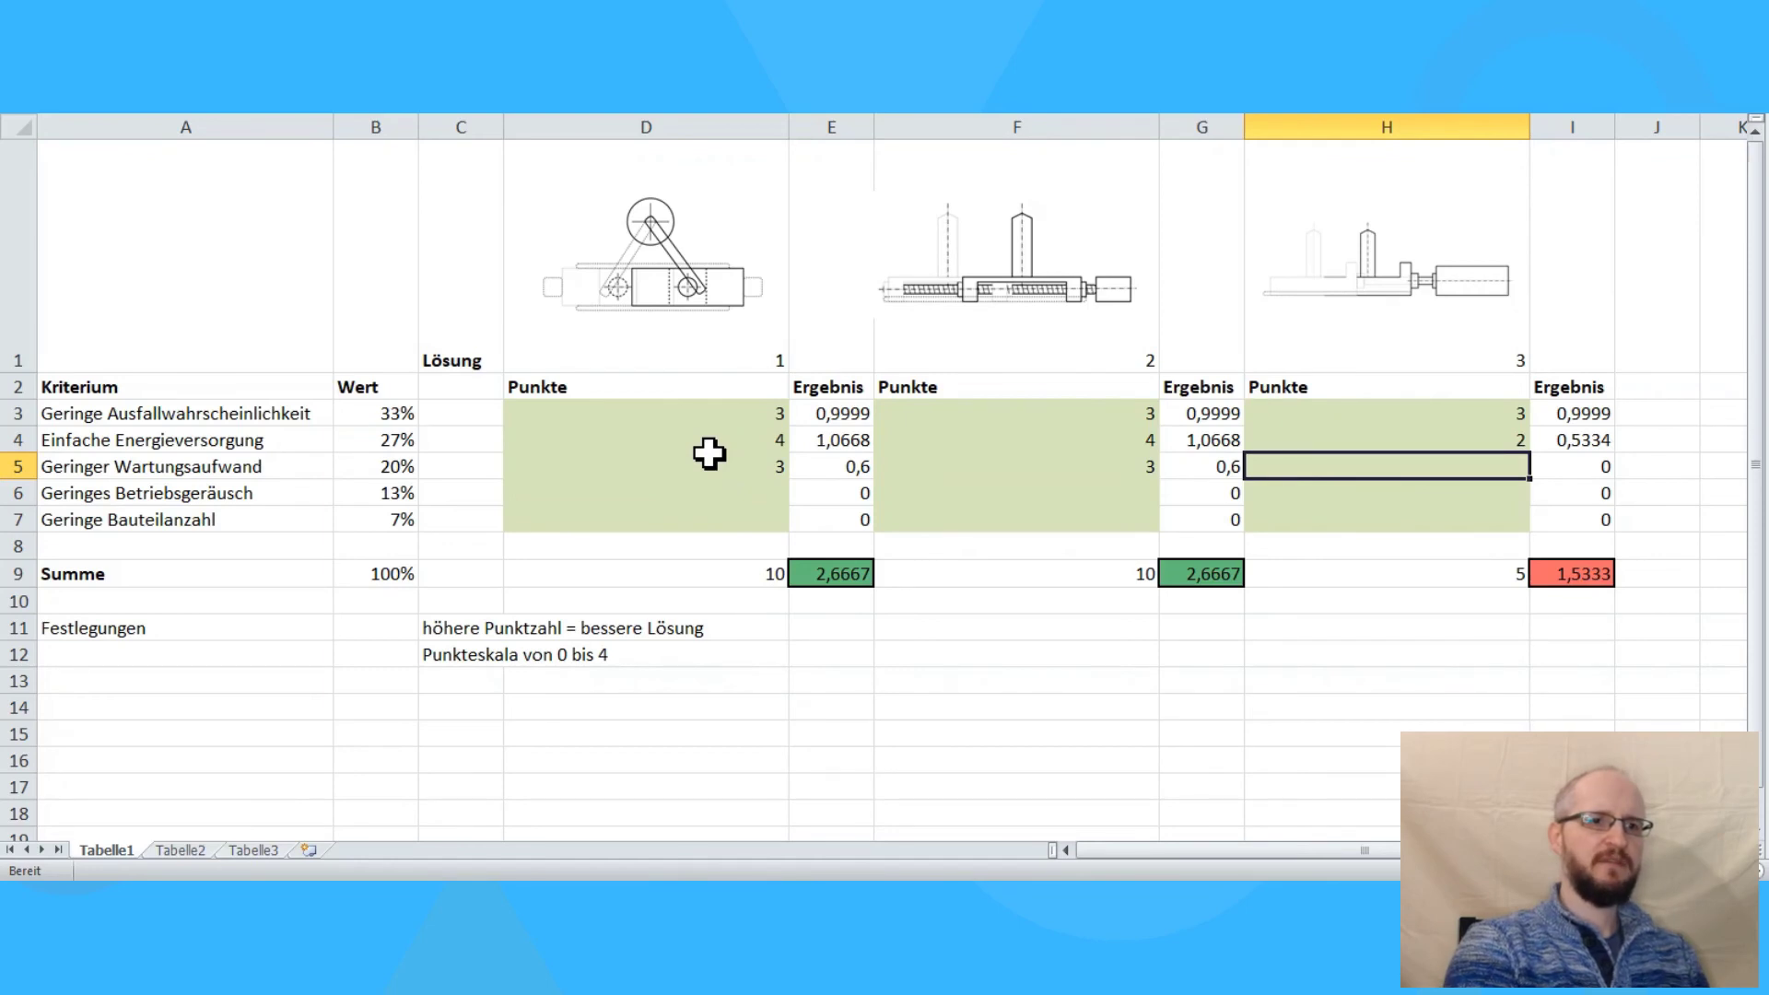
text(2)
key(Return)
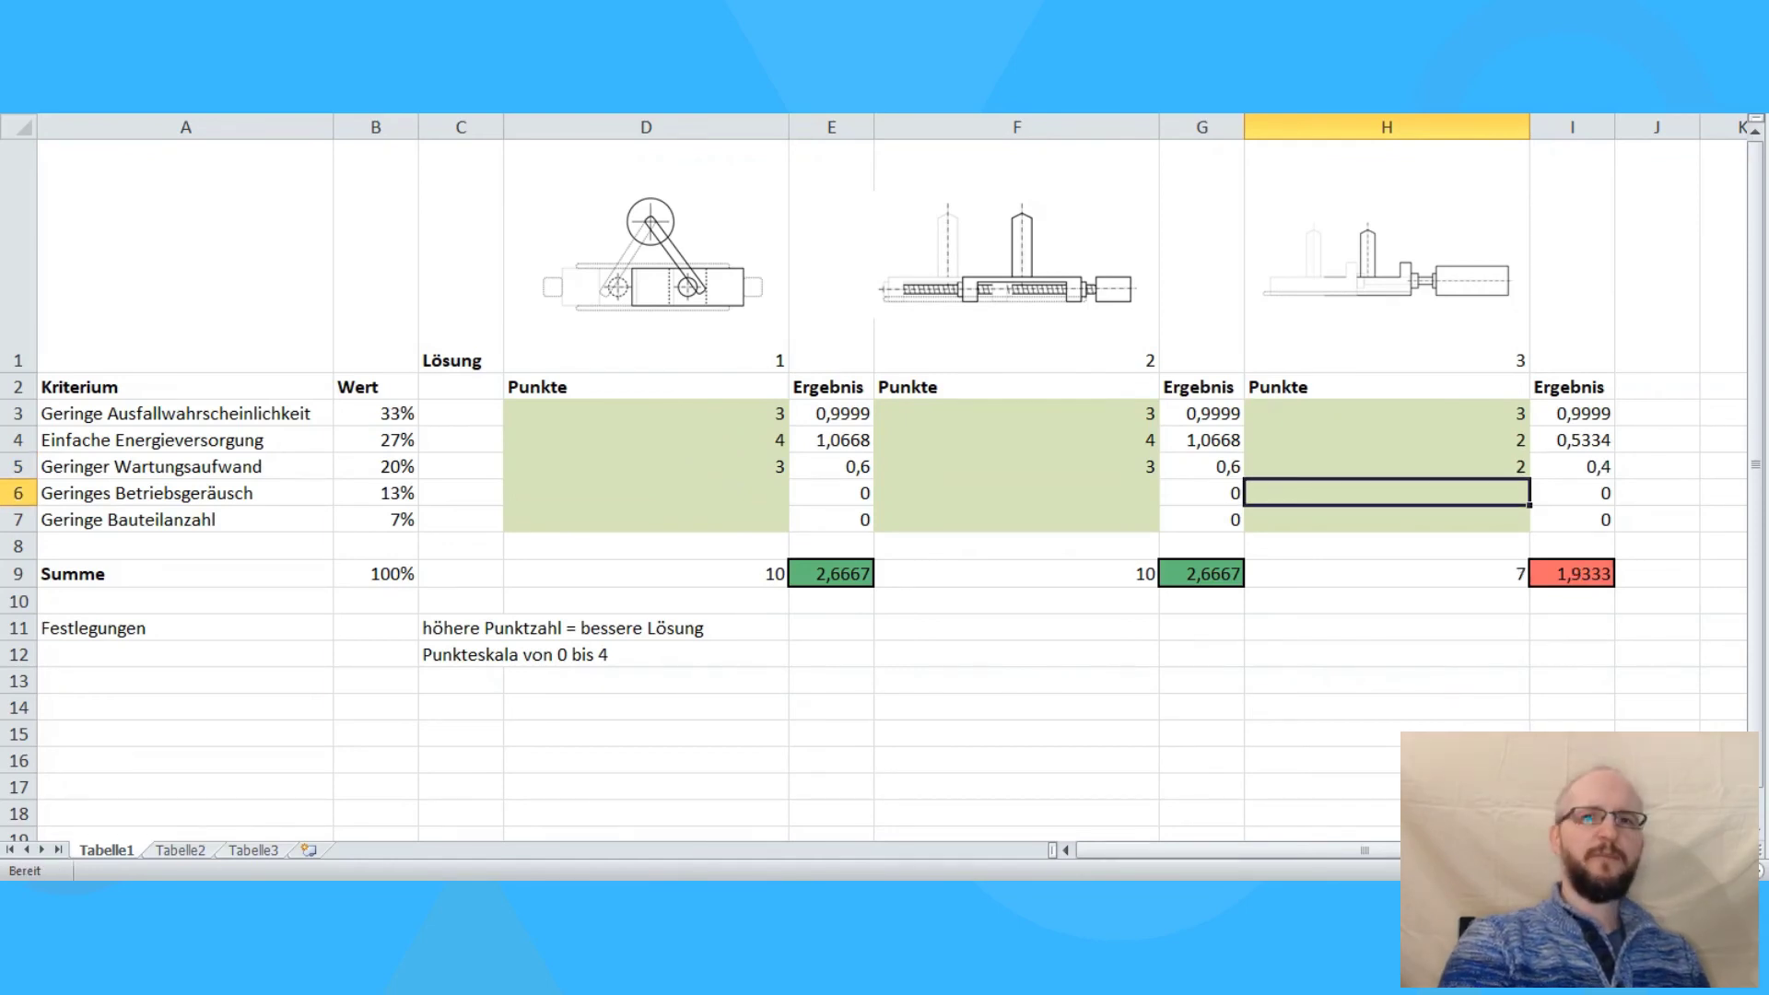
Score Geringes Betriebsgeräusch 4, 3 and 1 for solutions 1, 2 and 3.
click(771, 495)
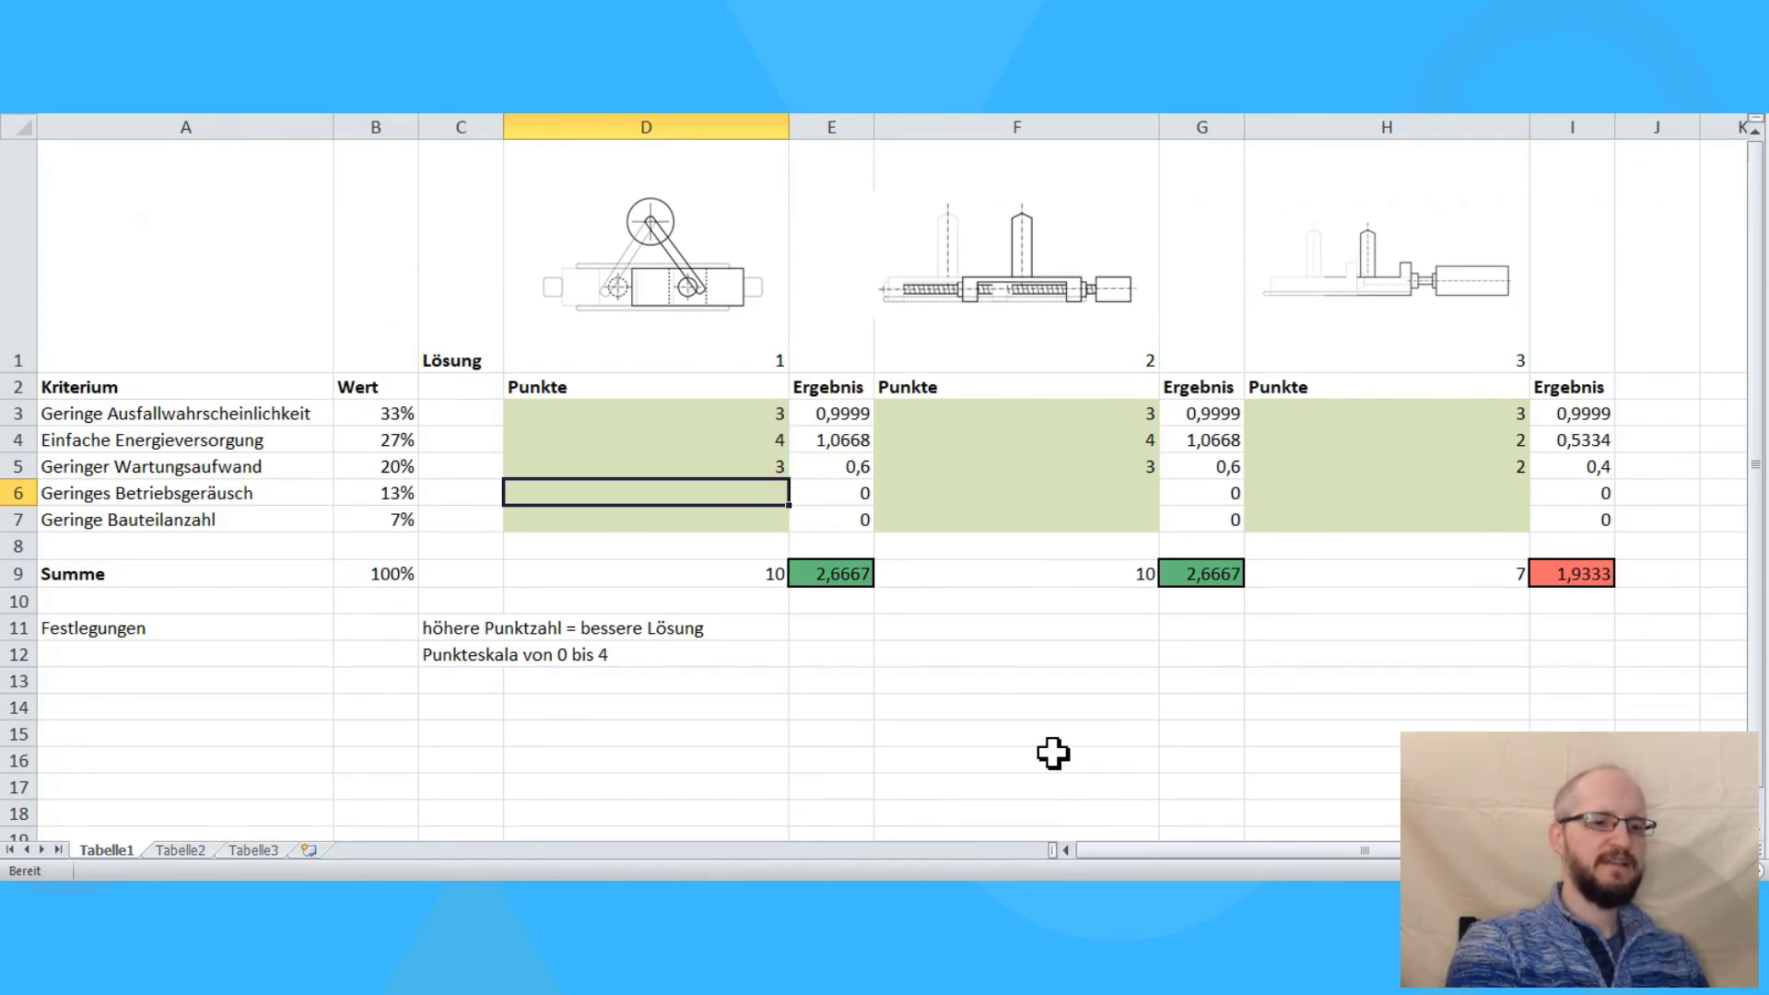
text(4)
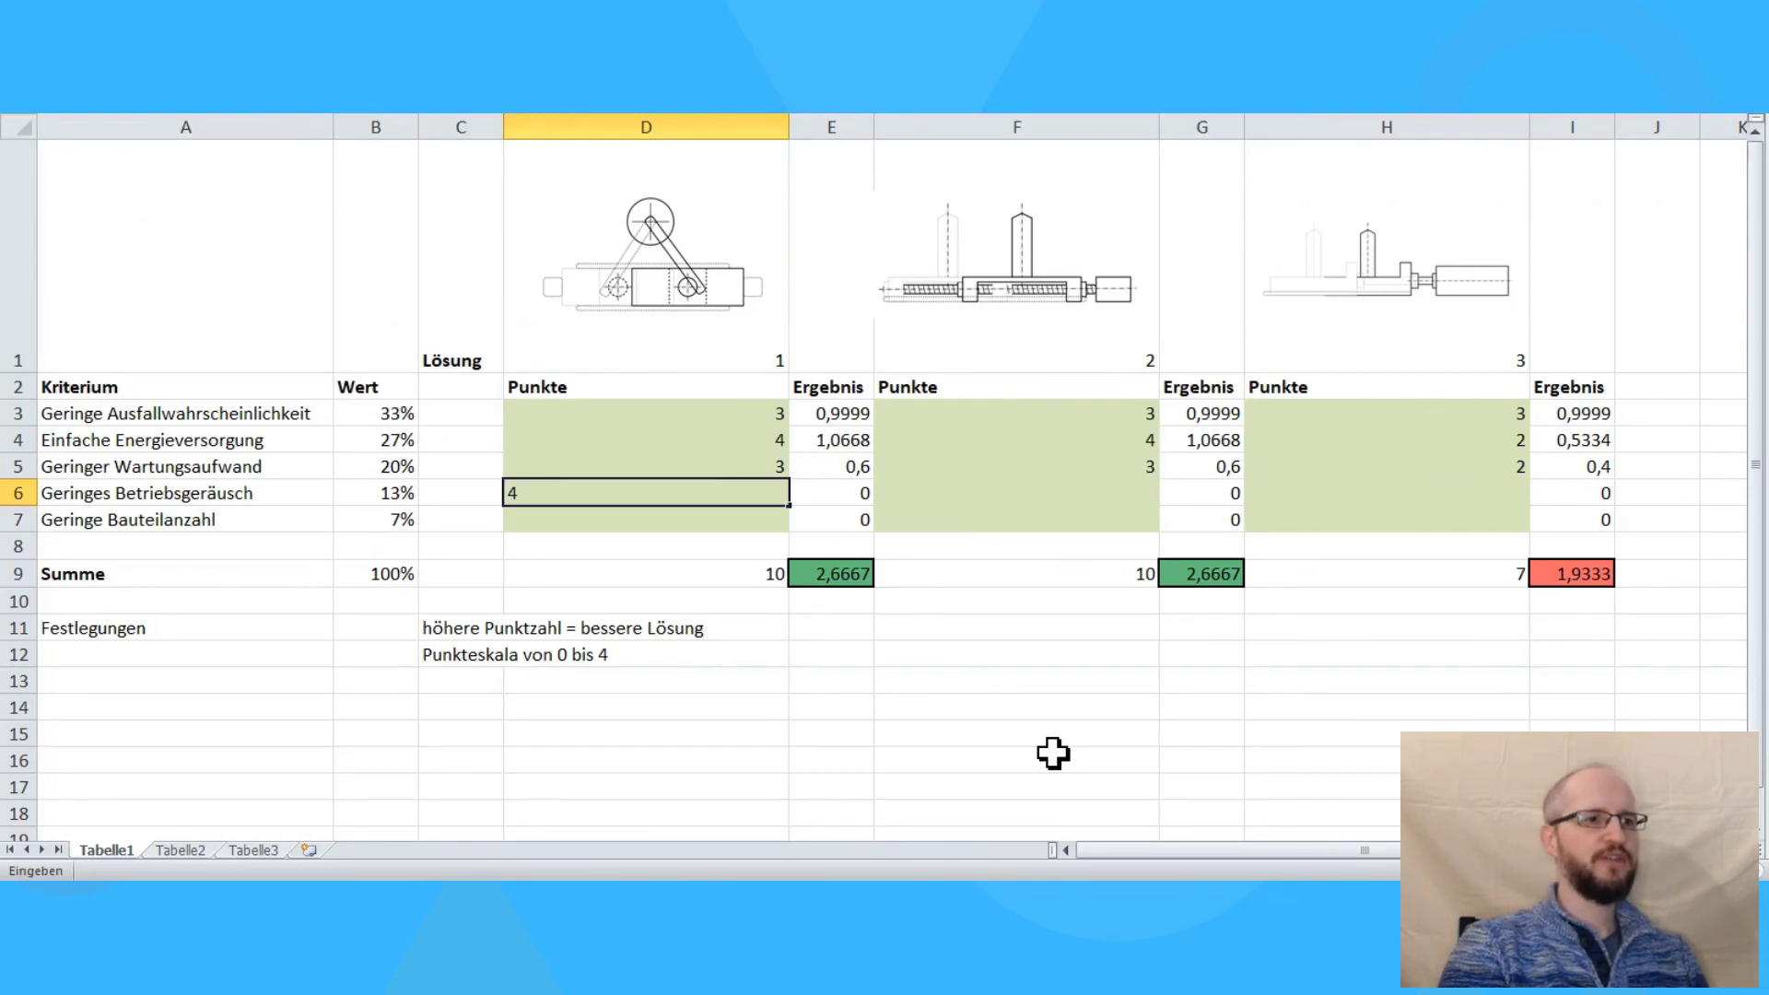
key(Tab)
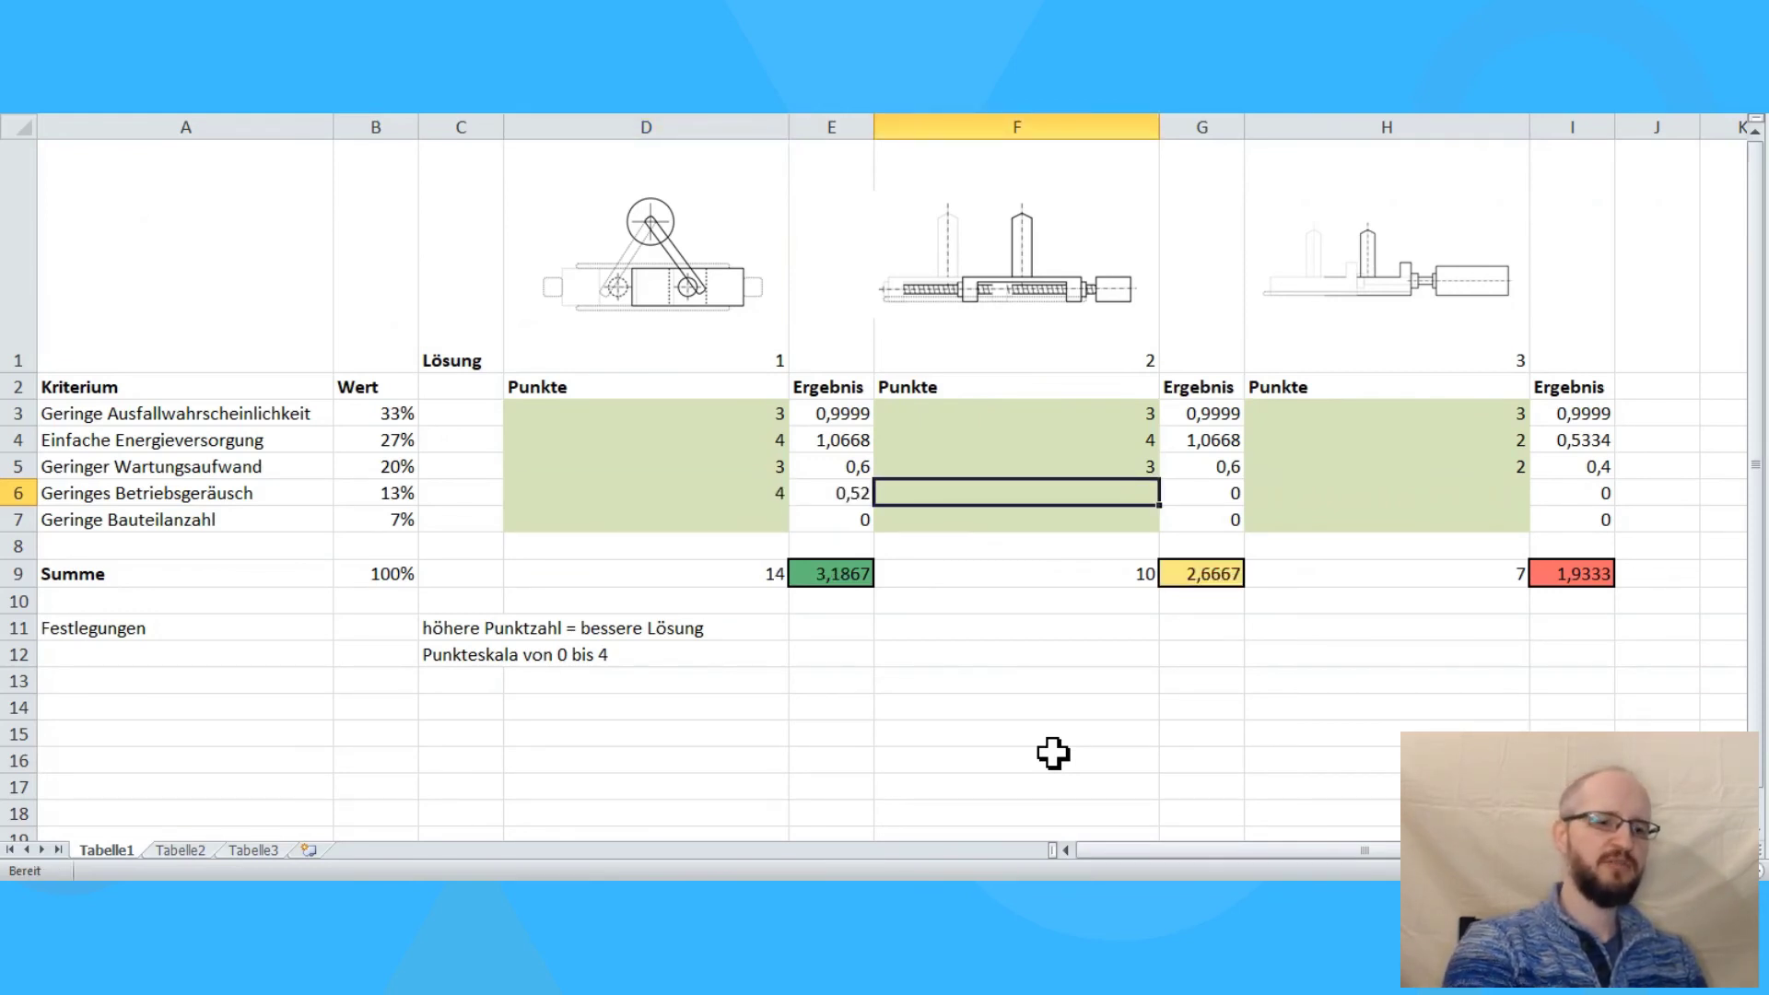
text(3)
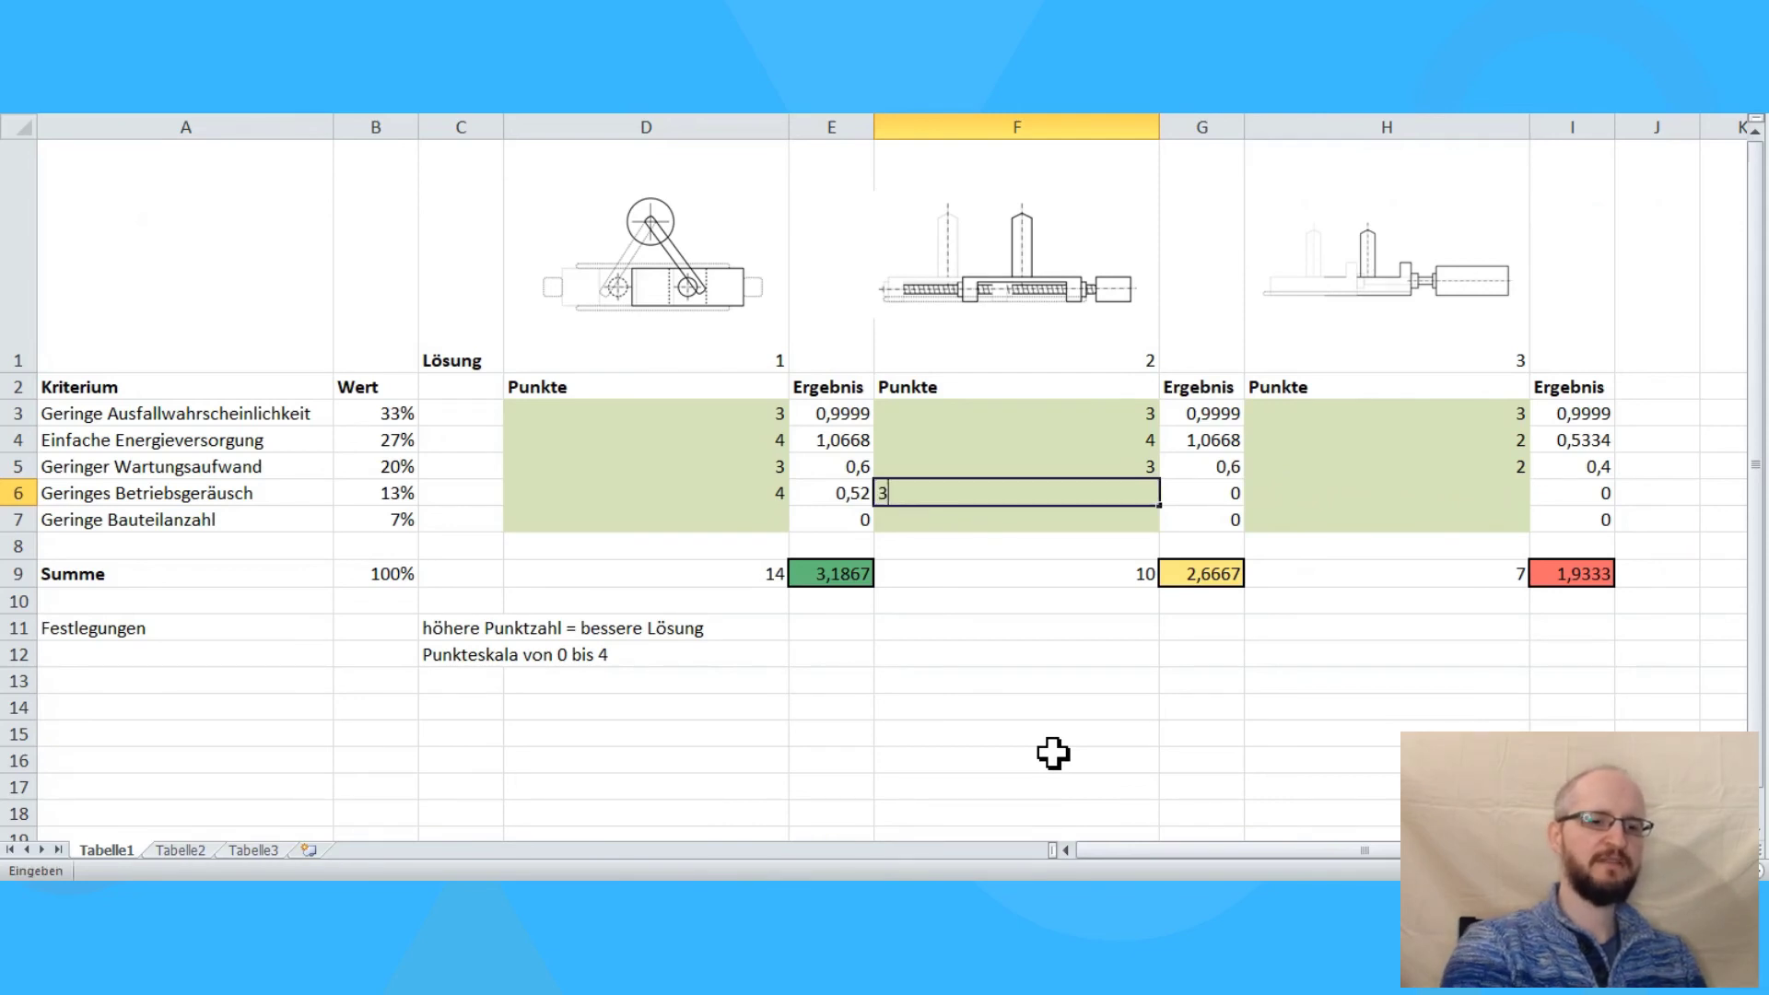
key(Tab)
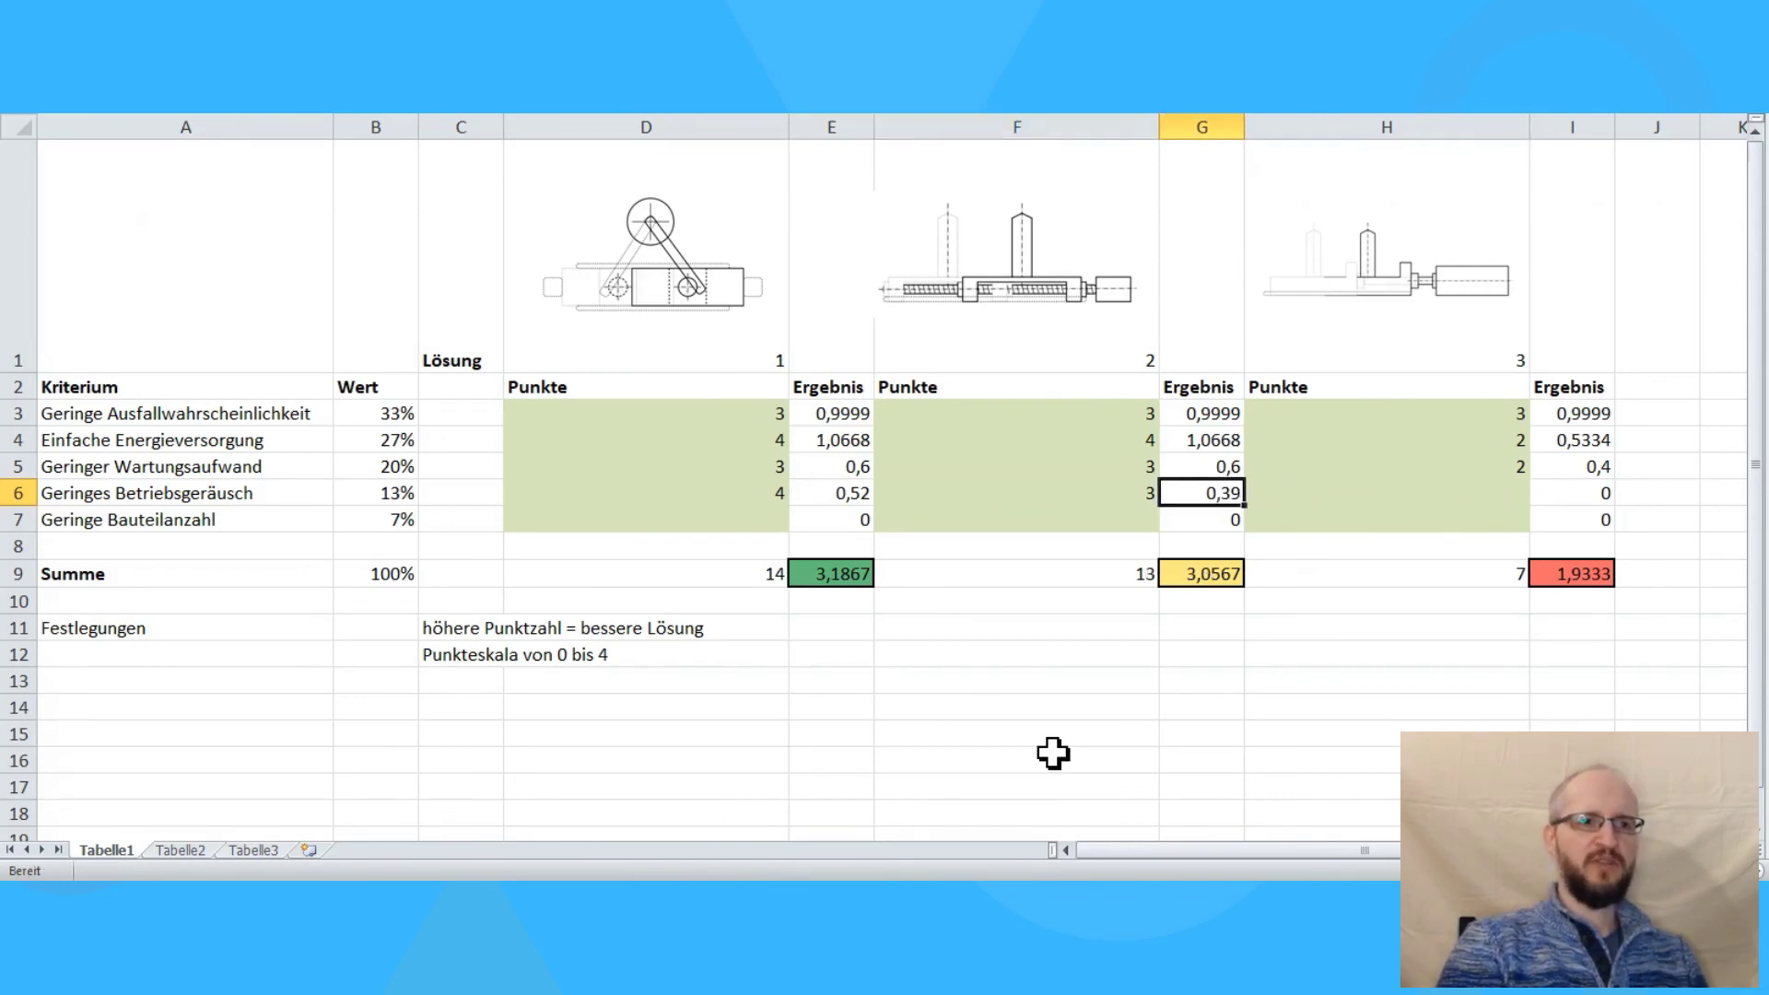
key(Tab)
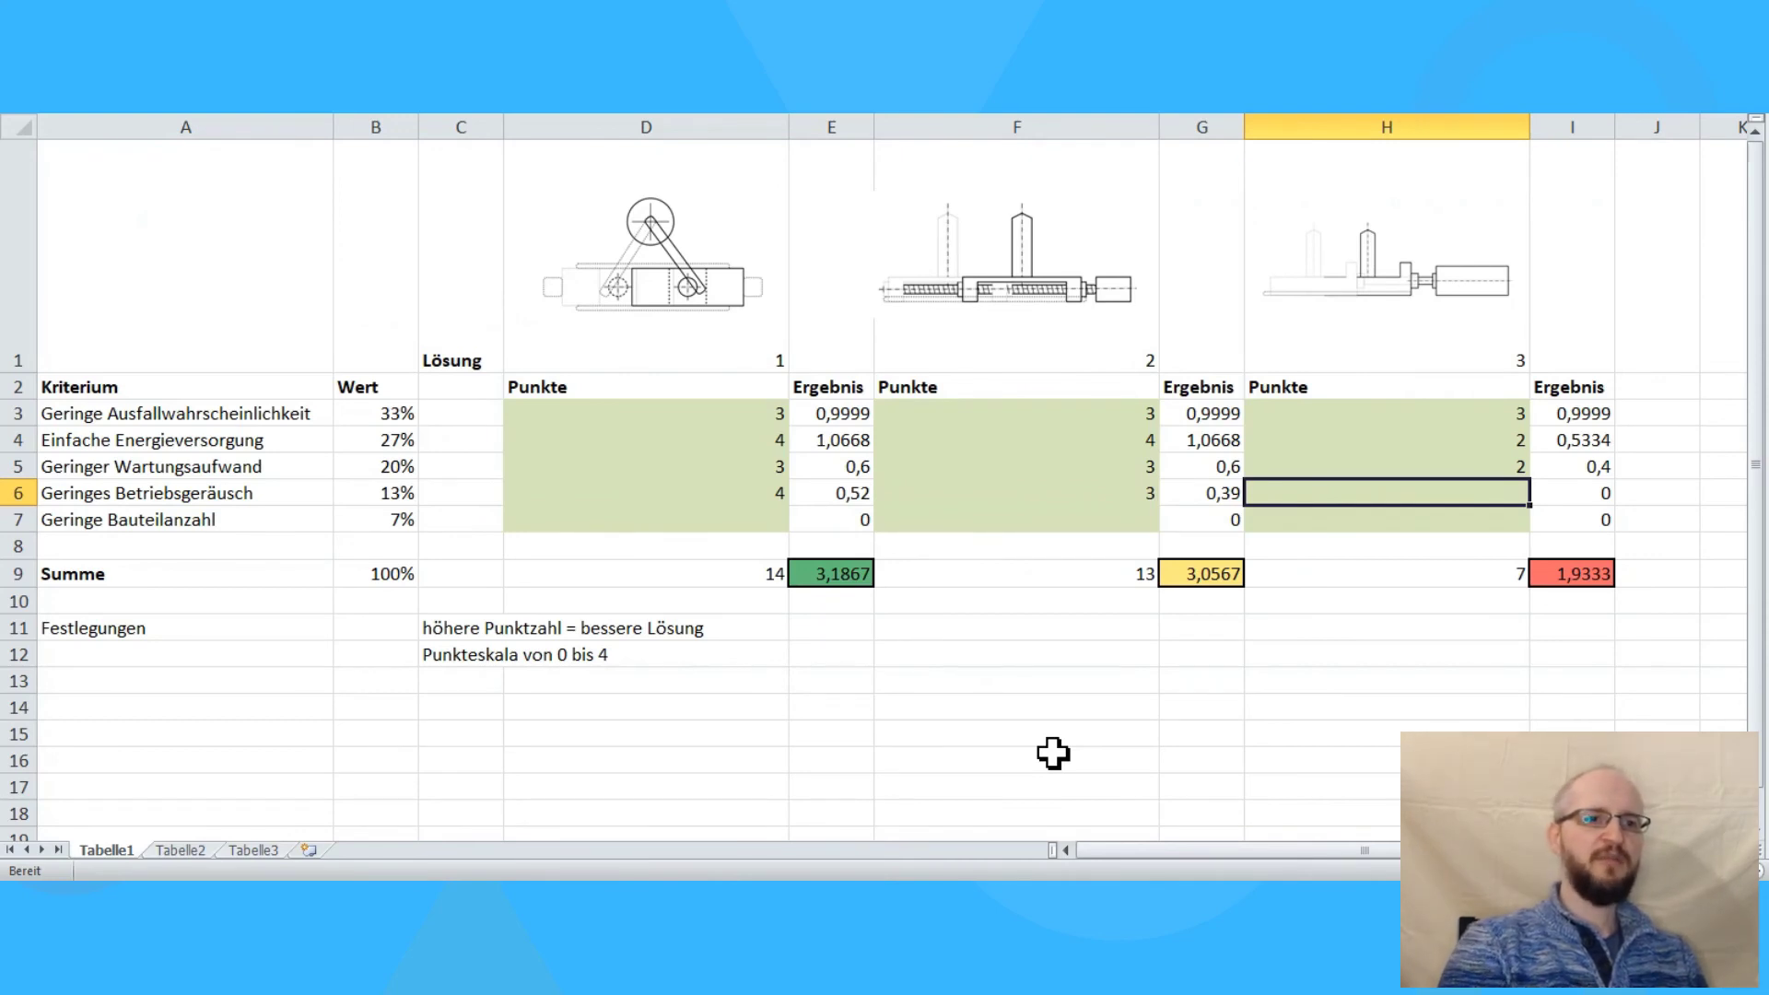
text(1)
key(Return)
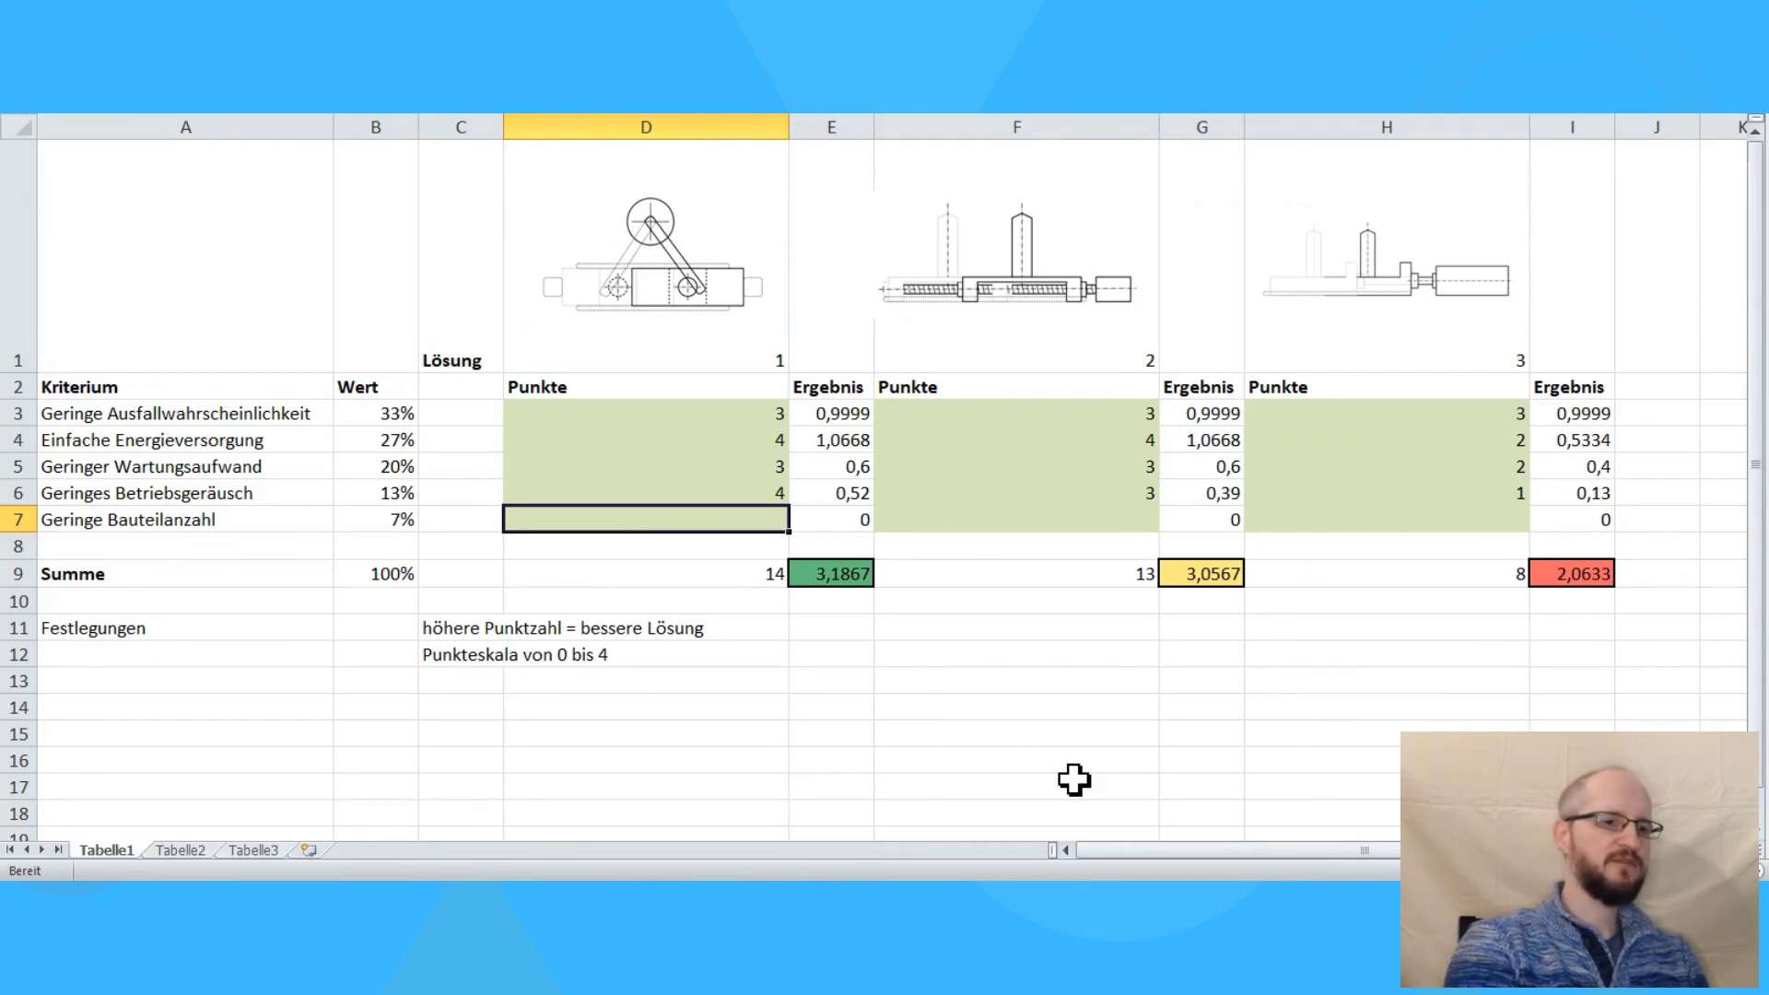
Score Geringe Bauteilanzahl 1, 2 and 3, bringing totals to 3,2537, 3,1907 and 2,2643.
text(1)
key(Return)
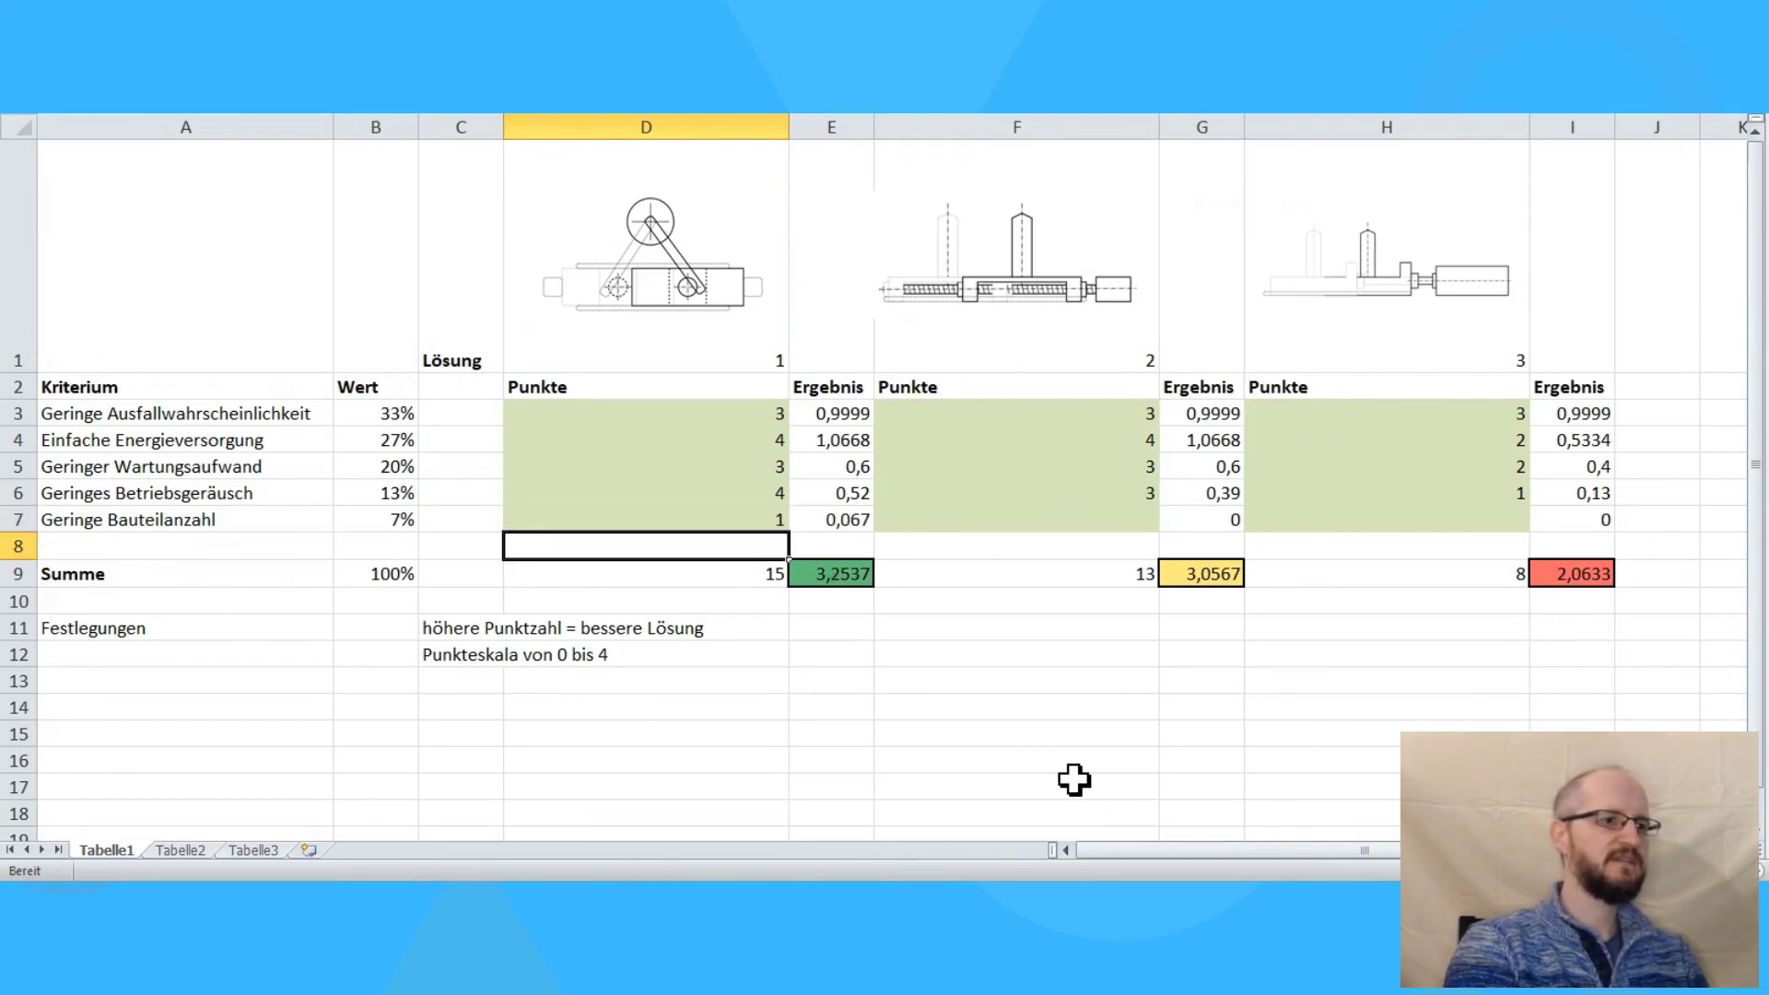
key(Up)
key(Right)
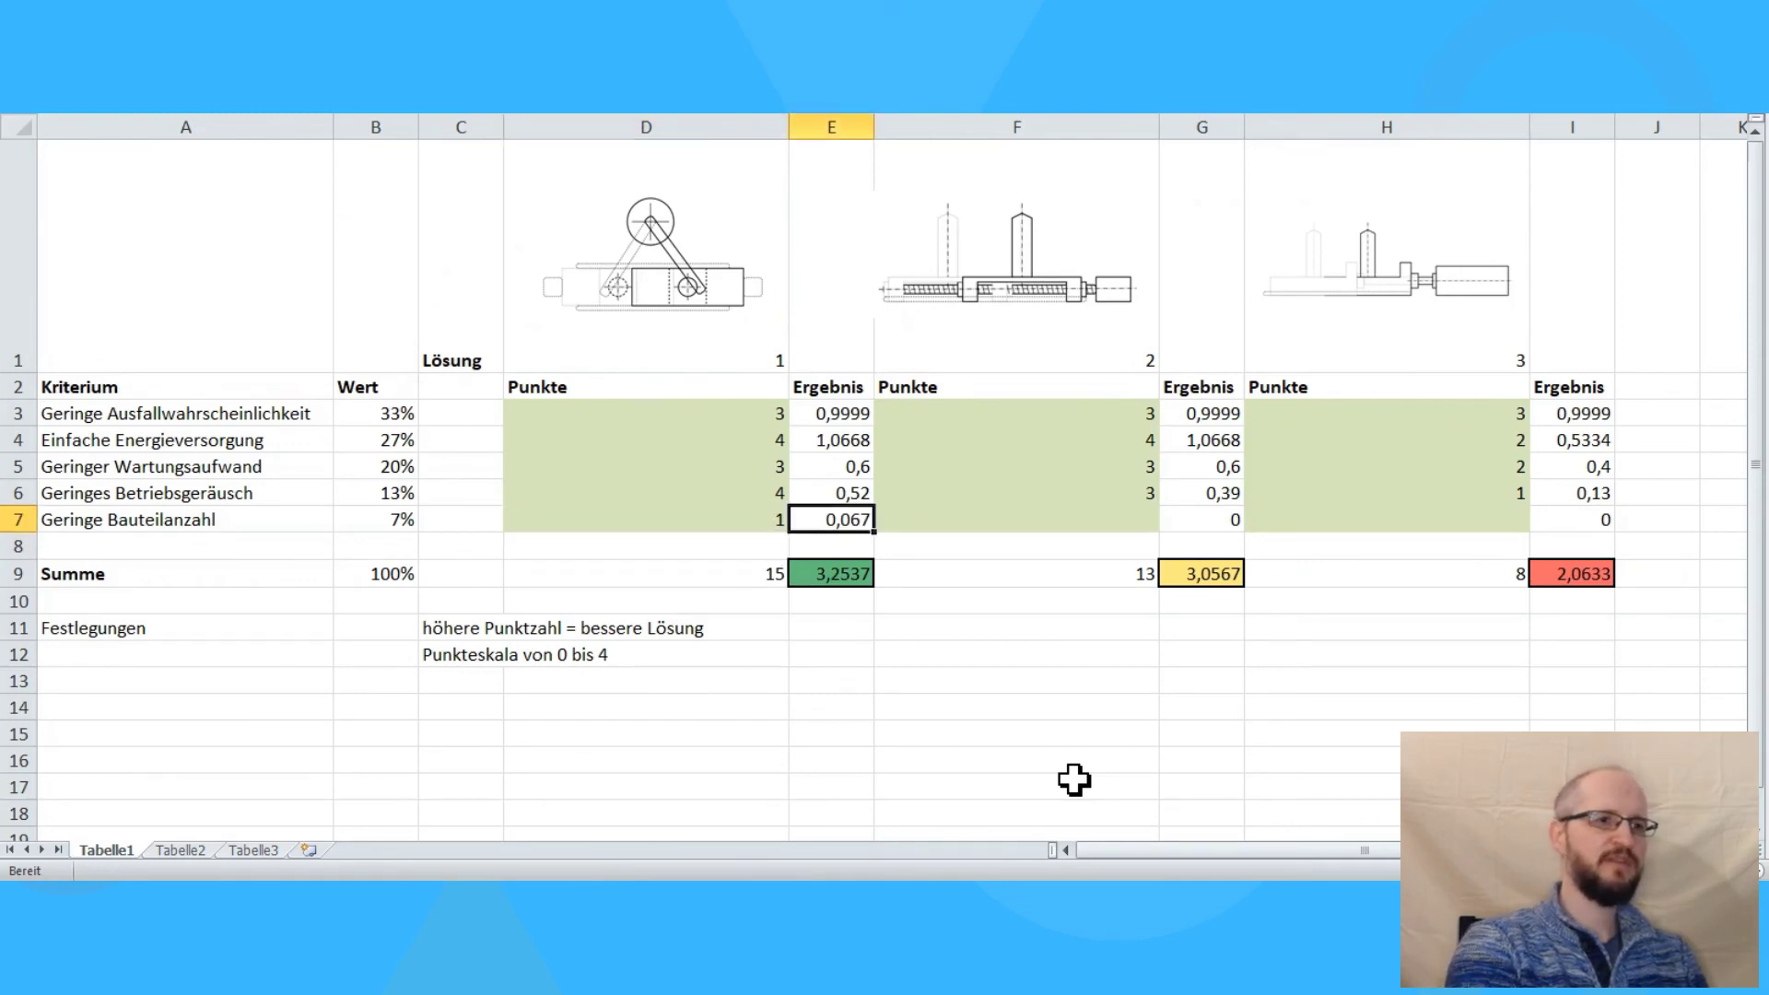
key(Right)
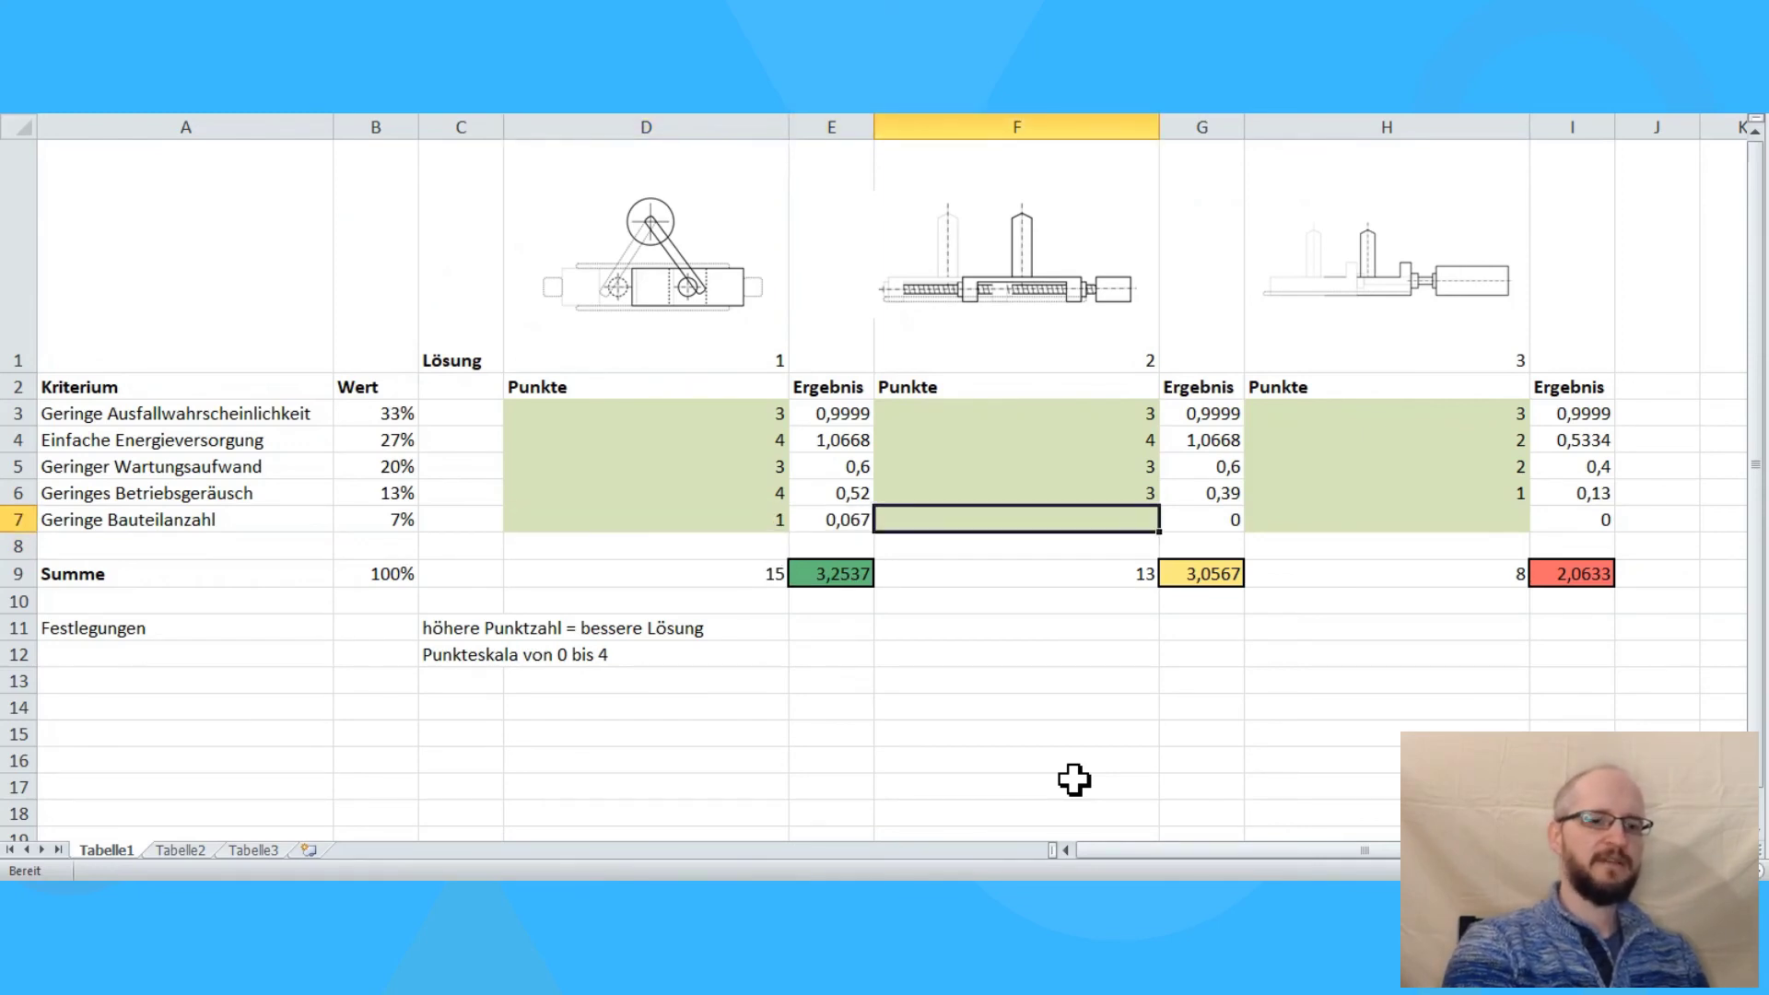
text(2)
key(Return)
key(Up)
key(Right)
key(Right)
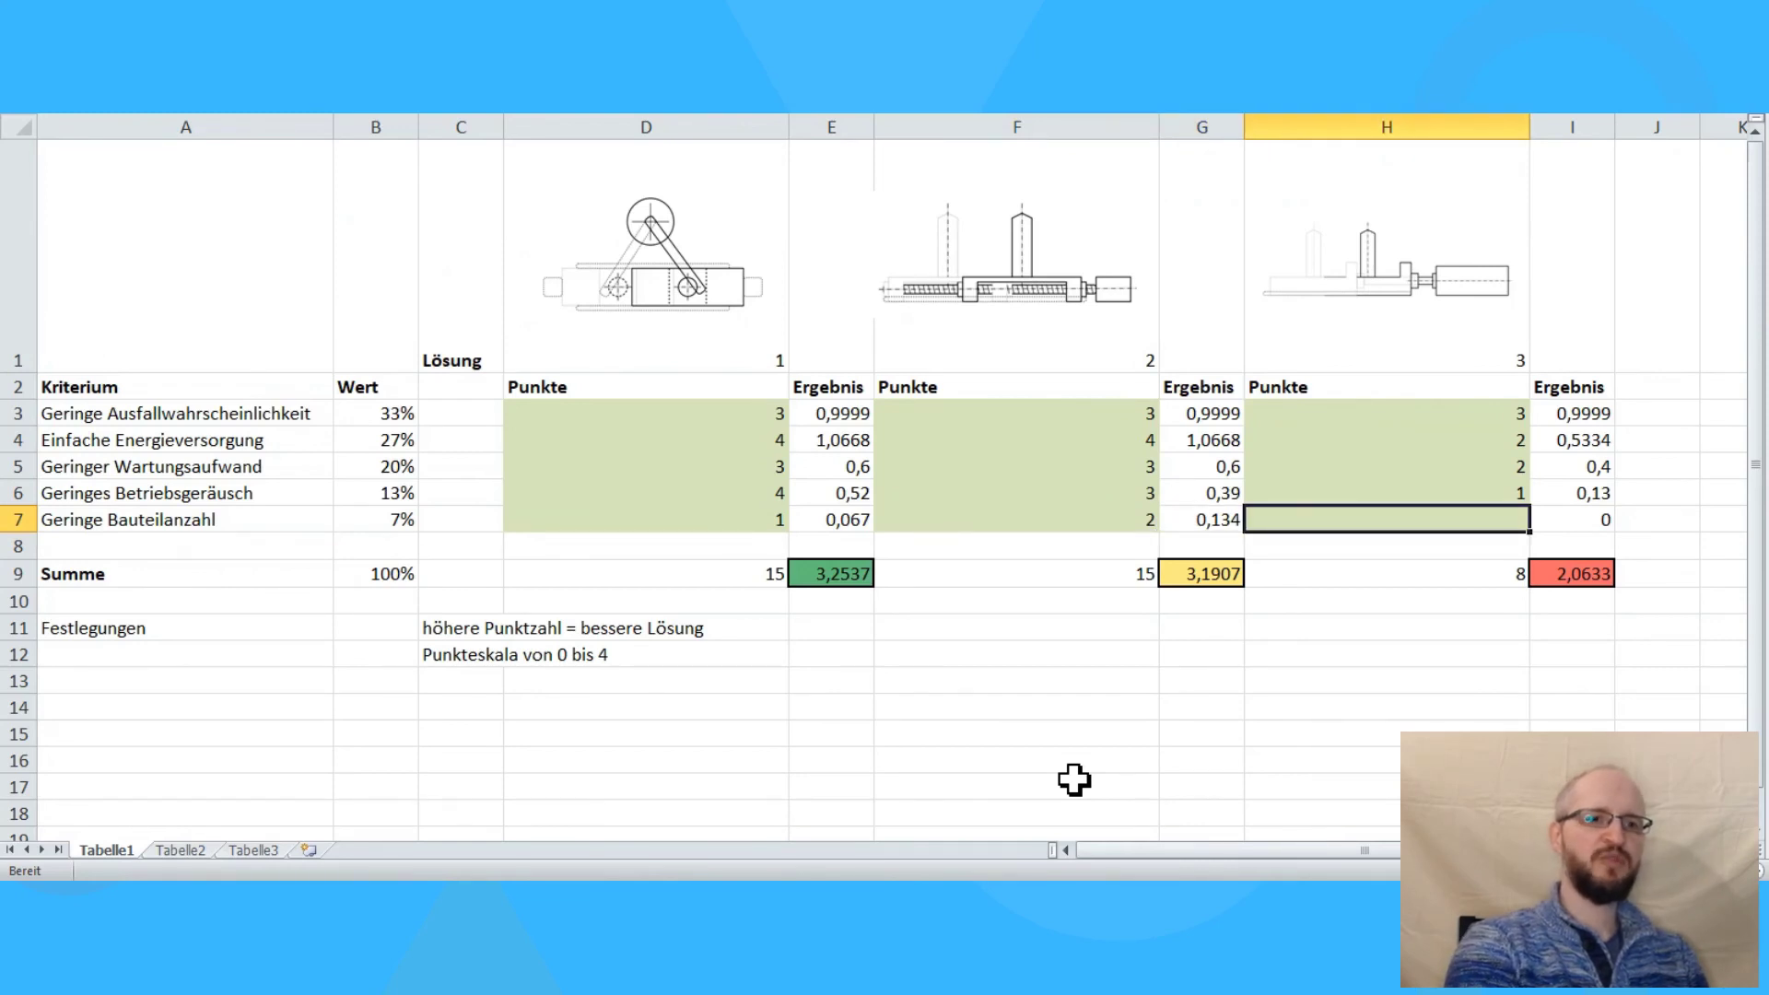
text(3)
key(Return)
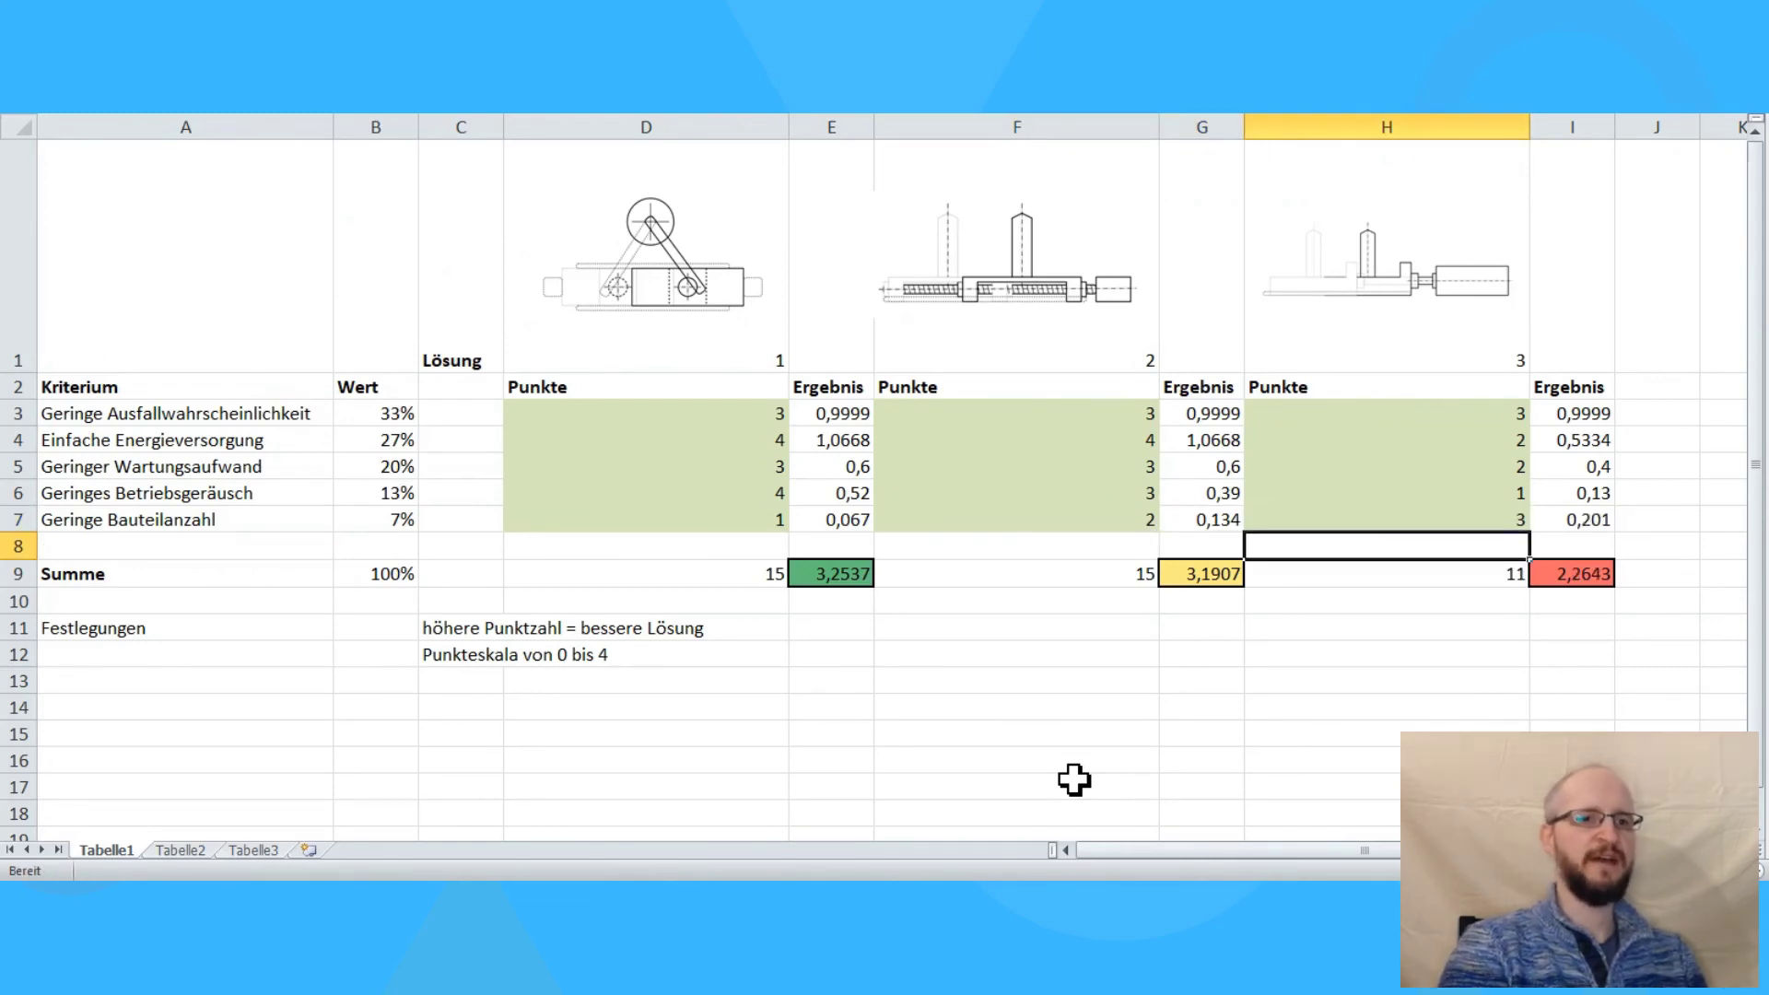
key(Down)
key(Down)
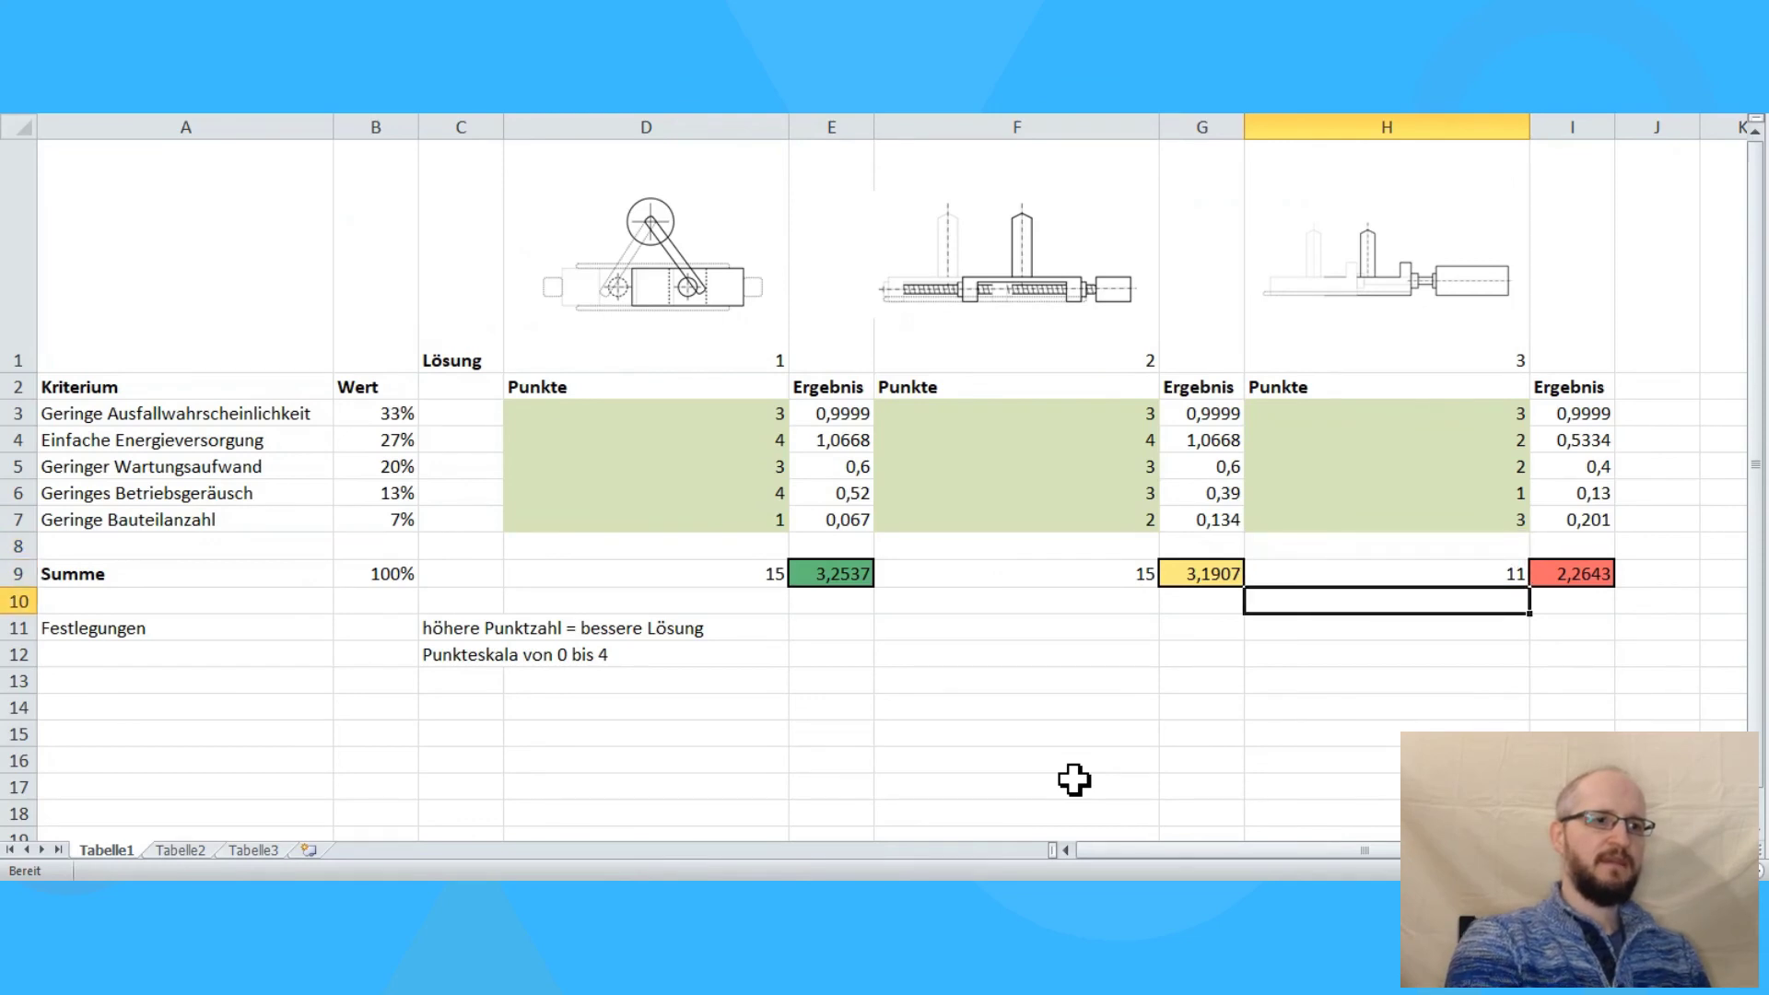
key(Down)
key(Down)
key(Left)
key(Left)
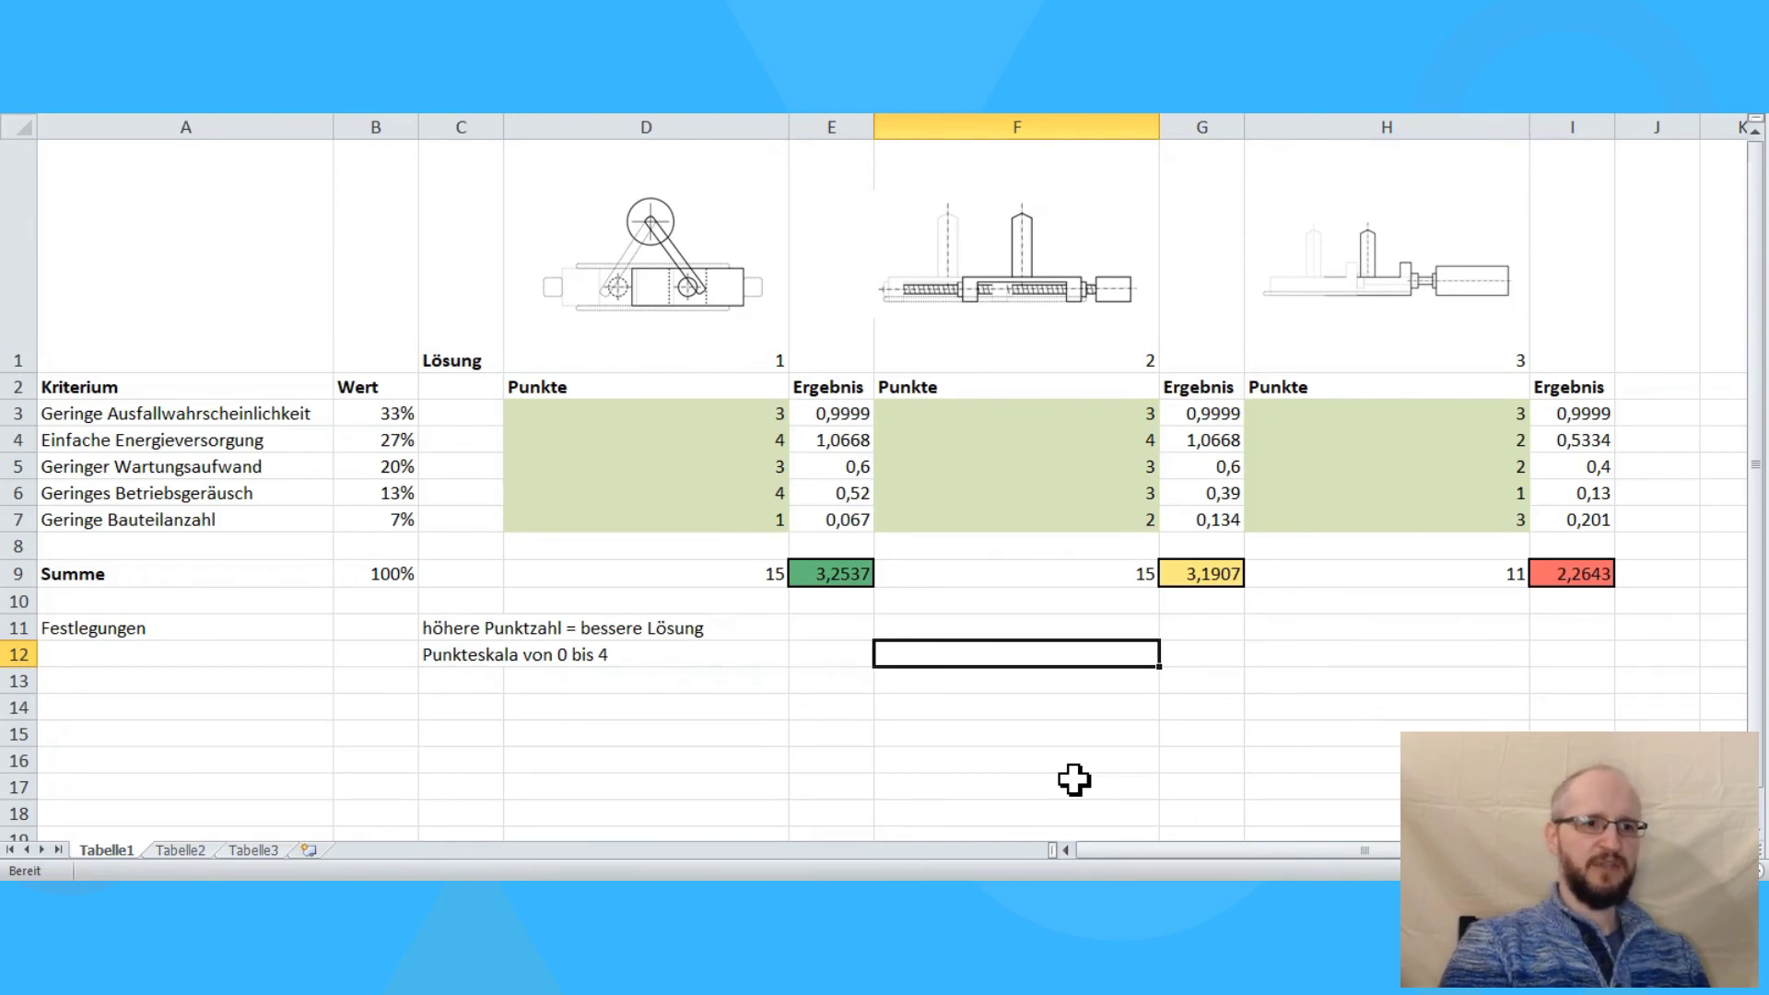
click(741, 578)
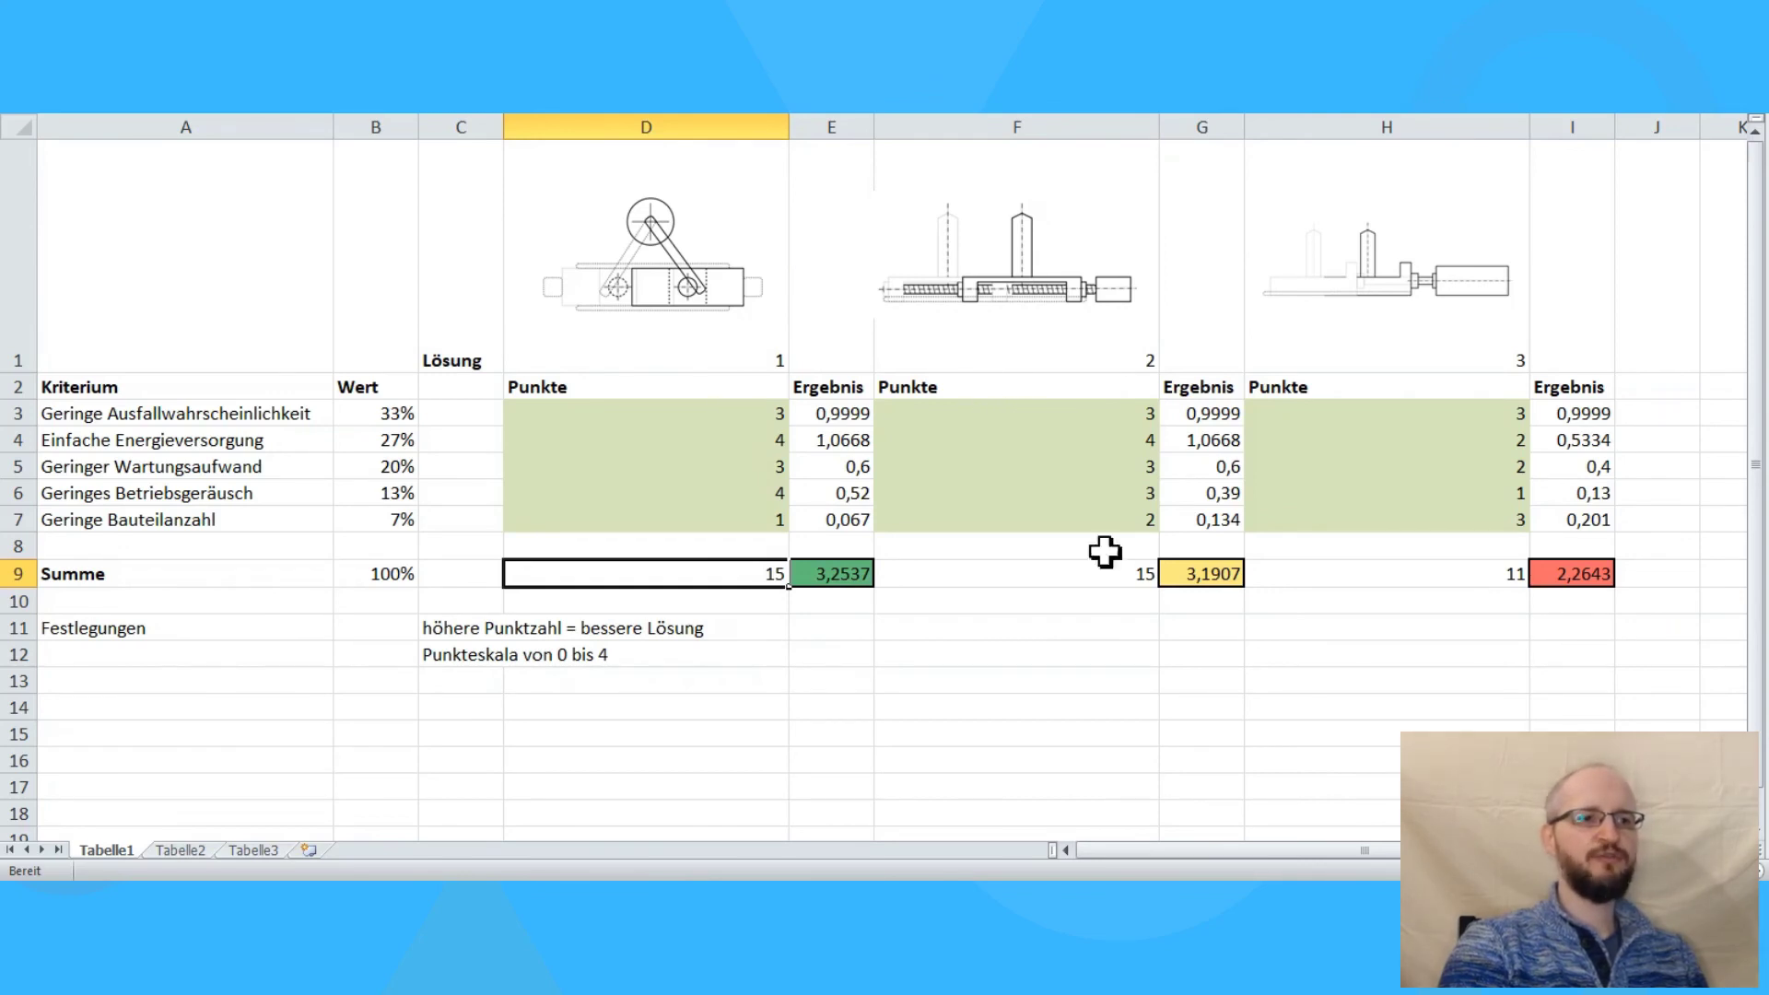
click(1137, 576)
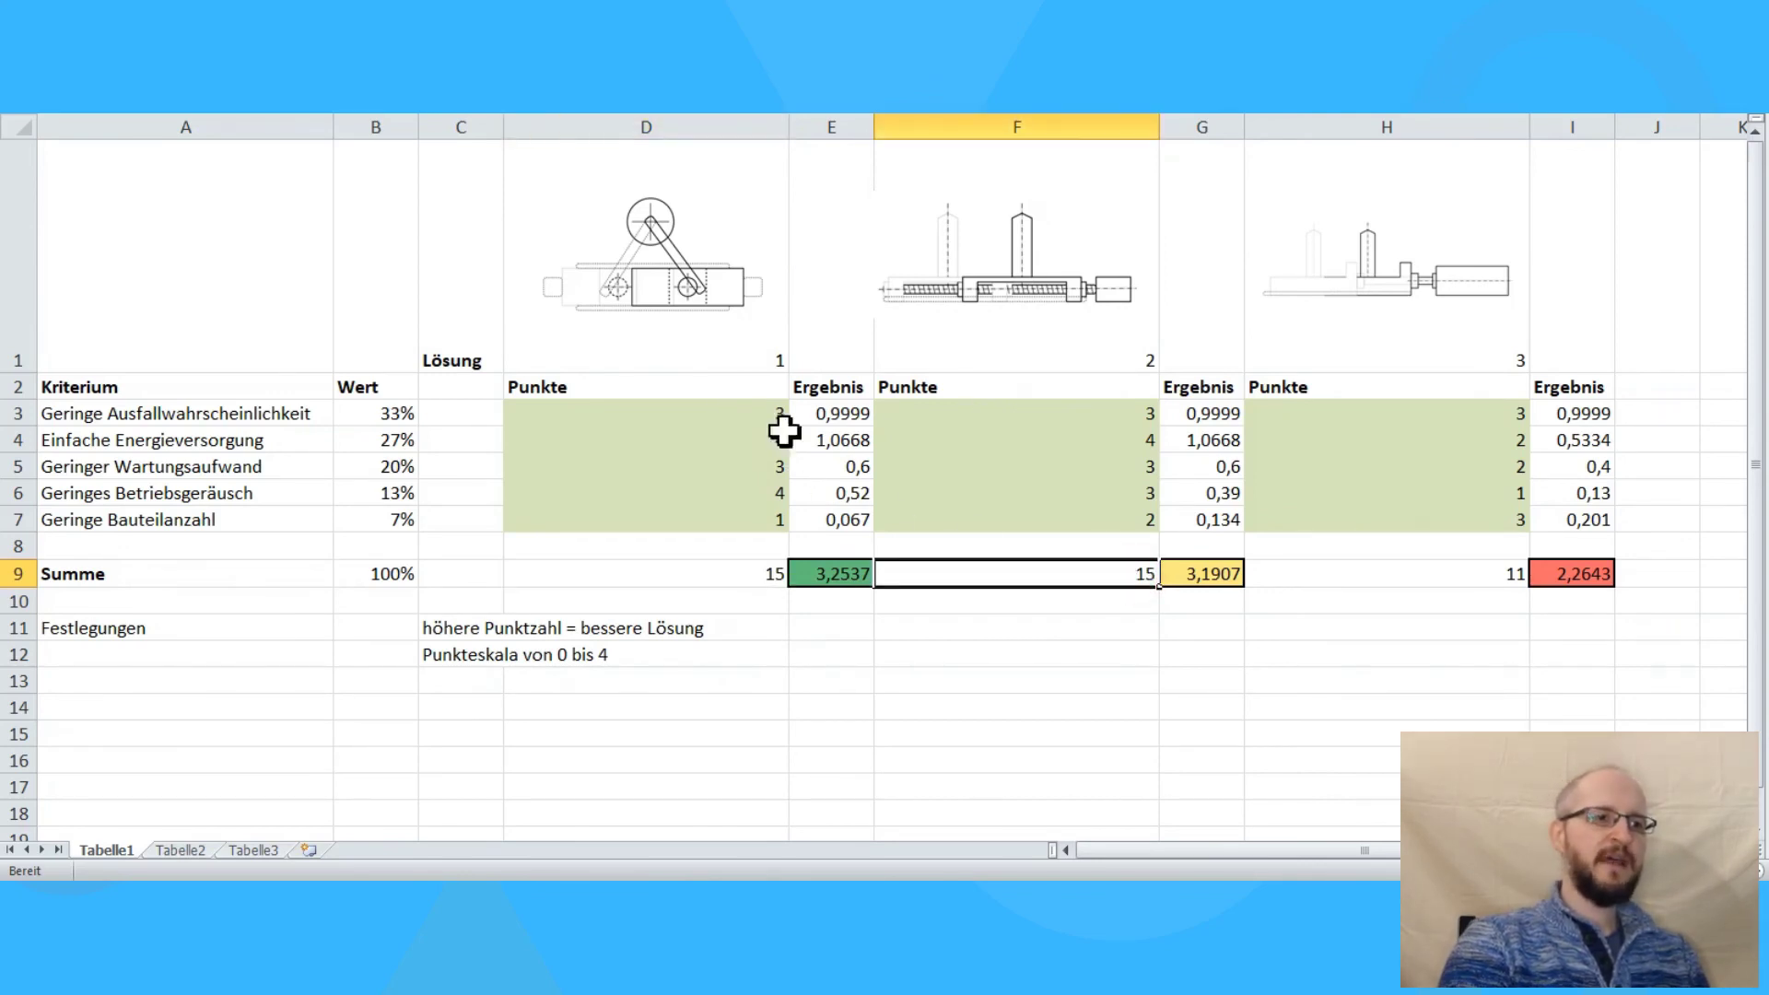
click(829, 575)
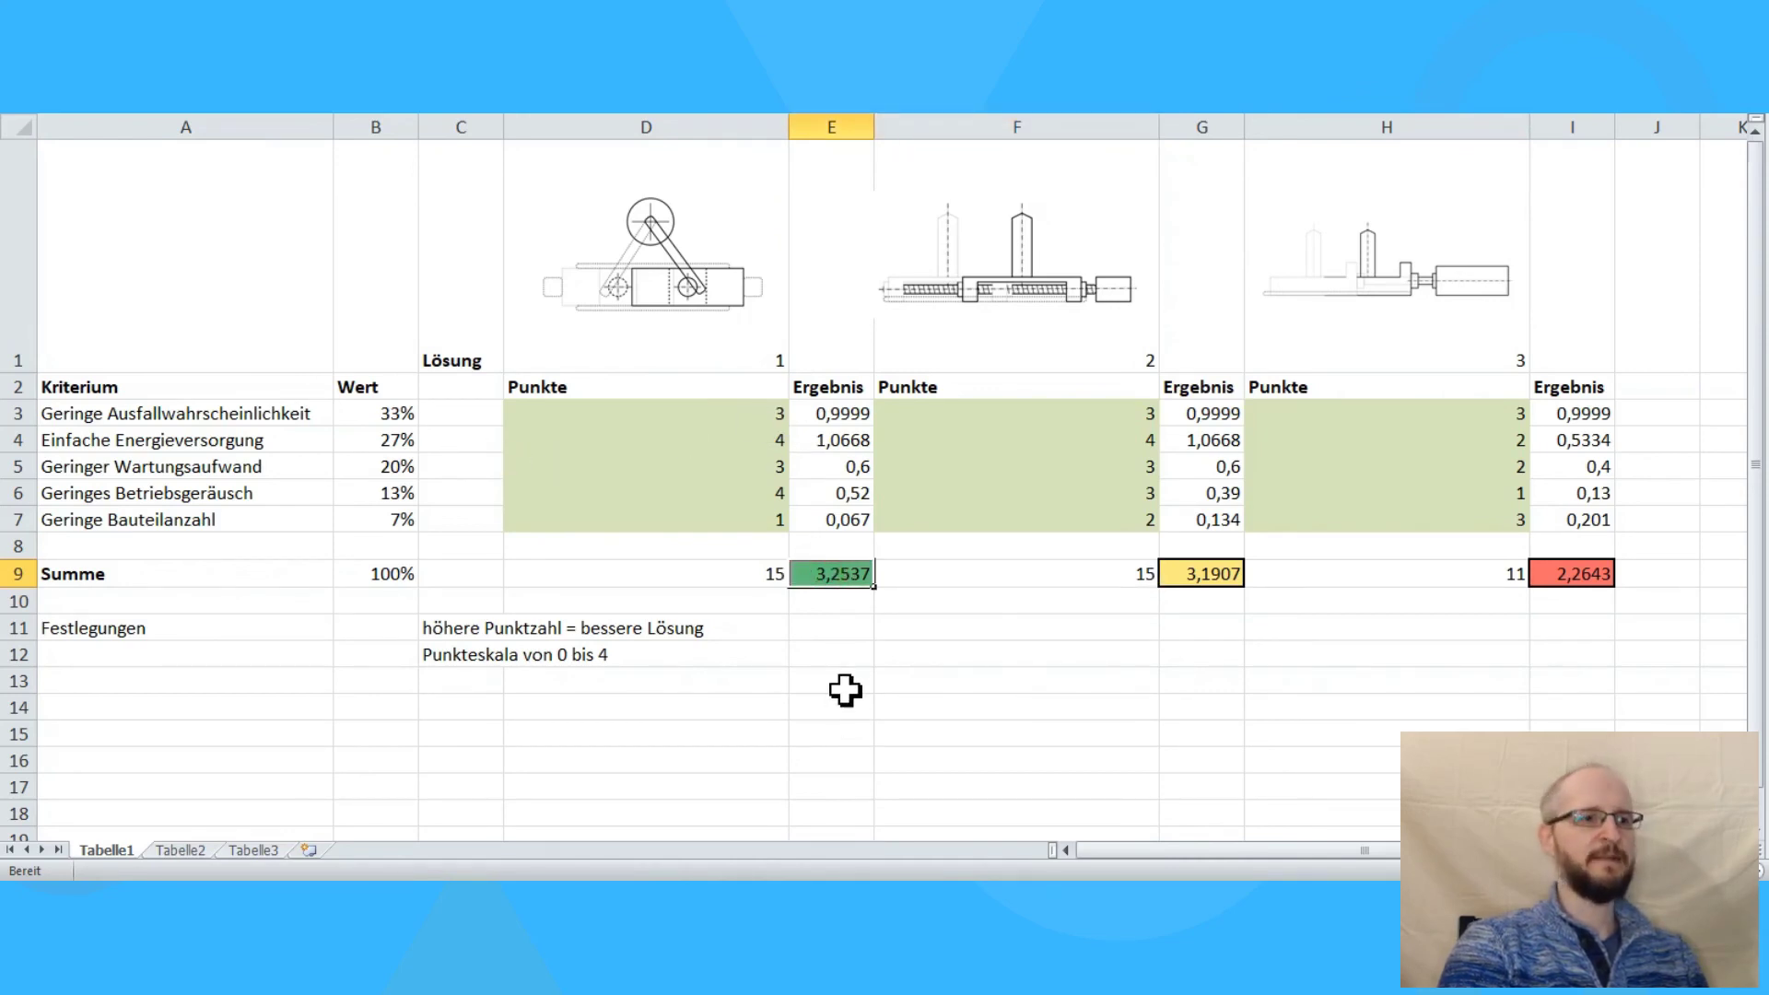
click(724, 573)
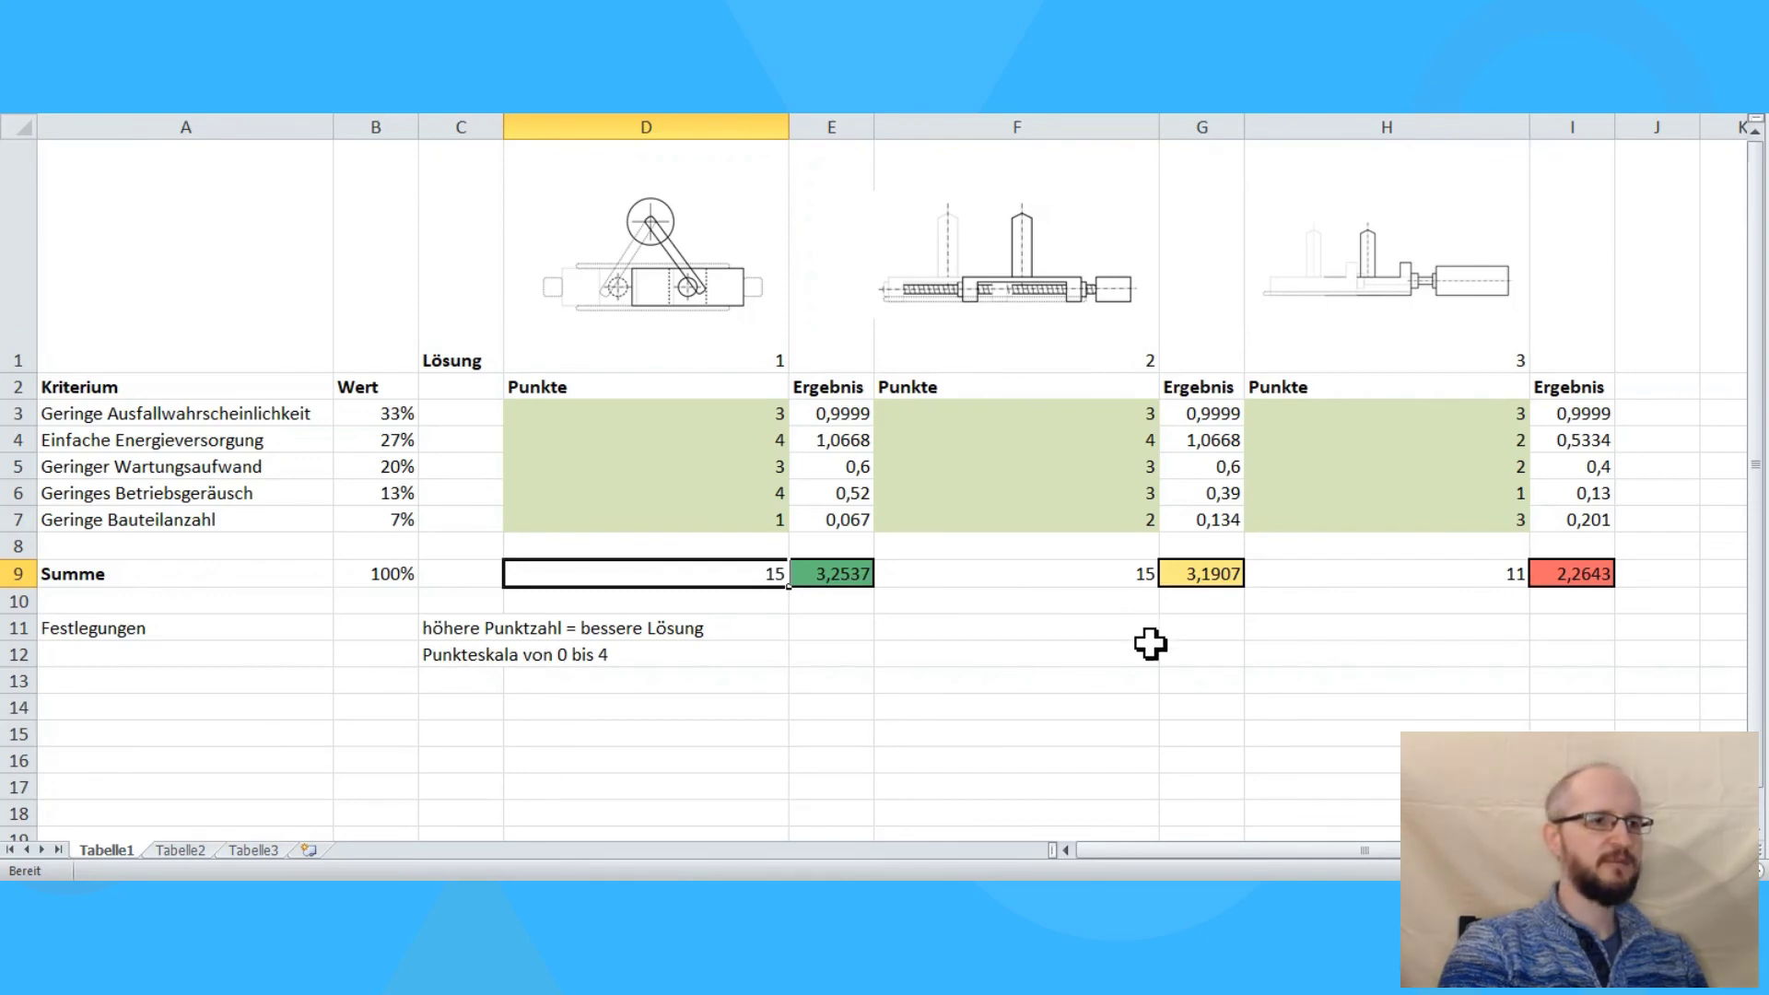
click(869, 649)
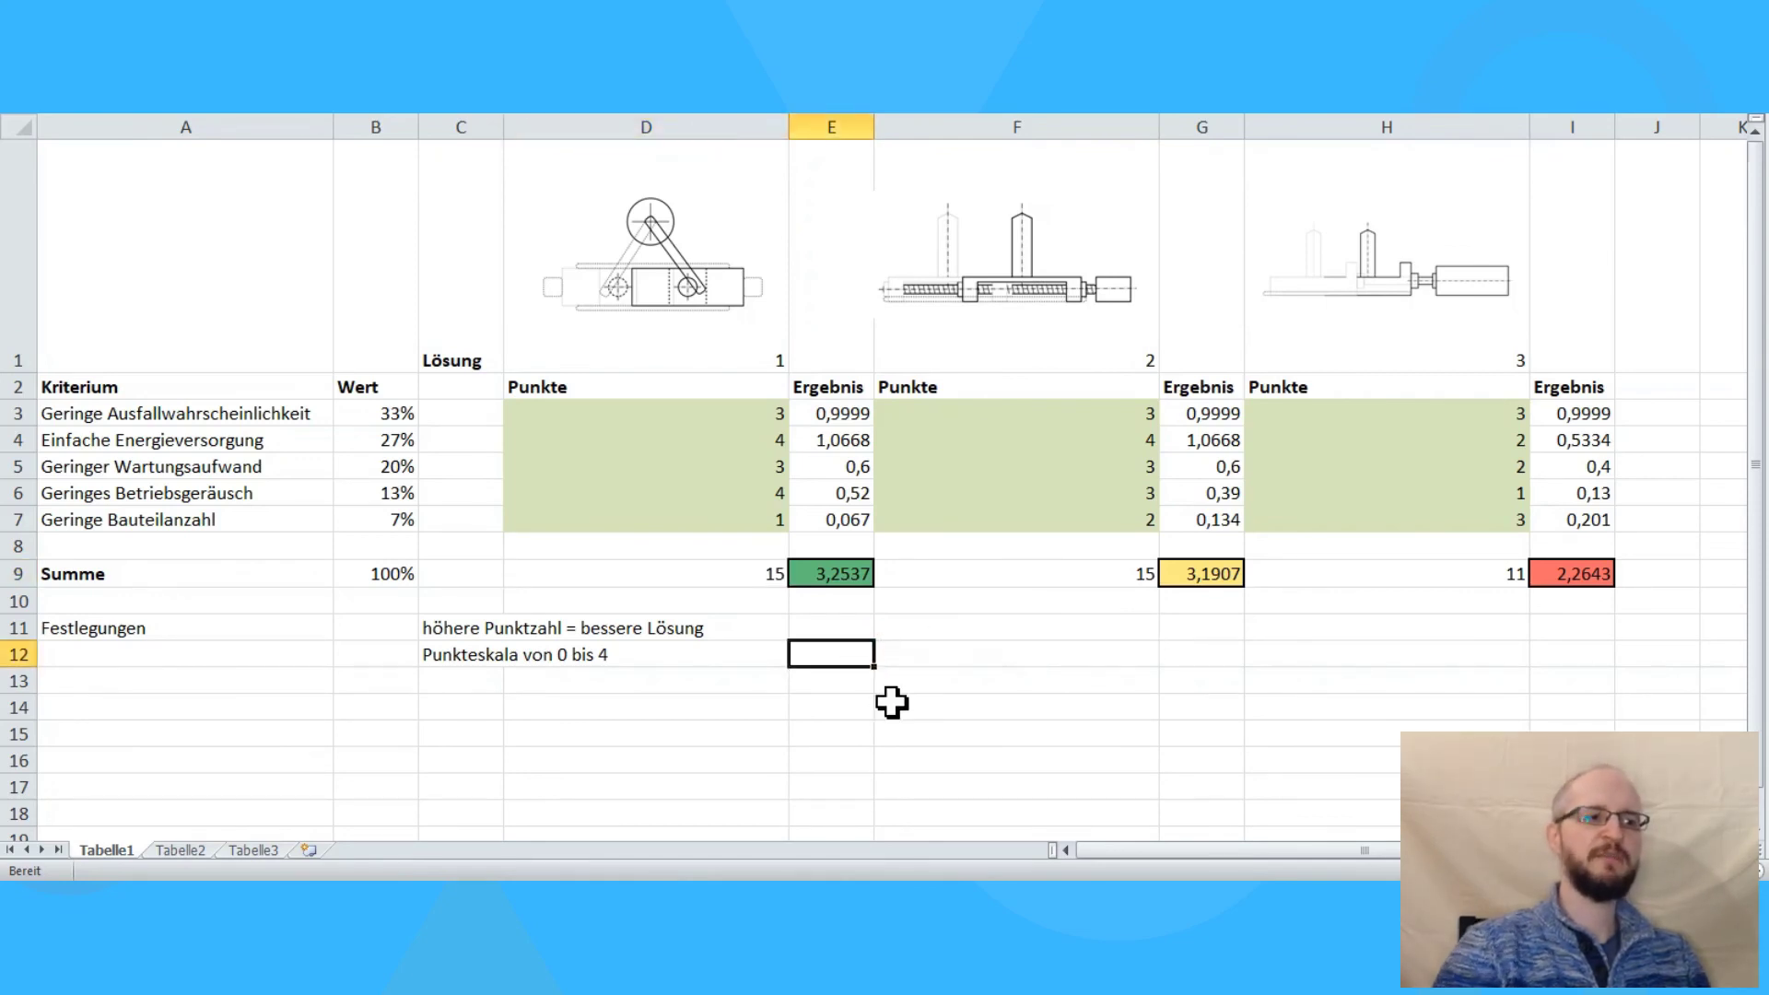